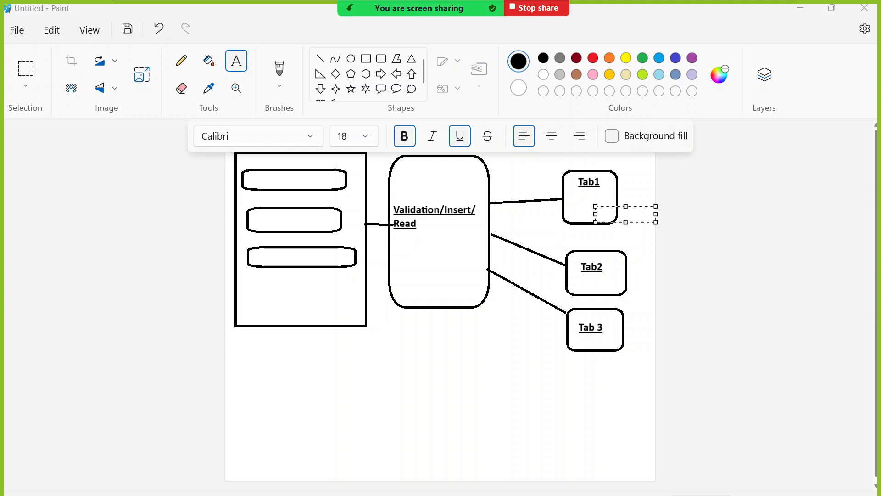
Start Remote Desktop Connection, connect to 115.245.150.98:3323 with the saved credentials, and show the remote session full screen
key(super+r)
key(Down)
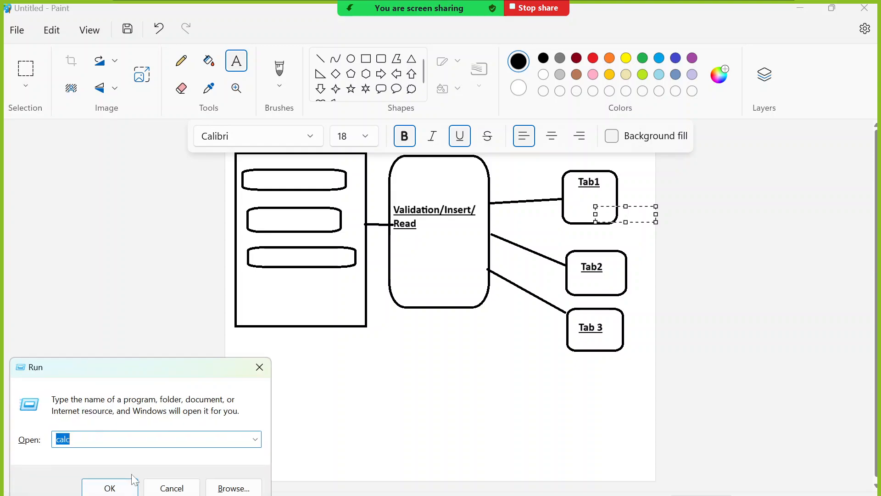
click(114, 491)
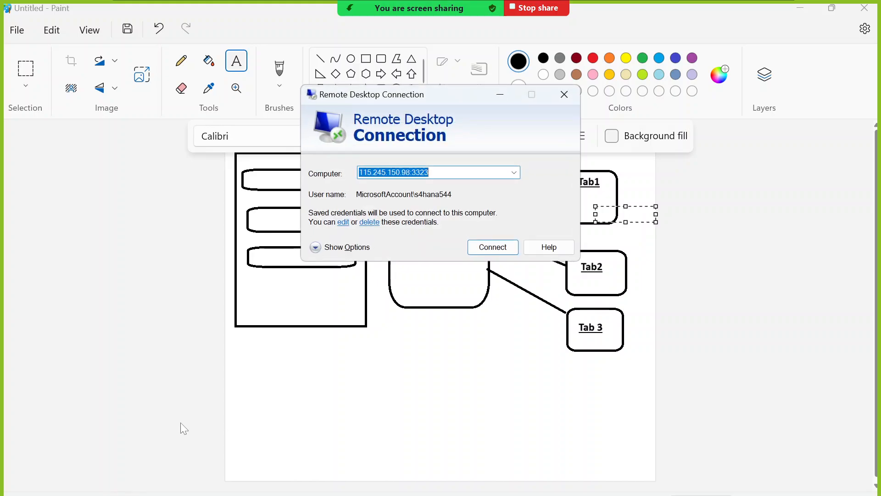
click(503, 249)
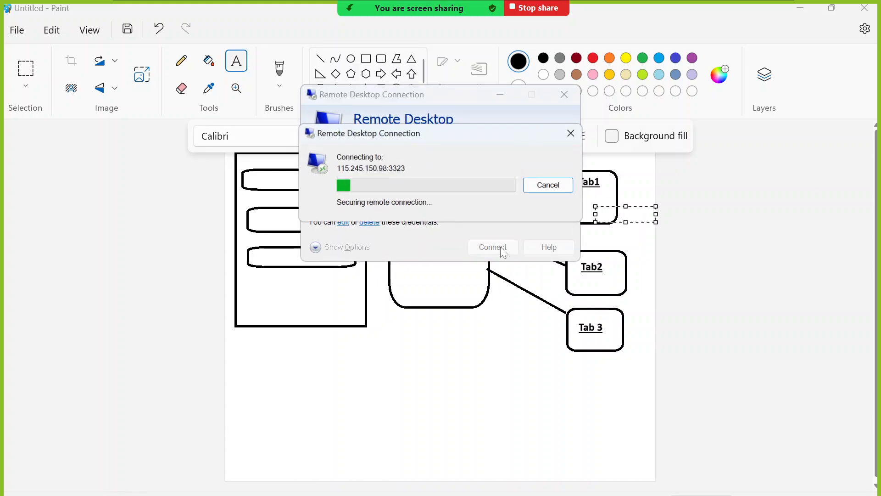
click(477, 291)
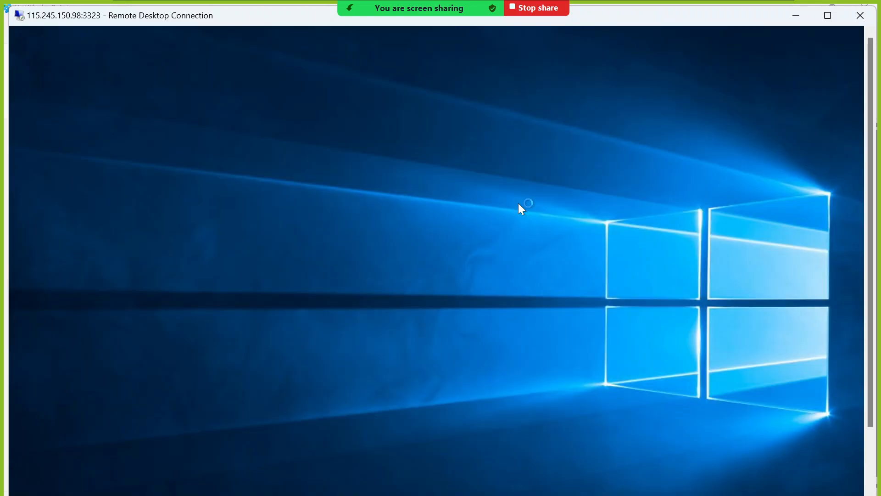
double_click(270, 20)
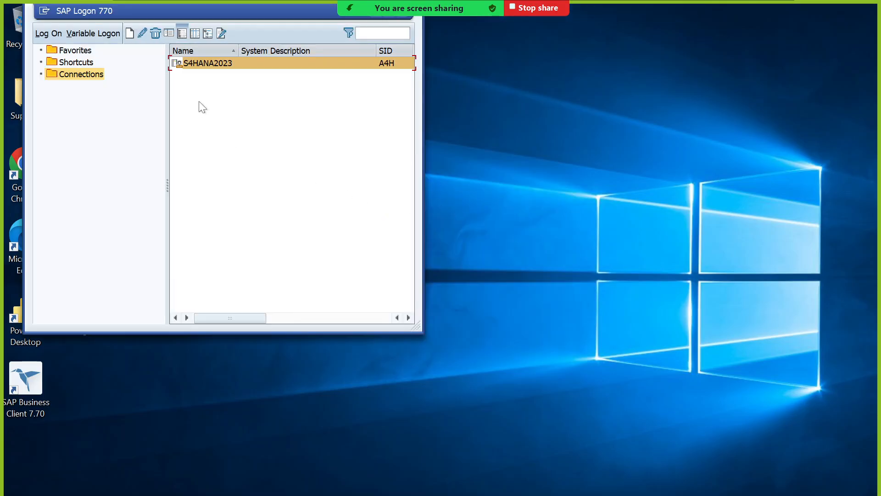
Open the S4HANA2023 connection from SAP Logon and close the SAP Logon window
double_click(213, 63)
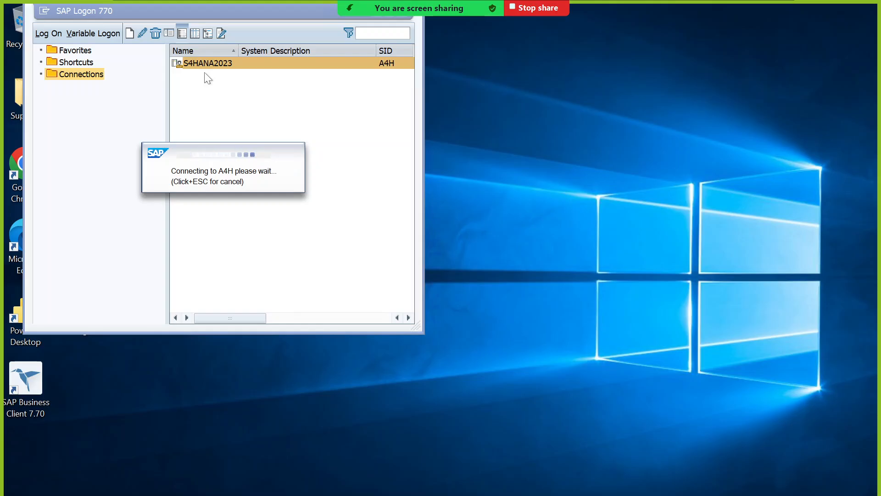
drag(240, 13, 268, 41)
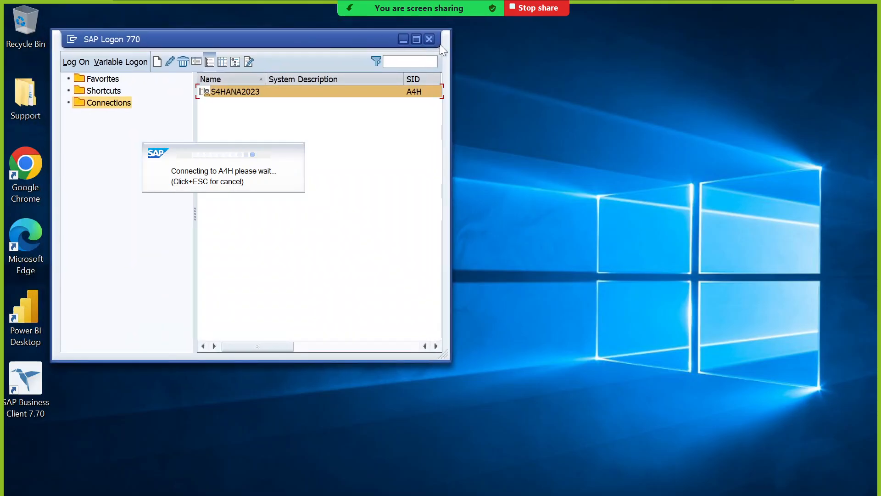
click(433, 42)
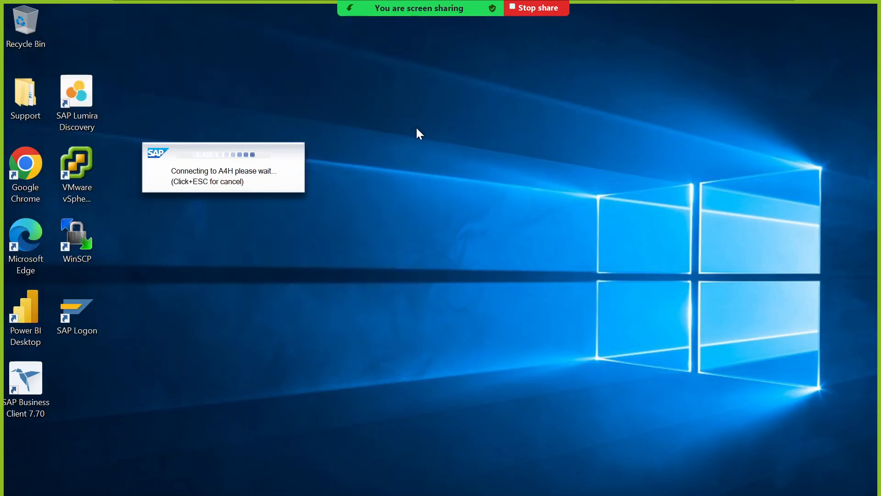
mouse_move(437, 5)
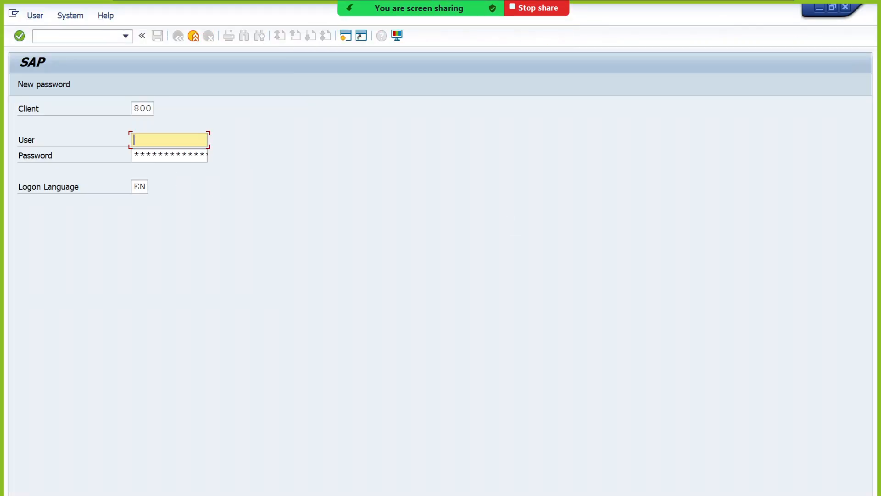
Log on to SAP client 800 by entering the user name and the account password
click(163, 142)
click(162, 152)
key(Tab)
text(*)
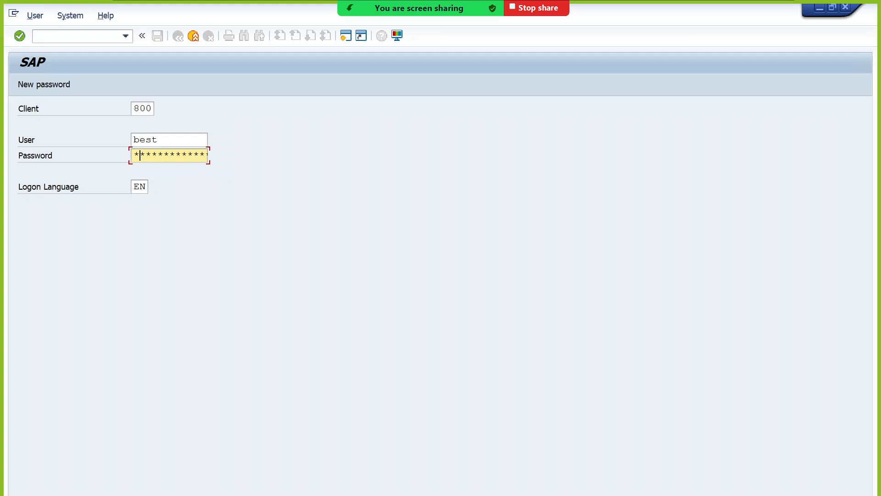
text(********)
key(Return)
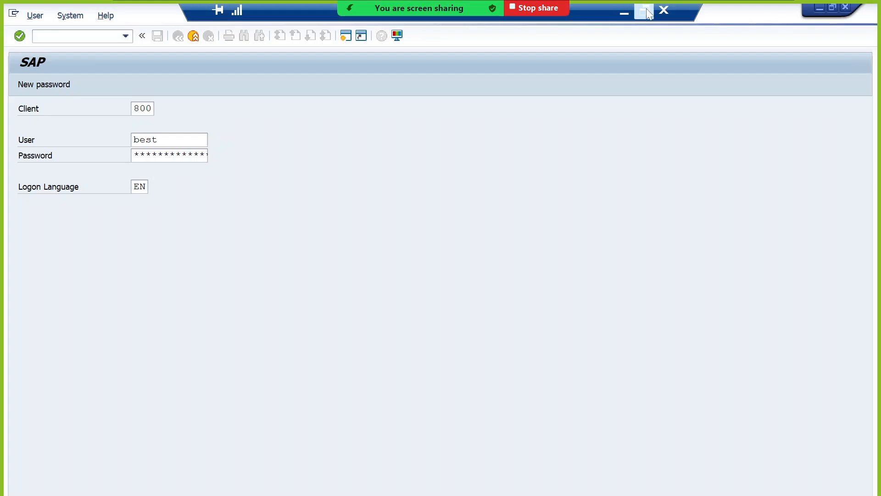
Return the remote session to full screen and open the ABAP Dictionary with transaction SE11
click(637, 10)
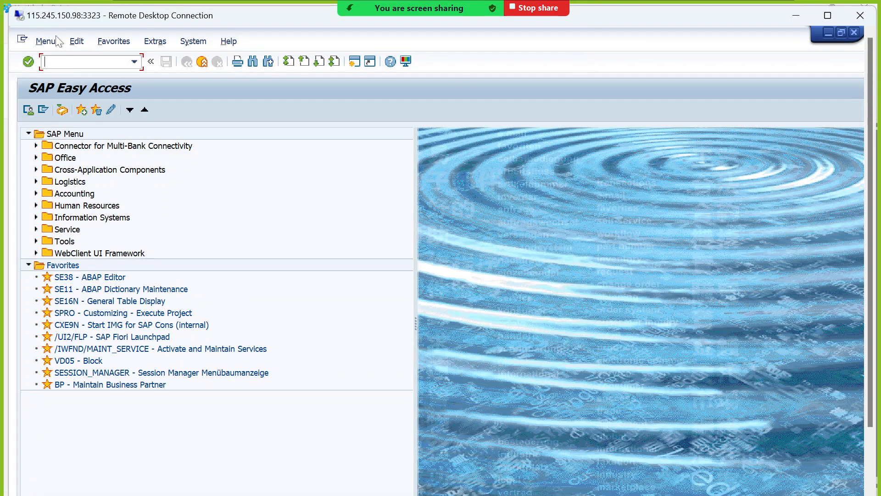
double_click(227, 18)
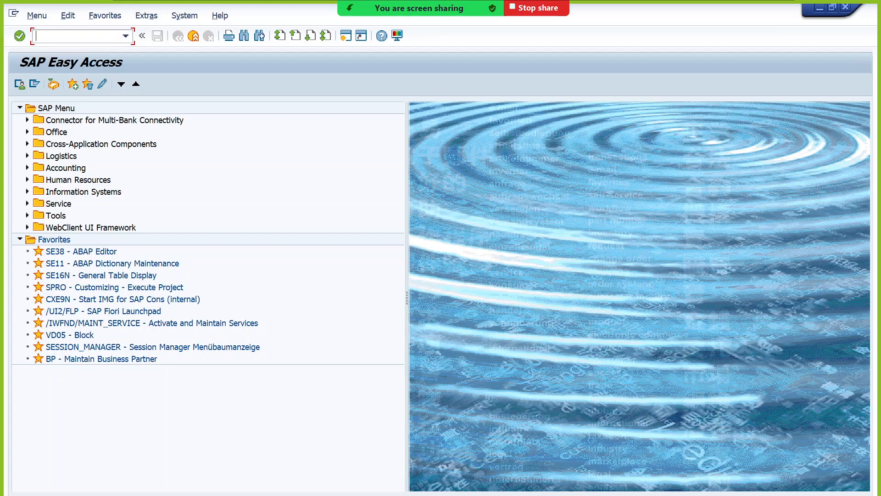
text(SE11)
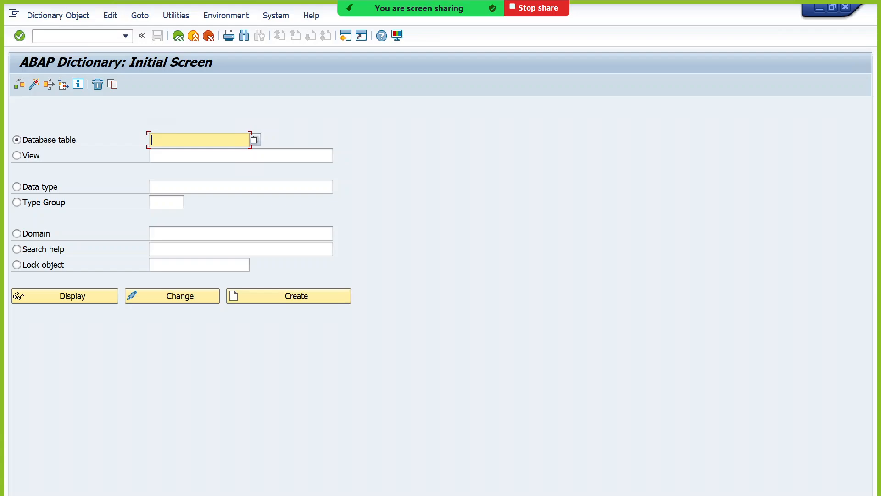
Enter ZTEST_EMPLOYEE as the database table name and start creating the table
text(ZTEST_EMPLOYEE)
click(75, 301)
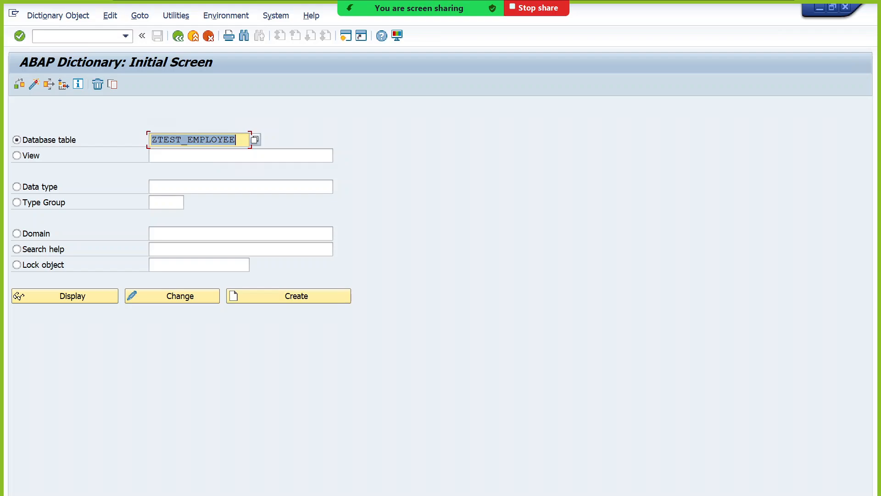
click(183, 140)
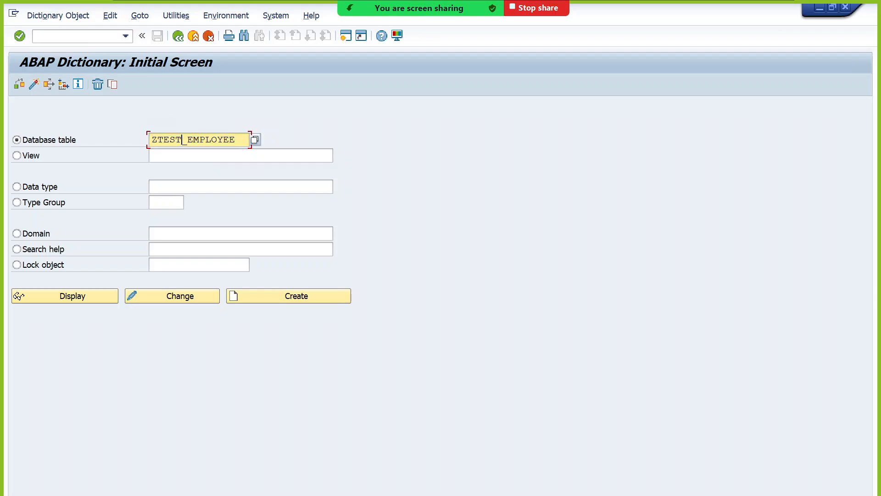
double_click(182, 139)
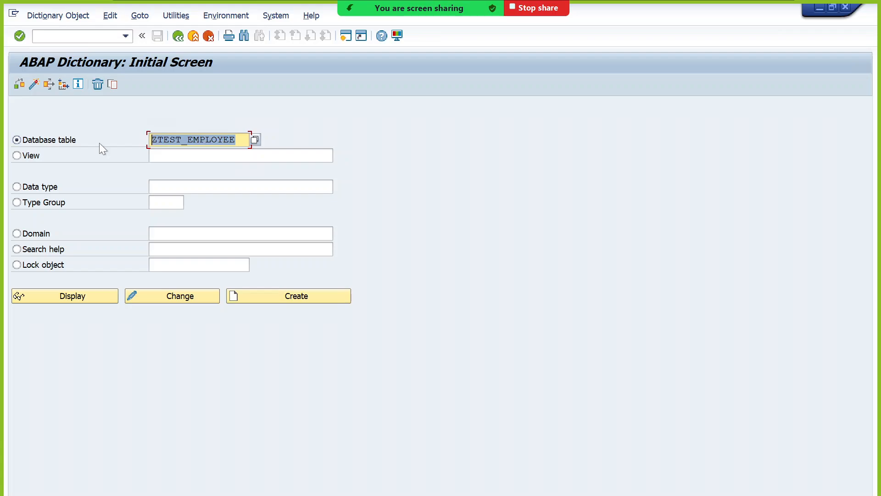
click(193, 139)
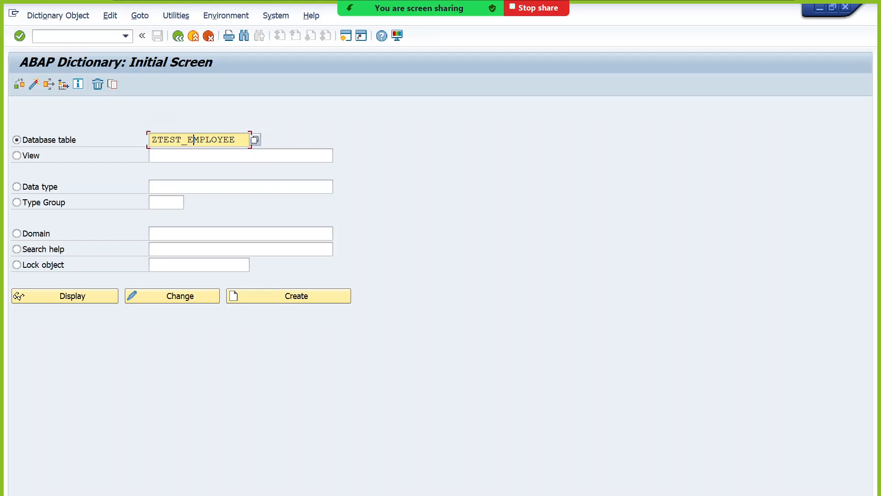
click(280, 301)
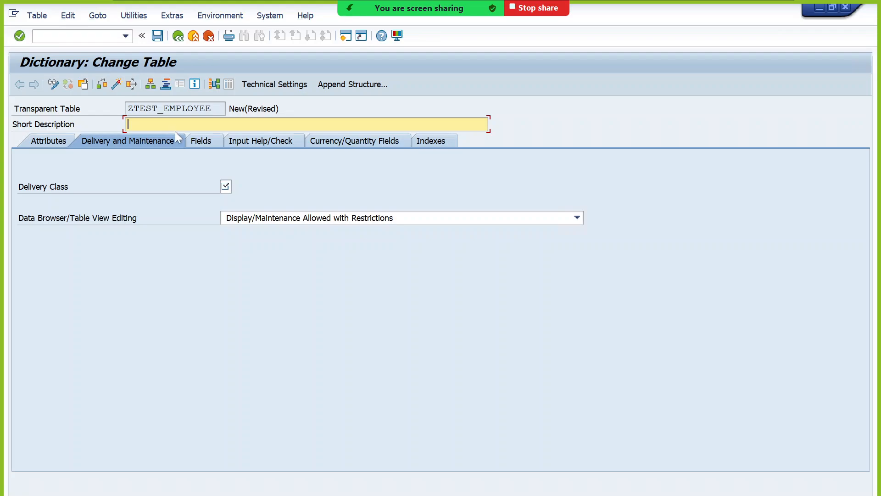
Describe the table as Employee Master Data, with delivery class A and table view editing set to Only display allowed
text(Employee Master Data)
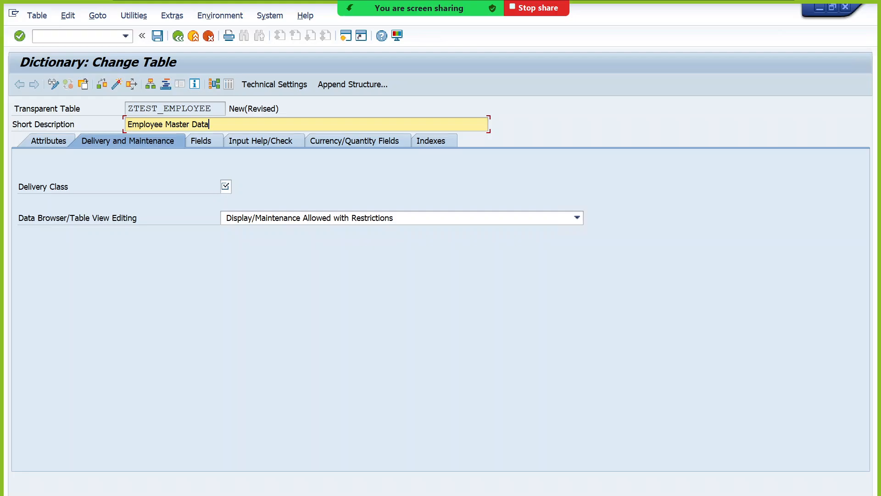
click(225, 187)
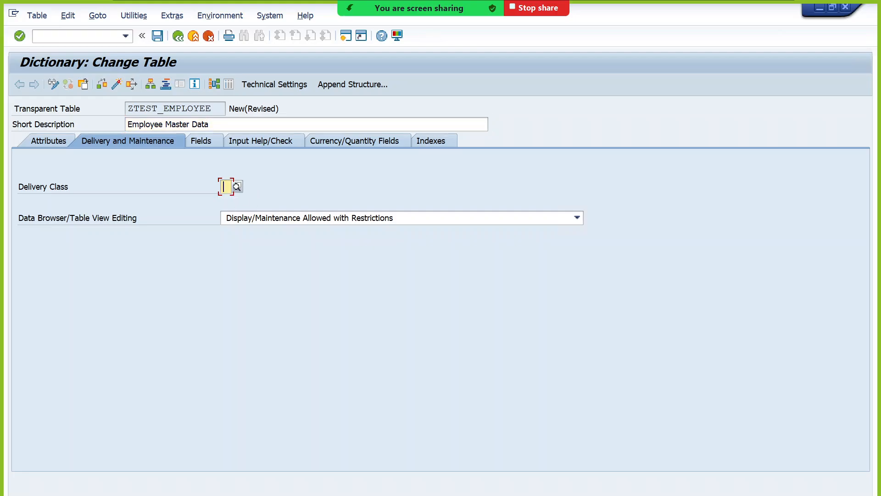
key(F4)
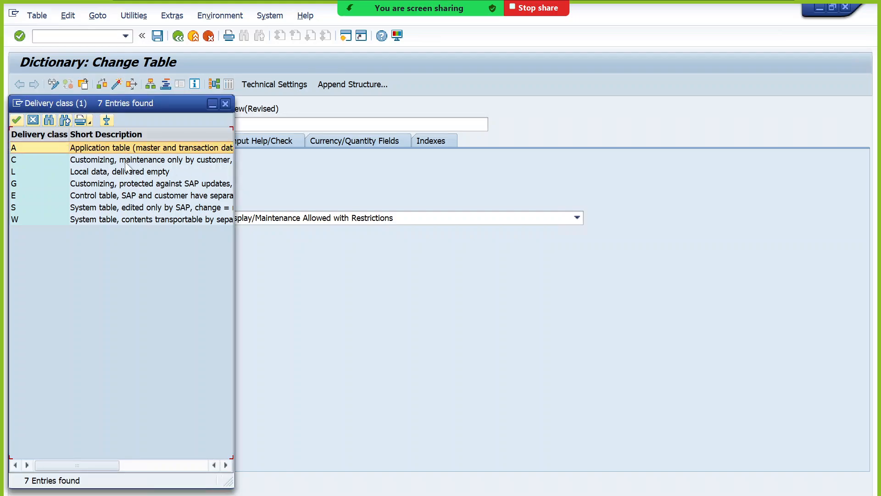
double_click(104, 151)
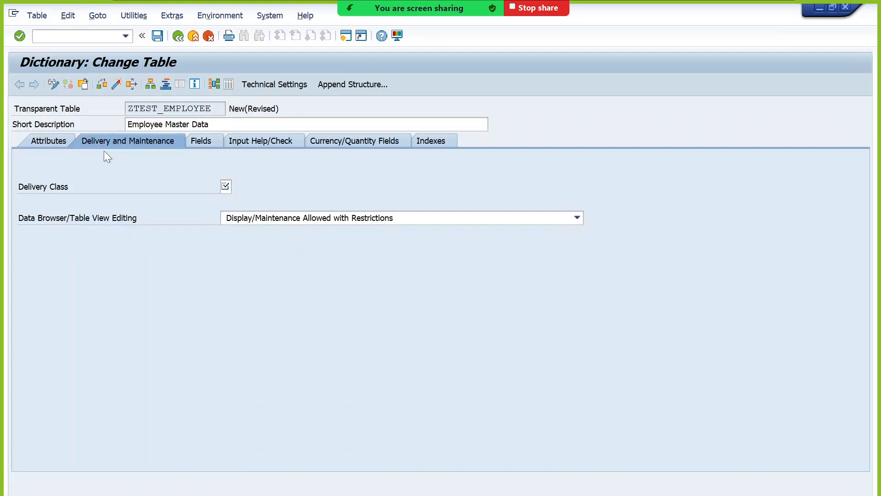
click(247, 220)
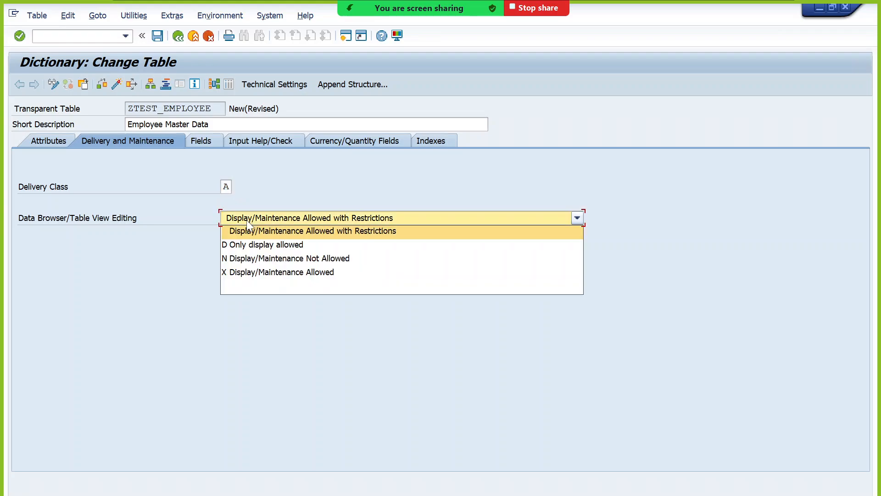
click(248, 245)
Add the field EMPID to the table, marking it as a key field with initial values
click(207, 142)
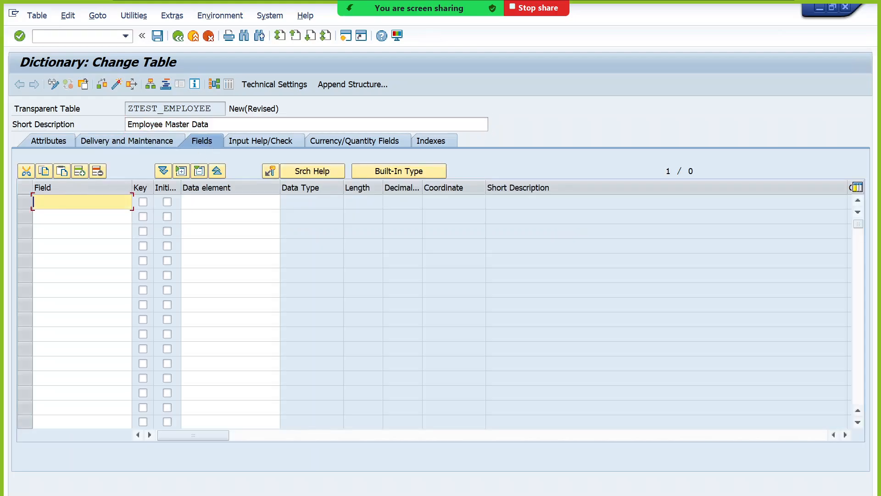
text(EMPID)
key(Tab)
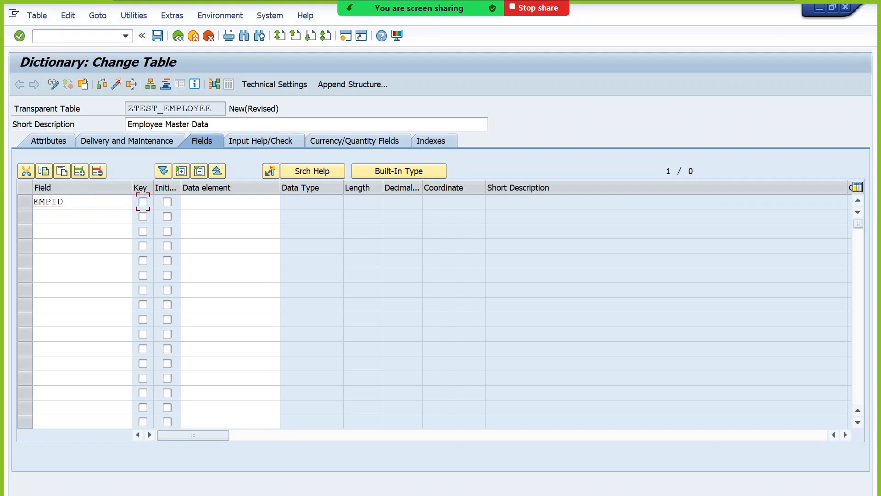
click(142, 202)
click(167, 202)
key(Tab)
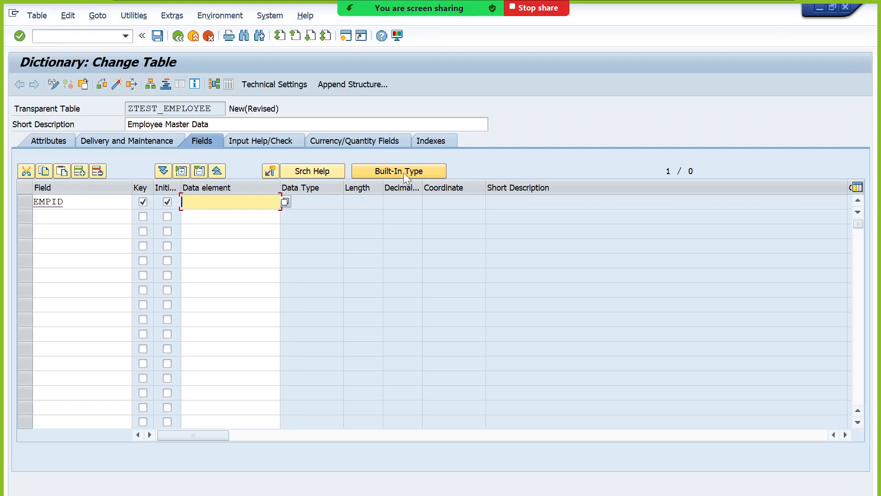
Leave the full-screen remote session and open a new Paint window with a blank canvas
mouse_move(685, 6)
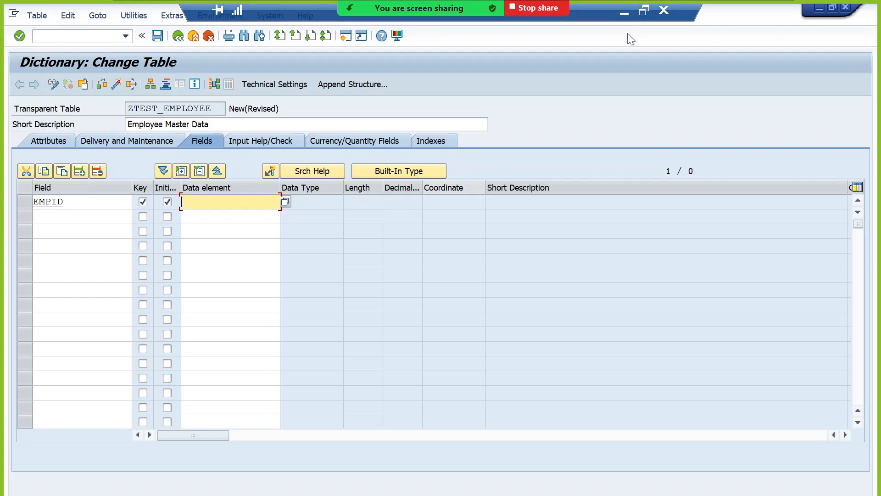
click(644, 10)
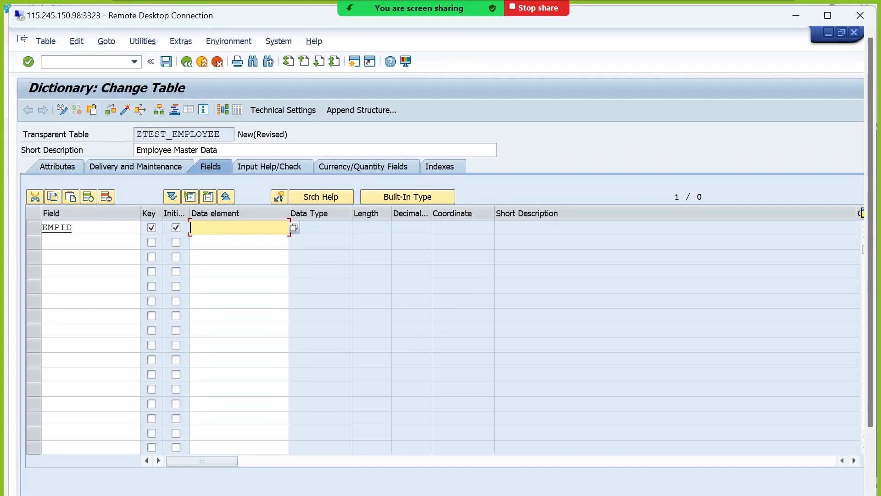
click(264, 445)
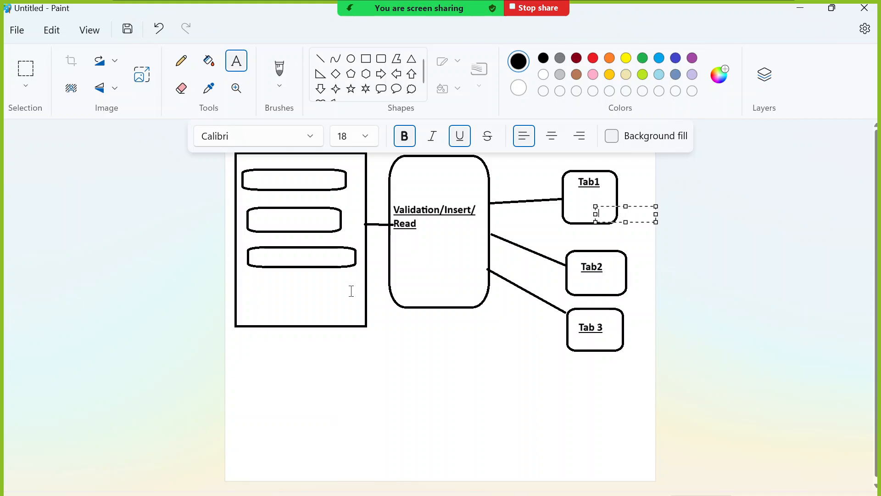
key(super+r)
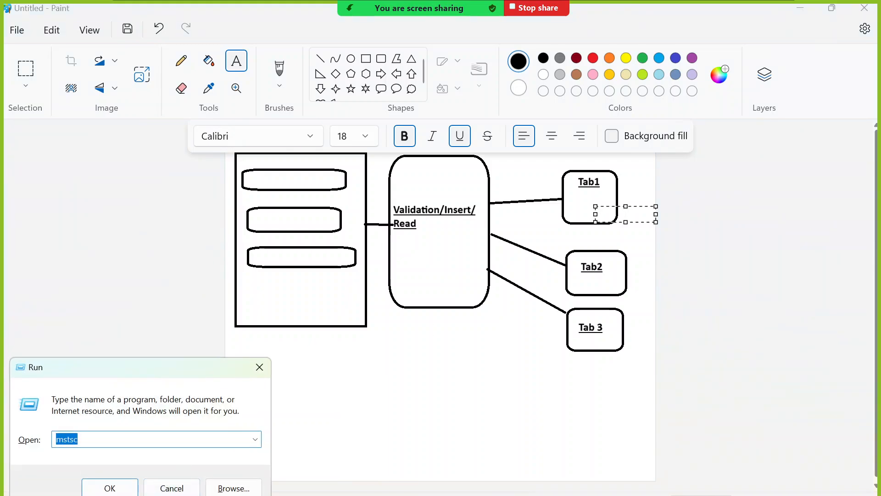
click(110, 488)
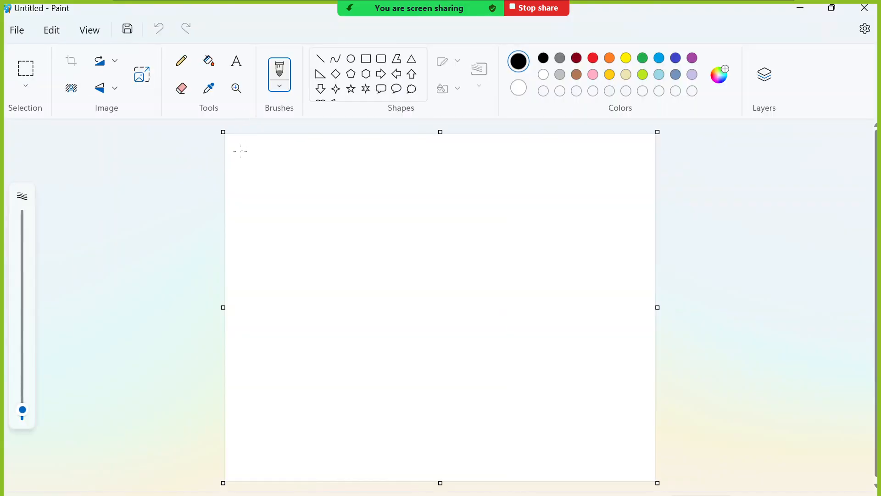
Add the text "Domain:" near the canvas's upper-left corner and enlarge its text box across most of the canvas width
click(237, 62)
click(236, 156)
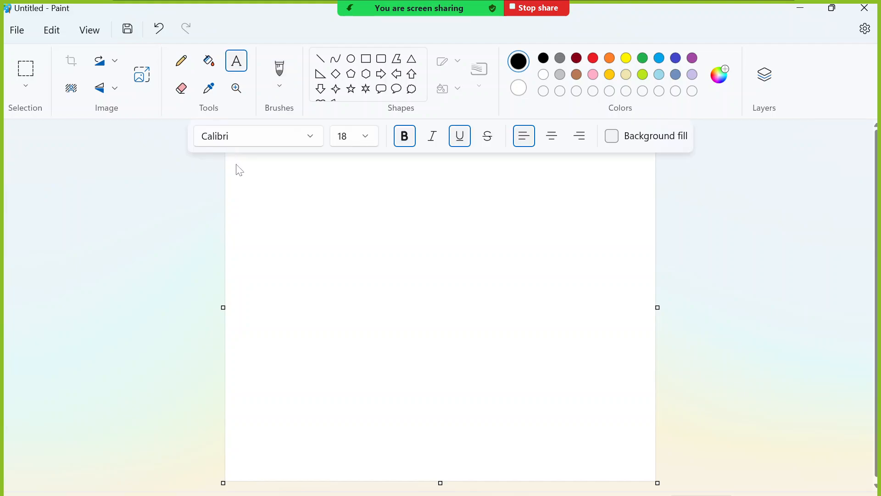
click(239, 170)
drag(235, 170, 232, 147)
text(Domain)
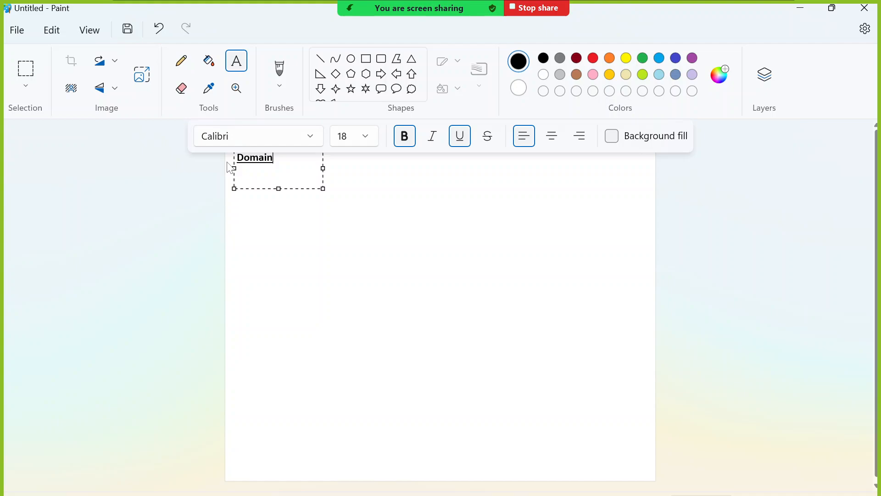
text(:)
drag(323, 189, 652, 297)
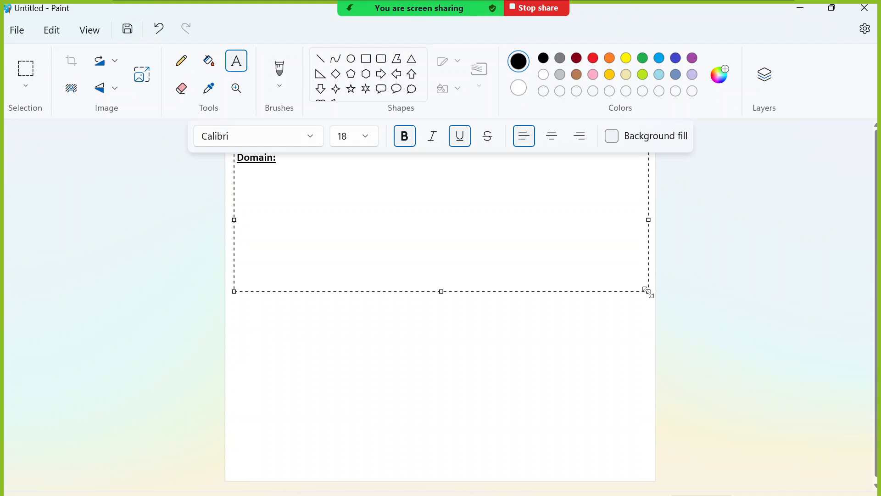
text(Domain)
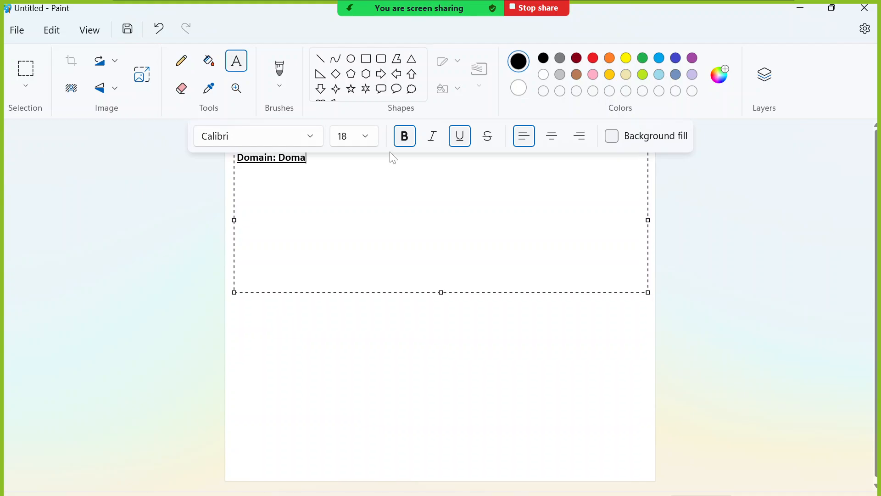
key(BackSpace)
key(BackSpace)
key(BackSpace)
key(BackSpace)
key(BackSpace)
key(BackSpace)
key(BackSpace)
Turn off bold and underline and add "Domain is the Technical attribute of the table field, ie. Data Type and Length." after "Domain:"
key(ctrl+u)
key(ctrl+b)
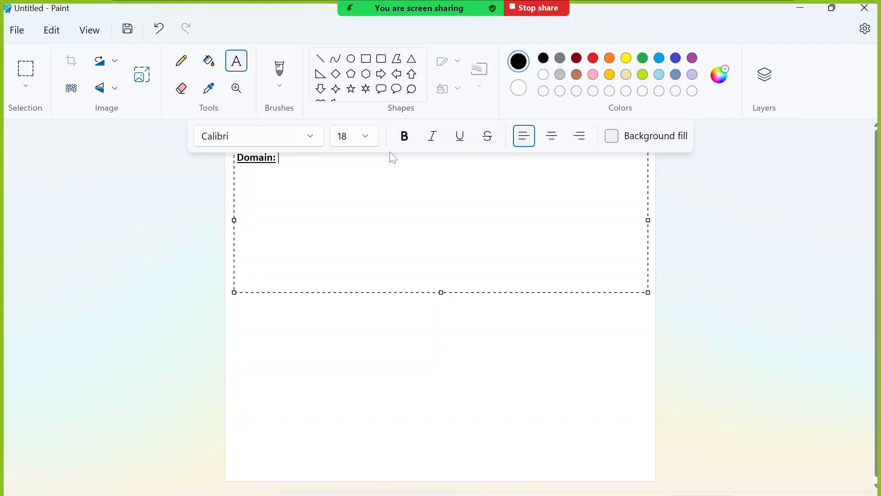
text(Domain is the Techni)
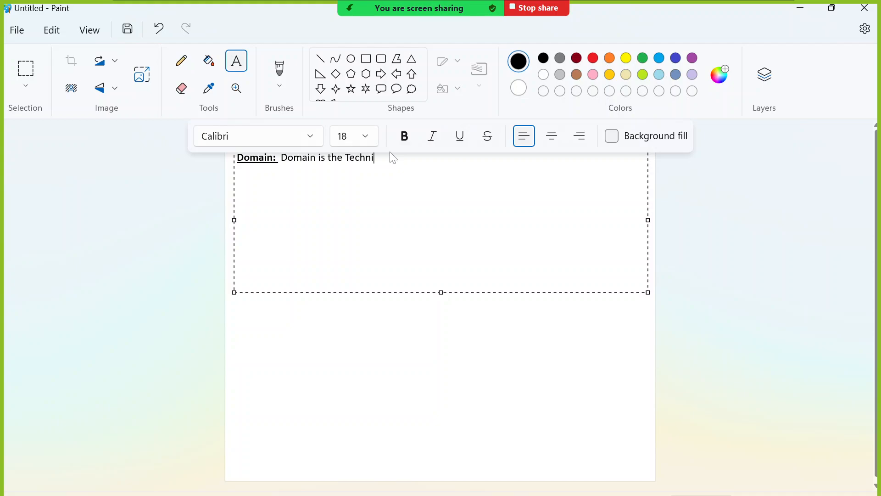
text(cal attribute of the table field, )
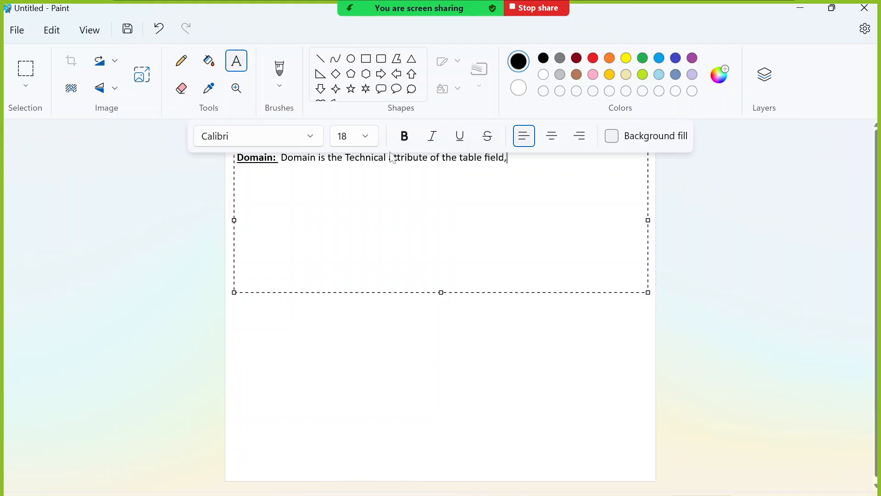
text(ie. Data Type and Lenght)
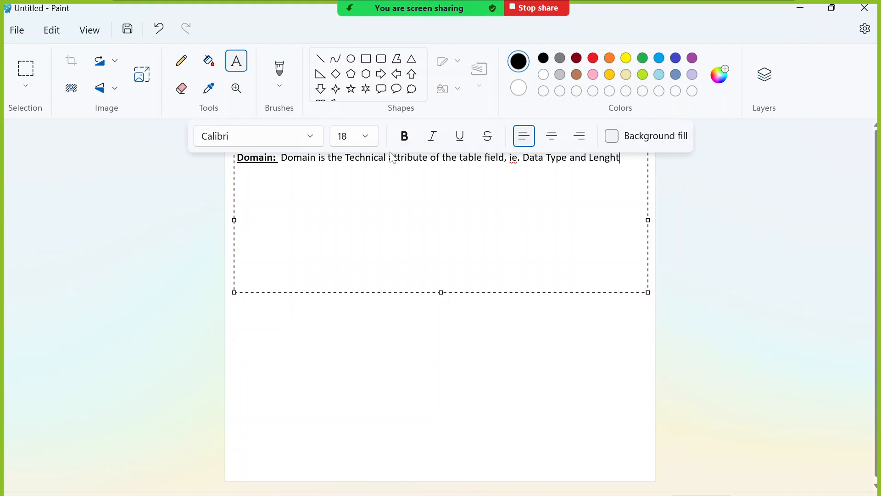
text(.)
key(BackSpace)
key(BackSpace)
key(BackSpace)
text(th)
text(. )
Add the line "Case Sensitive Option: To accept the data as it is, Upper case, Lower case or Camel Case." below the domain definition
text(Case)
text( Sens)
text(itive O)
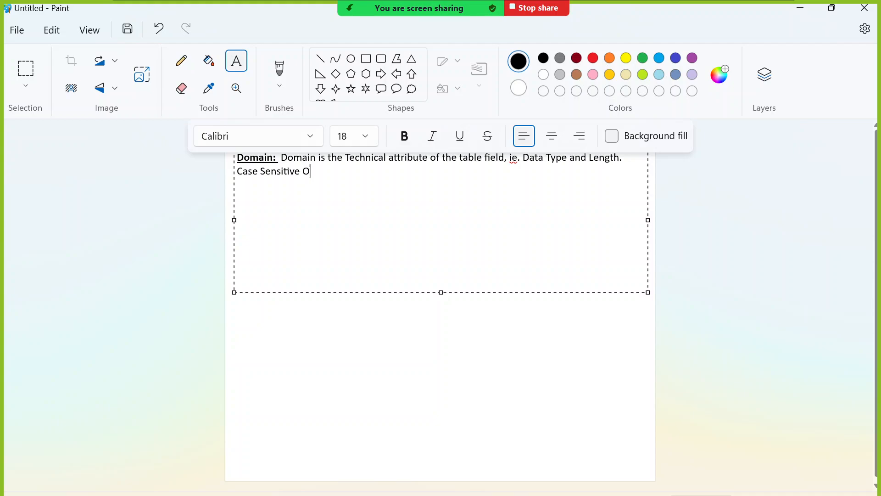
text(ption: To accept the dt)
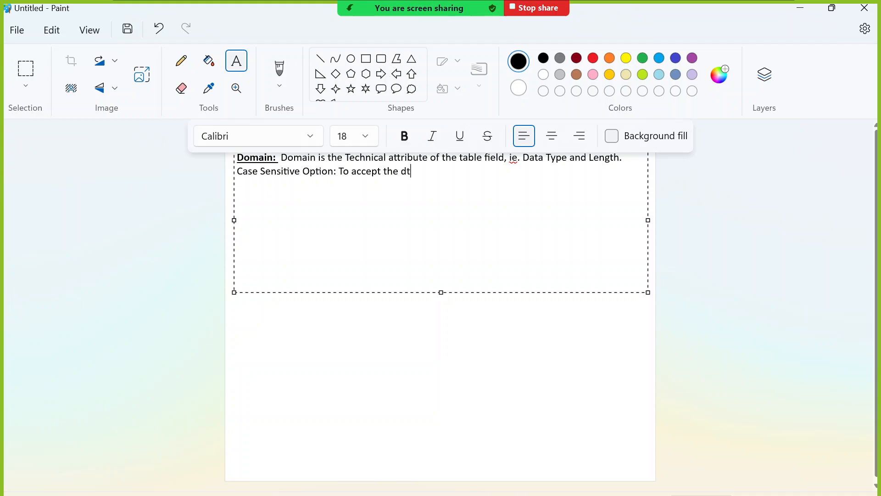
key(BackSpace)
key(BackSpace)
text(data as it is, Upper case )
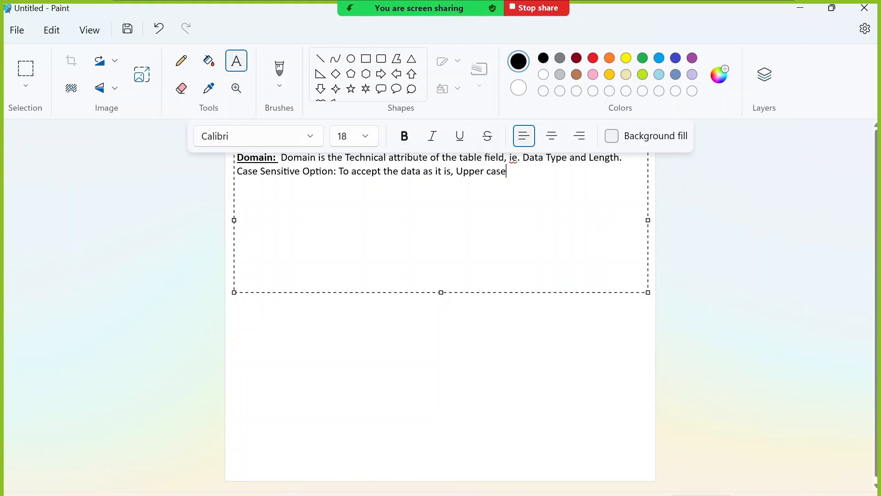
text(, Lower case or Camel Case.)
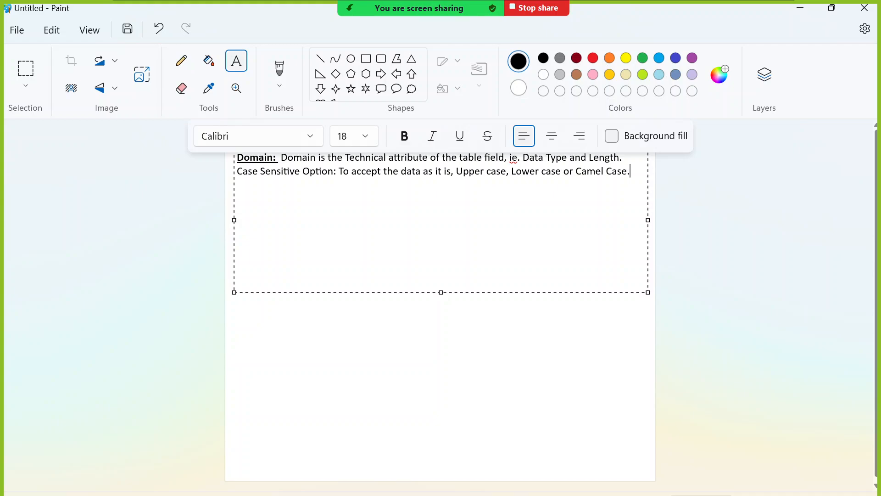
Make the label "Case Sensitive Option" bold on the second line of the notes
drag(237, 170, 334, 171)
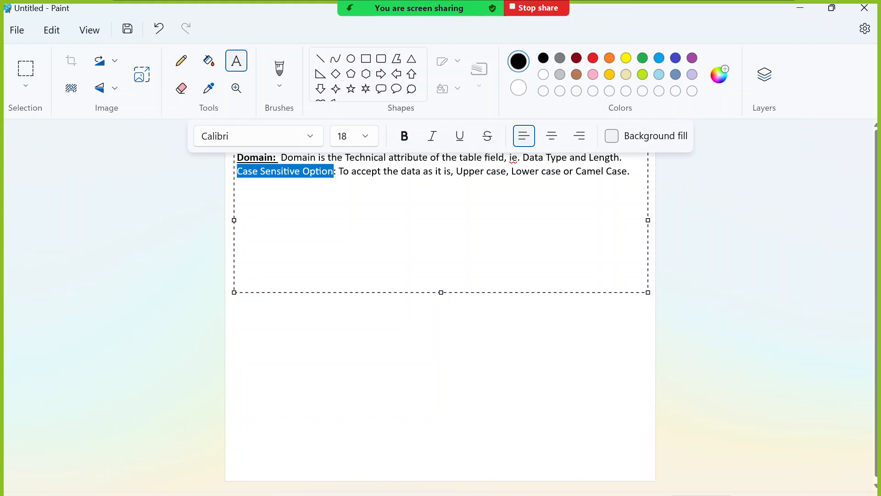
click(517, 170)
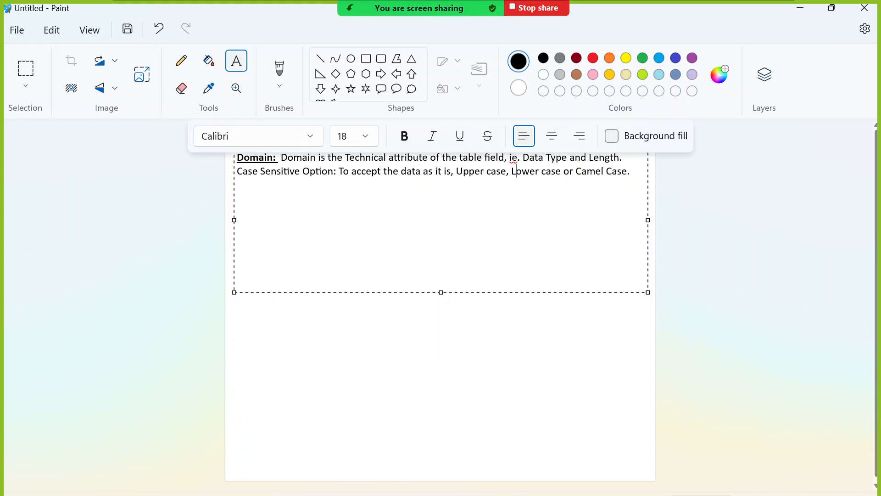
drag(237, 172, 334, 171)
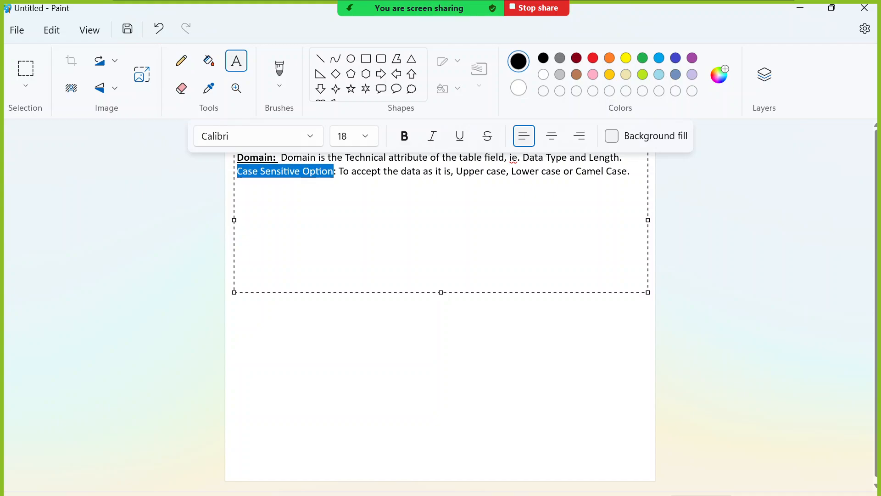
key(ctrl+b)
click(389, 171)
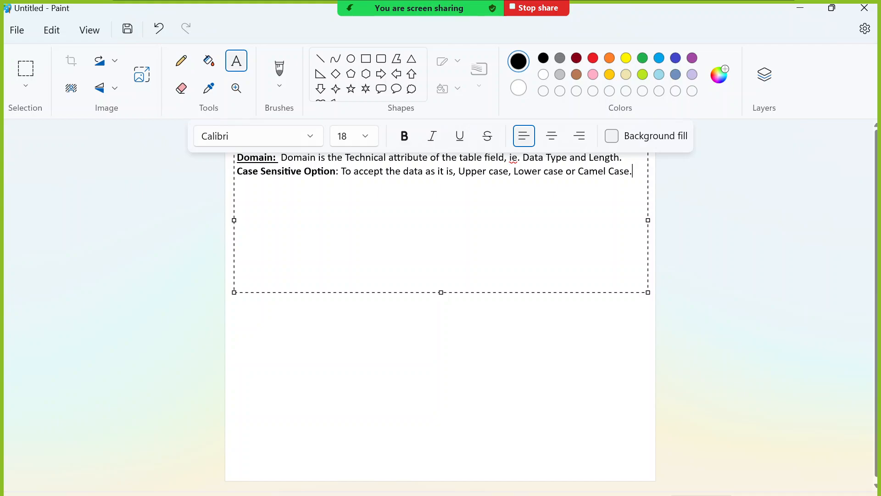
drag(578, 171, 633, 171)
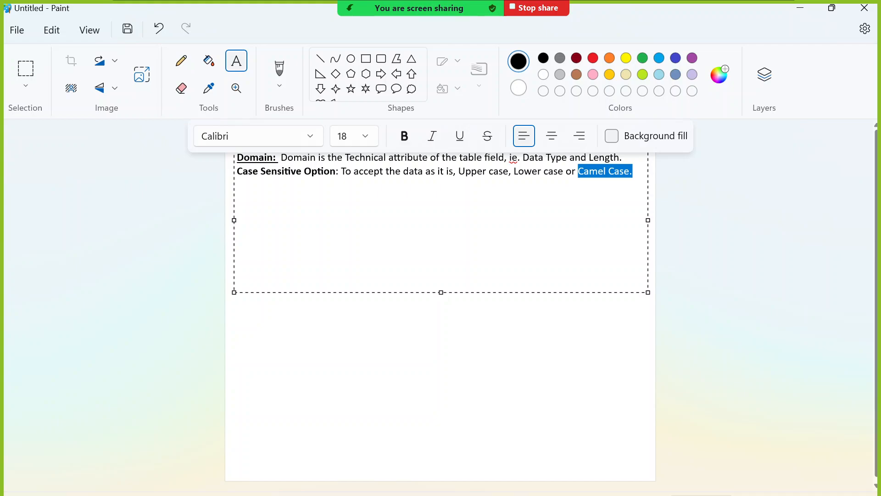
drag(237, 171, 336, 171)
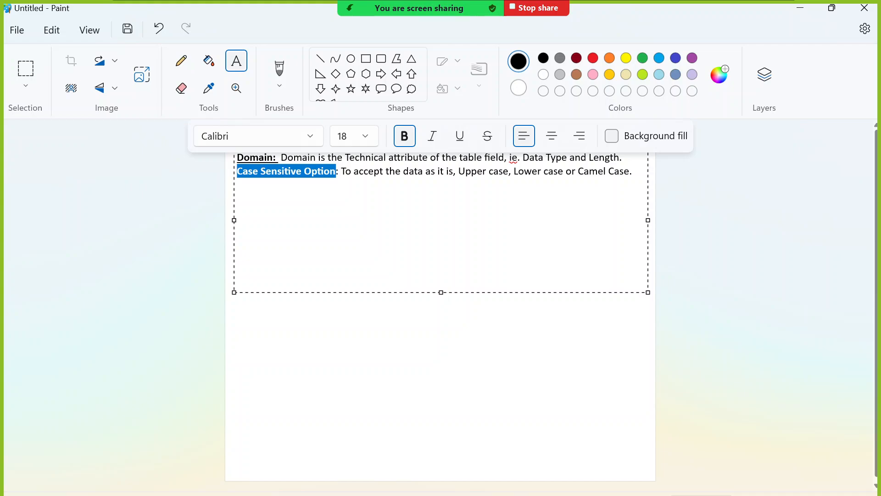
click(364, 170)
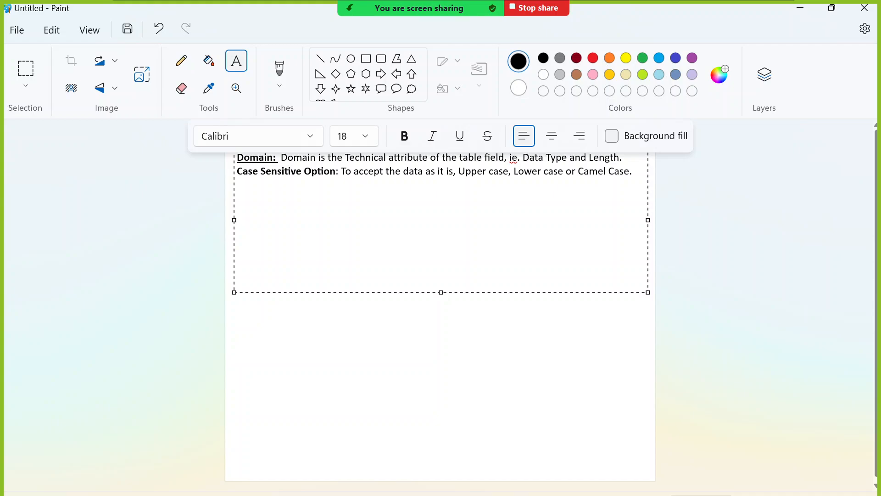
drag(237, 171, 336, 171)
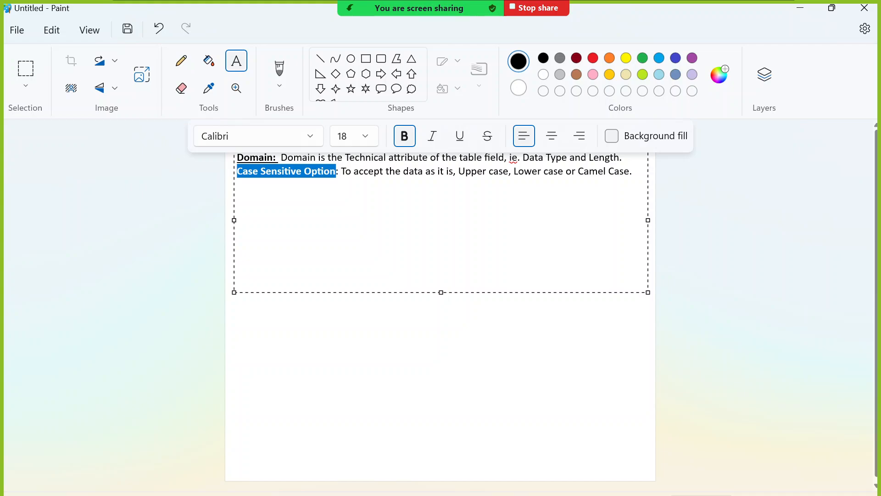
click(478, 172)
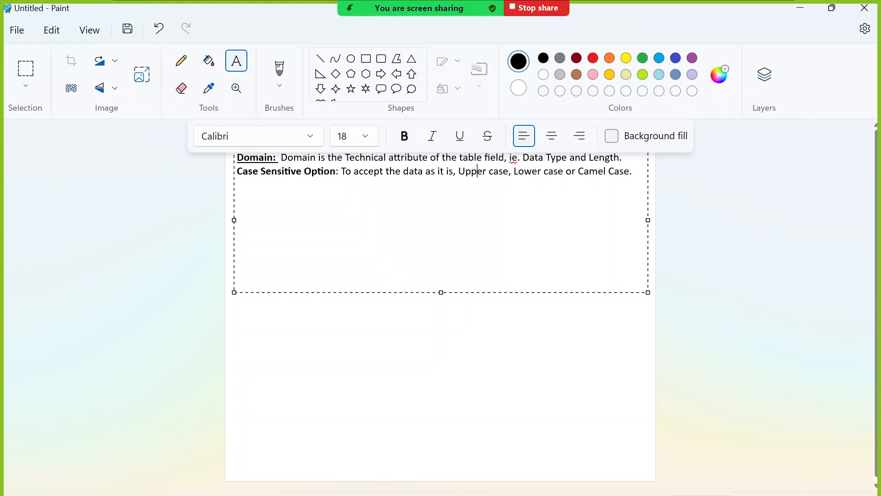
Add the line "Value table: To define the possible values, Domain level Validation." and correct the misspelled word "Doamin" to "Domain"
click(636, 173)
text(Value table: To)
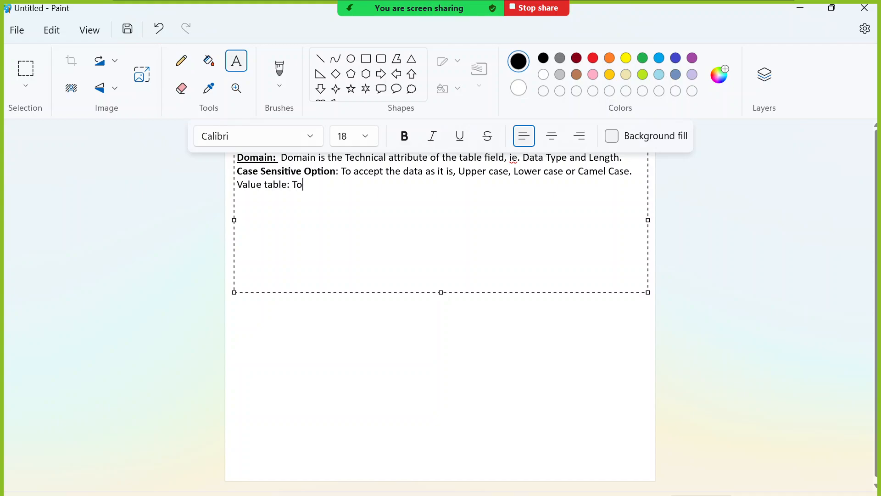
text( define the possible values)
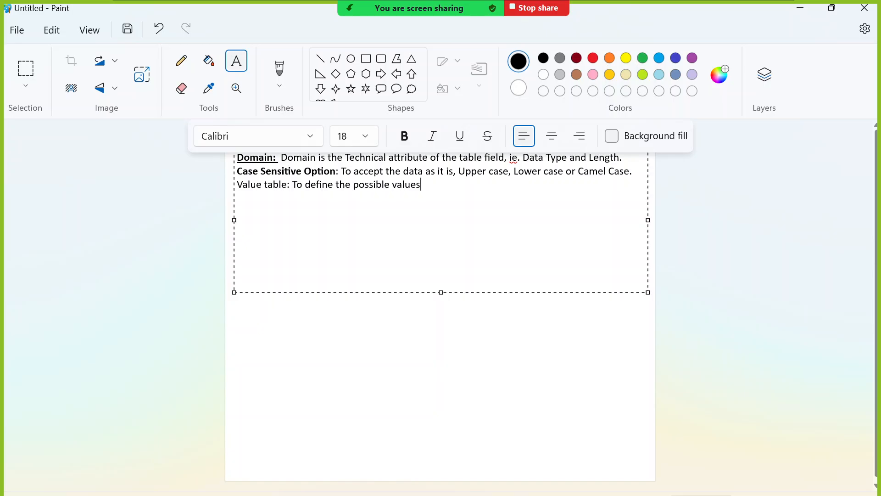
text(, Doamin level Validat)
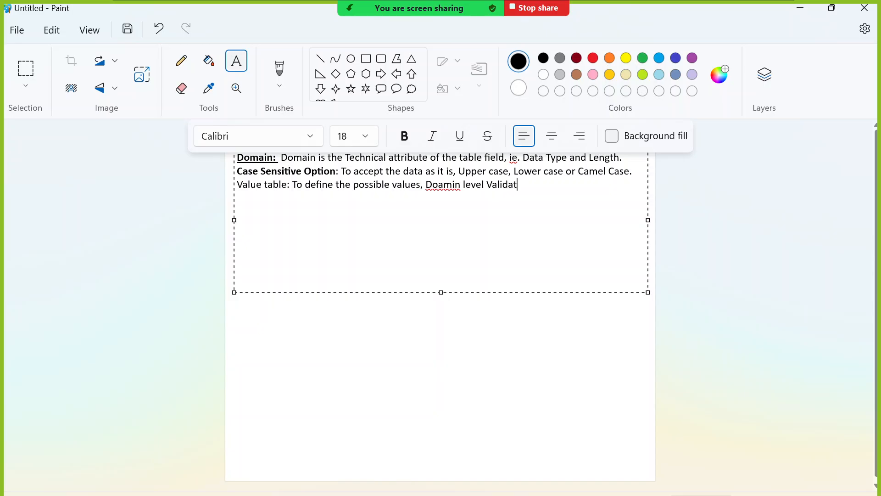
text(ion.)
right_click(444, 185)
mouse_move(552, 233)
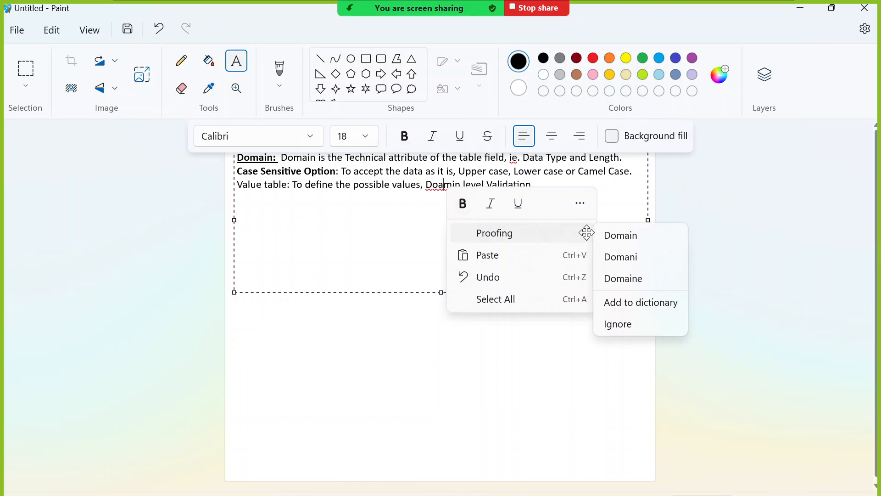
click(621, 235)
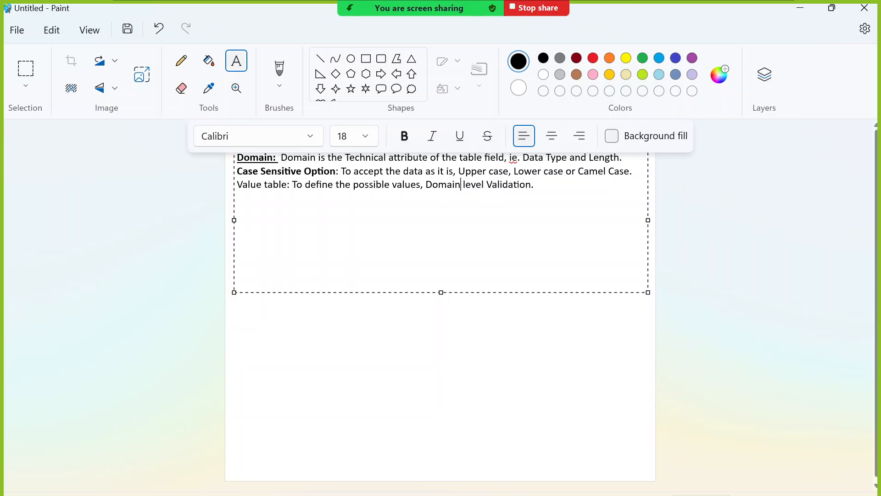
Add a new line "Fixed Values: M or F or Other" below the value table note
key(End)
key(Return)
text(Fixed Values:)
text(M or F or Other)
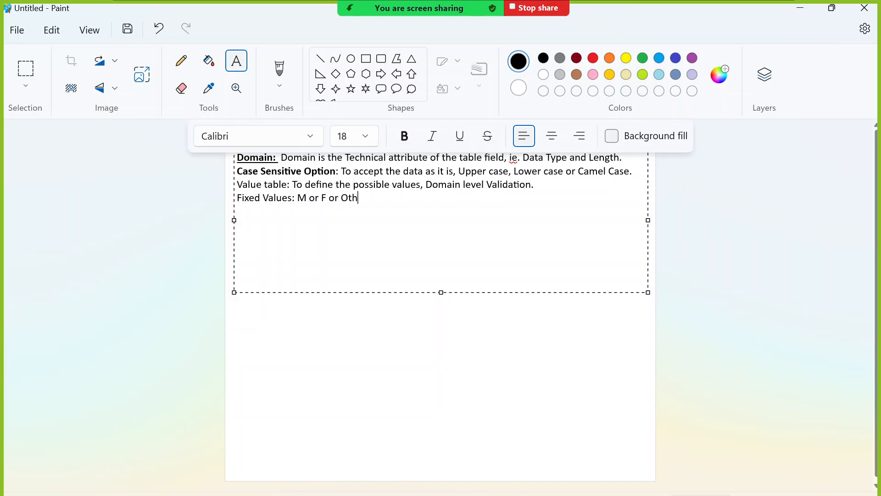
Insert "Enter the fixed values to allow only specific values Ex:" before "M or F or Other" on the Fixed Values line
key(shift+Left)
key(shift+Left)
key(shift+Left)
key(shift+Left)
key(shift+Left)
key(shift+Left)
key(shift+Left)
key(shift+Left)
key(shift+Left)
key(shift+Left)
key(shift+Left)
key(shift+Left)
key(shift+Left)
key(shift+Left)
key(shift+Left)
key(shift+Left)
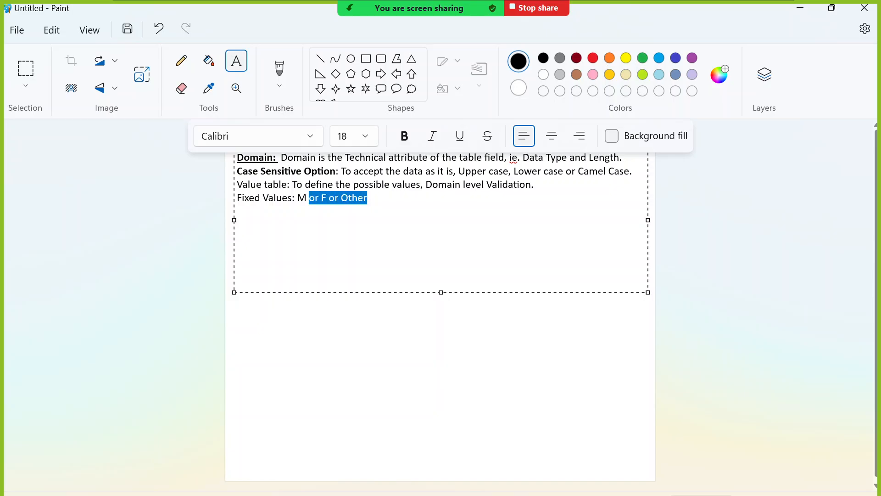
key(Left)
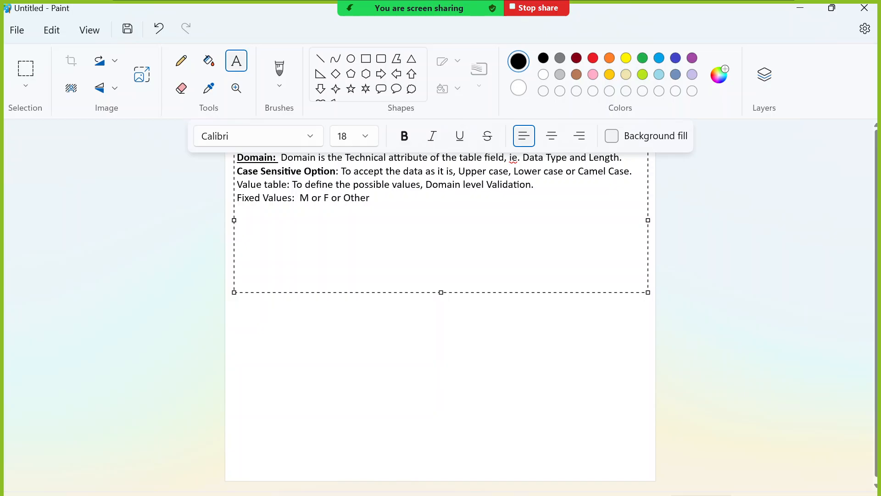
text(Enter the fix)
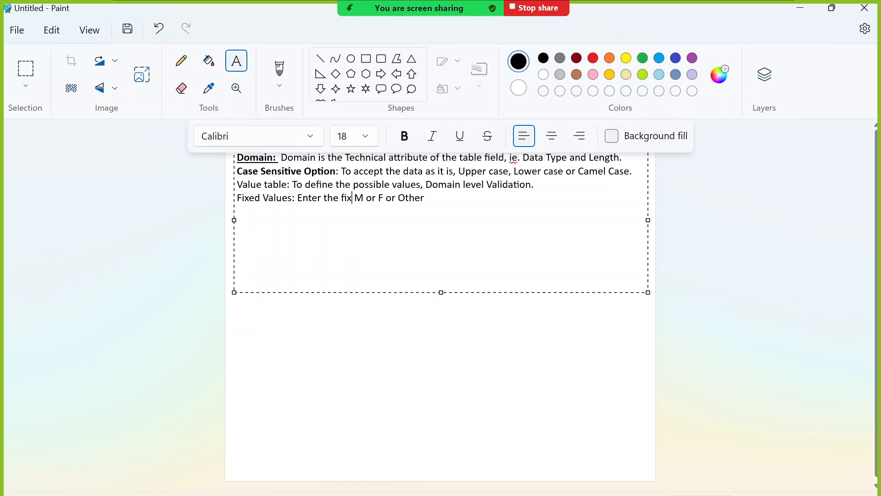
text(ed values )
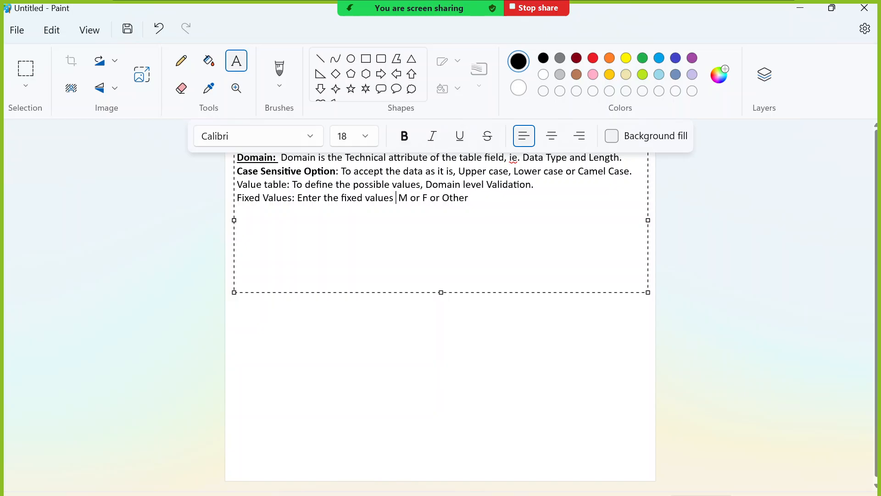
text(to allow on)
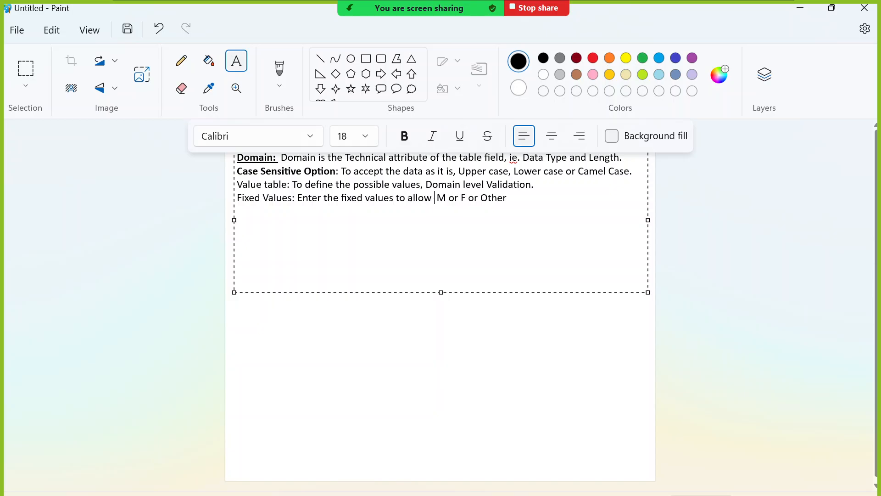
text(ly spec)
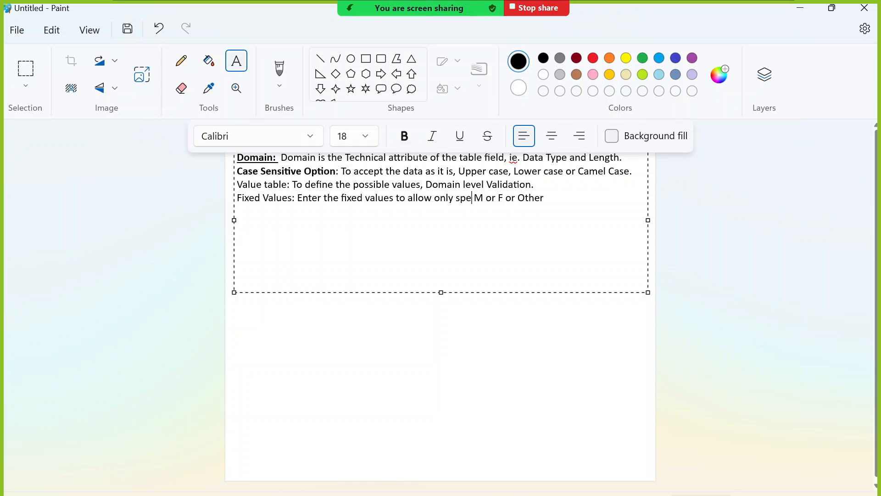
text(ific values)
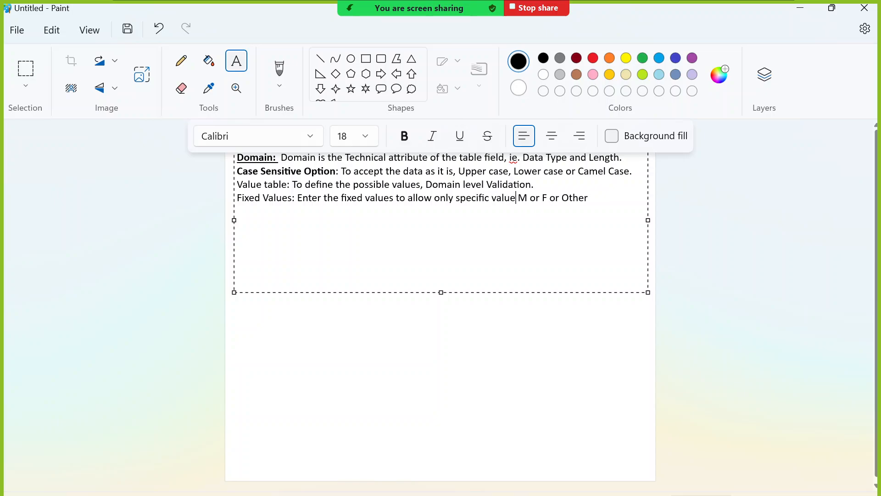
text( Ex)
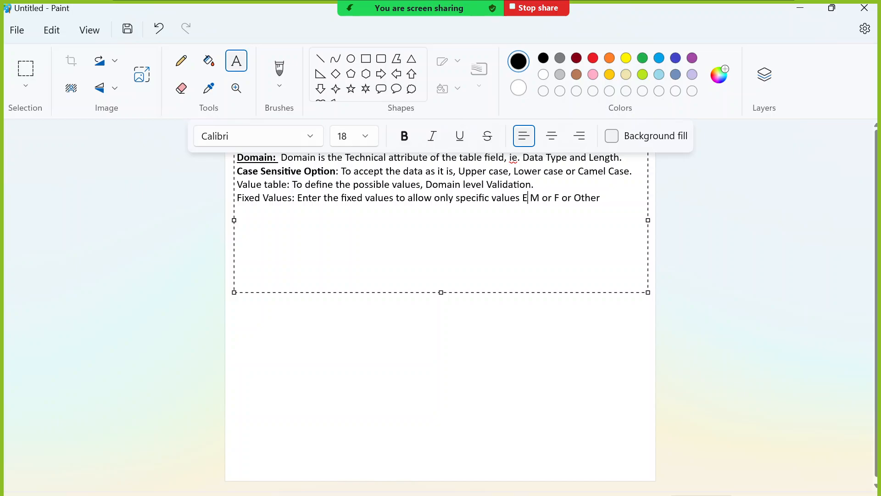
text(;)
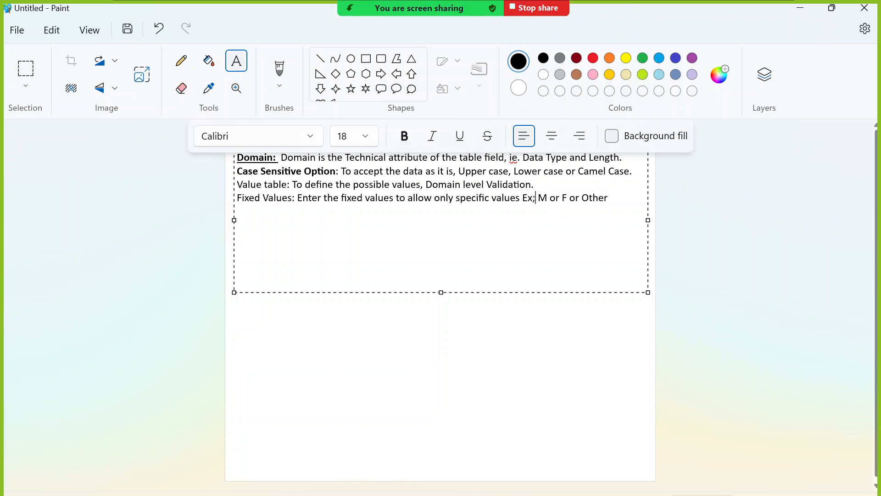
key(BackSpace)
text(:)
Add the line "Value Range: Enter only with in the given Range" below the Fixed Values note
drag(528, 198, 610, 197)
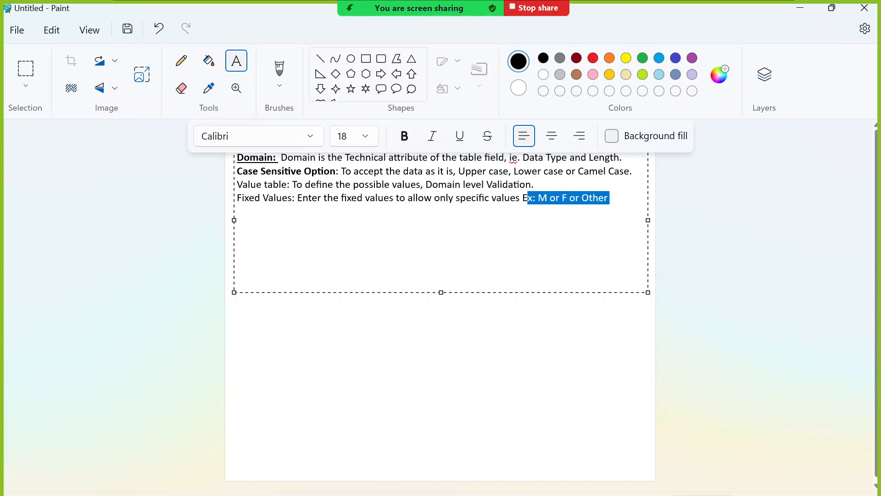
key(Right)
text(Value Range)
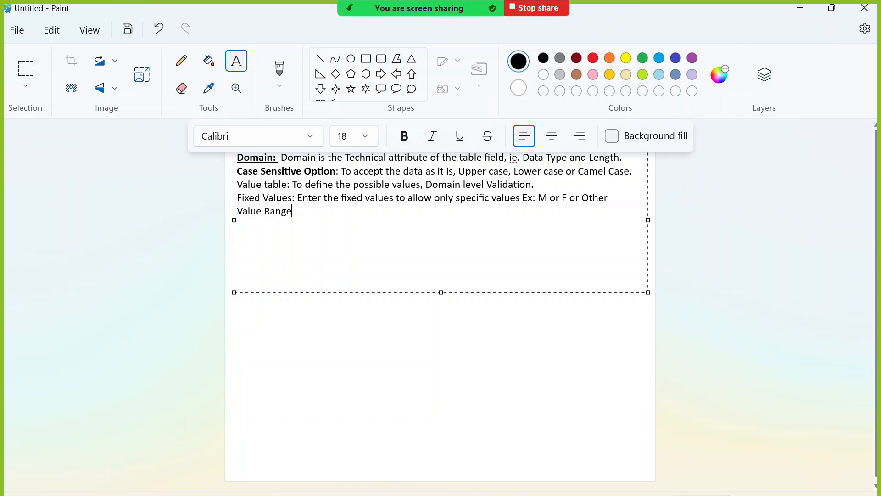
text(: Enter only with in the gi)
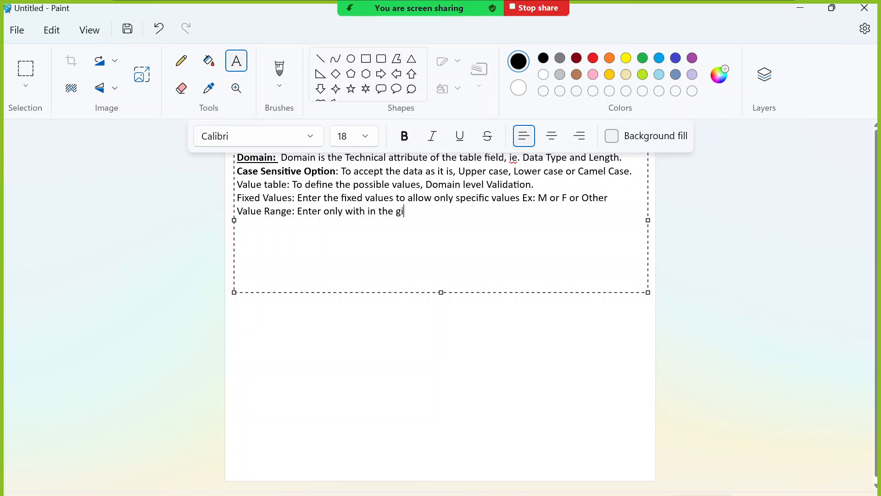
text(ven Range)
drag(238, 171, 336, 171)
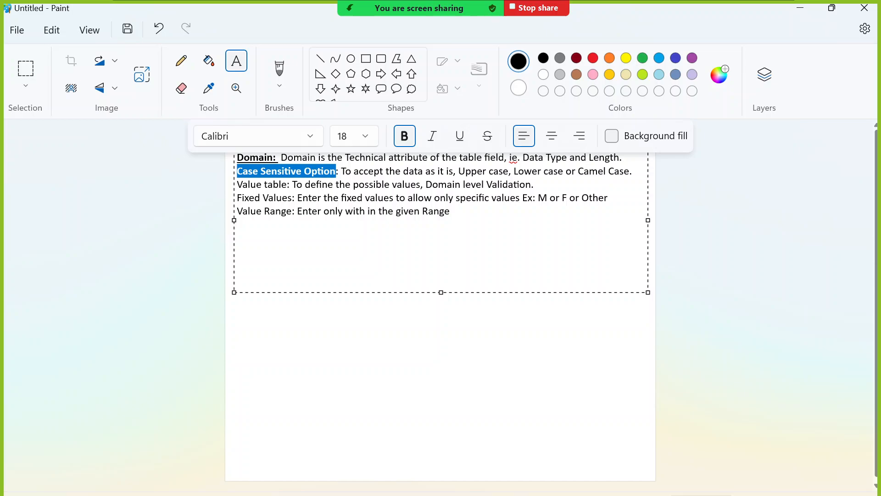
click(338, 172)
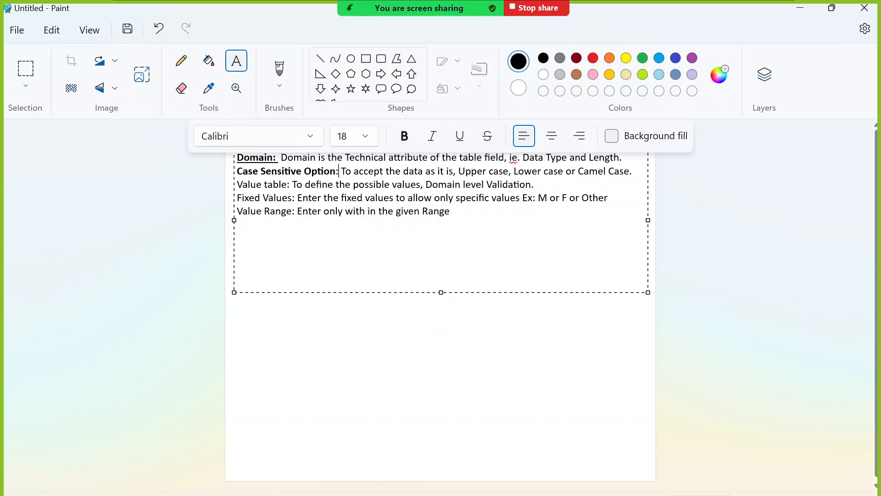
mouse_move(409, 6)
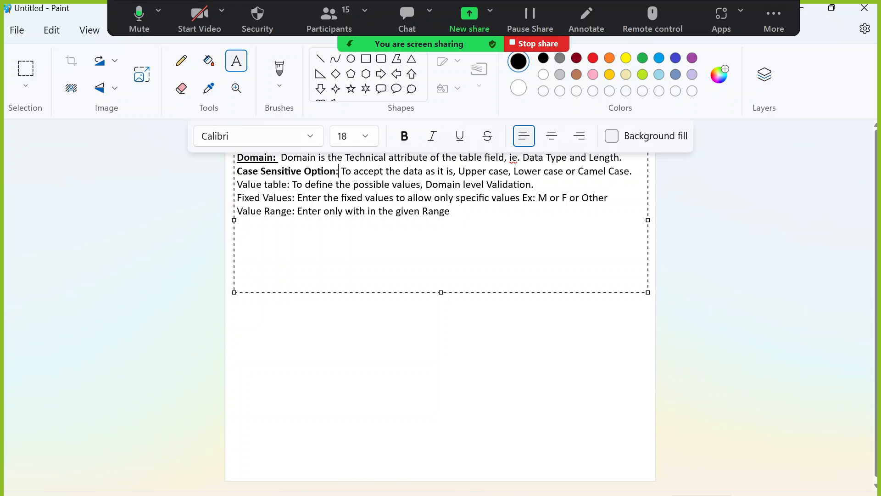
key(shift+Home)
click(360, 171)
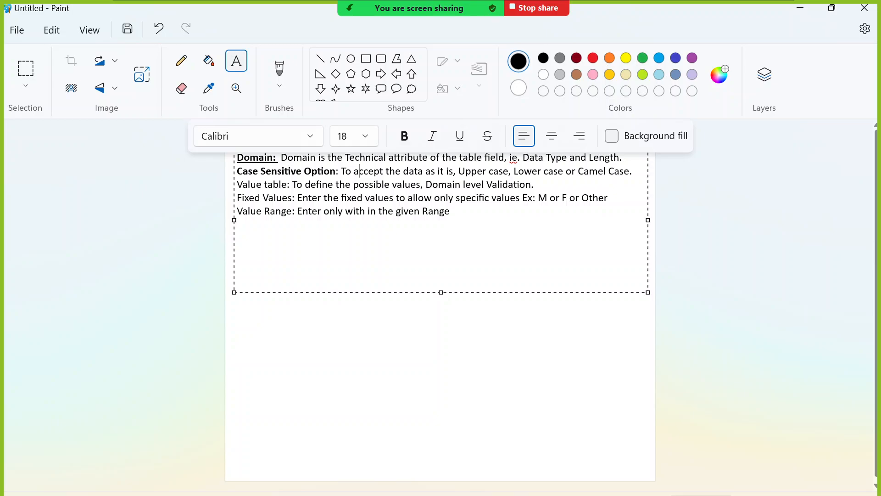
drag(237, 197, 610, 198)
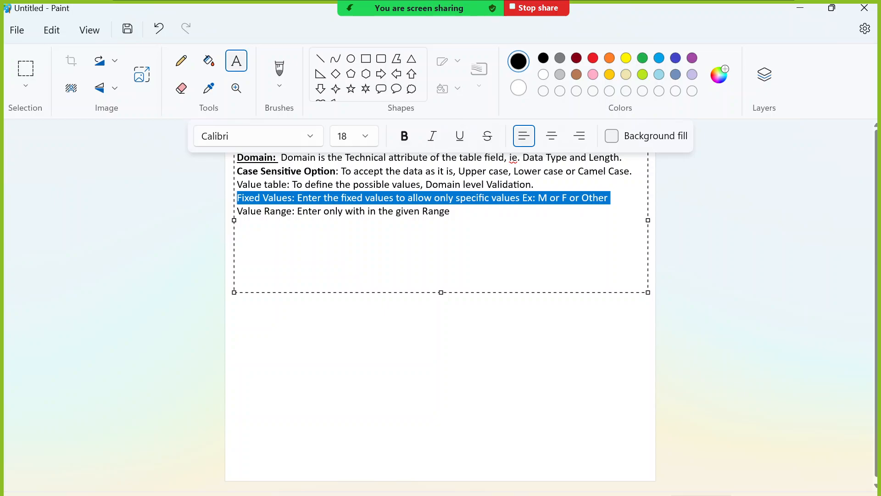
Leave a blank line below the Value Range note and add "Data Element: It Defines the Semantic attributes of the table filed."
click(450, 211)
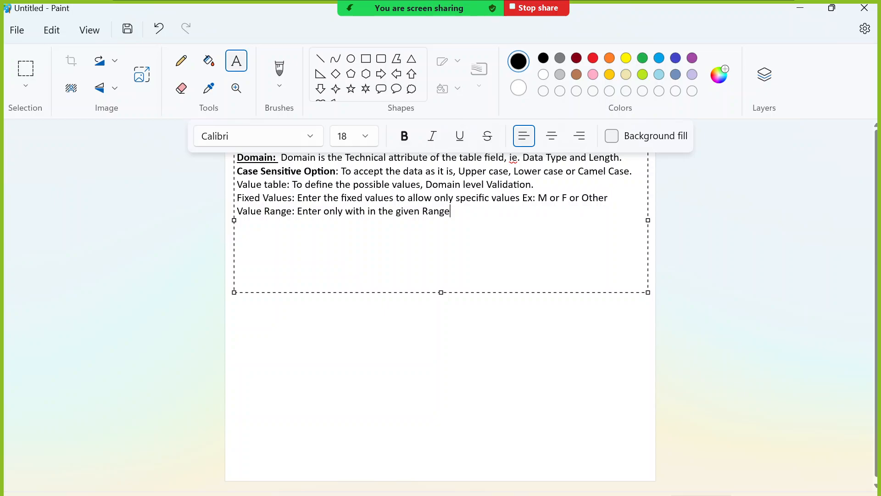
key(Return)
key(Return)
text(F)
text(Data)
key(BackSpace)
key(BackSpace)
key(BackSpace)
key(BackSpace)
key(BackSpace)
text(Data Element)
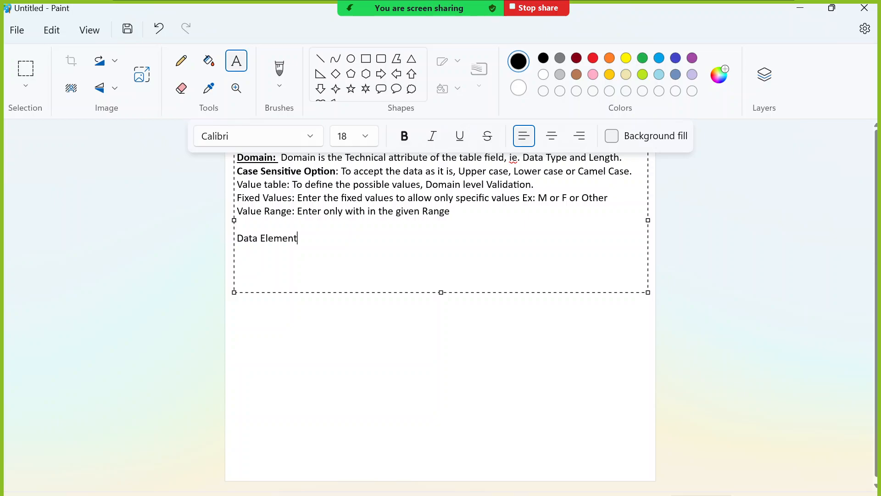
text(:)
text(It Defines the Semantic)
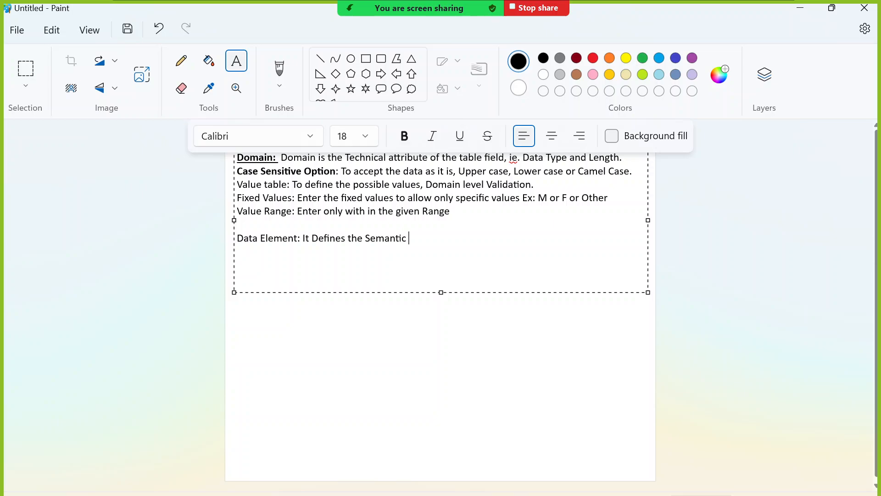
text( attributes of th)
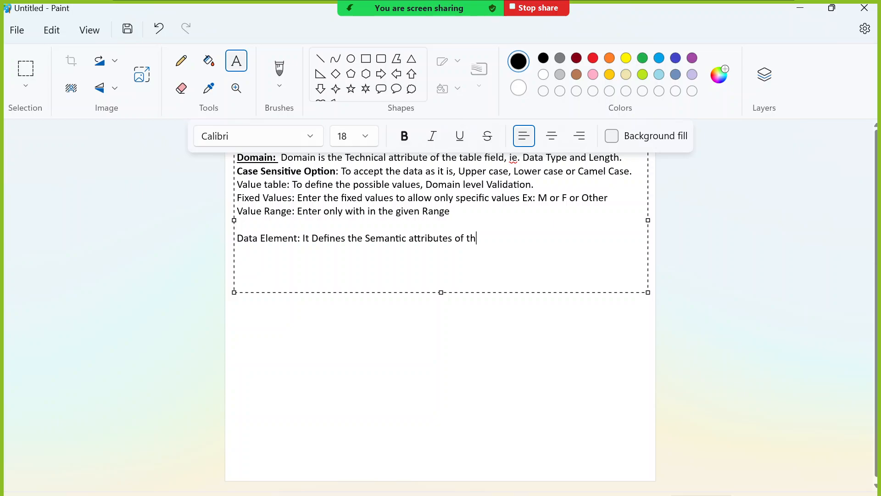
text(e table filed.)
Append "Description of the" to the Data Element note, correcting the misspelled "Descripction" to "Description"
text(Desc)
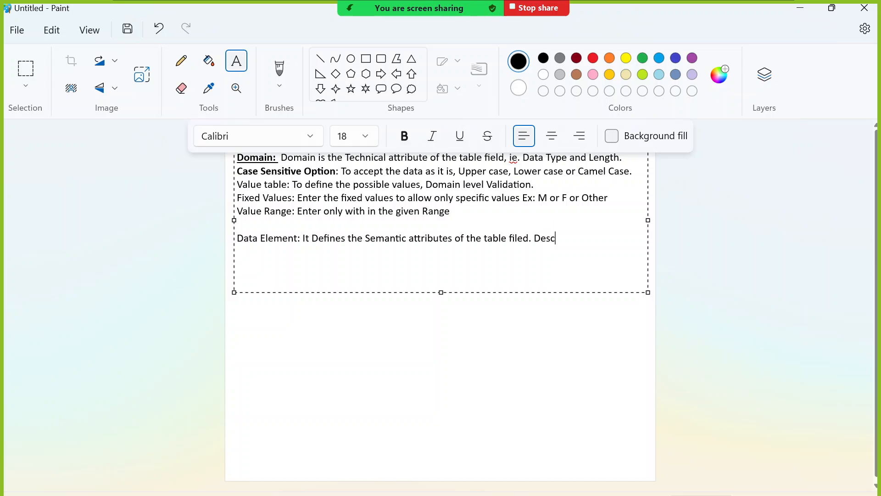
text(ripction)
text( of the)
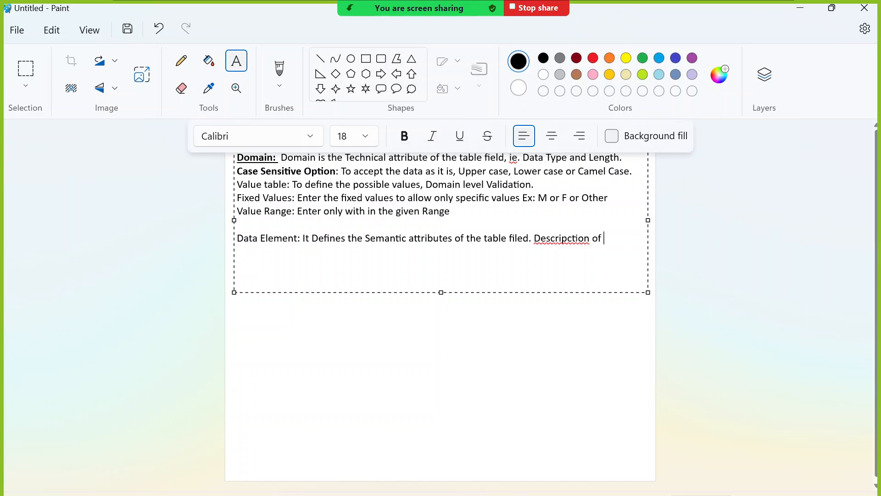
right_click(562, 238)
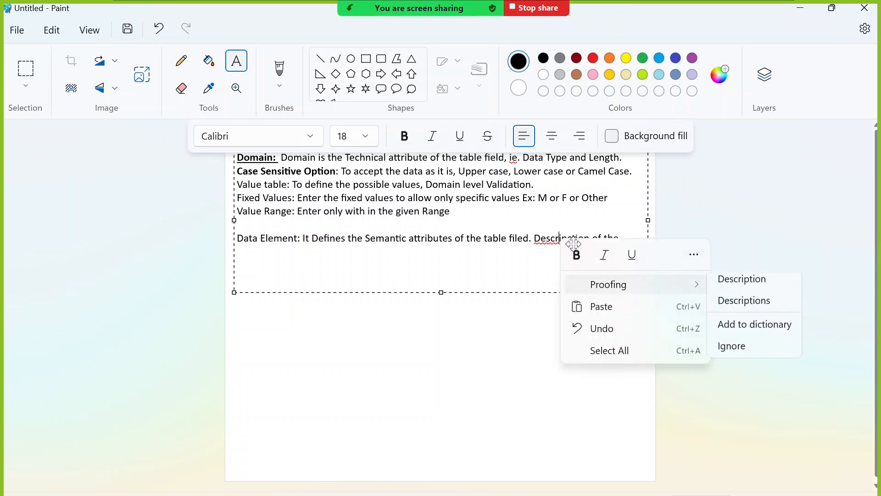
click(730, 288)
click(617, 238)
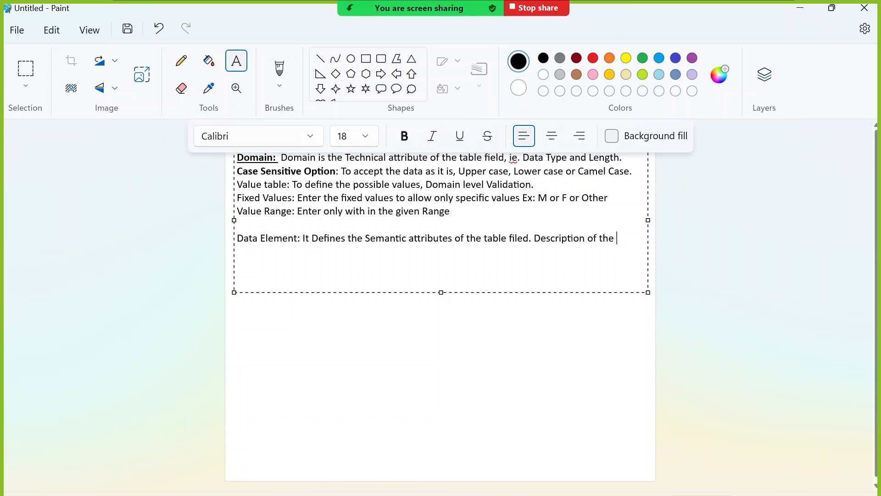
Continue the Data Element note with "table file, Field labels" and correct the misspelled "lables" to "labels"
text(table file)
text(, Field lab)
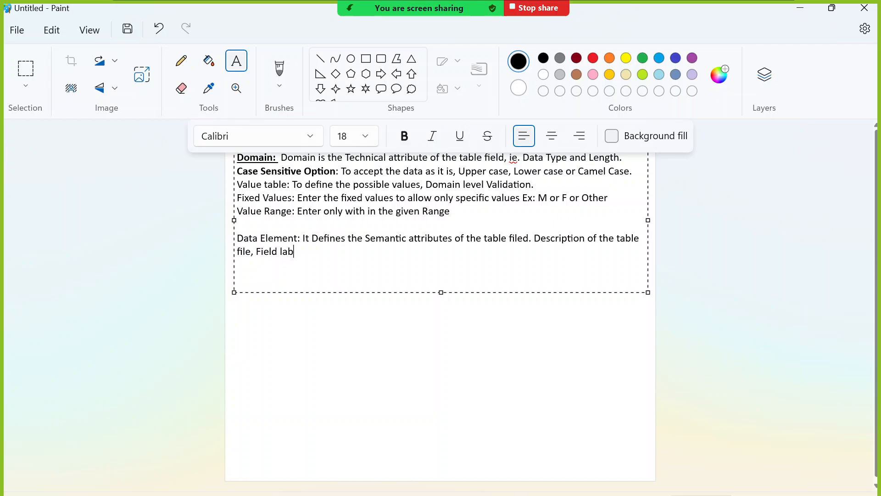
text(les)
text( can)
key(BackSpace)
key(BackSpace)
key(BackSpace)
key(BackSpace)
right_click(303, 253)
click(462, 310)
Append the sentence "Domain or Elementary type can be used in Data Element." to the Data Element note, correcting "ccan" to "can"
text(Domain or Elementary )
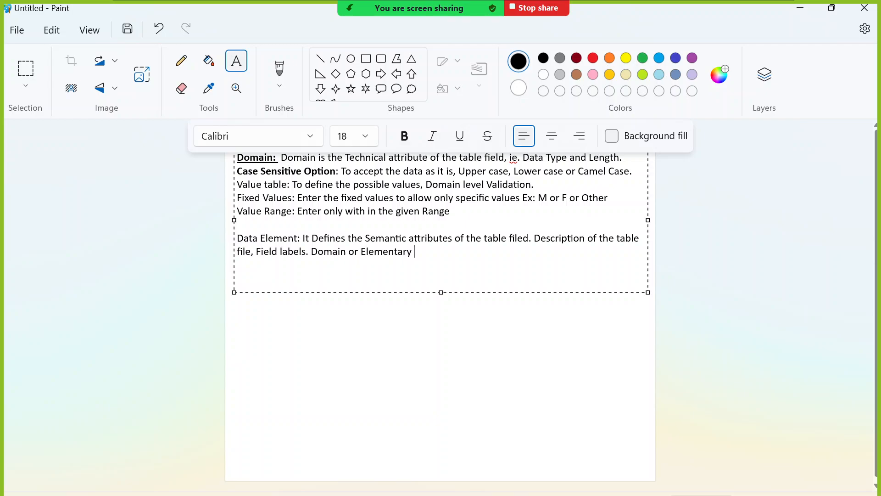
text(type ccan be used i)
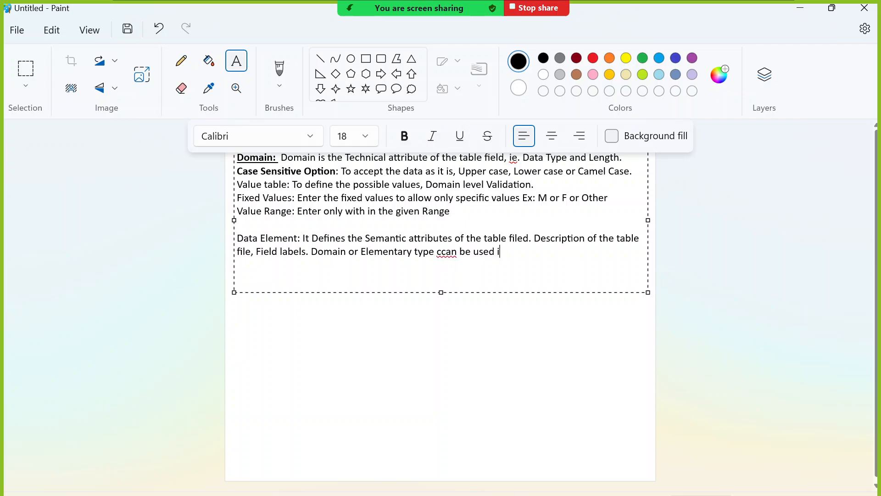
text(n Data Element.)
key(BackSpace)
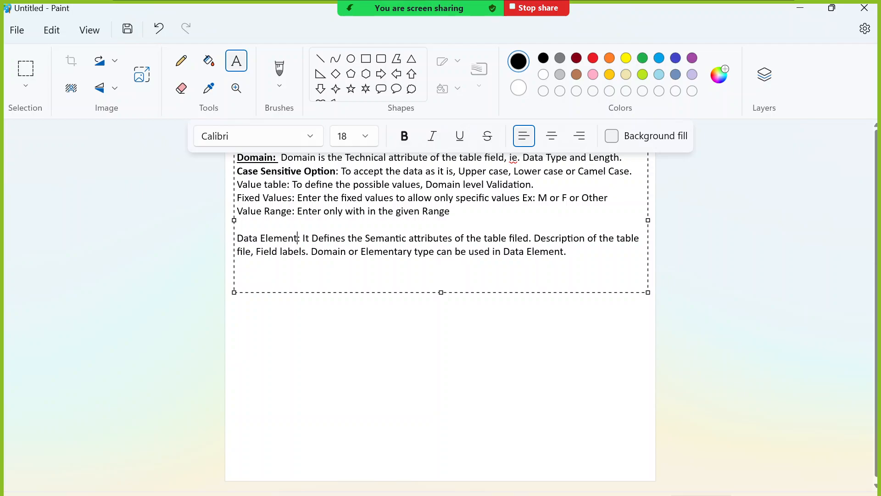
Make the label "Data Element" bold at the start of its note
drag(297, 238, 234, 239)
key(ctrl+b)
click(337, 238)
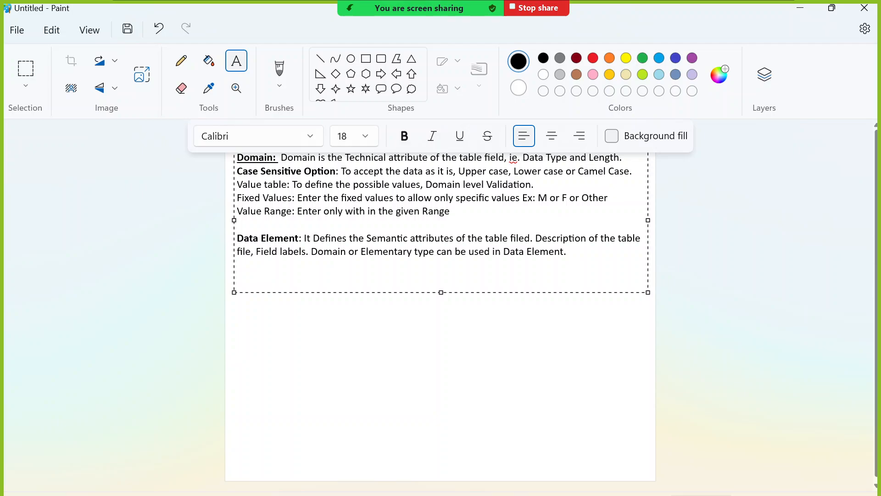
drag(309, 252, 257, 252)
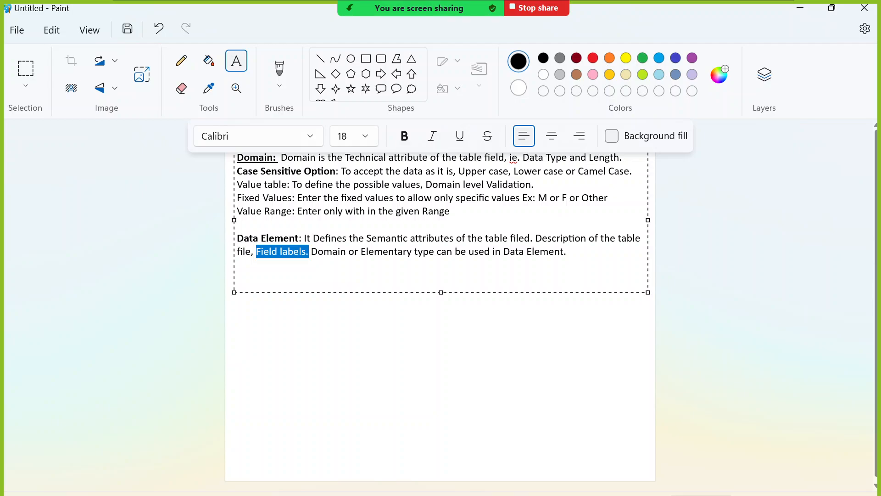
click(237, 262)
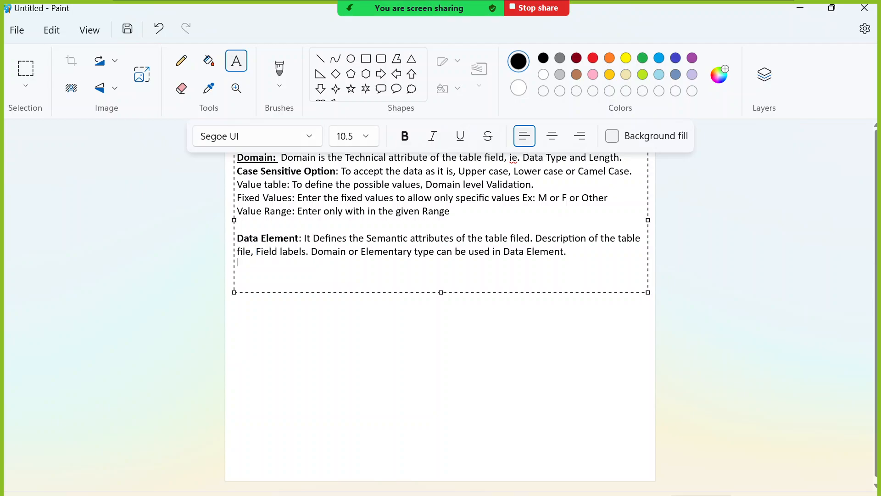
drag(309, 252, 574, 251)
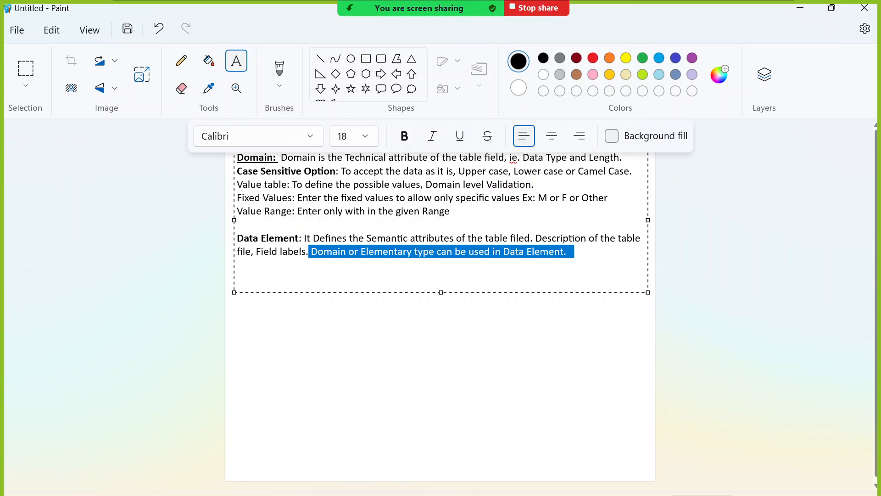
click(573, 252)
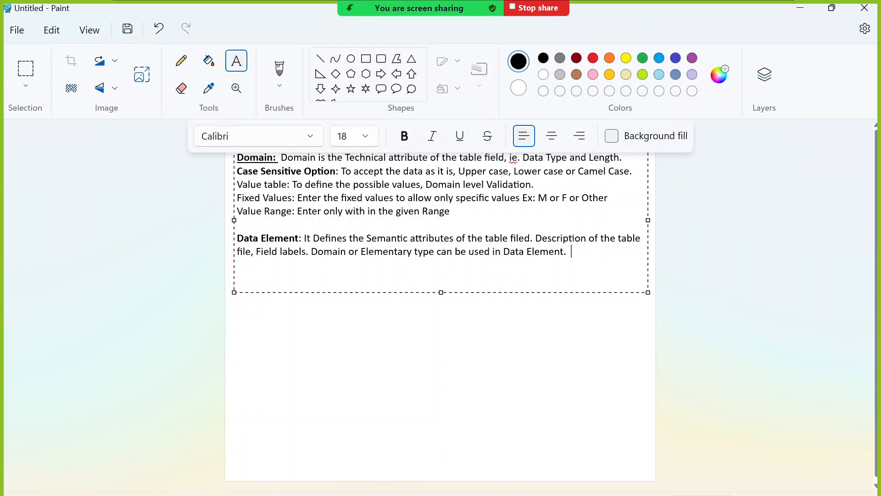
Switch to SAP in the maximised Remote Desktop window and open the ABAP Dictionary in a new session with /ose11
mouse_move(416, 495)
click(416, 454)
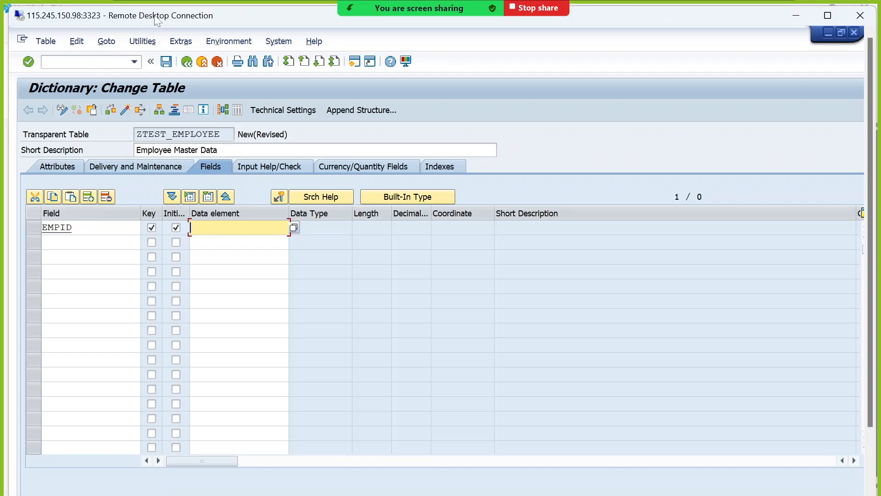
double_click(171, 16)
click(79, 36)
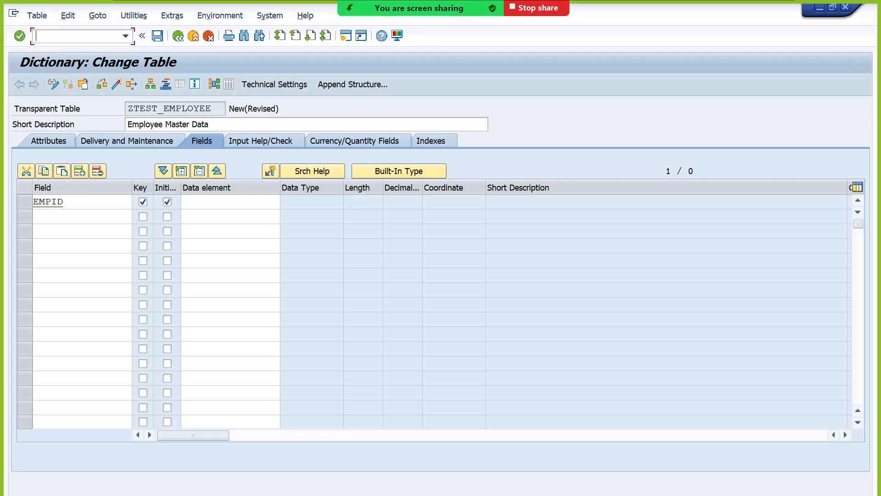
text(/ose11)
key(Return)
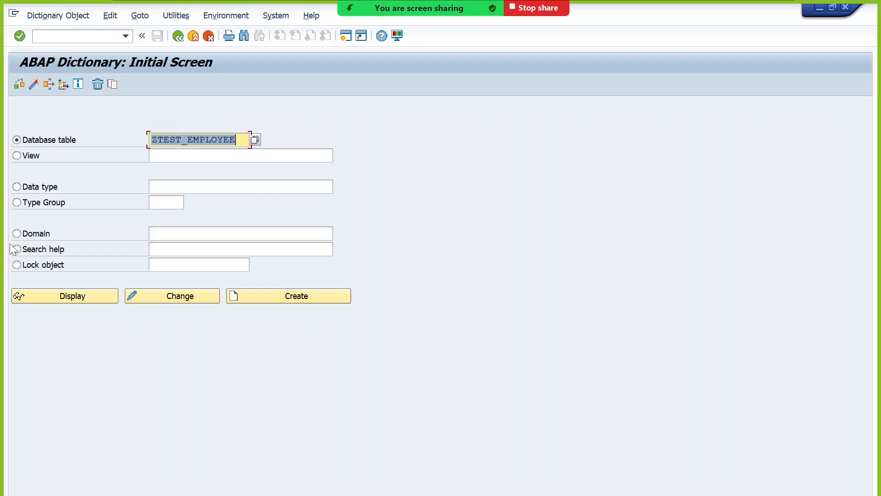
Create a new domain named ZTEST_EMPID from the ABAP Dictionary initial screen
click(45, 237)
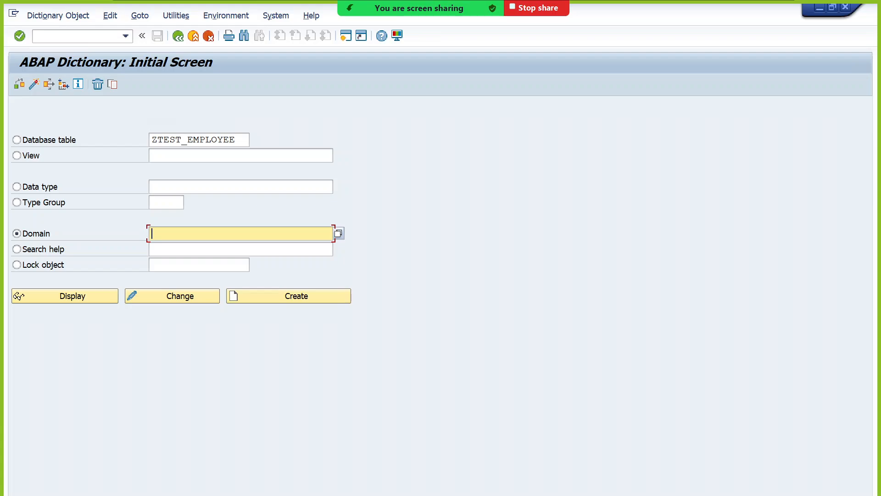
text(ZTEST_)
key(BackSpace)
key(BackSpace)
key(BackSpace)
text(ZTEST_EMPID)
drag(220, 234, 10, 233)
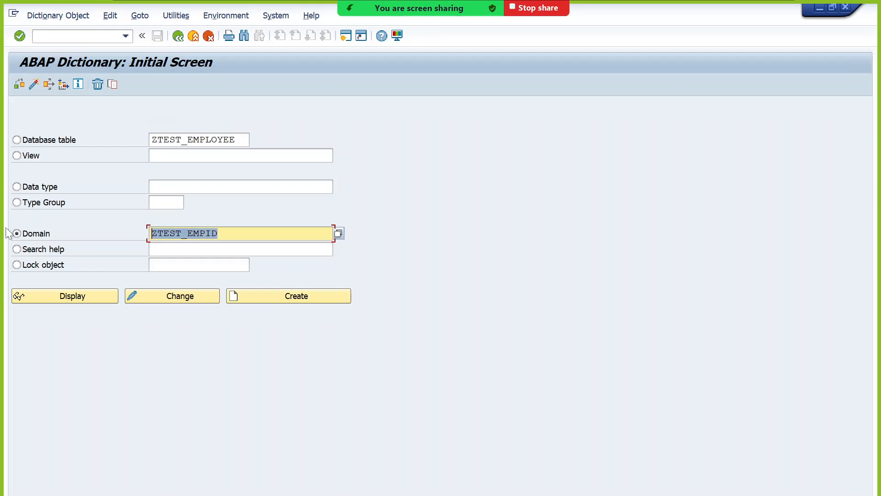
click(315, 299)
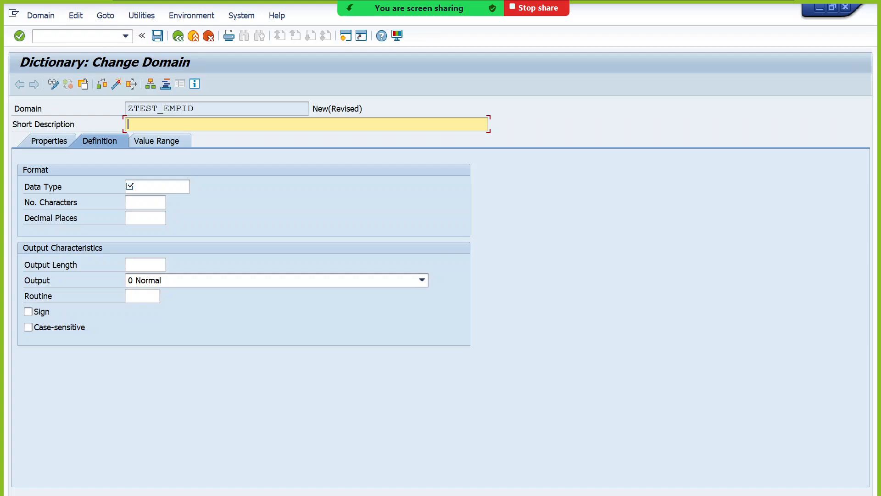
Enter "Employee Id" as the short description of the ZTEST_EMPID domain
text(Employee Id)
key(Tab)
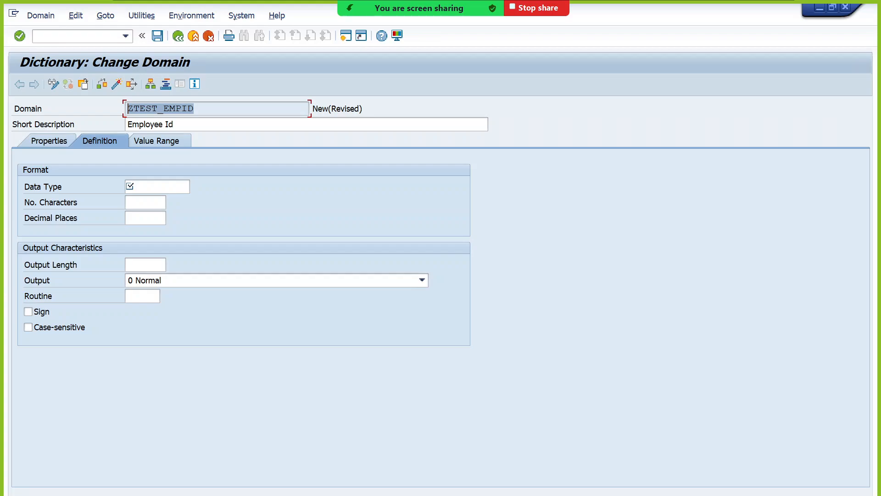
click(174, 124)
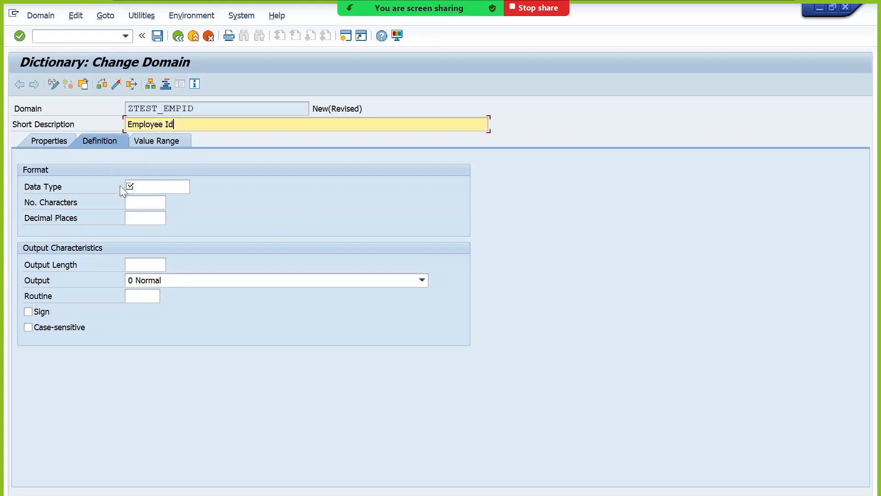
Define the domain's format as data type CHAR with 10 characters
click(156, 187)
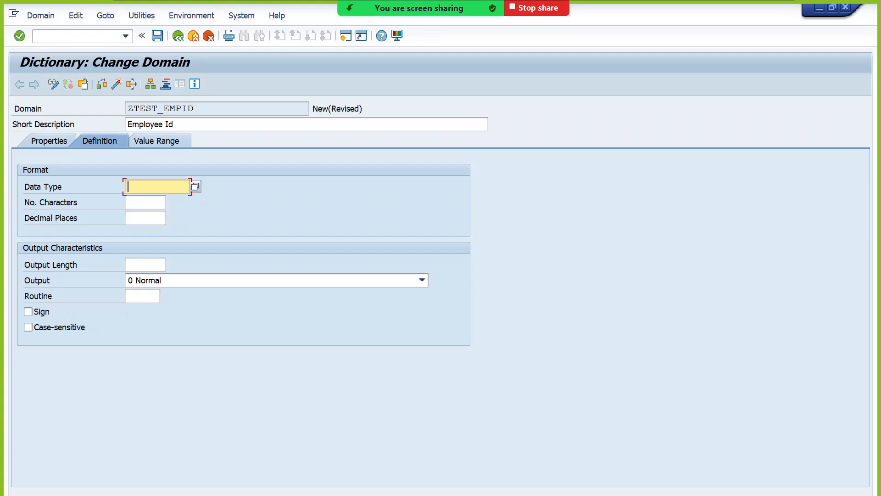
text(CHAR)
click(164, 205)
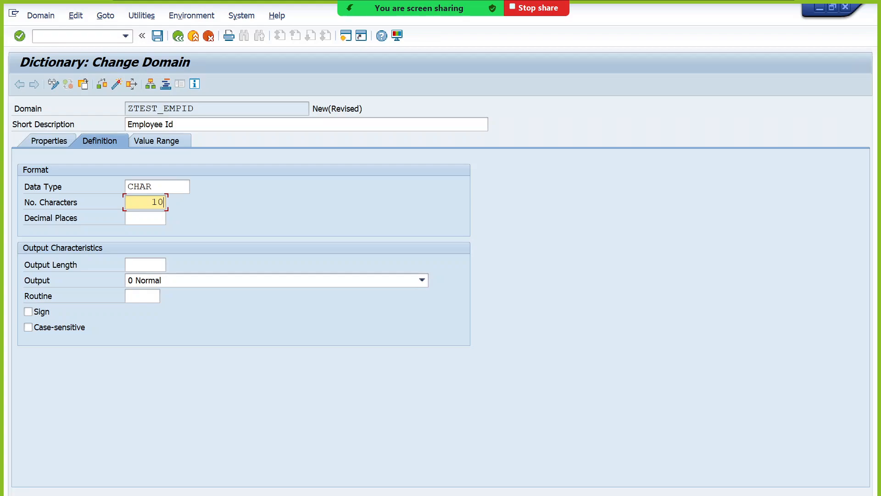
Confirm the ZTEST_EMPID domain's format entries and review its value range settings for fixed values, intervals and value table
click(164, 218)
key(Return)
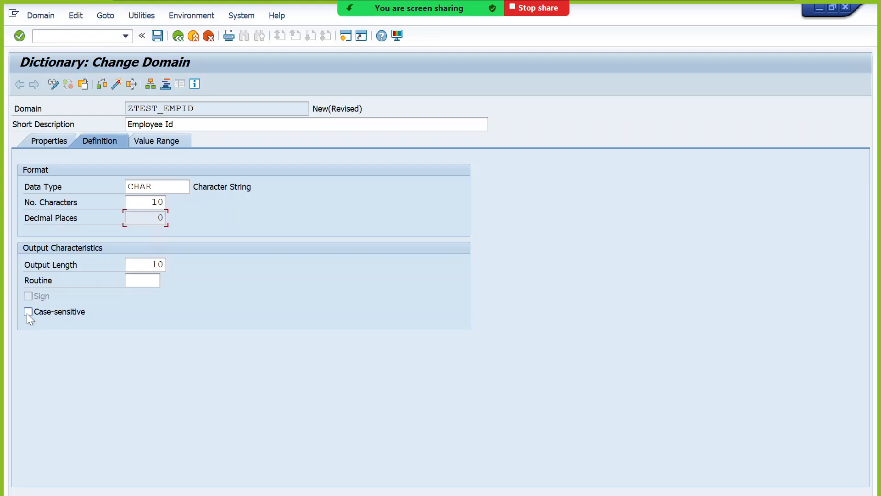
click(119, 85)
click(139, 140)
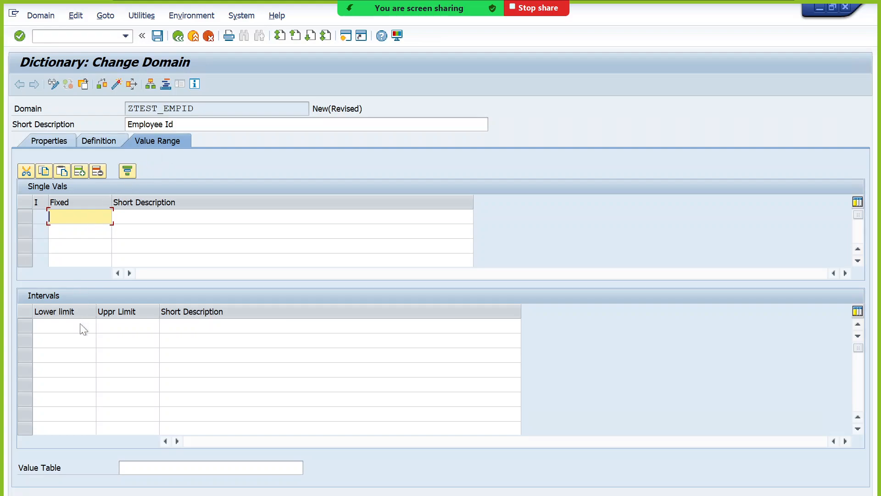
click(64, 326)
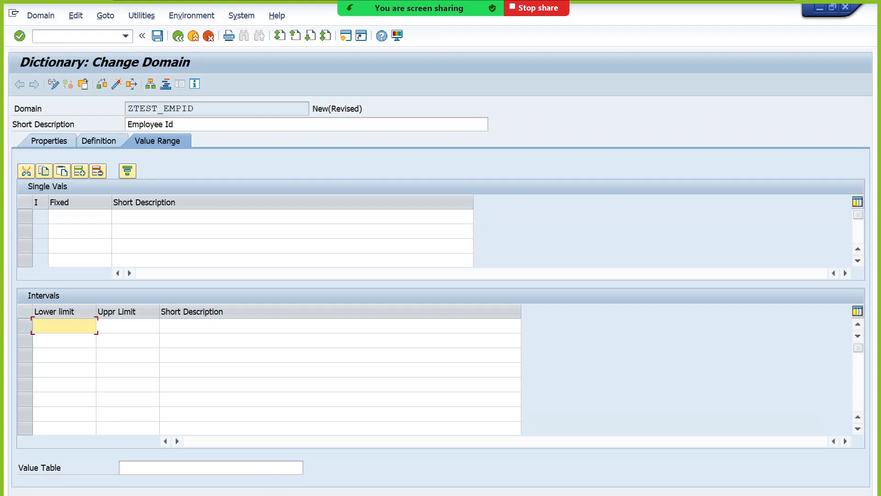
click(184, 468)
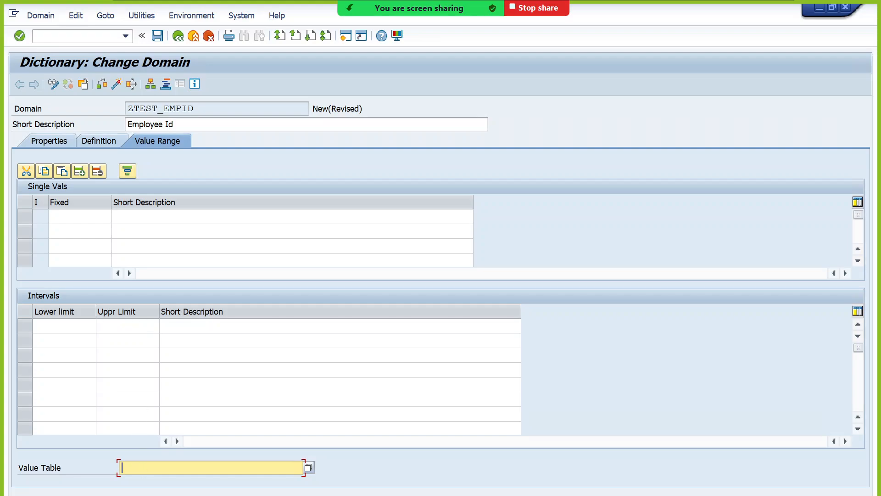
click(80, 217)
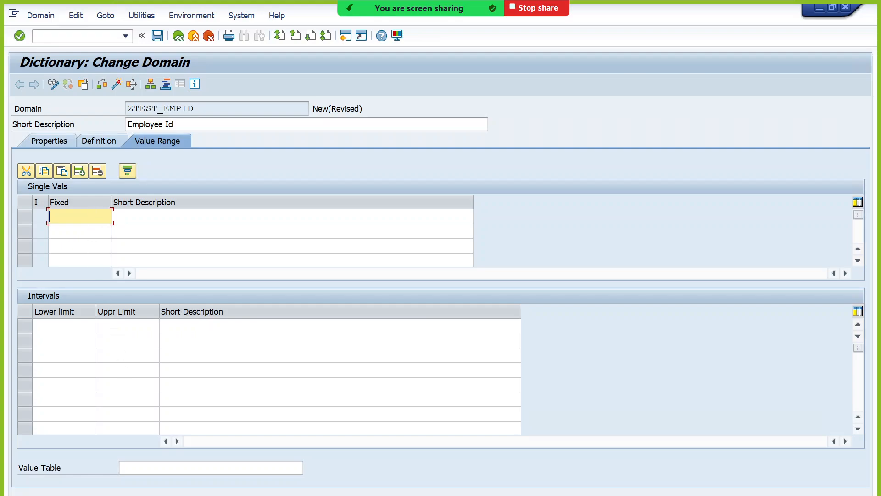
Leave the domain editor, saving ZTEST_EMPID as a local object
click(182, 36)
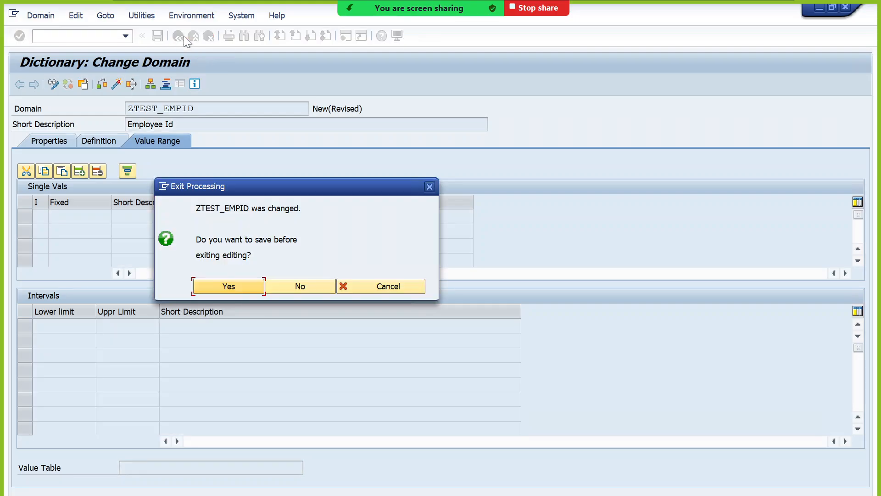
click(224, 282)
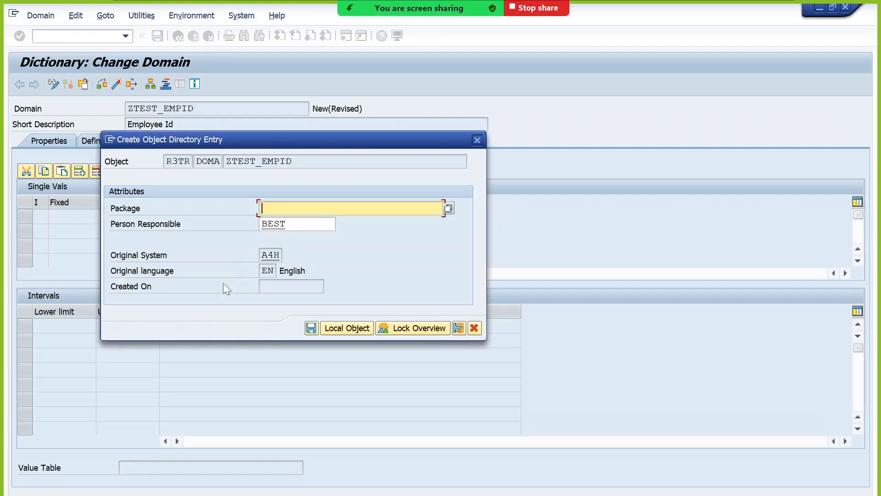
click(350, 329)
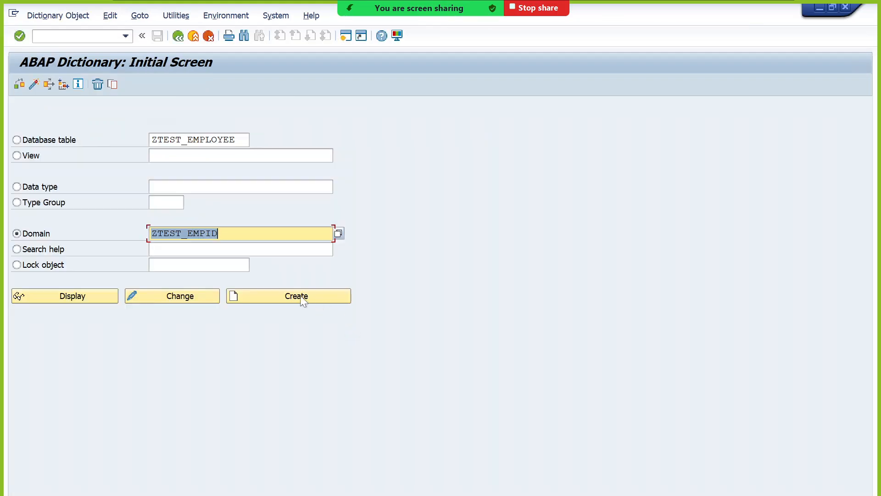
Reopen the ZTEST_EMPID domain for changing and activate it
click(171, 296)
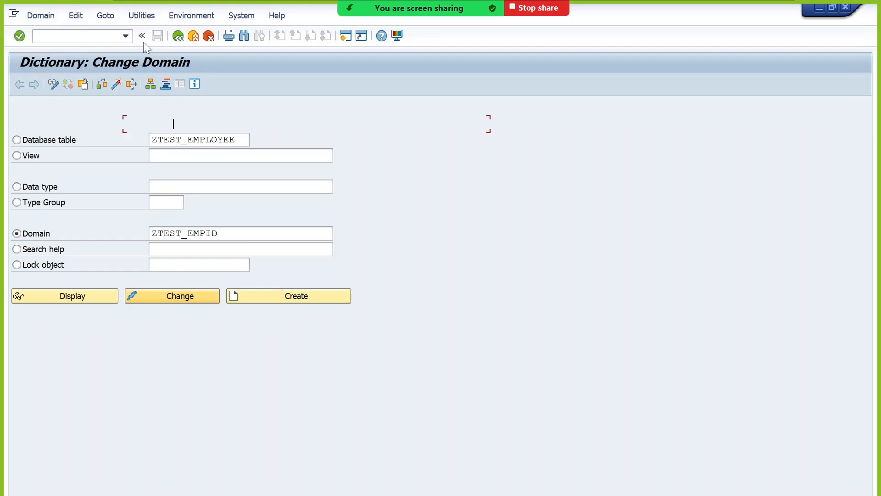
click(340, 109)
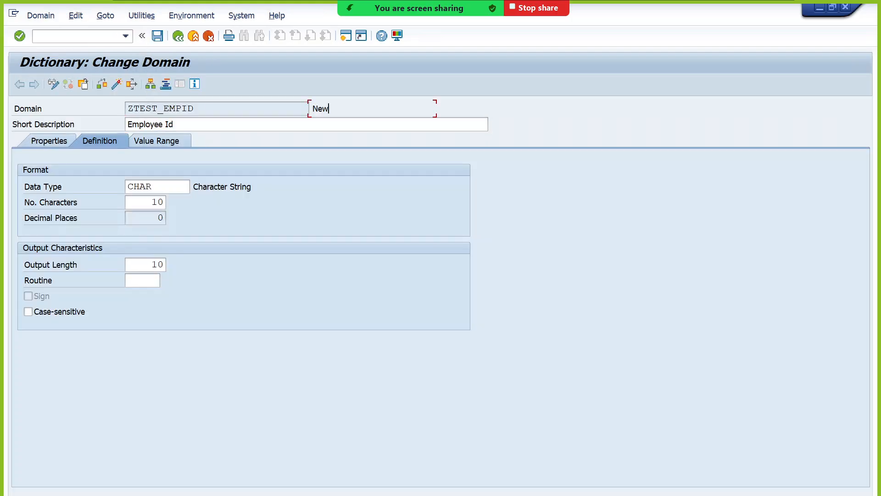
click(114, 86)
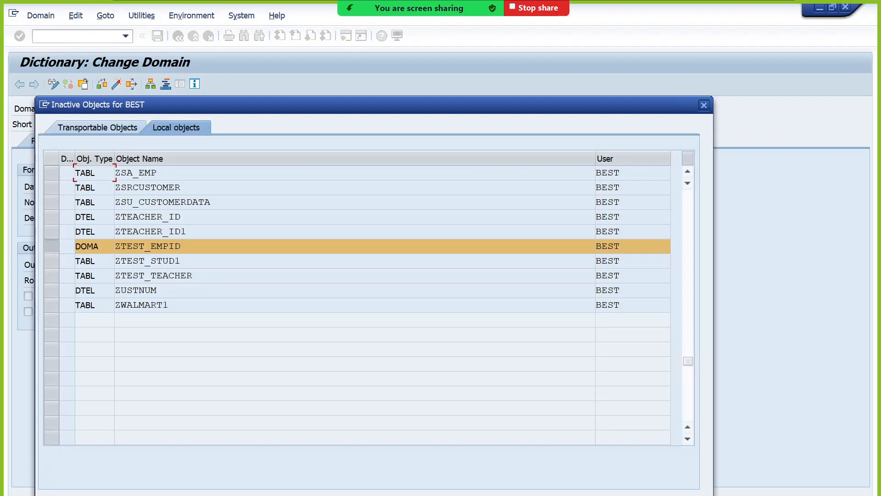
key(Return)
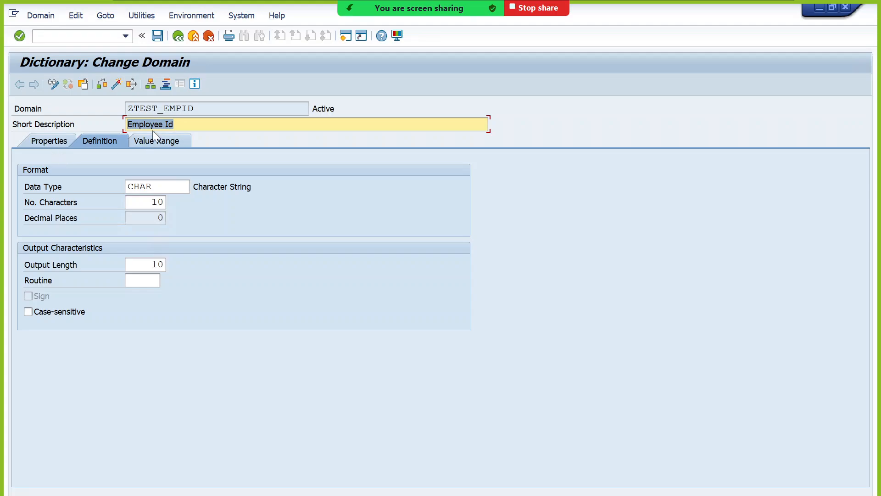
click(184, 125)
click(160, 187)
click(158, 218)
drag(202, 108, 127, 109)
click(128, 109)
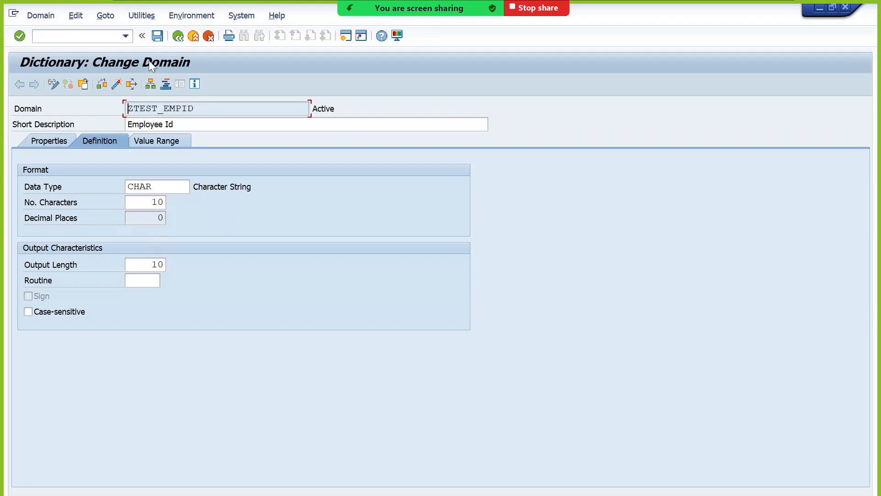
Return to the ABAP Dictionary initial screen and create a data type named ZTEST_EMPID as a data element
click(184, 36)
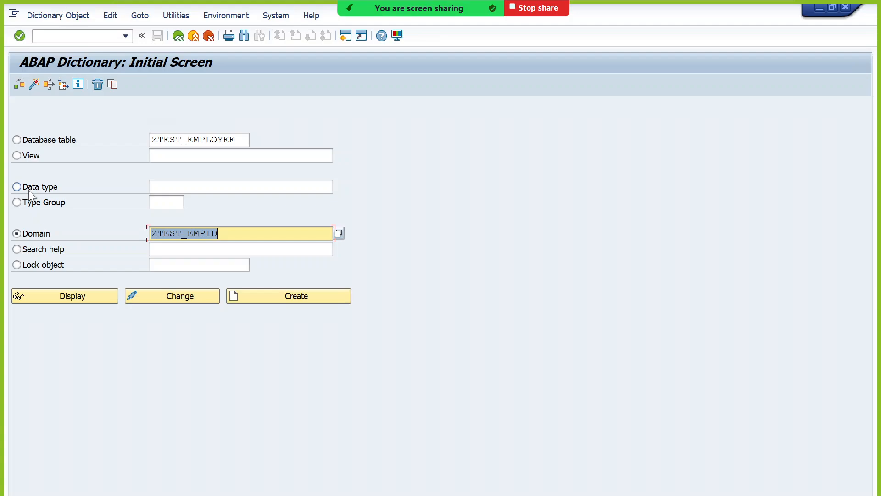
click(28, 190)
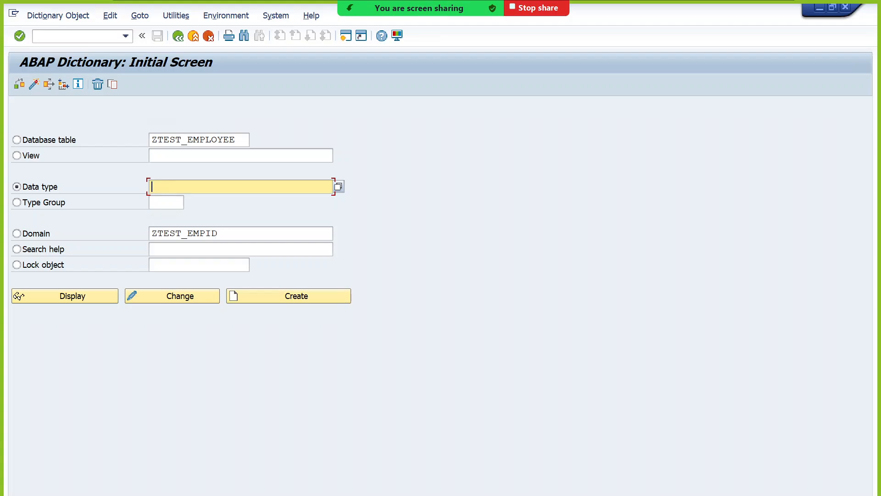
text(ZTEST_EMPID)
click(297, 296)
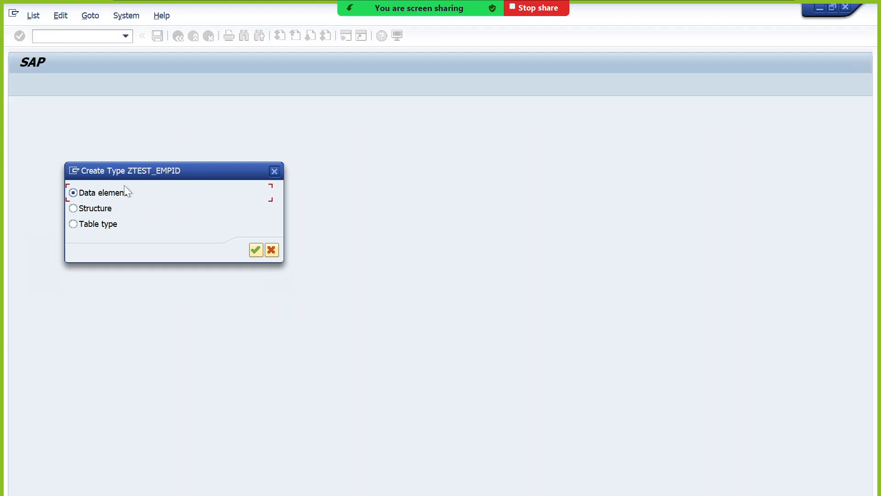
drag(124, 176, 239, 175)
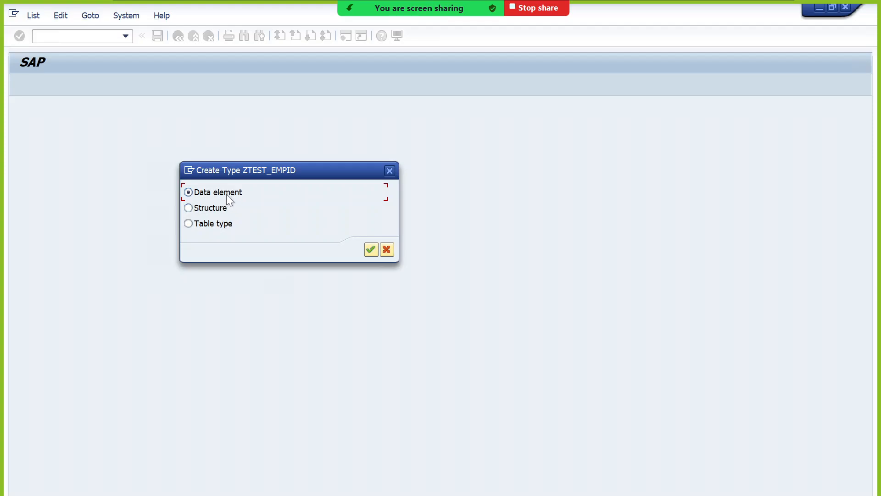
click(371, 250)
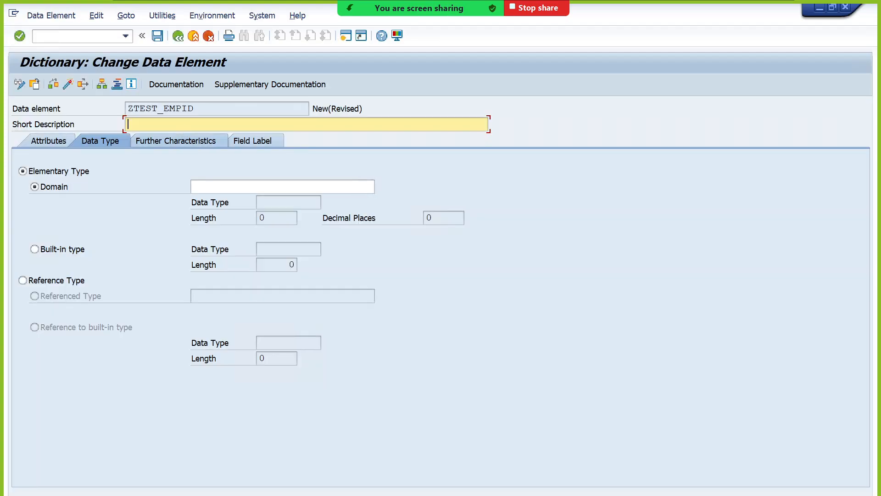
Enter "Employee ID" as the short description of the ZTEST_EMPID data element
text(Employee ID)
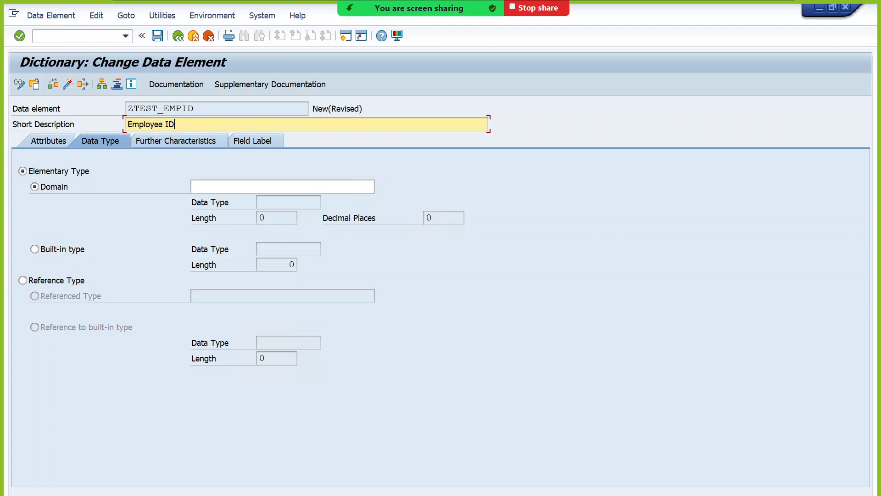
key(shift+Home)
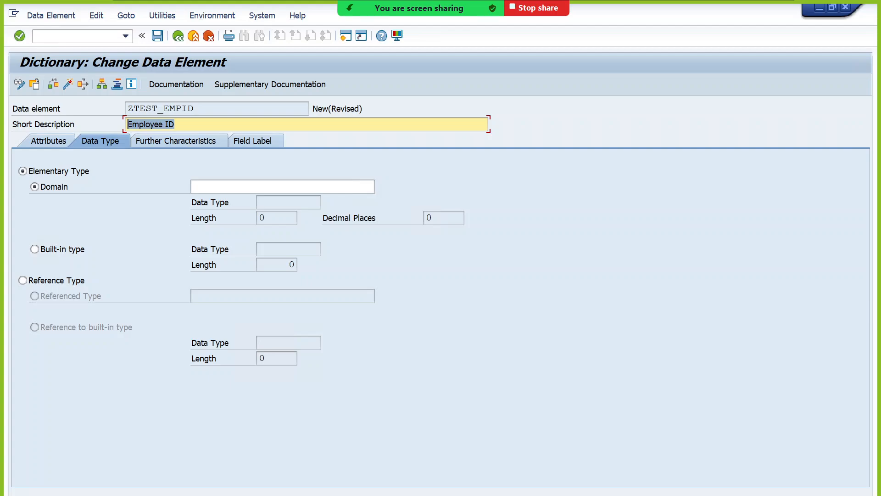
click(202, 125)
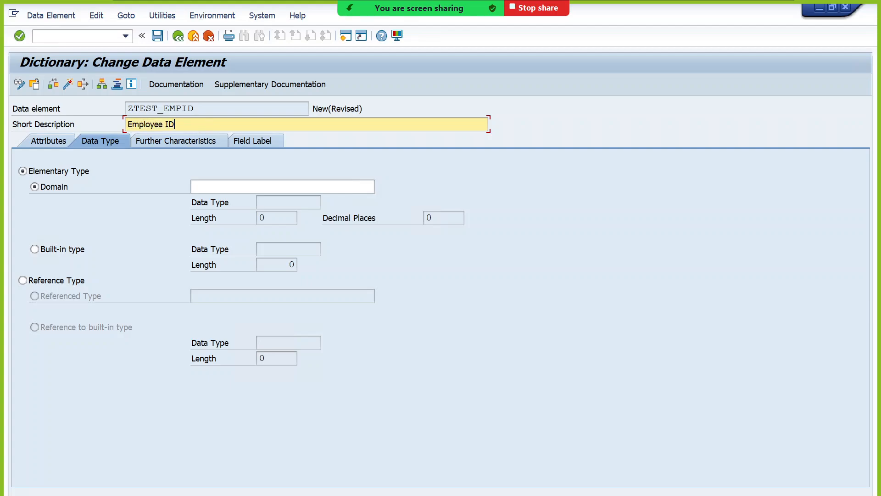
key(shift+Home)
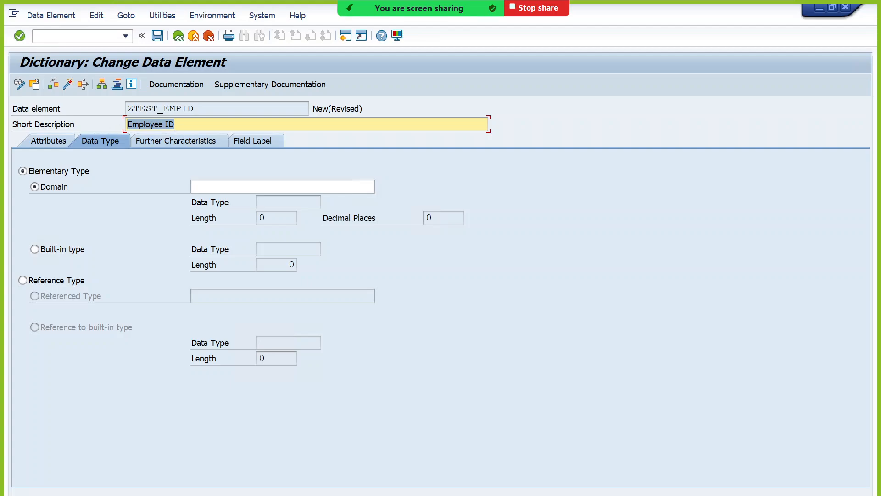
key(End)
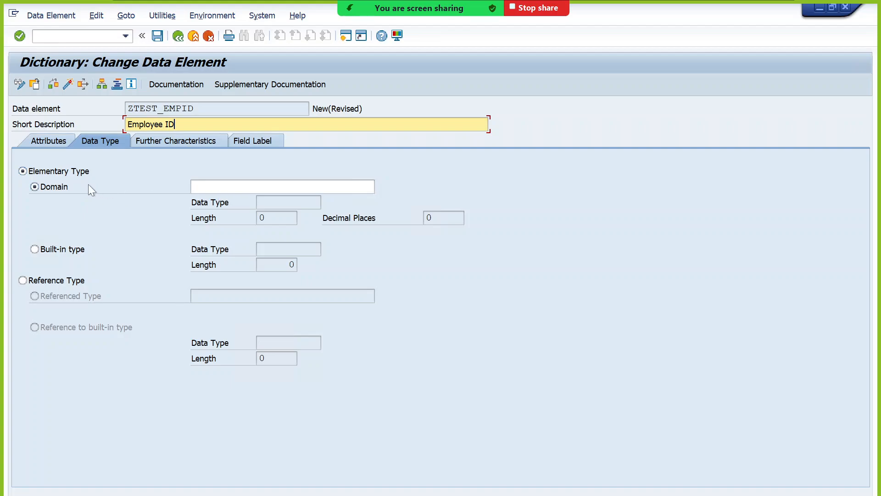
Assign the domain ZTEST_EMPID to the data element as its elementary type
click(230, 187)
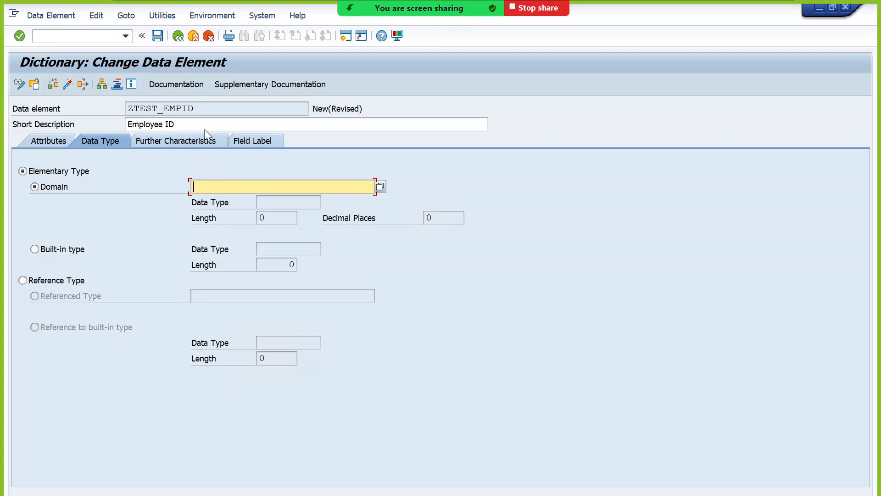
drag(196, 109, 127, 109)
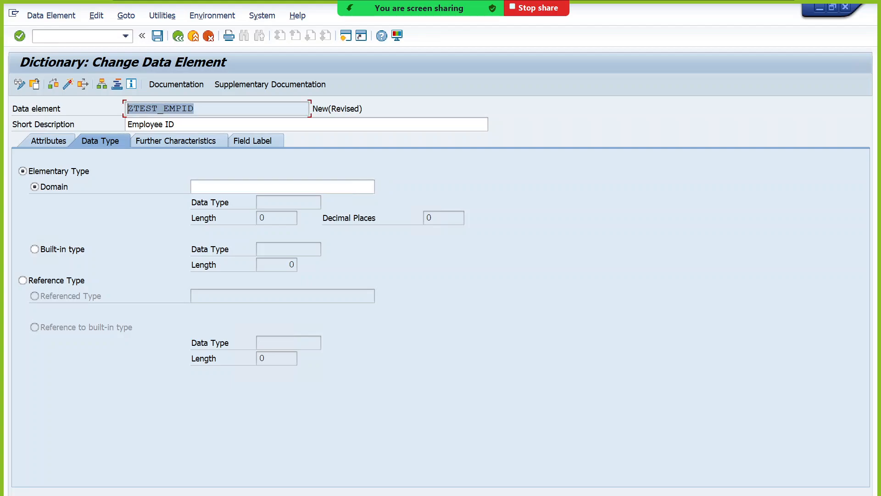
key(ctrl+c)
click(230, 187)
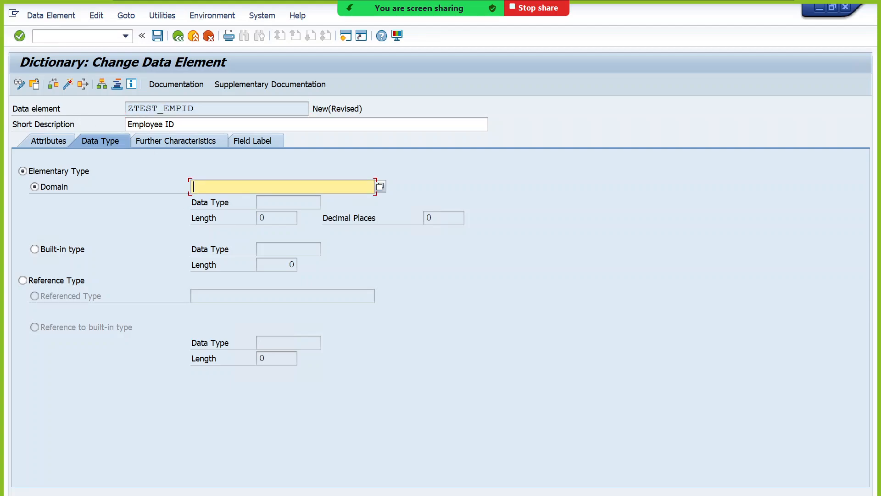
key(ctrl+v)
key(Return)
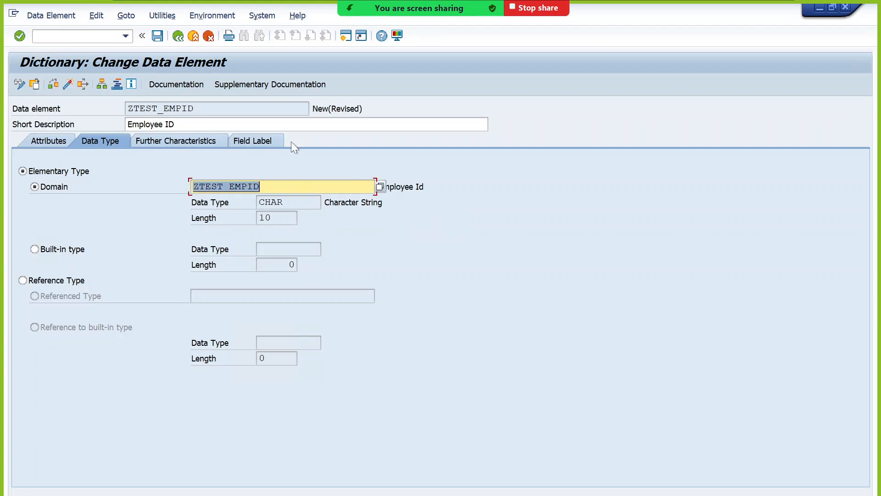
Set the data element's short field label to "Employee"
click(238, 139)
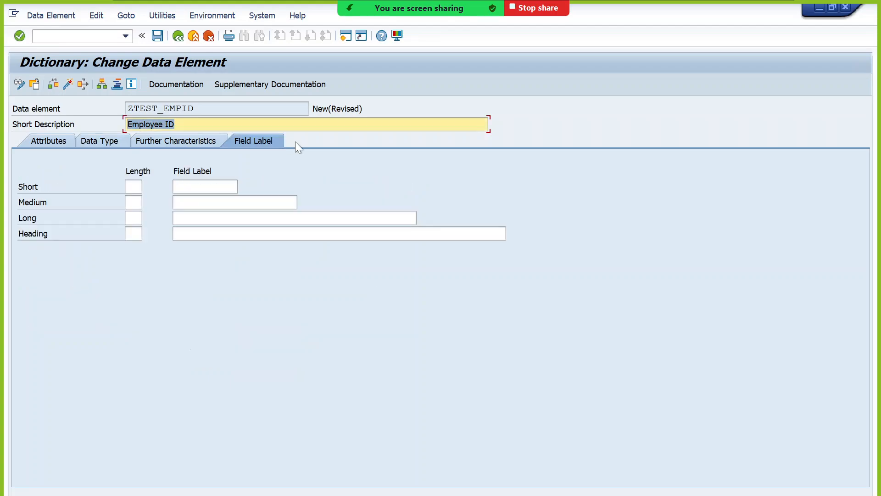
click(205, 187)
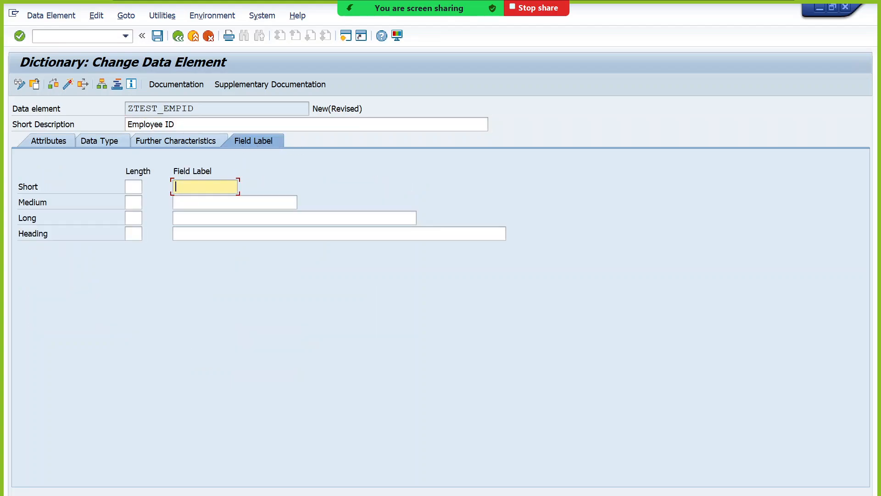
click(204, 202)
click(205, 218)
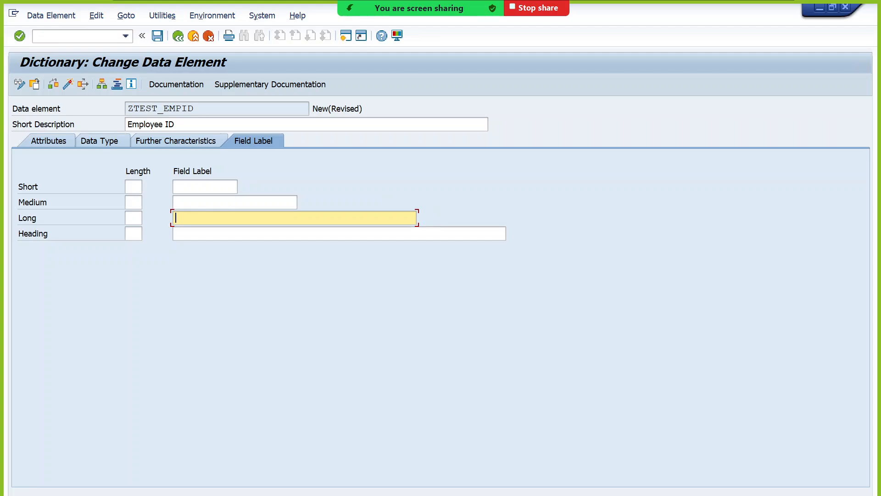
click(204, 187)
text(Employee)
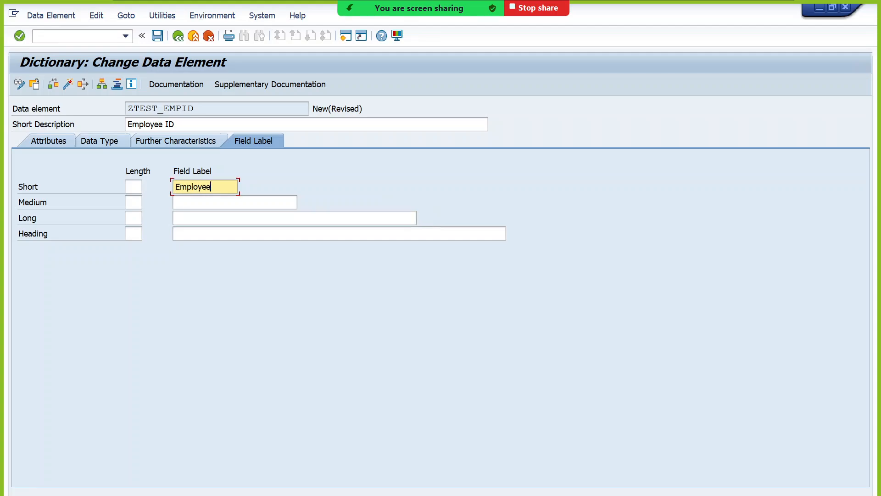
Set the medium, long and heading field labels to "Employee ID" and confirm the entries
click(269, 202)
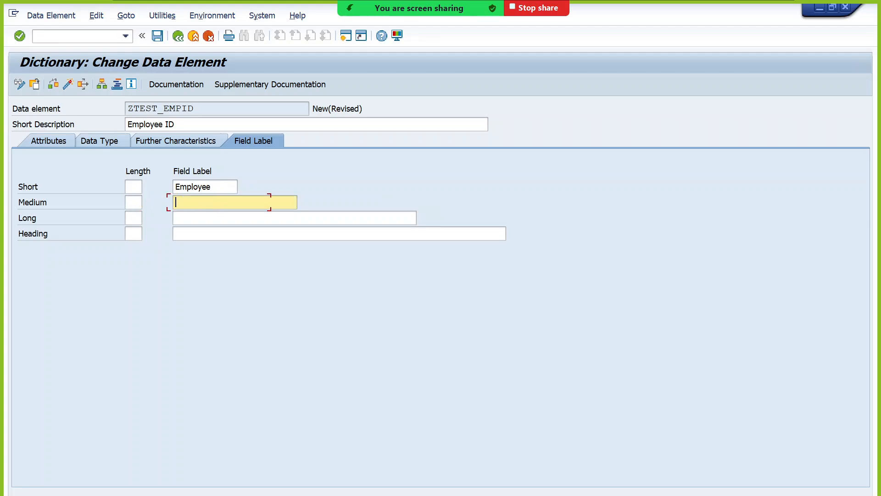
text(Employee ID)
key(ctrl+a)
key(ctrl+c)
click(269, 218)
key(ctrl+v)
click(223, 233)
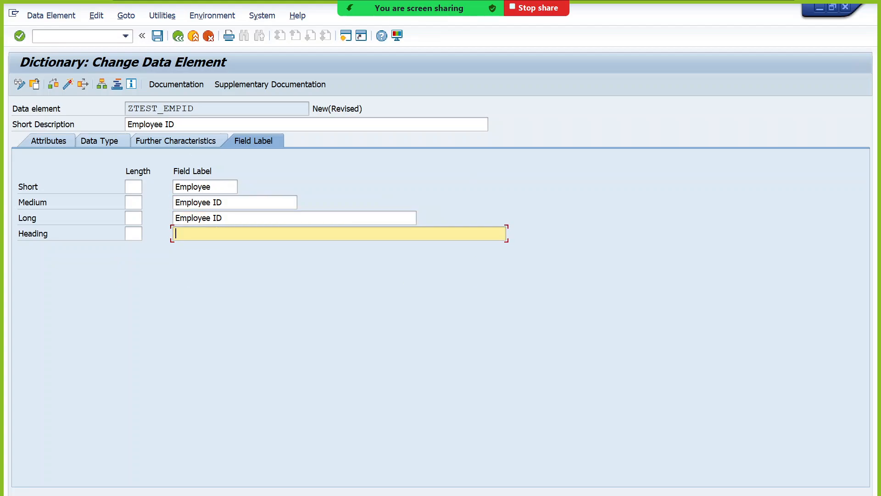
key(ctrl+v)
key(Return)
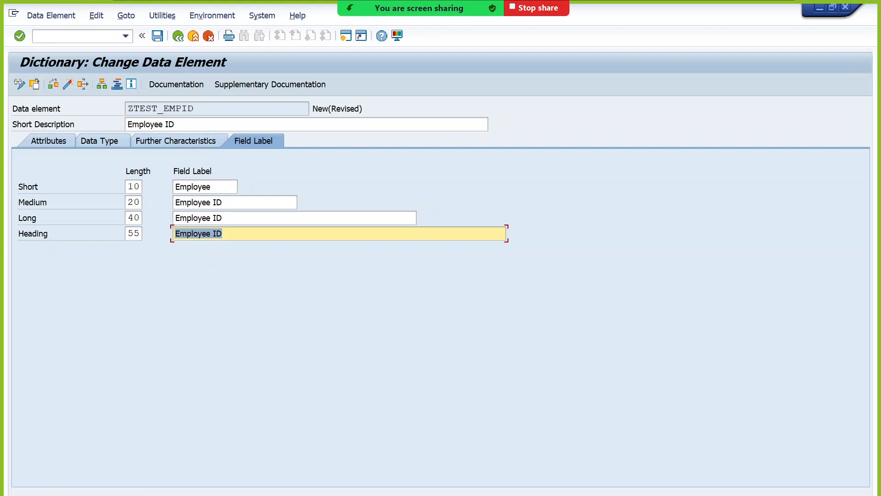
Activate the ZTEST_EMPID data element from the list of inactive local objects
click(74, 86)
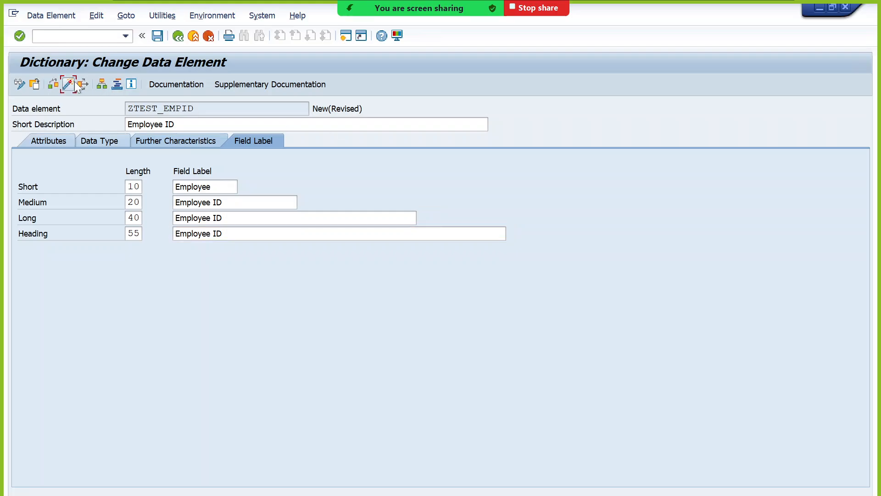
click(331, 327)
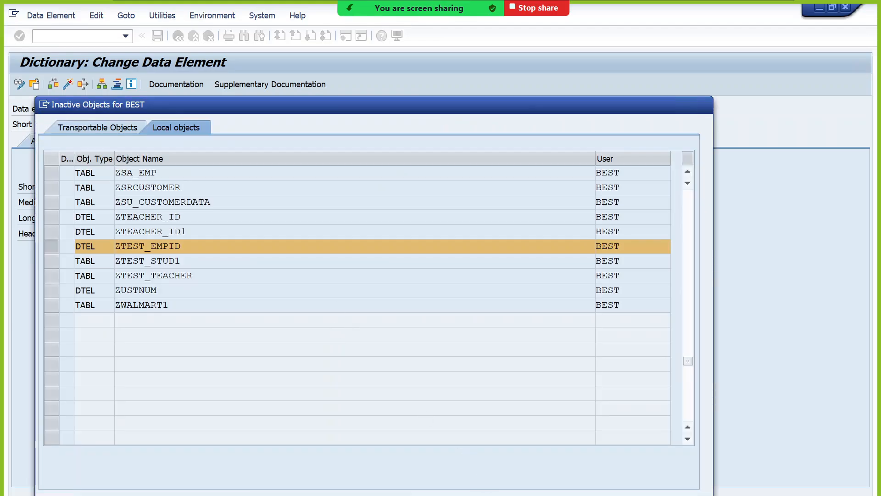
key(Return)
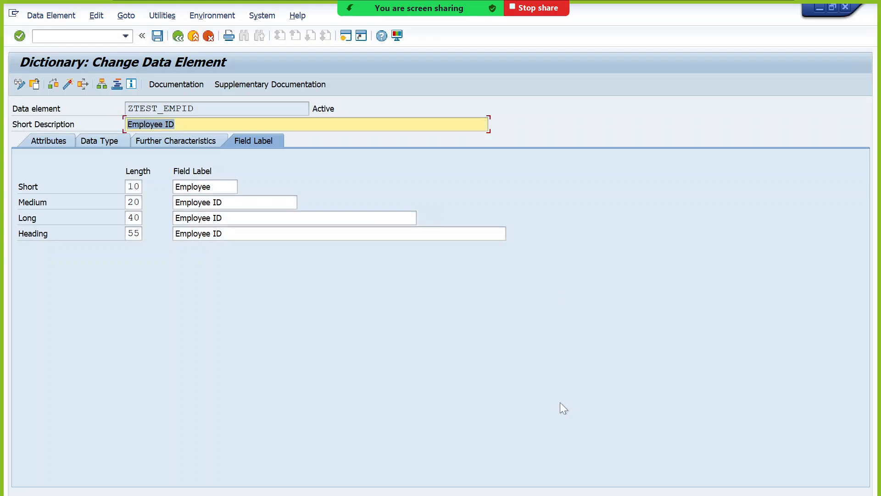
Return to the ZTEST_EMPLOYEE table and assign the data element ZTEST_EMPID to the EMPID field
double_click(214, 109)
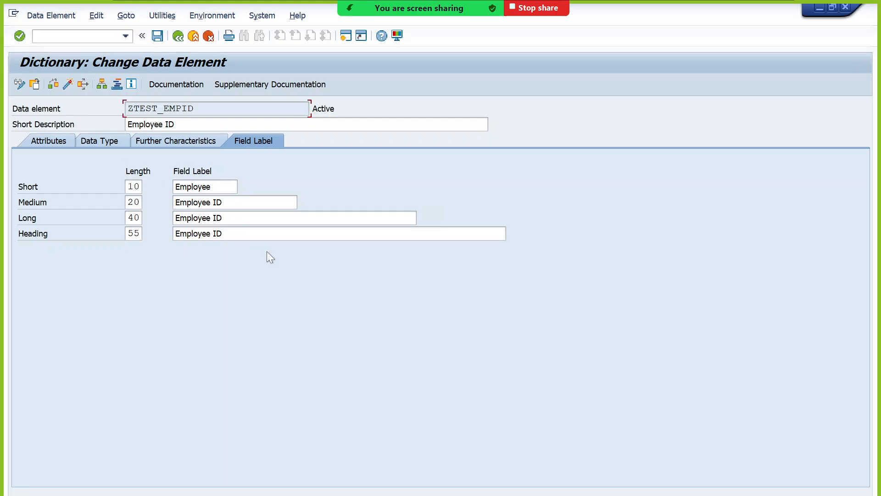
key(F3)
key(ctrl+v)
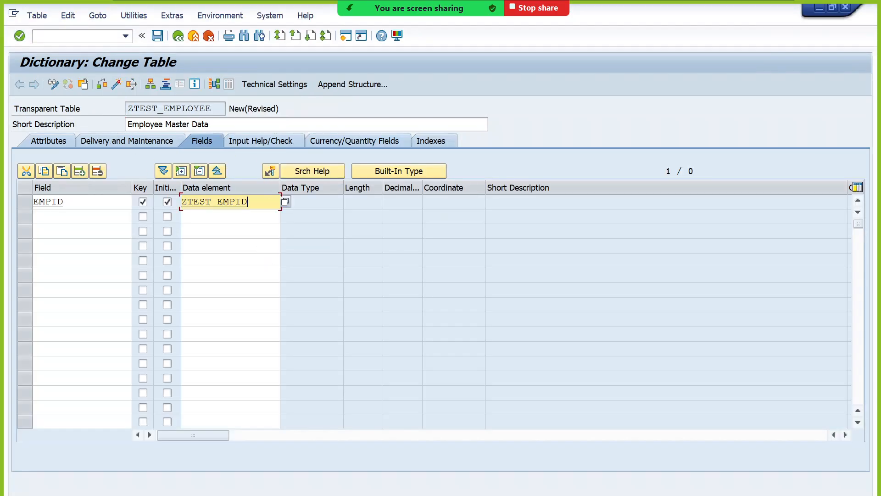
key(Return)
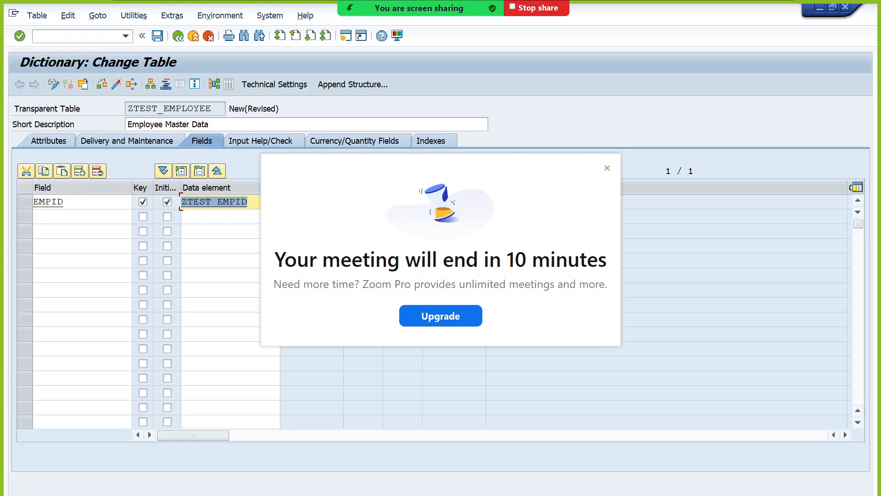
click(607, 168)
click(271, 205)
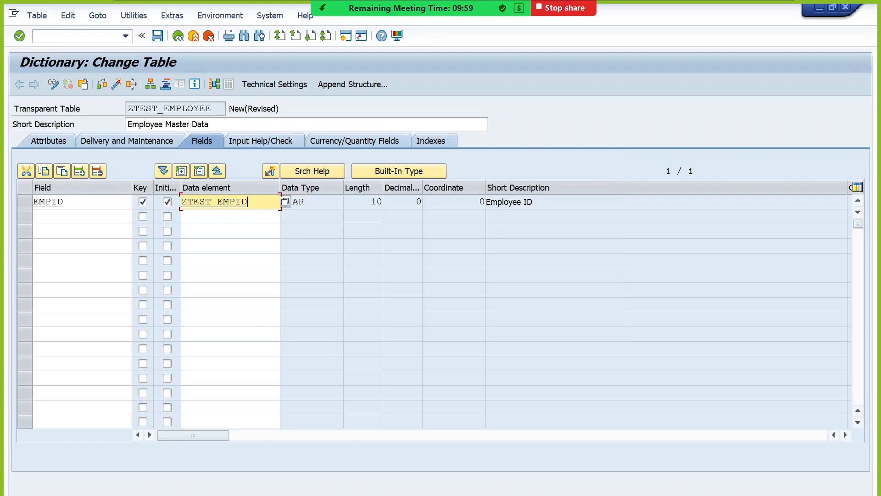
Examine the EMPID row's field name and its assigned data element in the table's field list
click(230, 216)
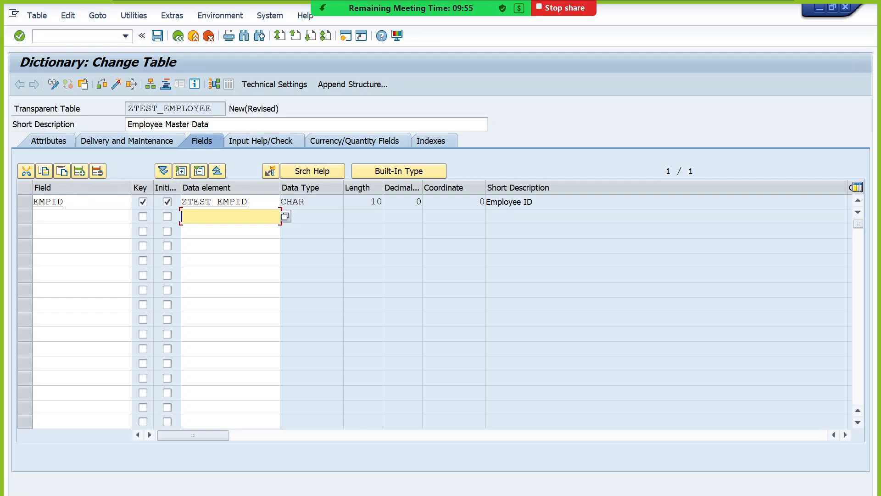
click(83, 202)
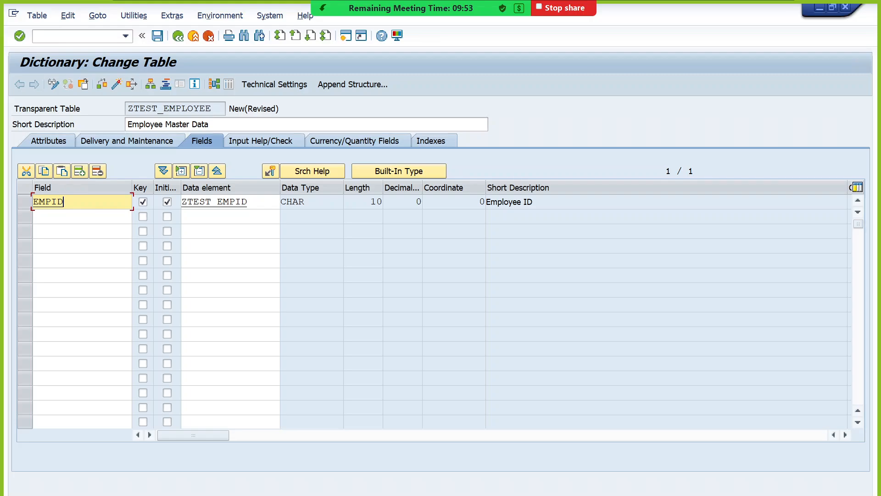
drag(253, 202, 181, 202)
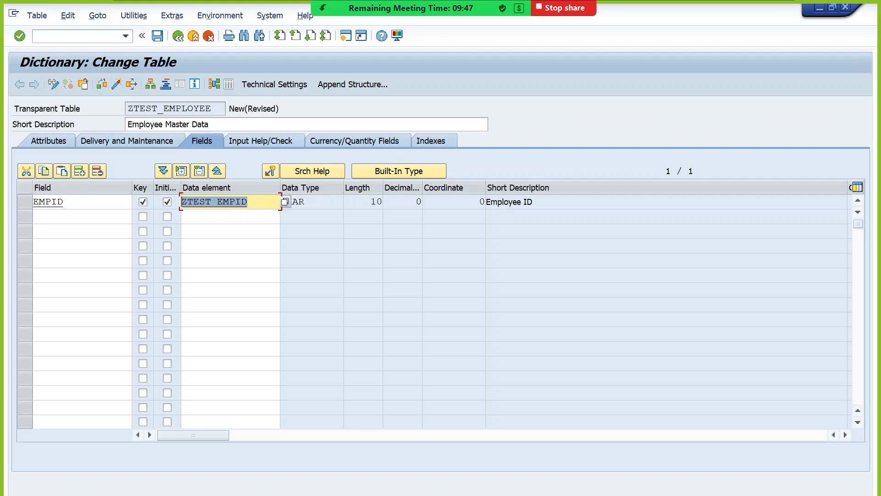
click(254, 204)
drag(253, 202, 181, 202)
drag(68, 203, 32, 204)
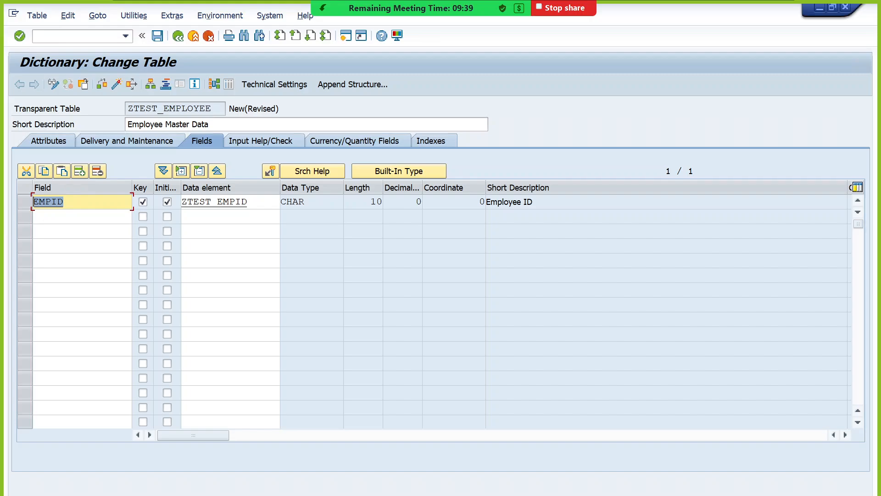
key(End)
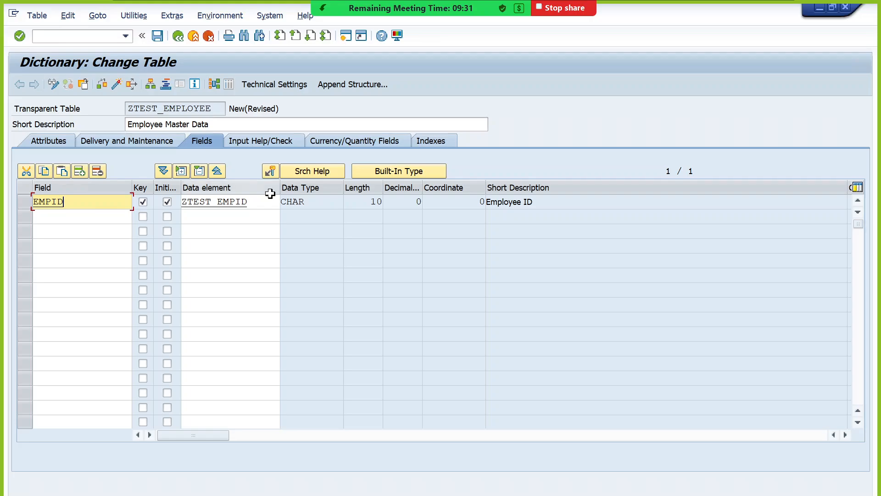
double_click(244, 202)
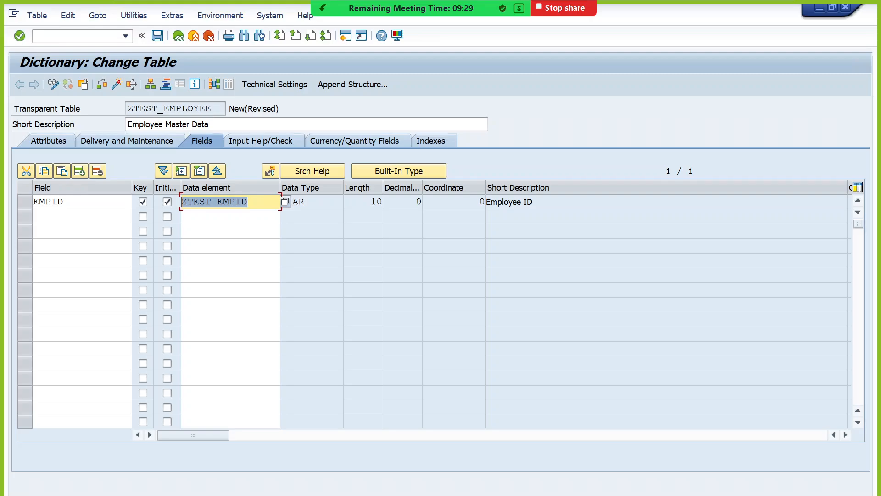
click(257, 202)
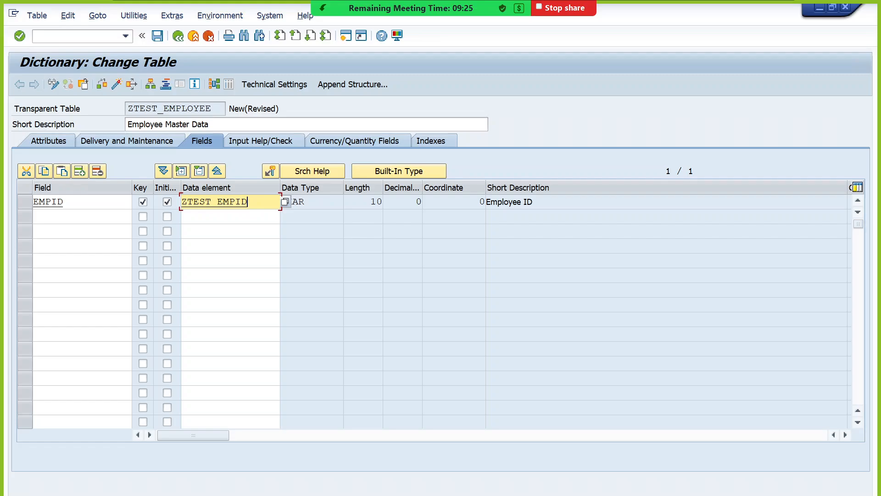
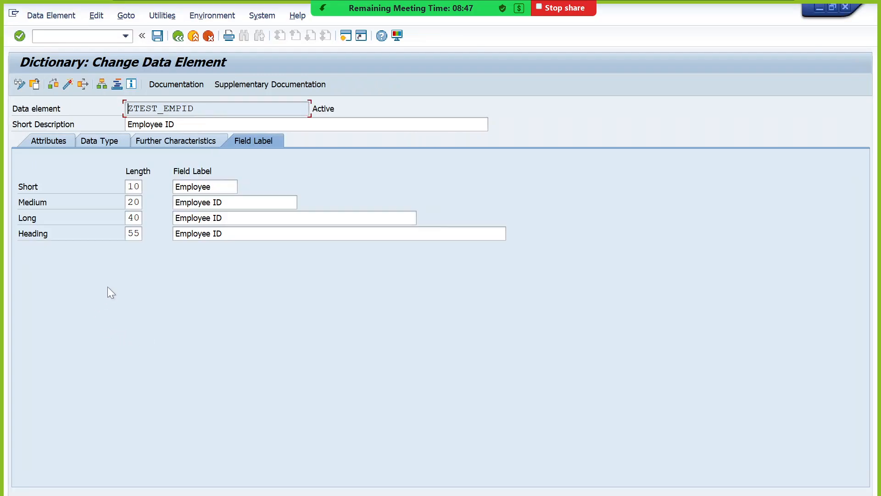
Display the ZTEST_EMPID domain, switch it to change mode to review its definition, and leave it
click(178, 36)
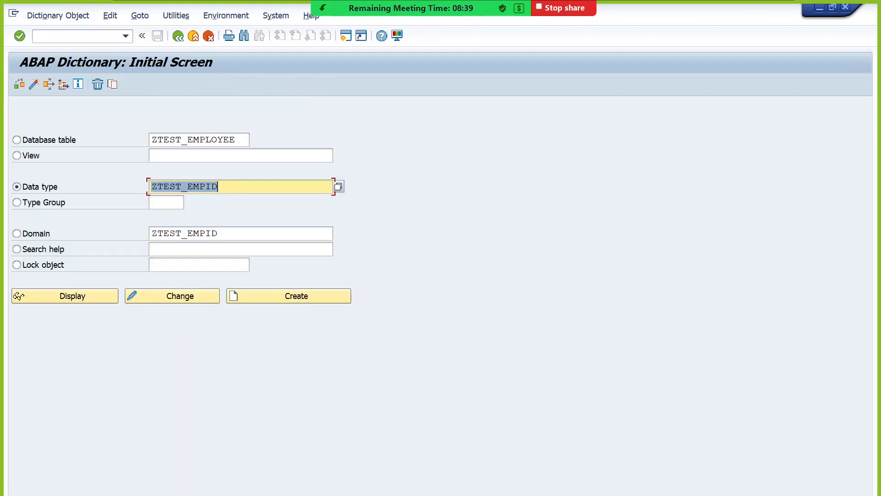
click(18, 233)
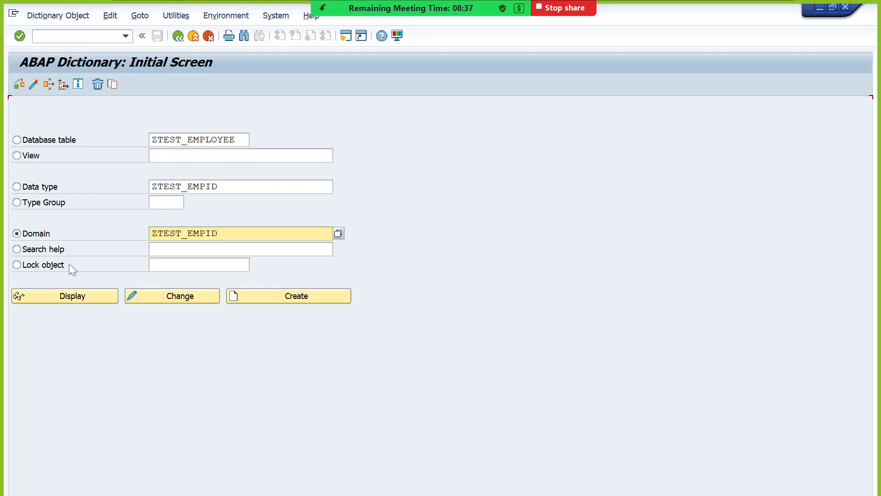
click(71, 295)
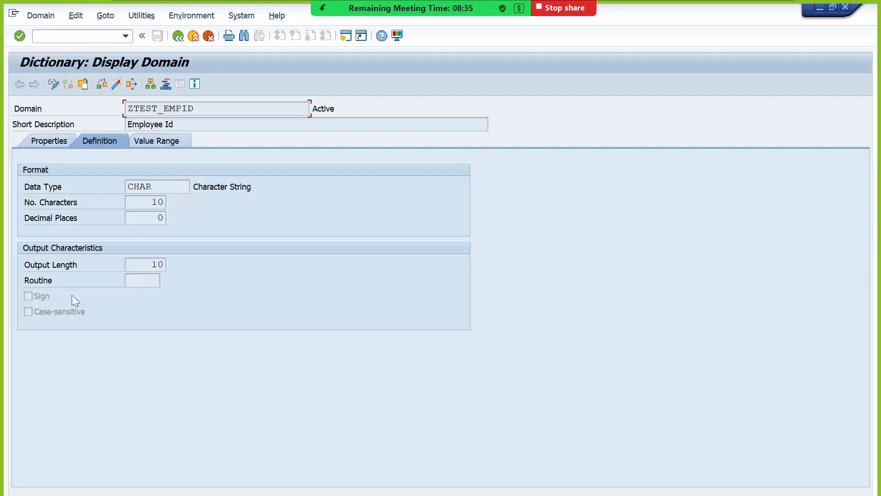
click(54, 85)
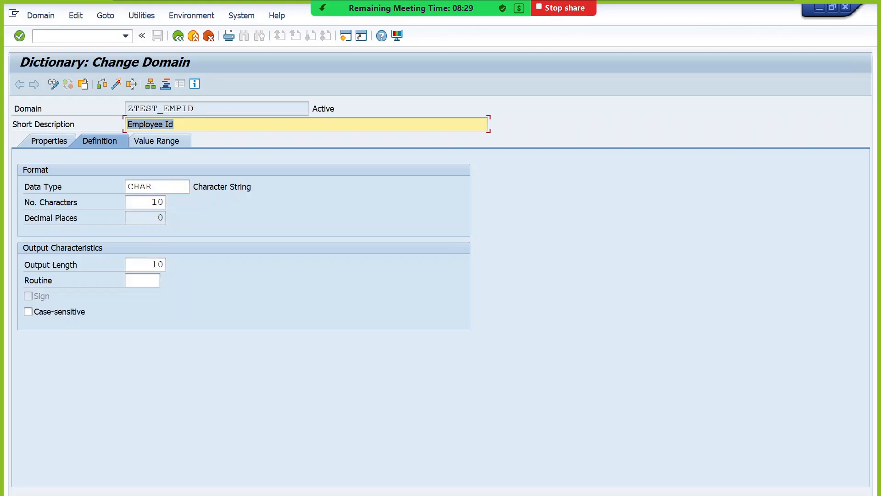
key(F3)
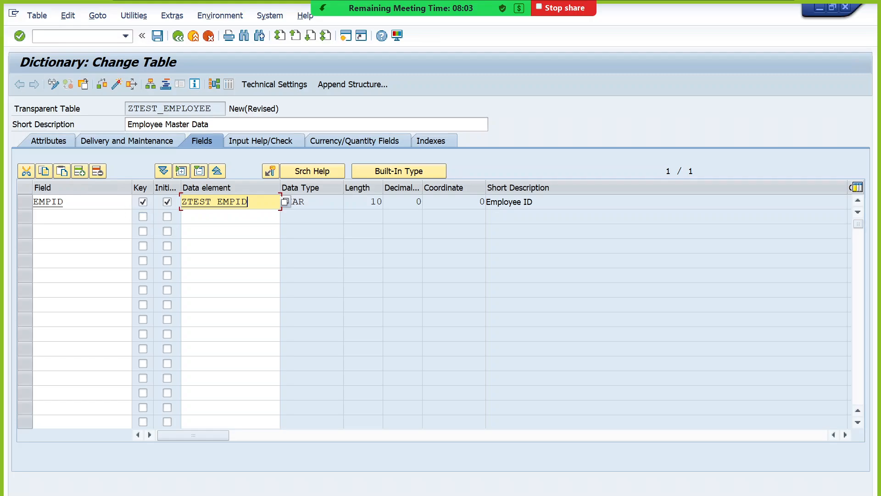
Add the field EMPNAME to the ZTEST_EMPLOYEE table with the data element ZTEST_ENAME
key(Return)
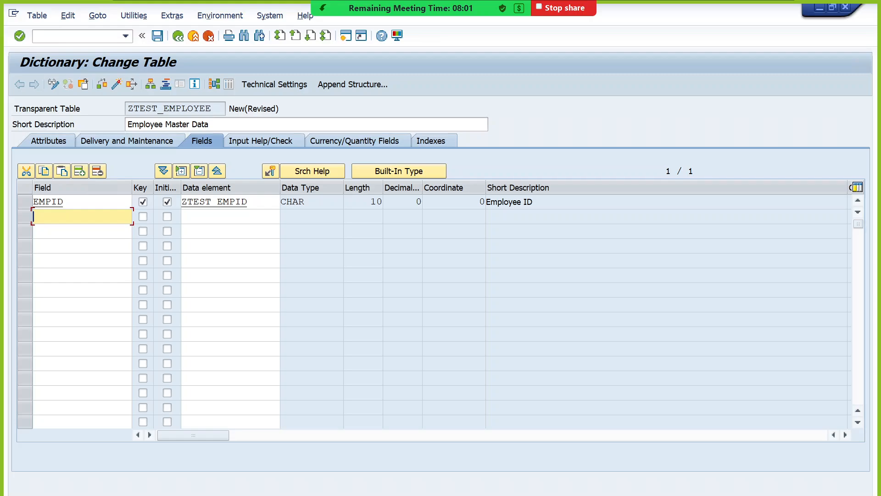
text(EMPNAME)
click(212, 202)
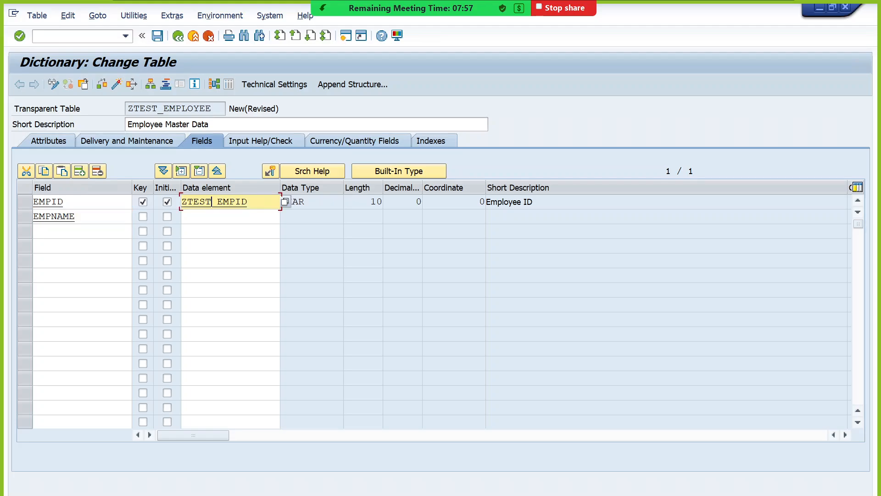
key(ctrl+a)
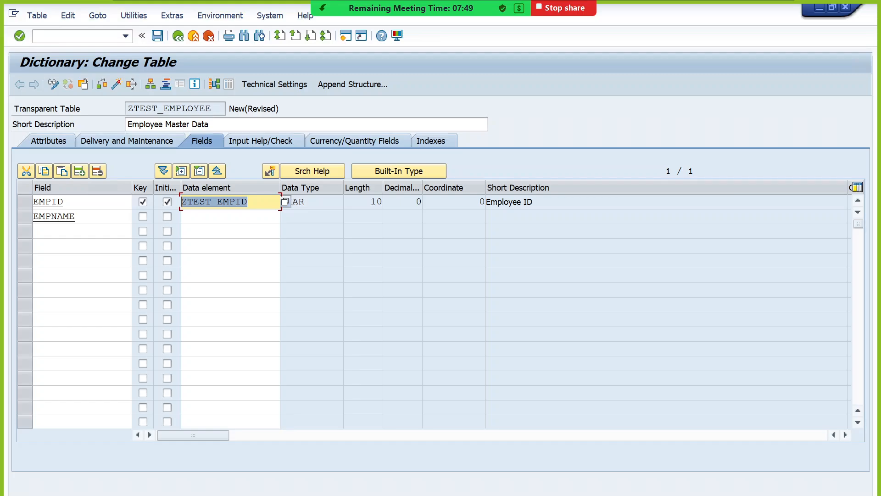
click(248, 202)
click(230, 216)
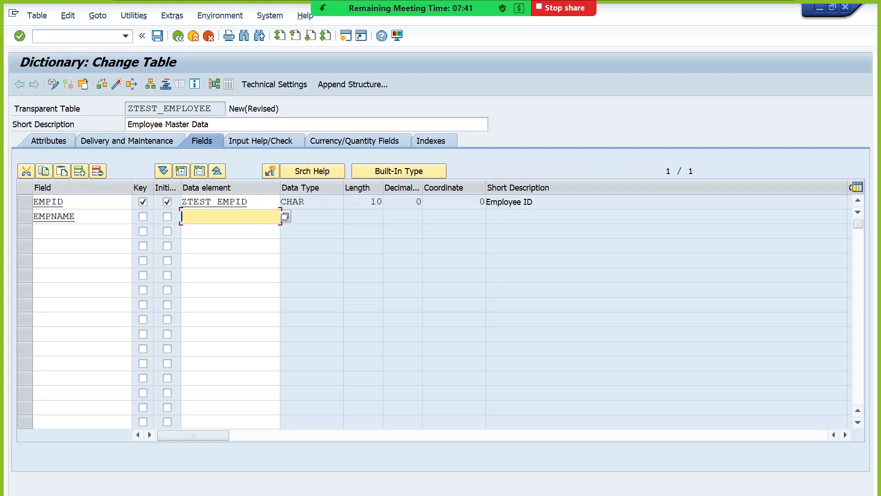
text(ZTE)
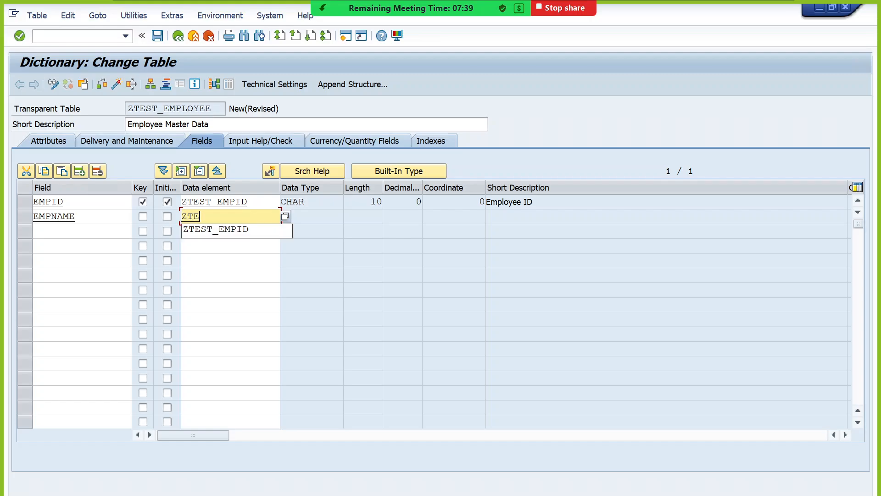
text(ST_ENAME)
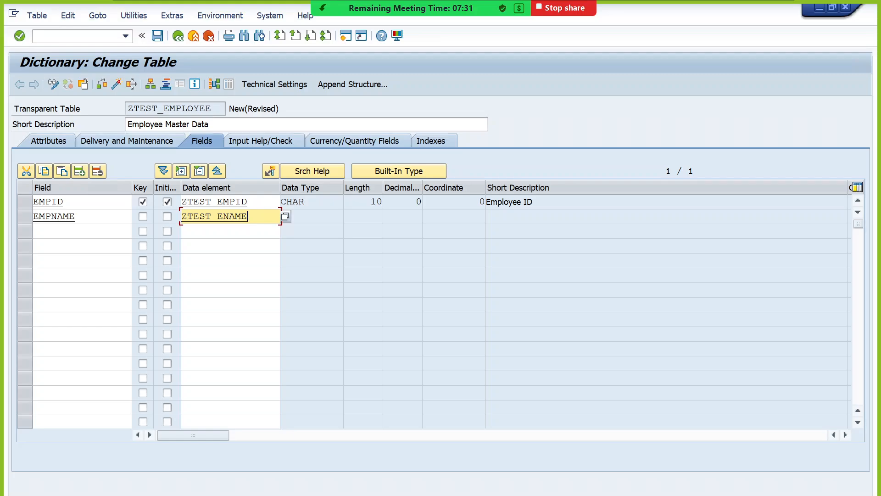
key(Return)
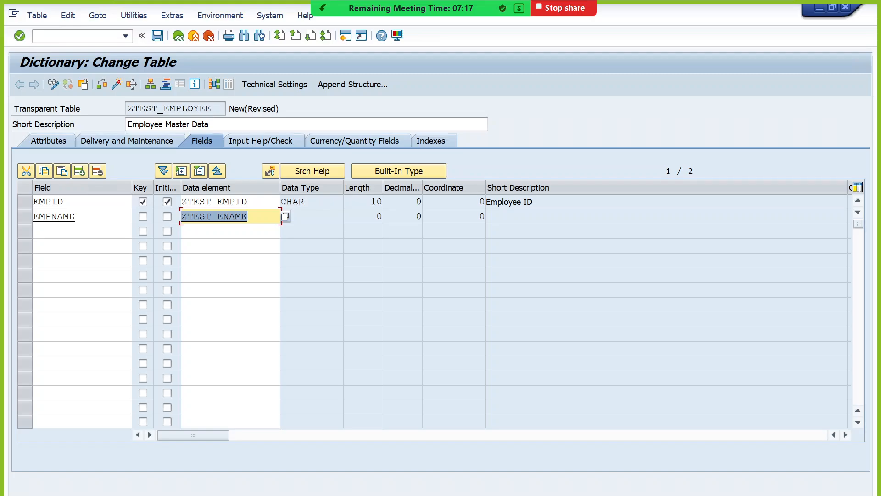
Save the ZTEST_EMPLOYEE table as a local object and create the missing data element ZTEST_ENAME
click(373, 216)
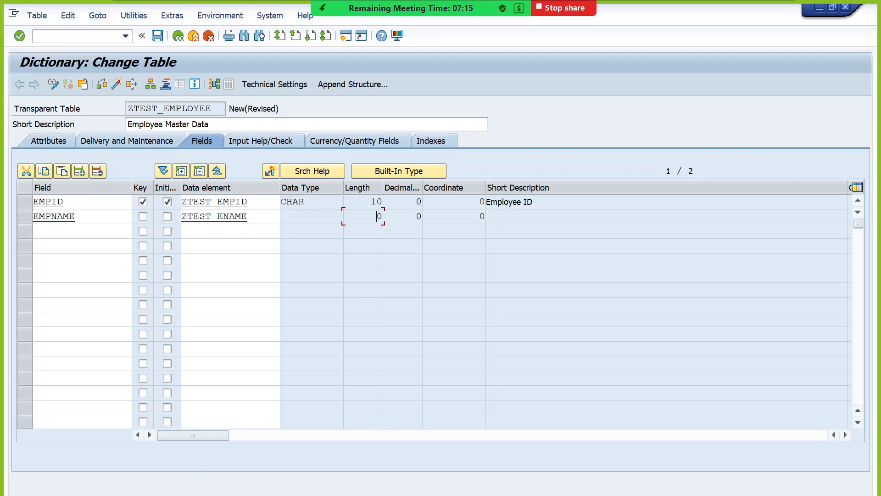
click(258, 217)
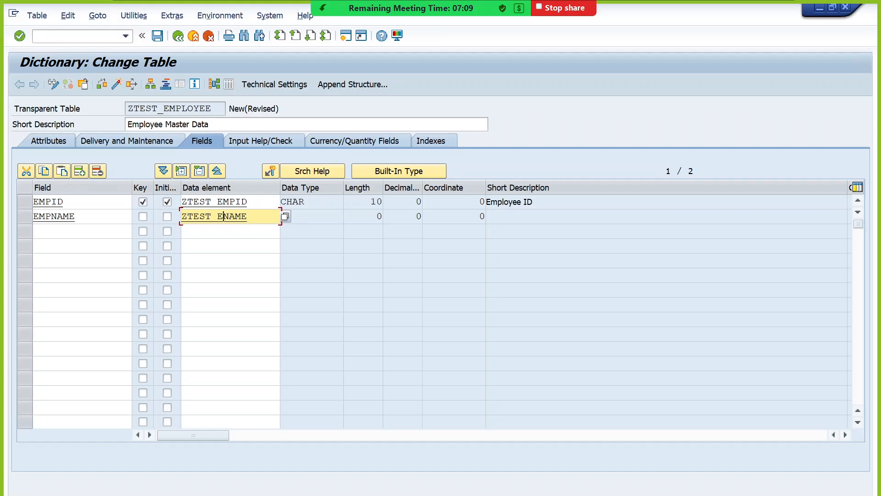
key(F3)
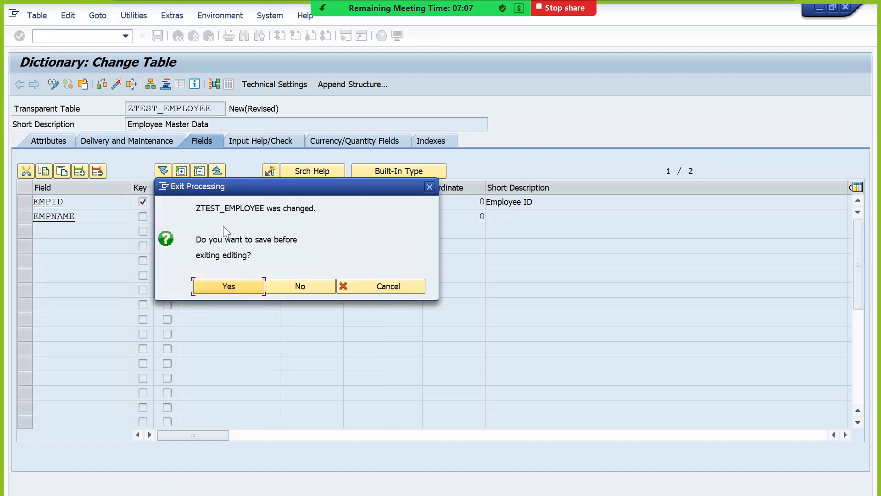
click(235, 288)
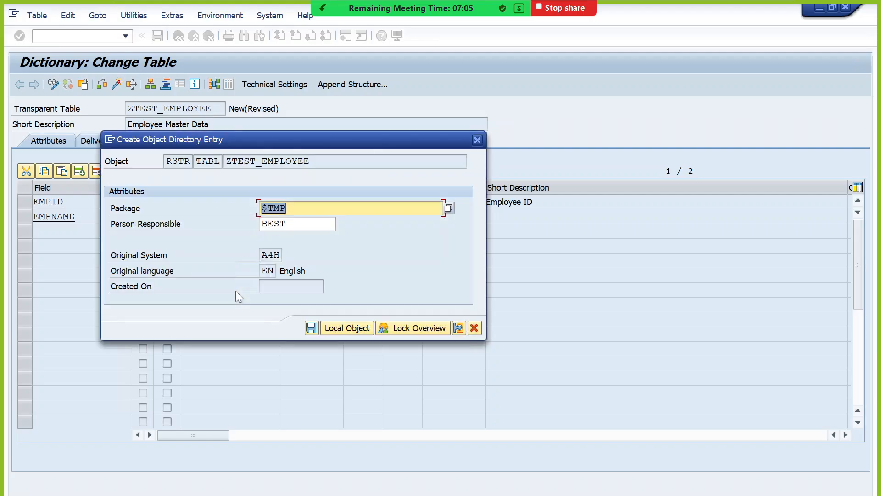
click(348, 329)
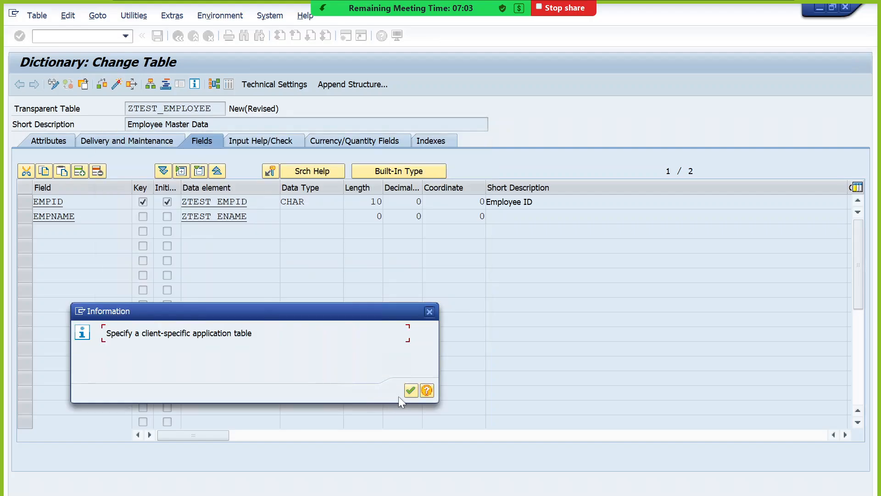
click(412, 390)
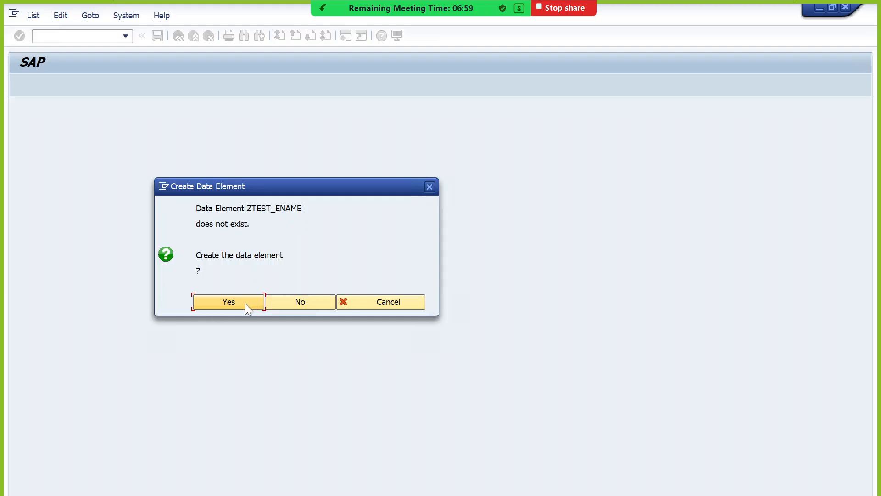
click(230, 303)
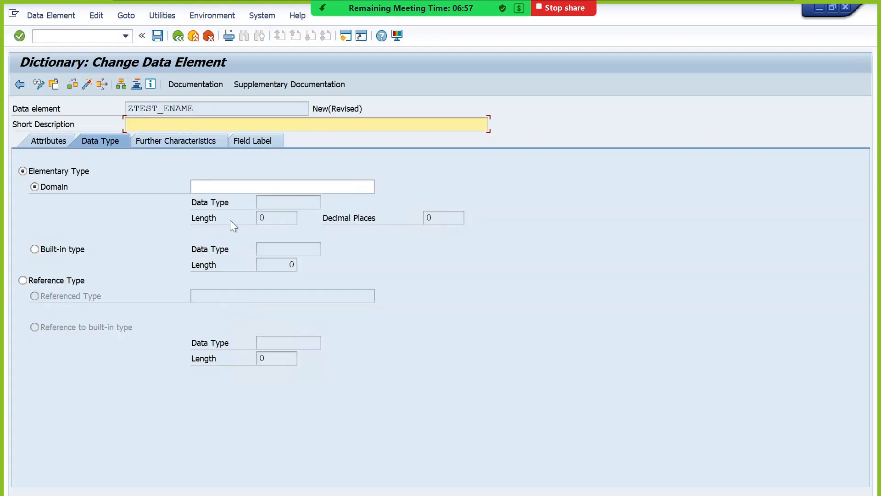
Describe the data element as Employee Name, with short label Employee and Employee Name as its medium, long and heading labels
text(Employee Name)
click(257, 139)
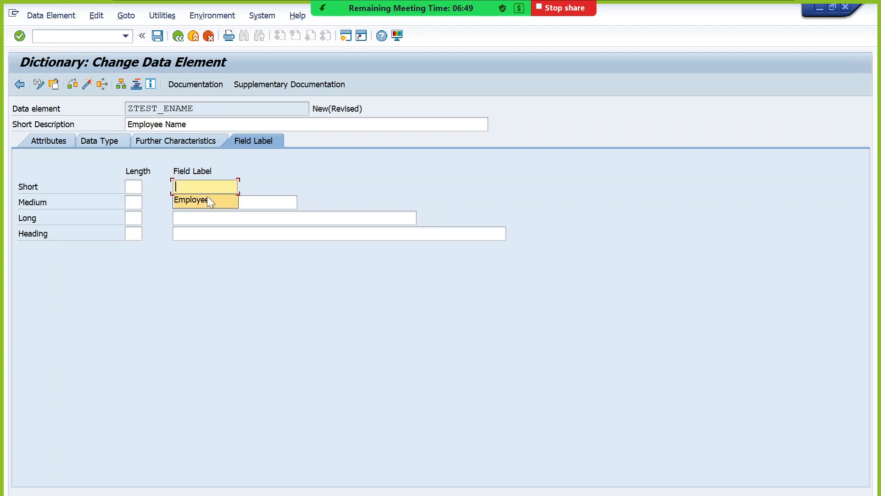
click(207, 197)
key(Tab)
text(Emp)
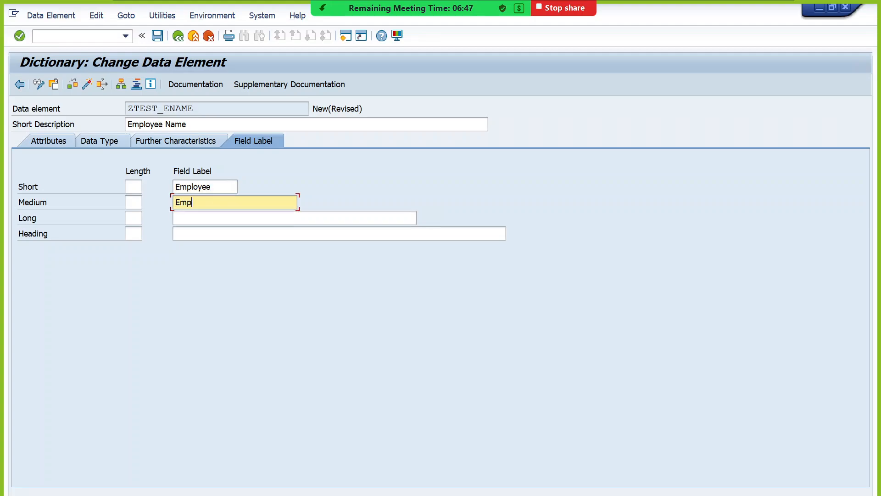
text(loyee Name)
key(ctrl+a)
key(ctrl+c)
key(Tab)
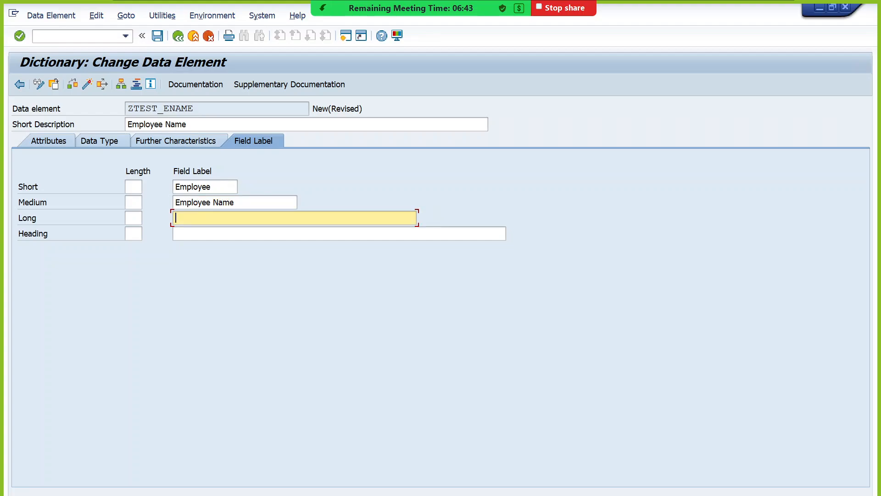
key(ctrl+v)
key(Tab)
key(ctrl+v)
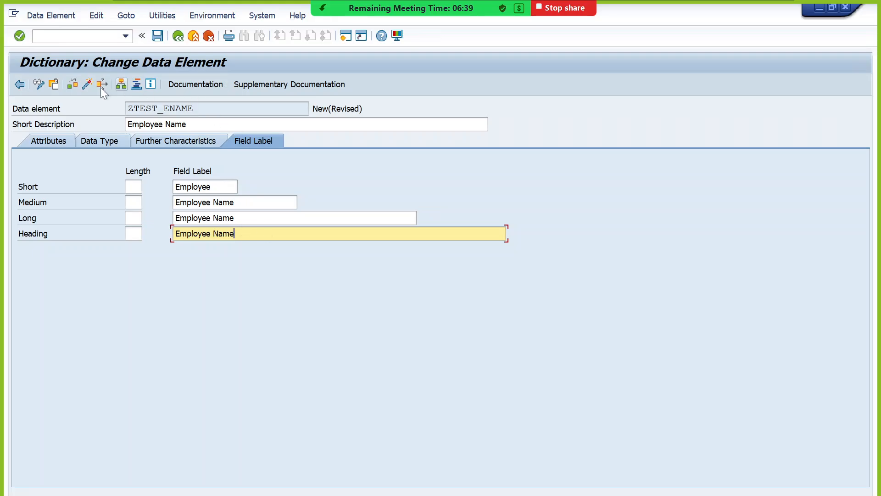
Enter ZTEST_ENAME as the data element's domain and check whether that domain is available
click(104, 144)
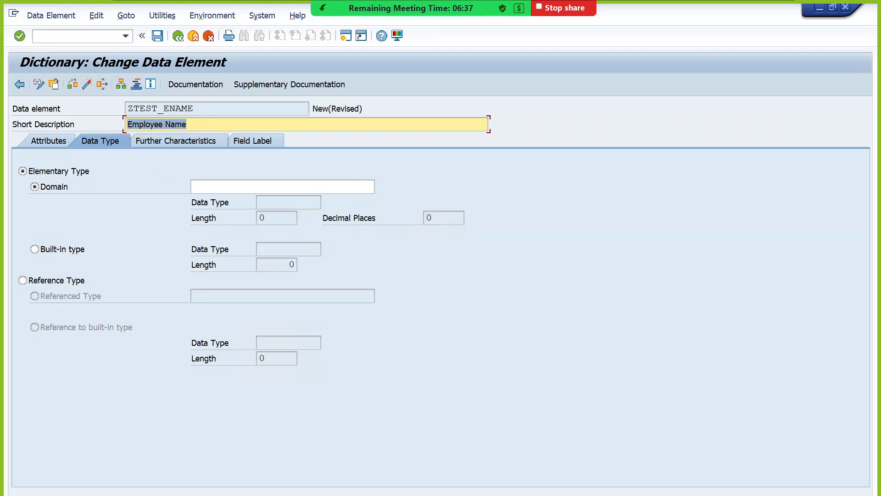
click(187, 124)
click(278, 142)
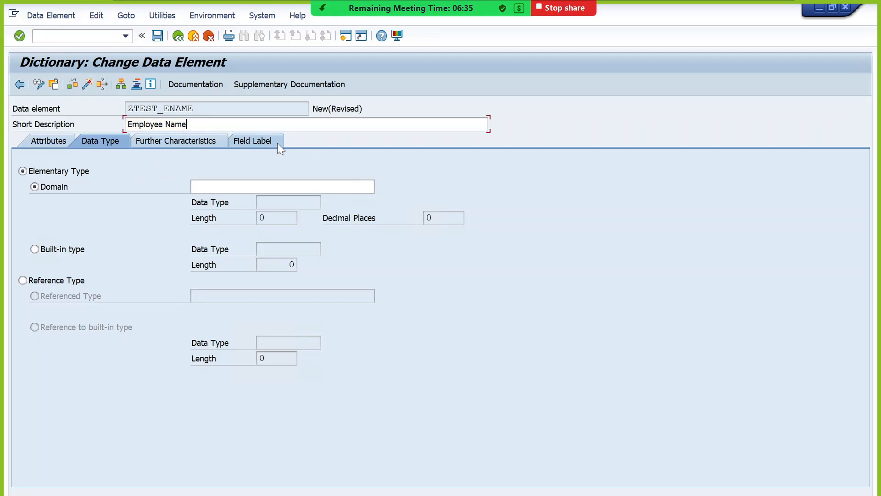
click(95, 140)
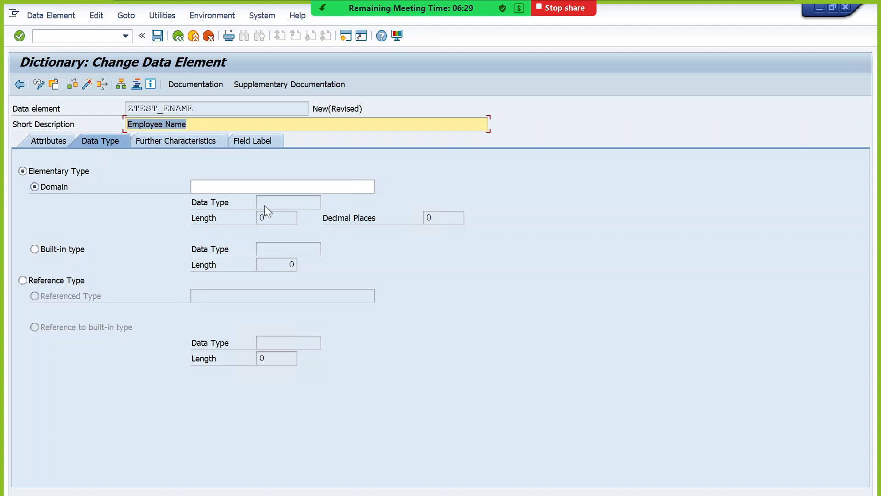
click(264, 186)
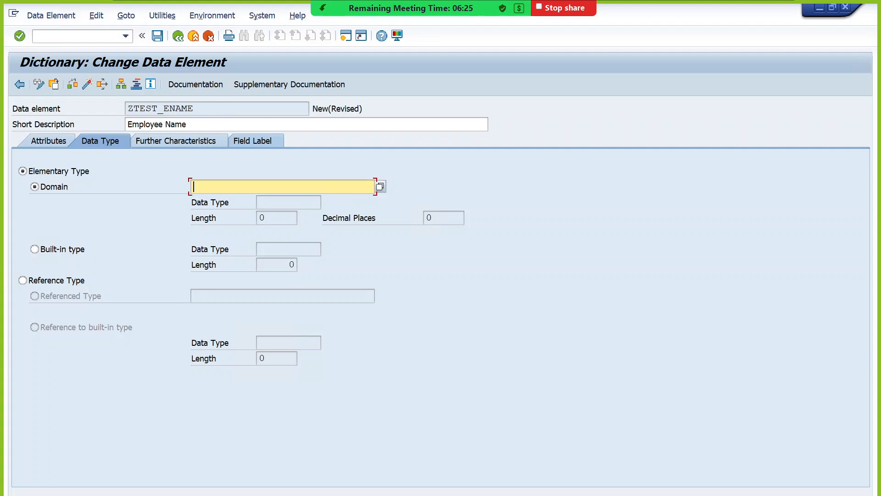
drag(196, 109, 127, 109)
click(225, 186)
key(ctrl+v)
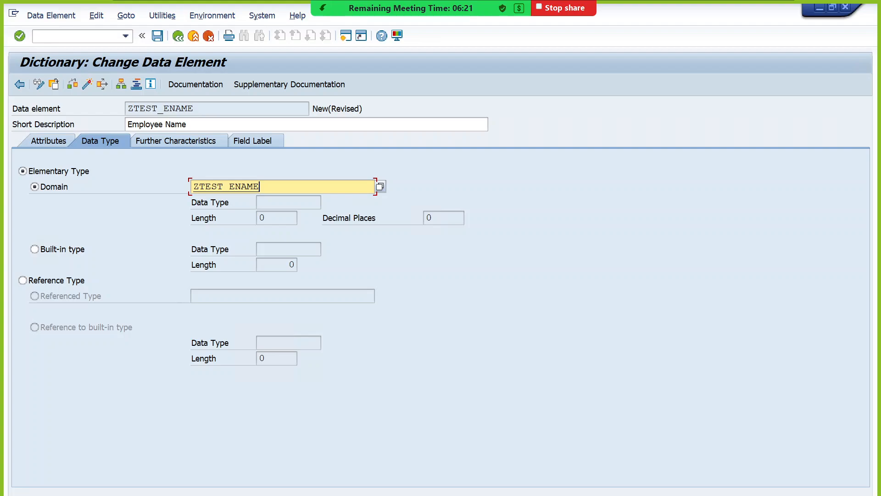
key(Return)
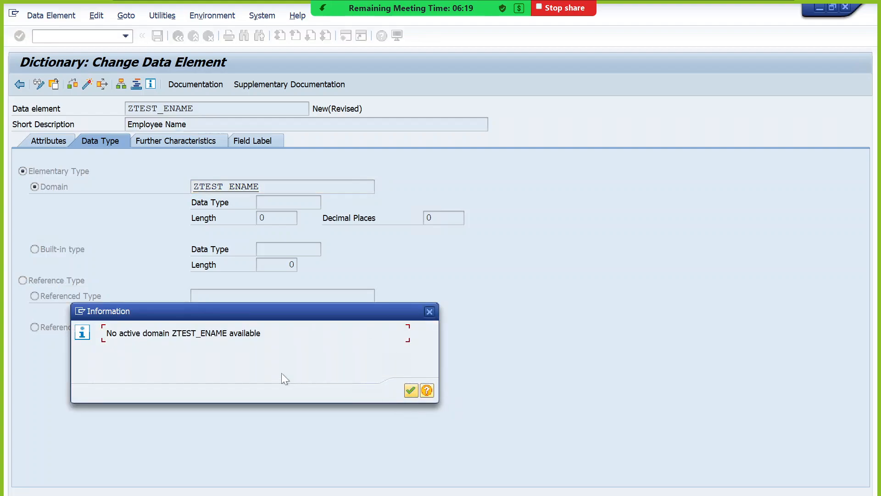
click(411, 390)
Search the existing domains for names matching Z*empname*, review the hits, and close the list without choosing one
click(247, 186)
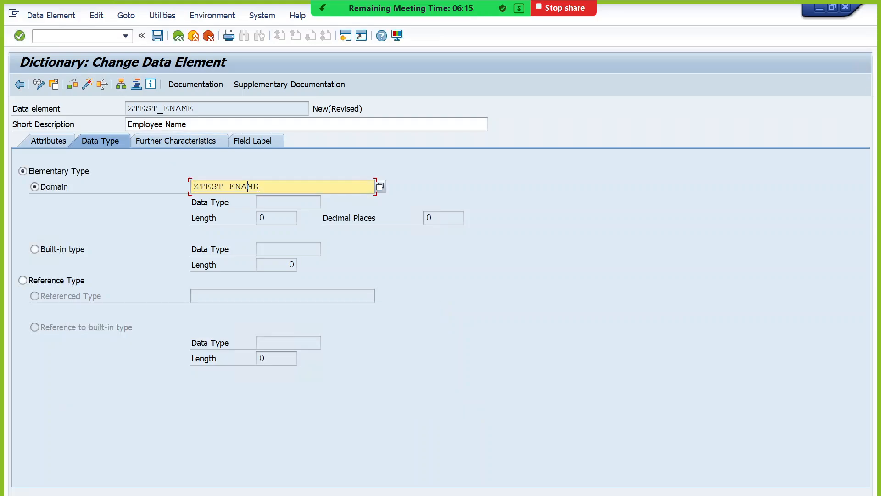
drag(264, 187, 147, 181)
key(BackSpace)
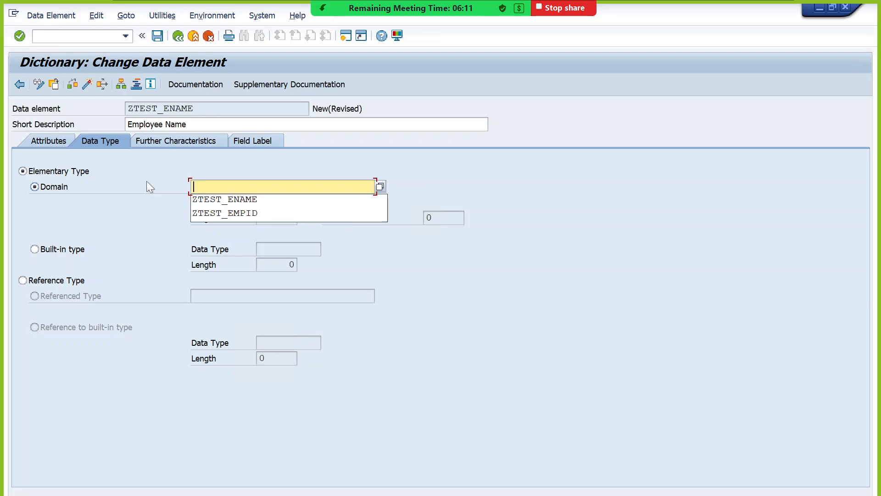
text(Z*)
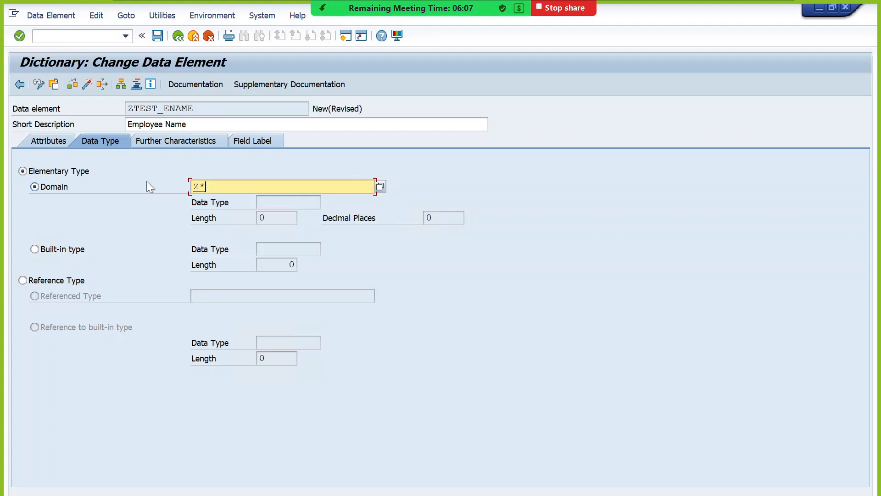
text(empname*)
key(F4)
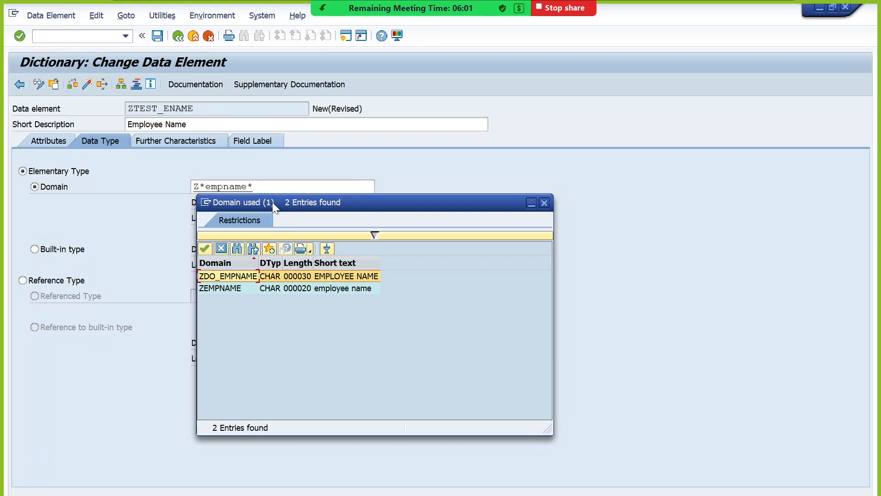
drag(272, 202, 451, 146)
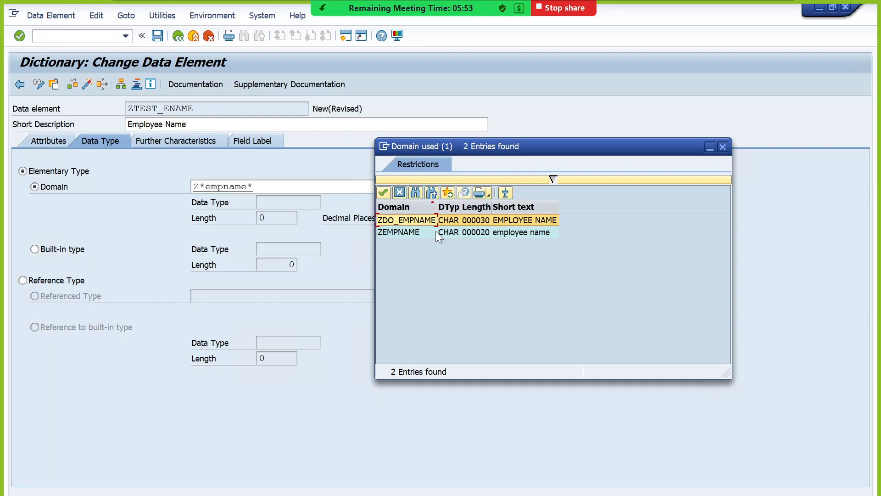
click(424, 232)
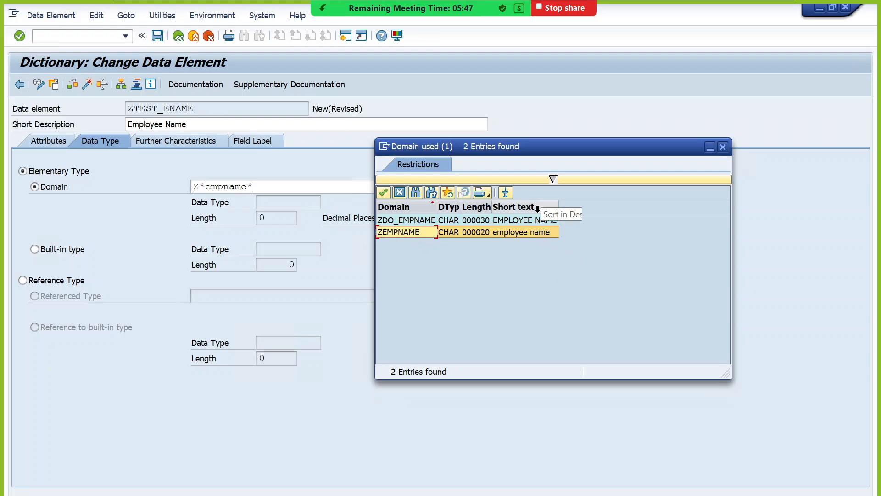
click(722, 147)
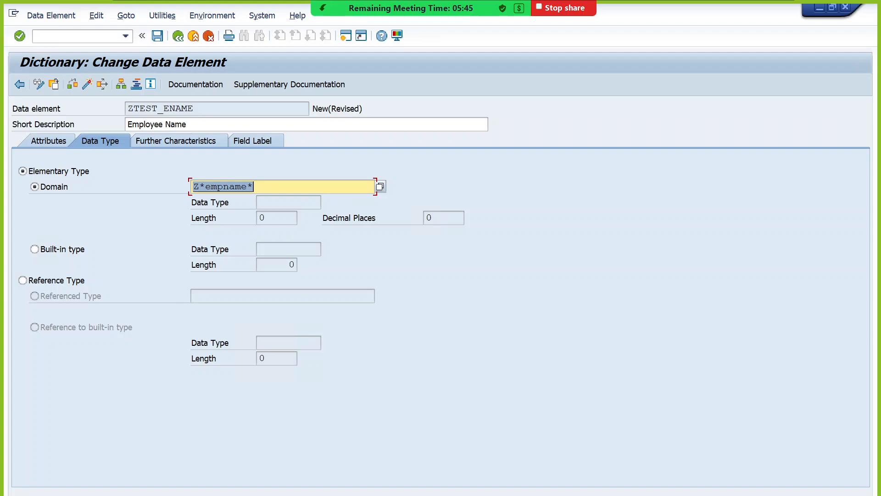
Assign the domain ZTEST_ENAME, save the data element as a local object, and start creating the missing domain
key(BackSpace)
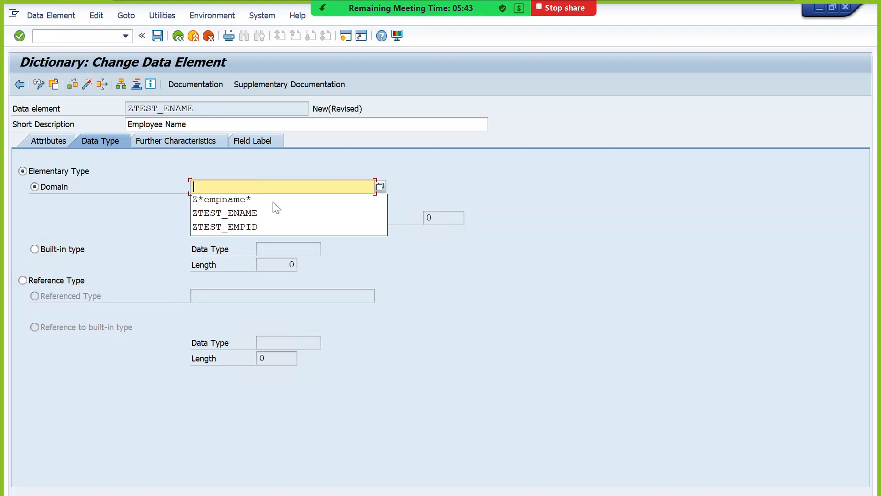
click(272, 212)
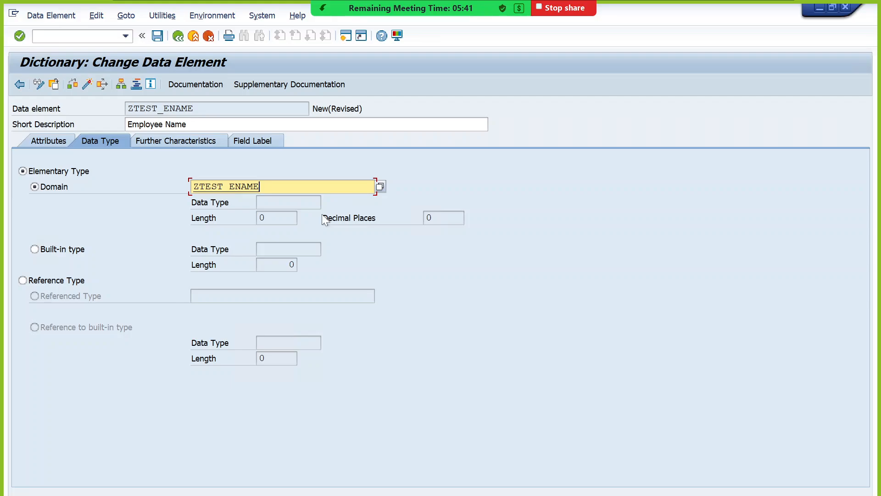
key(Return)
click(411, 390)
key(F3)
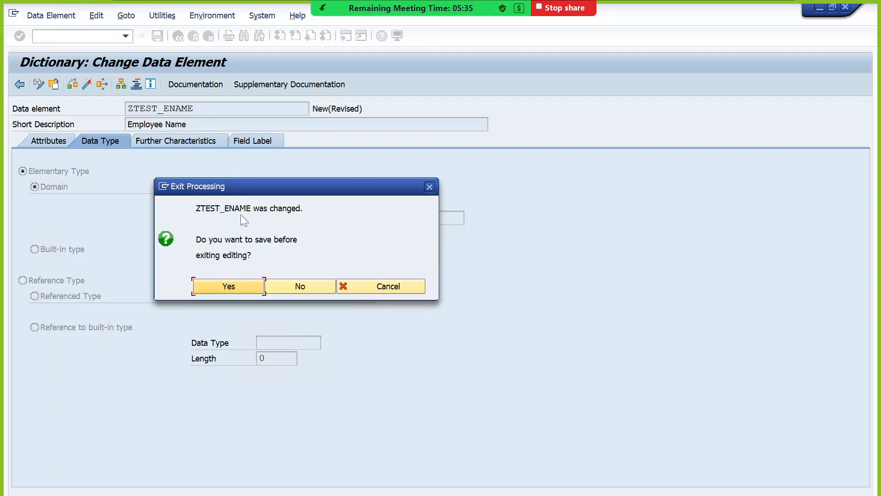
click(227, 285)
click(326, 329)
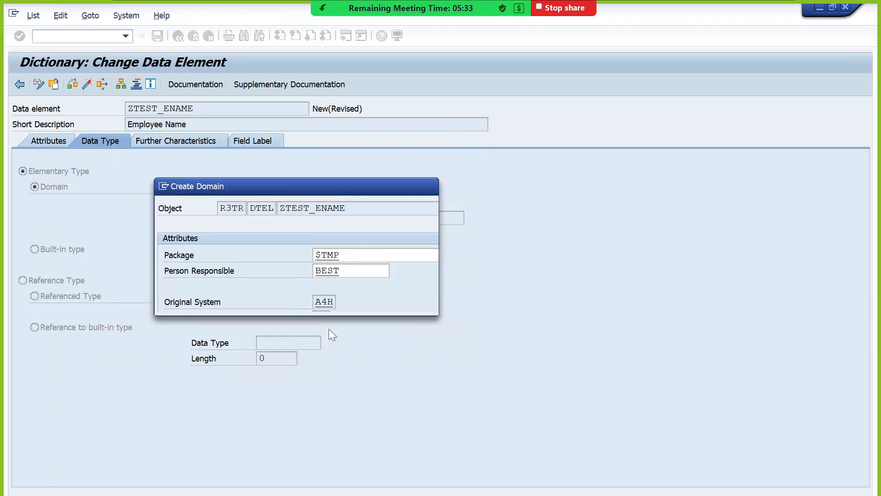
click(232, 301)
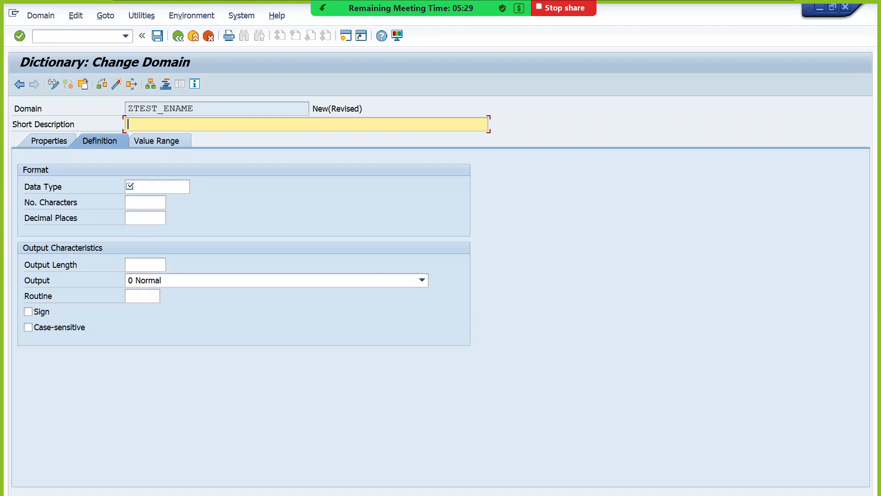
Define the domain with short description Employee Name, data type CHAR, 40 characters, and case-sensitive output
text(Employee Name)
key(Tab)
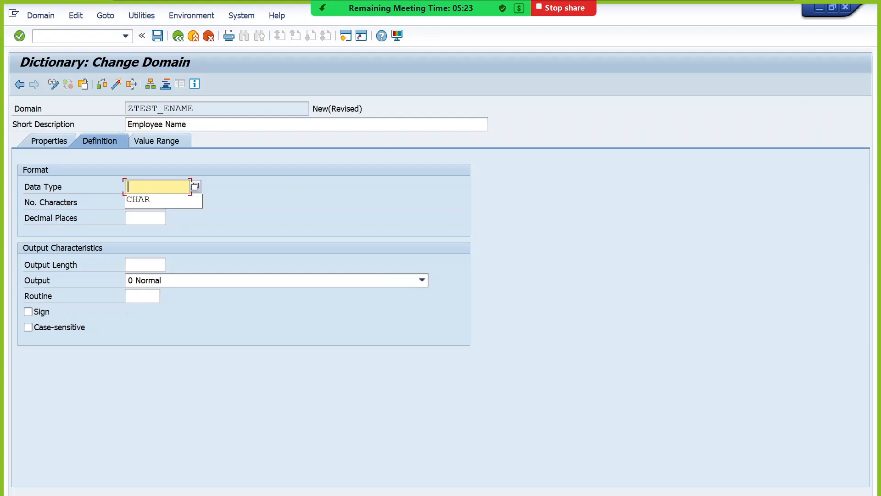
click(134, 202)
key(Tab)
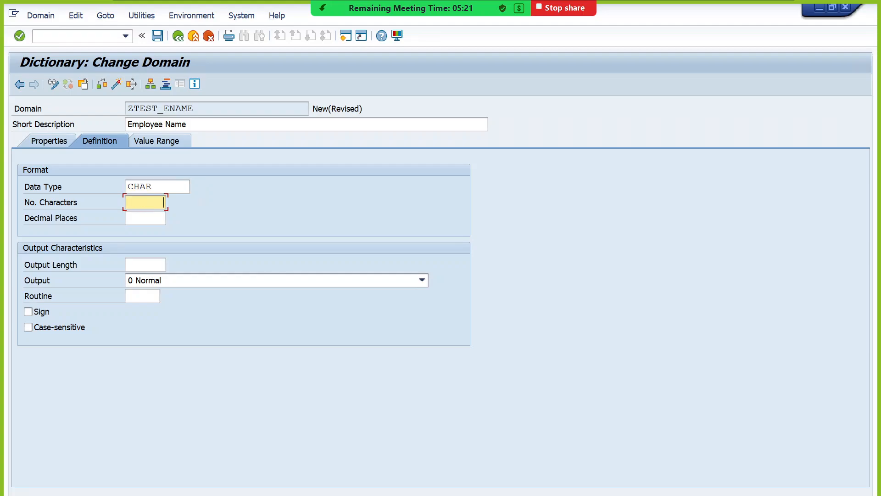
text(40)
key(Return)
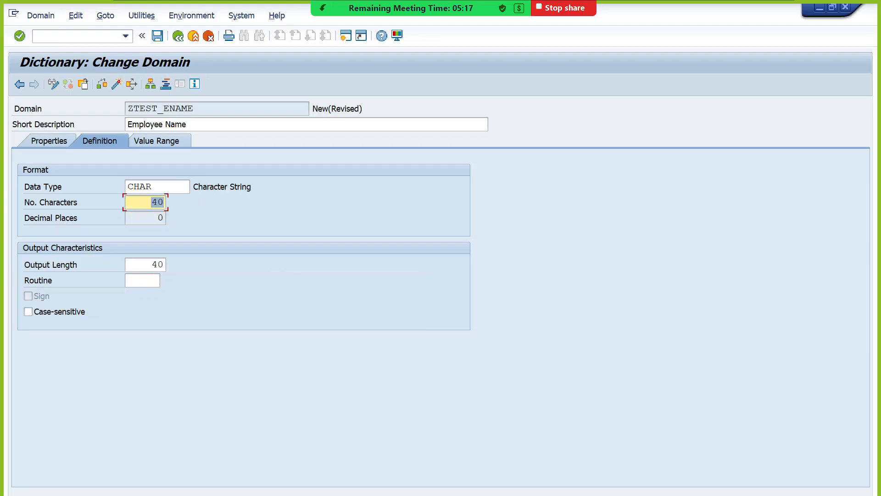
click(55, 315)
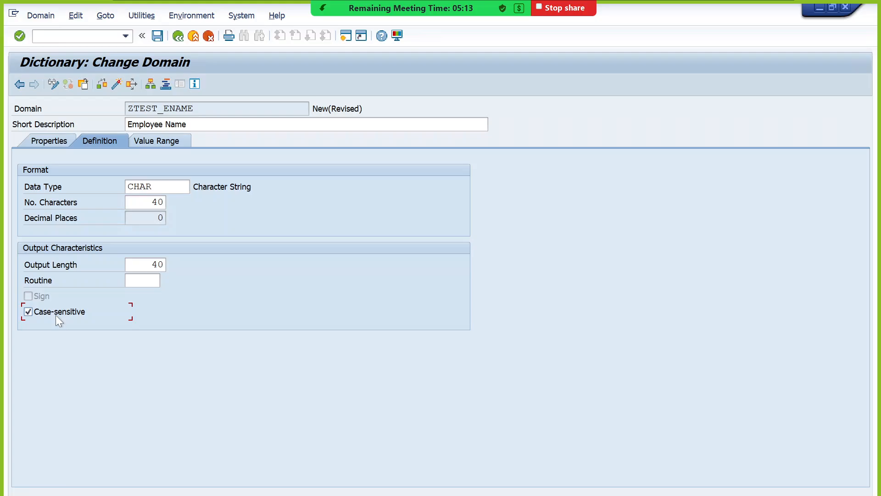
Activate the ZTEST_ENAME domain as a local object, check its status, and return to the data element
click(116, 85)
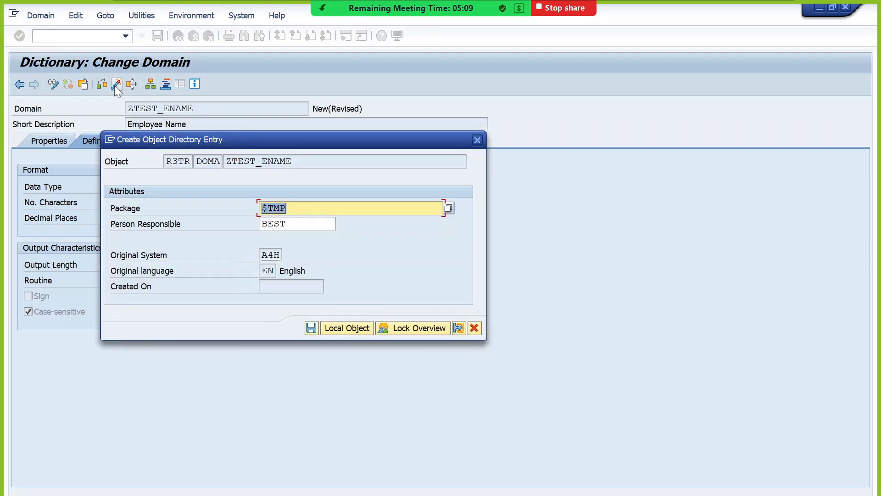
click(326, 326)
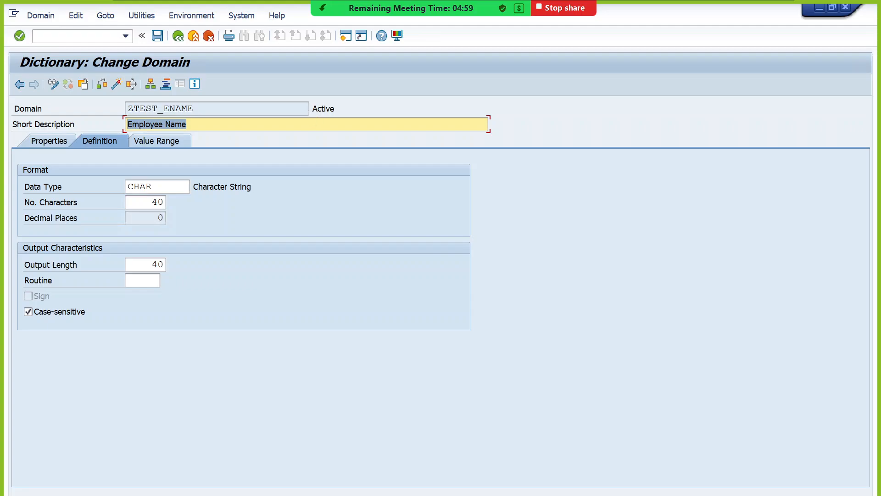
click(317, 112)
click(322, 109)
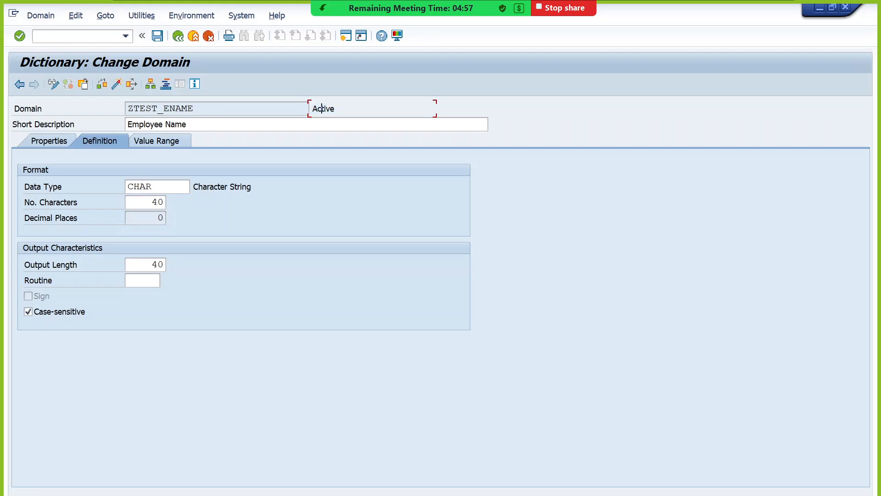
double_click(322, 109)
click(178, 36)
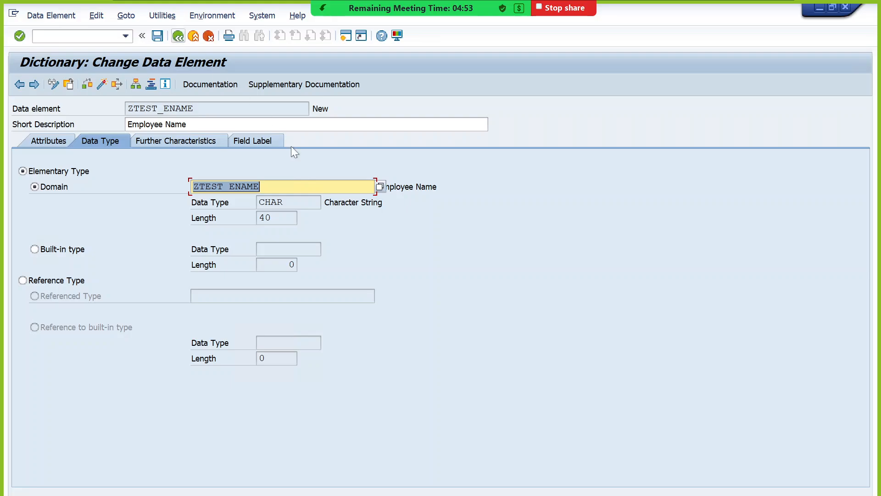
Check the data element's domain, data type and length, activate ZTEST_ENAME, and return to the ZTEST_EMPLOYEE table
click(262, 187)
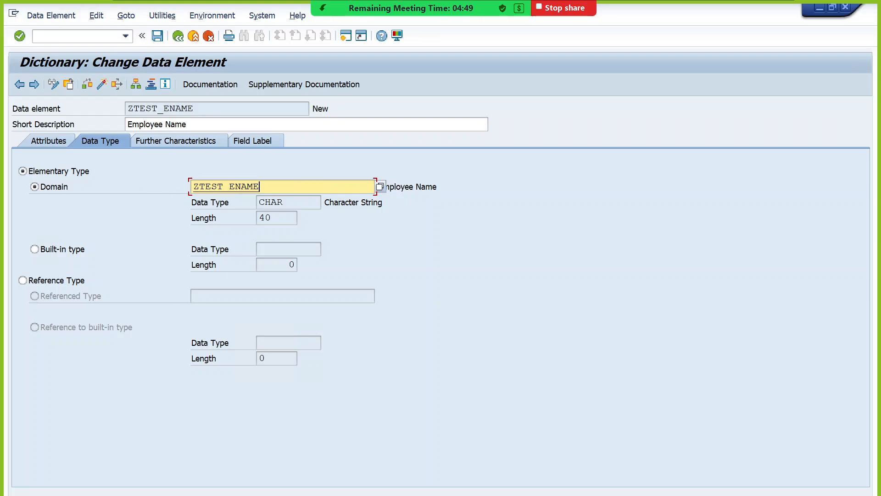
click(286, 202)
click(274, 218)
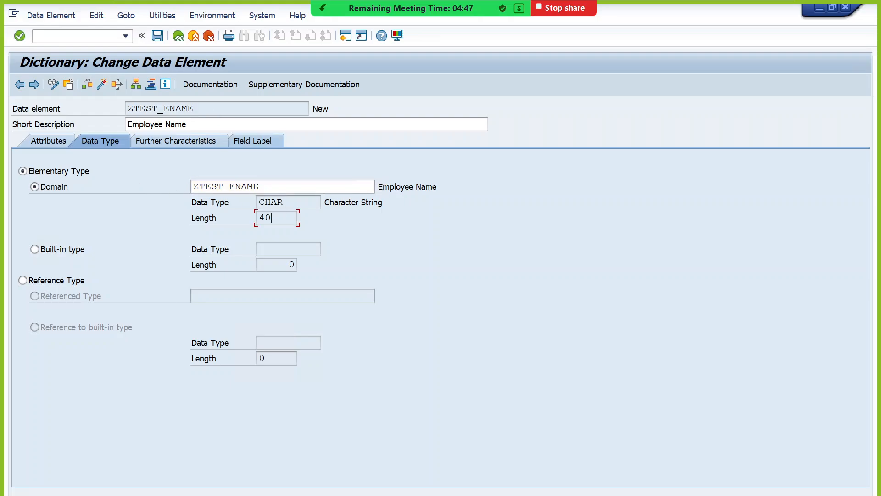
click(103, 87)
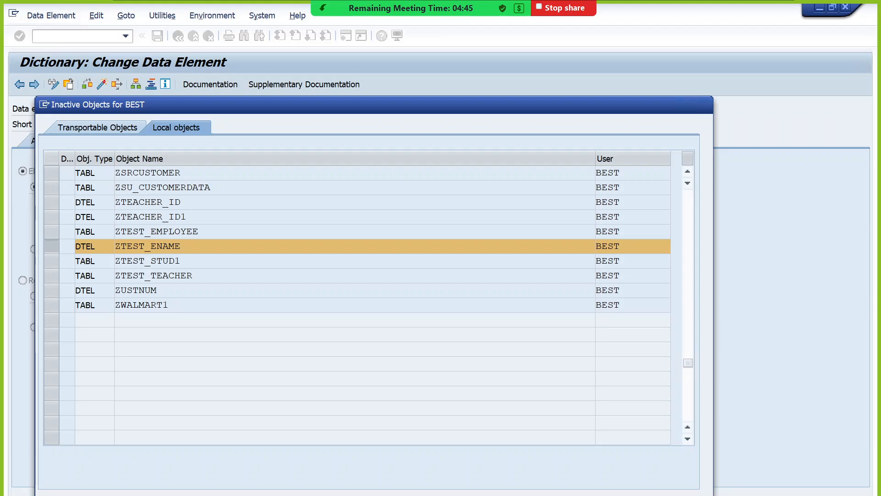
key(Return)
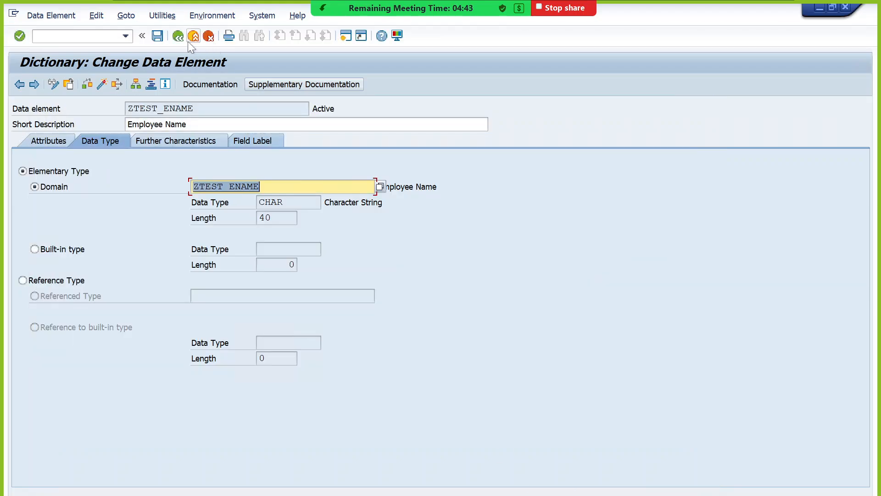
click(180, 37)
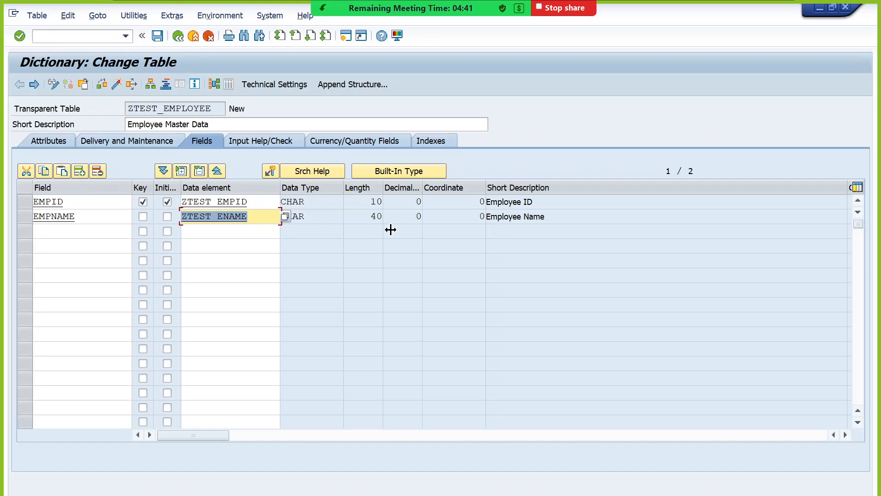
Add a third field named city below EMPNAME in the ZTEST_EMPLOYEE field list
click(416, 216)
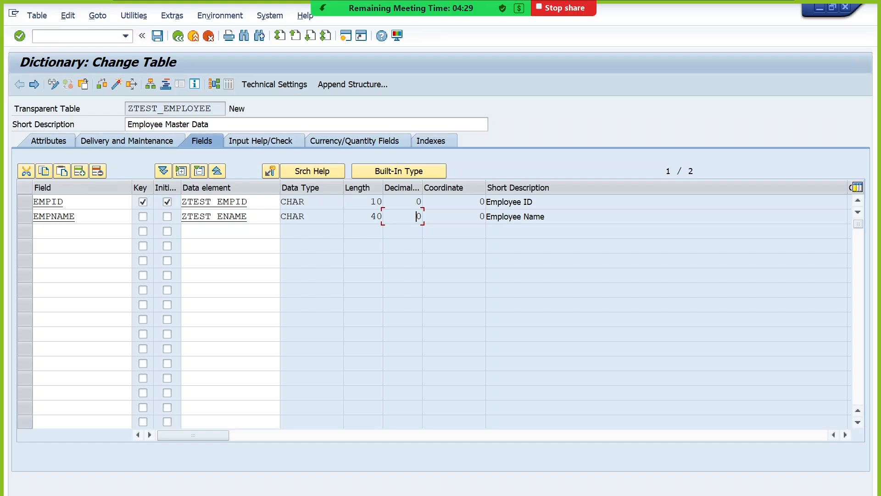
click(230, 231)
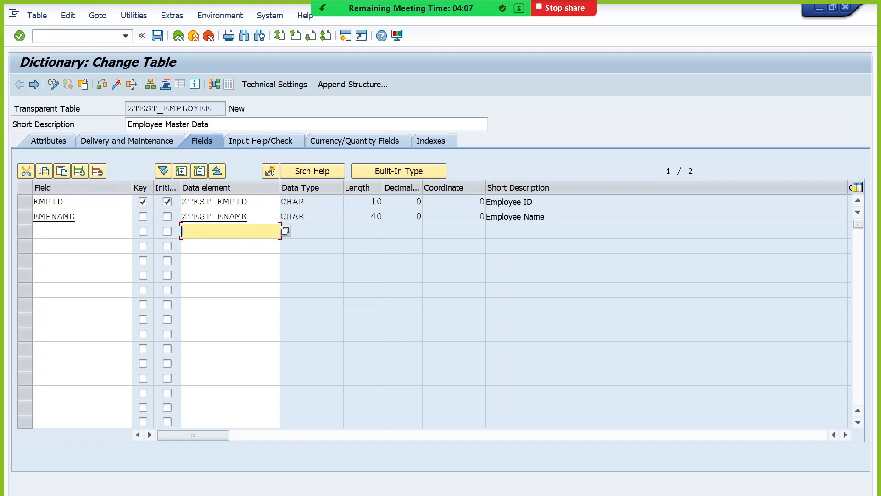
click(85, 232)
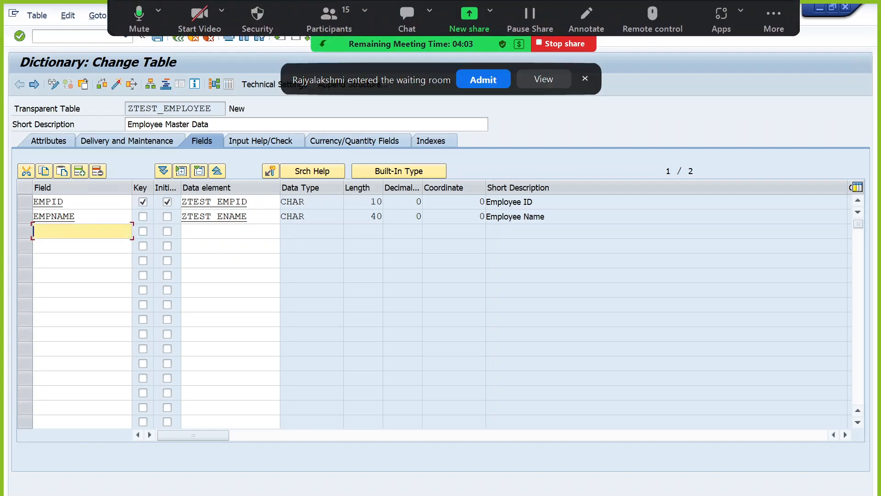
click(477, 82)
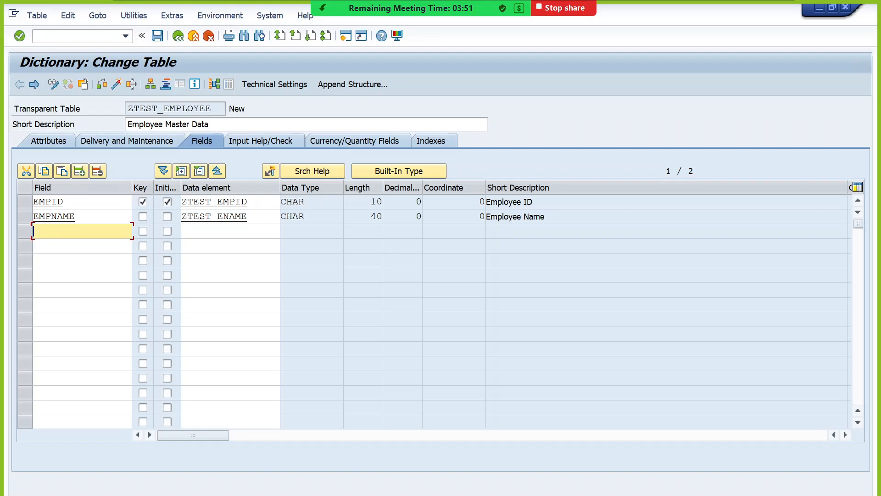
text(city)
click(207, 231)
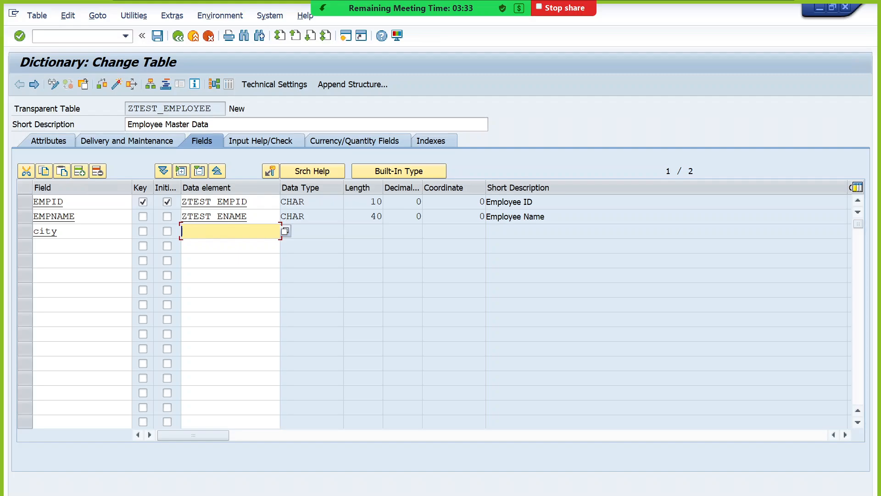
Open transaction SE11 in a new session and display the database table KNA1
click(81, 36)
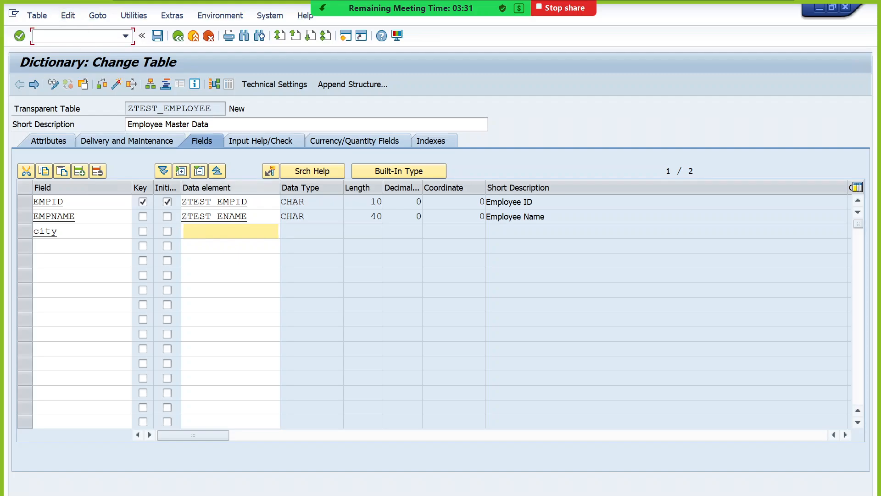
text(/o)
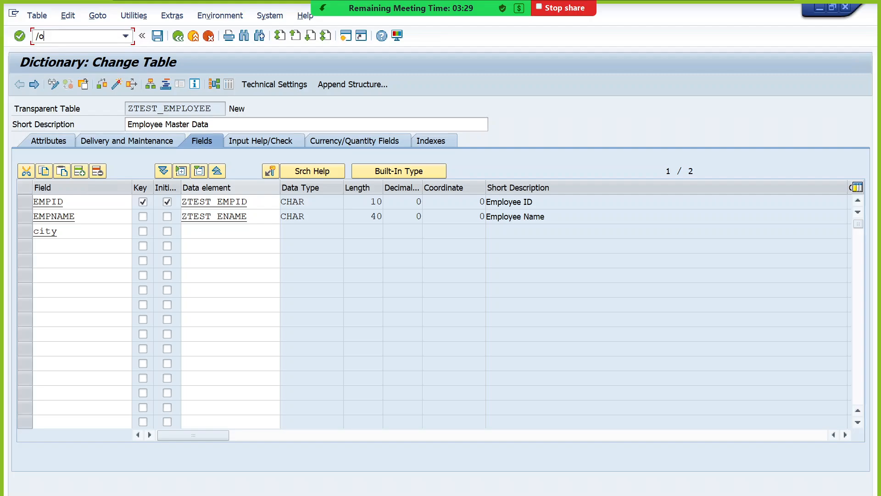
text(se11)
key(Return)
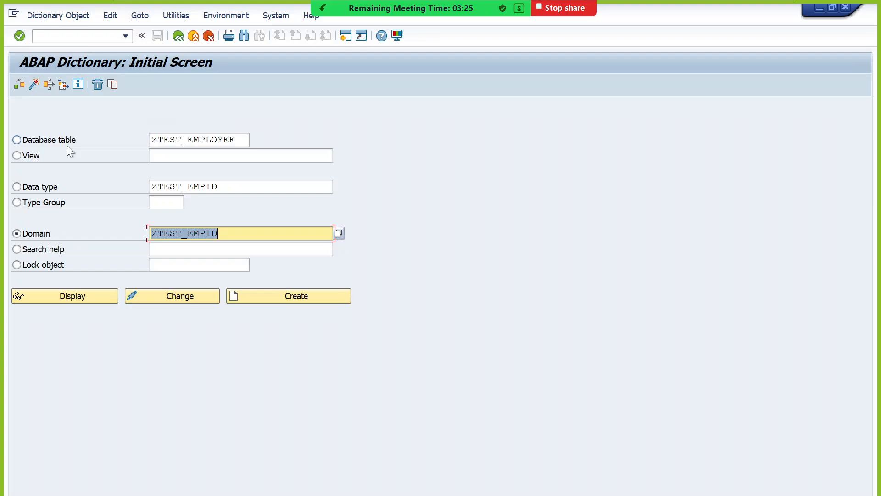
click(66, 144)
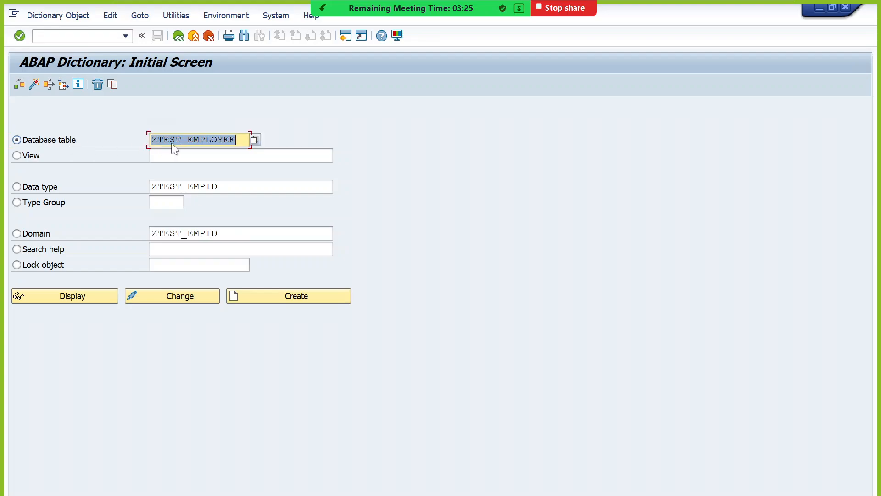
text(kna1)
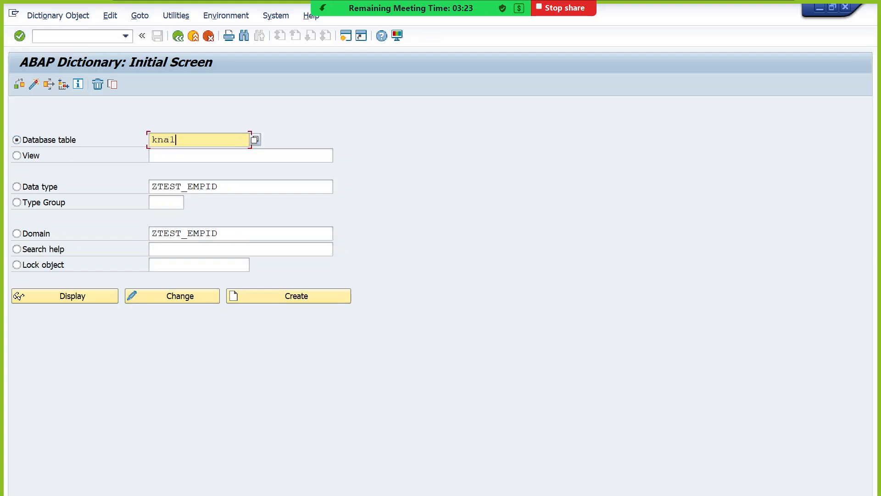
key(Return)
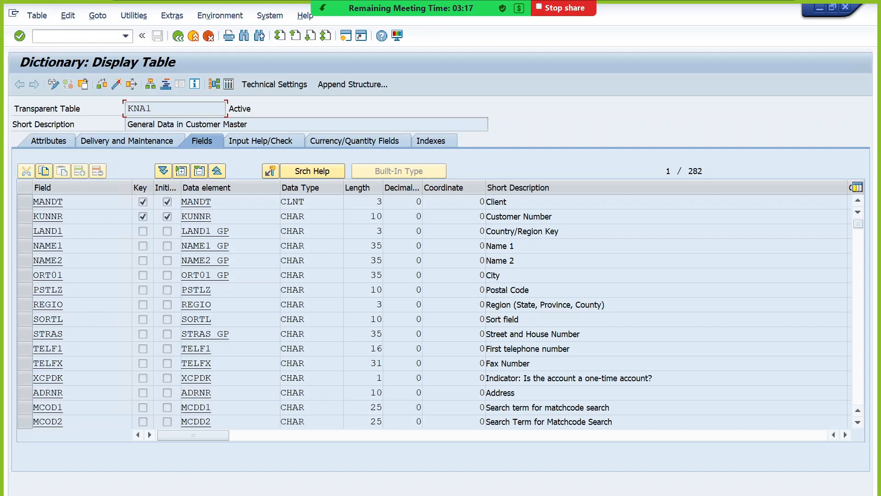
Locate the City field in KNA1 and examine its field name, short description and data element
scroll(104, 317, down, 1)
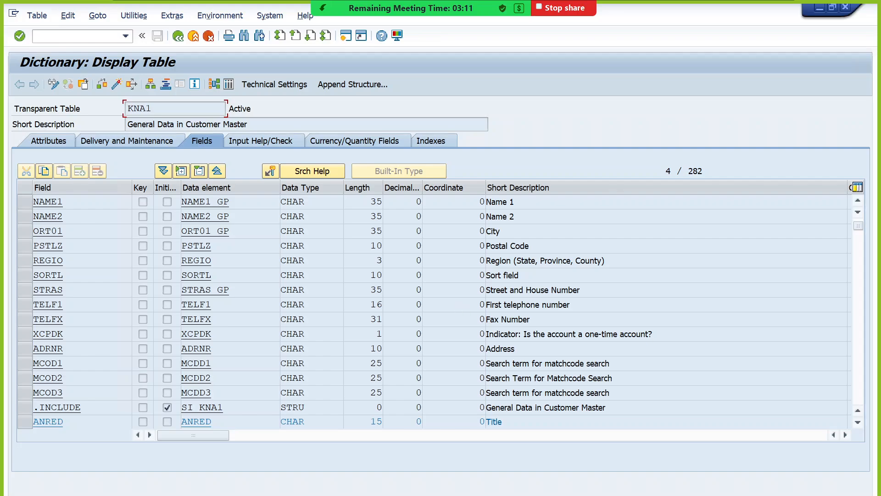
click(26, 233)
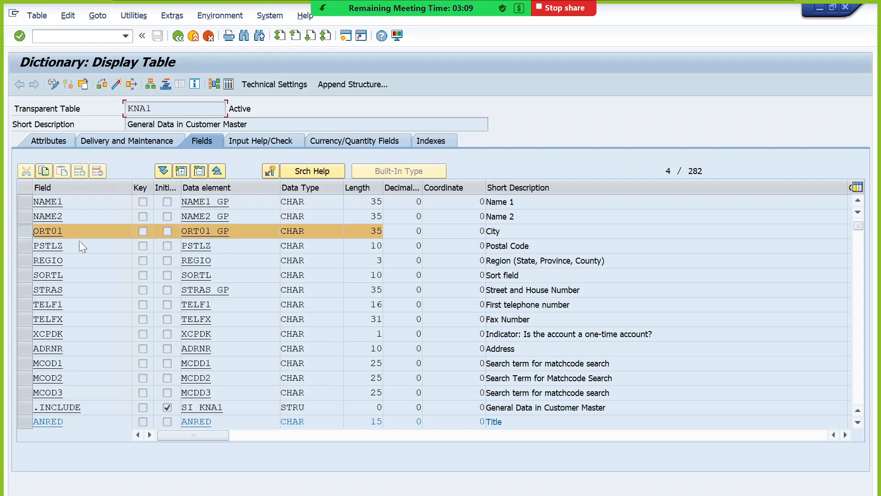
drag(502, 232, 487, 231)
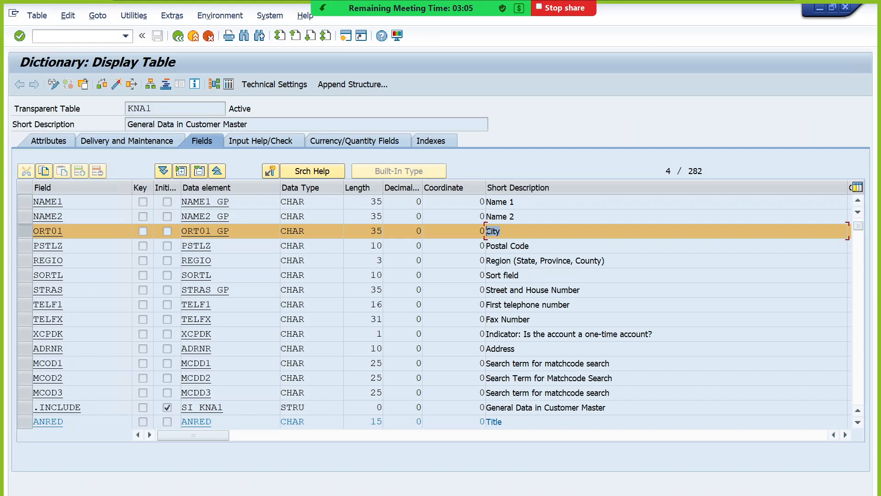
drag(64, 231, 33, 232)
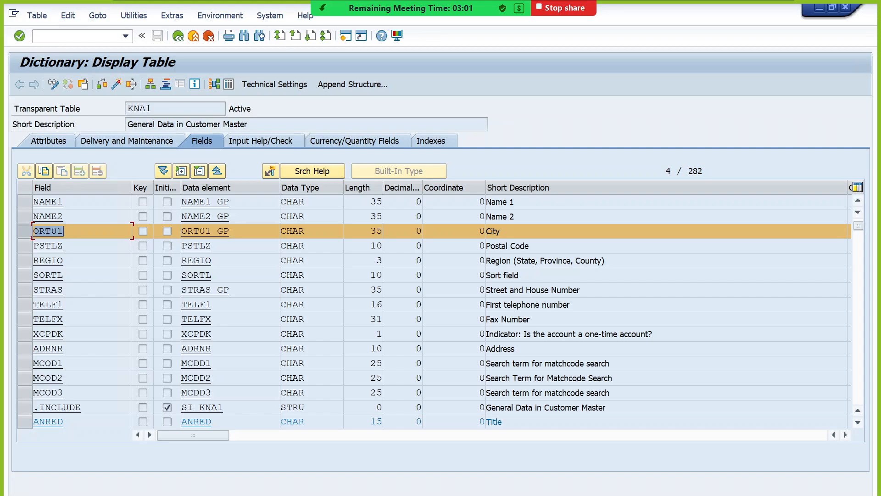
click(64, 231)
double_click(492, 231)
double_click(284, 231)
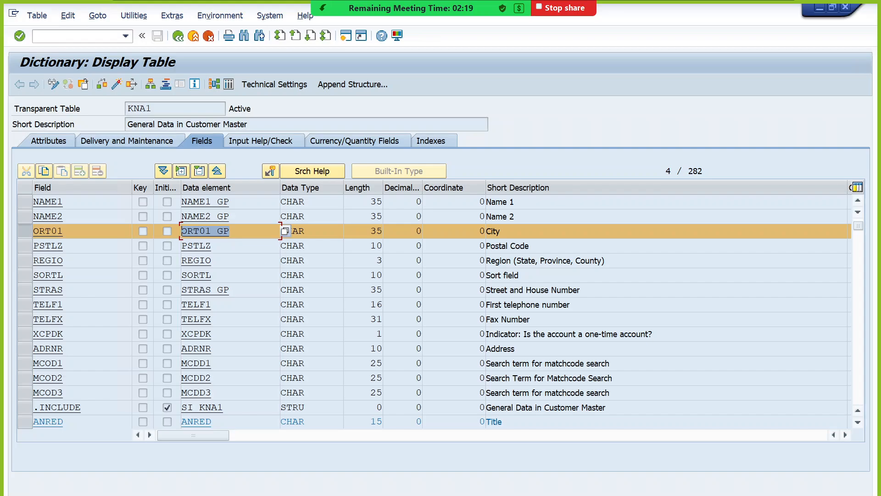
Copy the data element ORT01_GP from KNA1 and assign it to the city field of ZTEST_EMPLOYEE
click(230, 231)
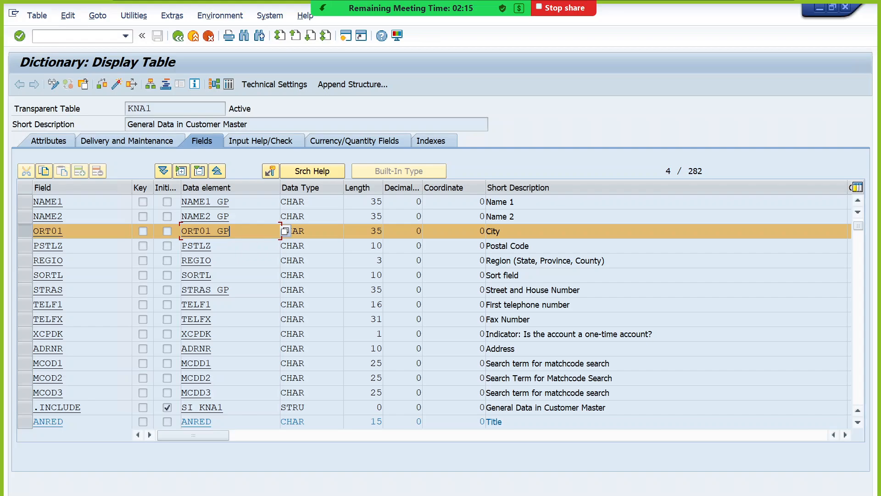
drag(230, 231, 182, 231)
key(ctrl+c)
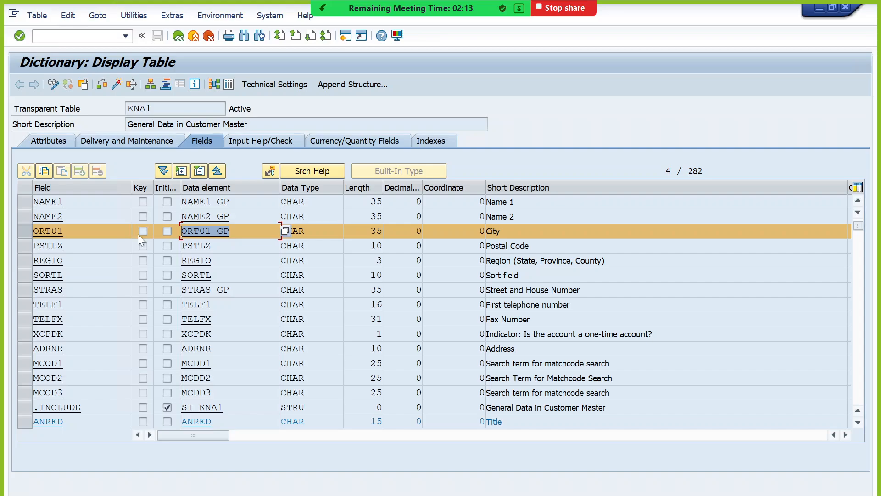
key(alt+Tab)
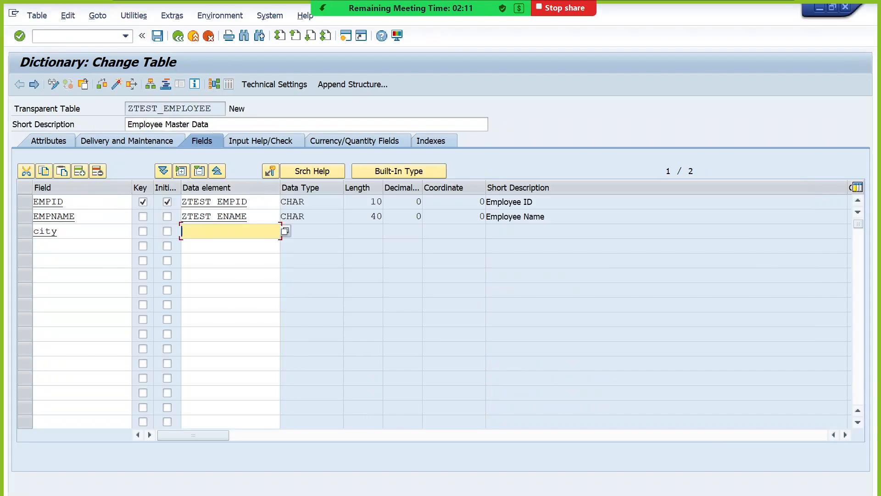
key(ctrl+v)
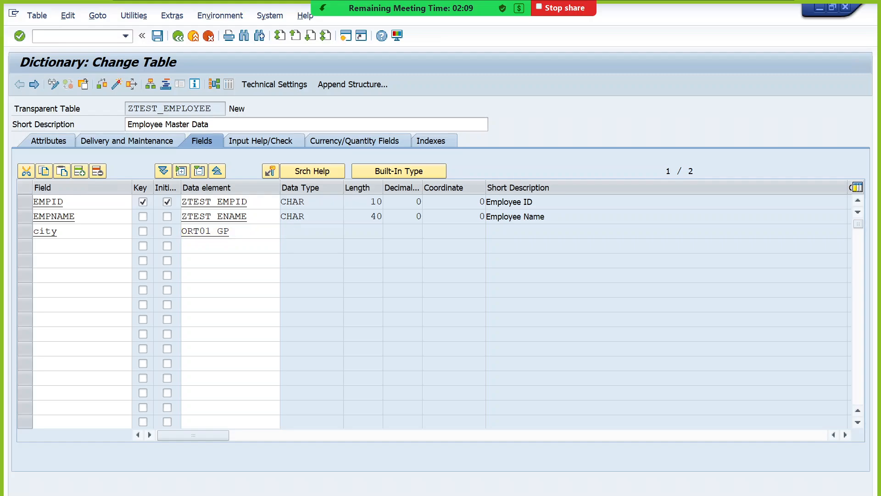
key(Return)
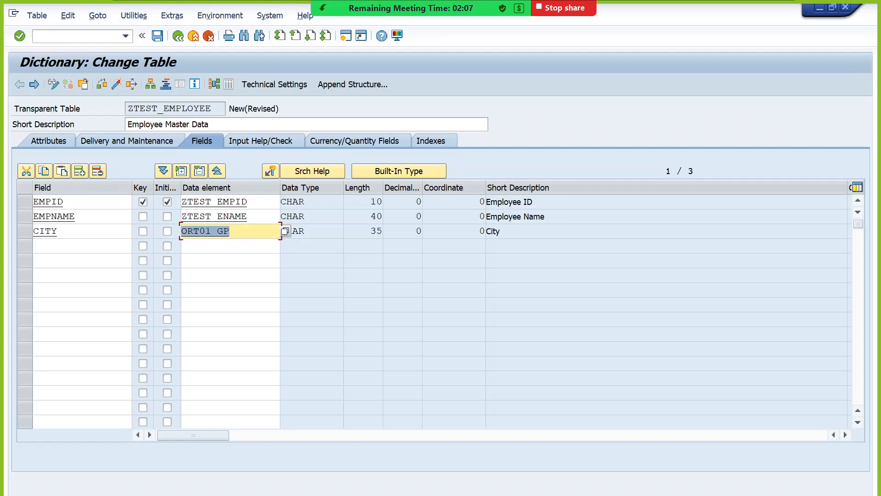
Add a fourth field named email below CITY in the table
click(231, 261)
click(231, 246)
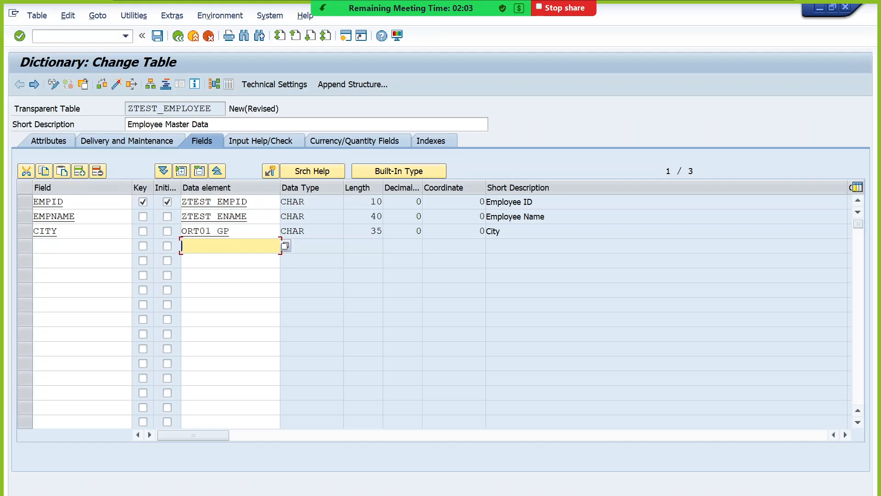
click(94, 246)
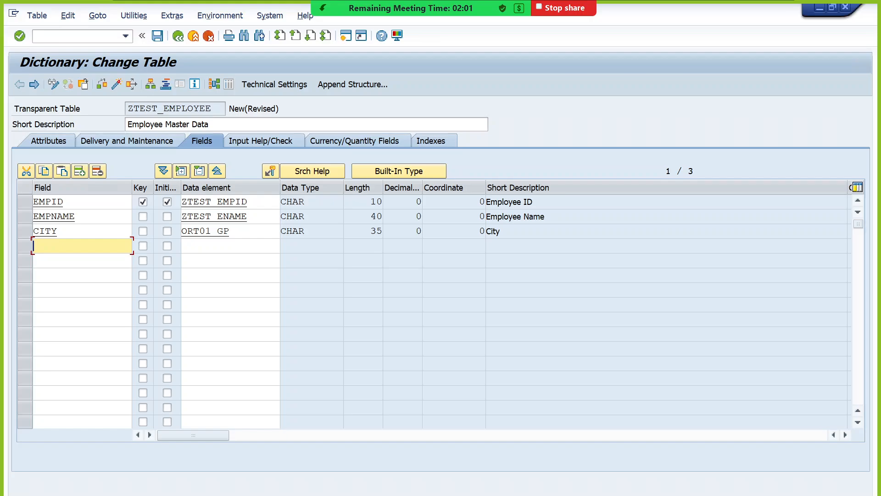
text(email)
Search the existing data elements with the pattern *EMAIL* for the email field
click(209, 247)
text(Z*em)
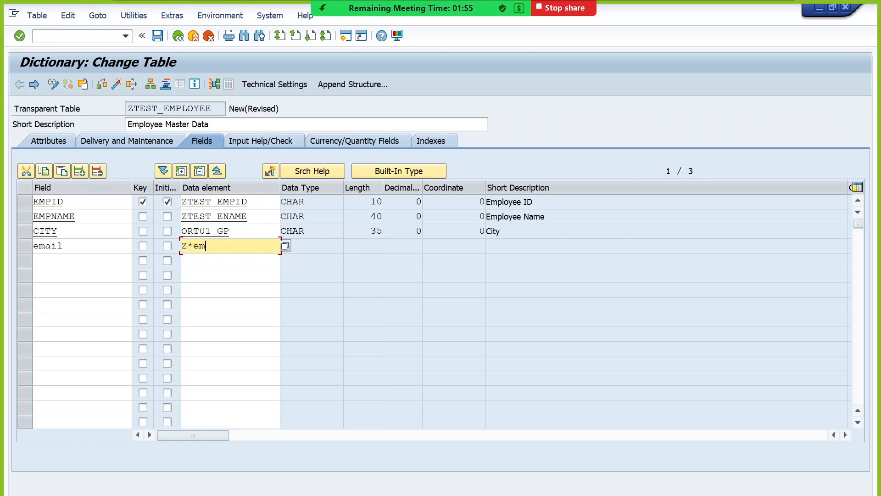
key(BackSpace)
key(BackSpace)
text(*EMAIL*)
drag(186, 246, 218, 246)
click(224, 246)
key(F4)
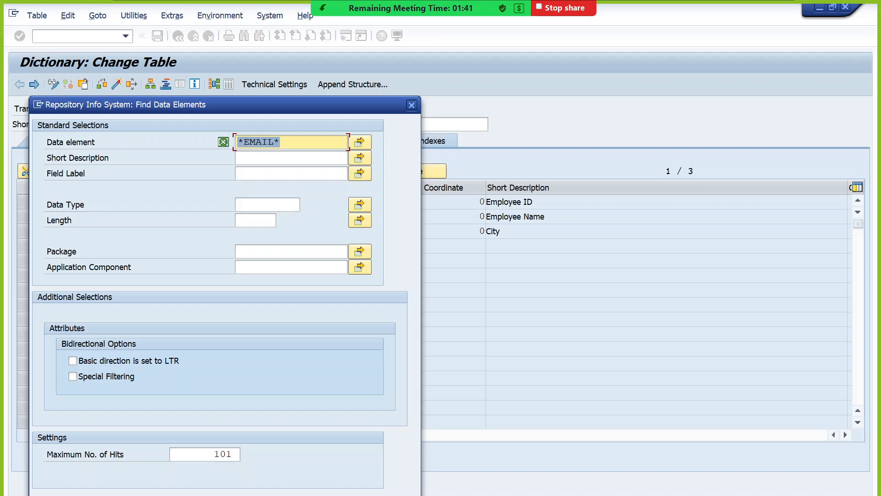
key(Return)
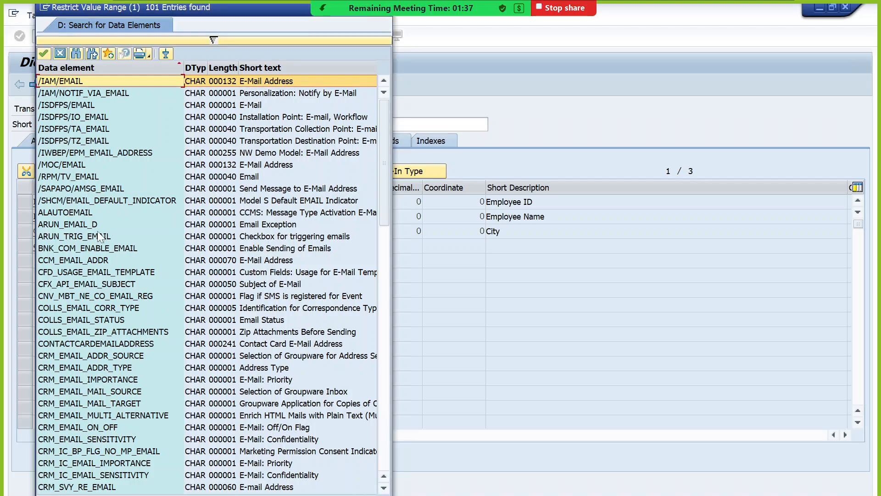
Look through the found e-mail data elements, comparing their types and lengths, and close the list without choosing one
scroll(97, 296, down, 8)
scroll(115, 394, down, 14)
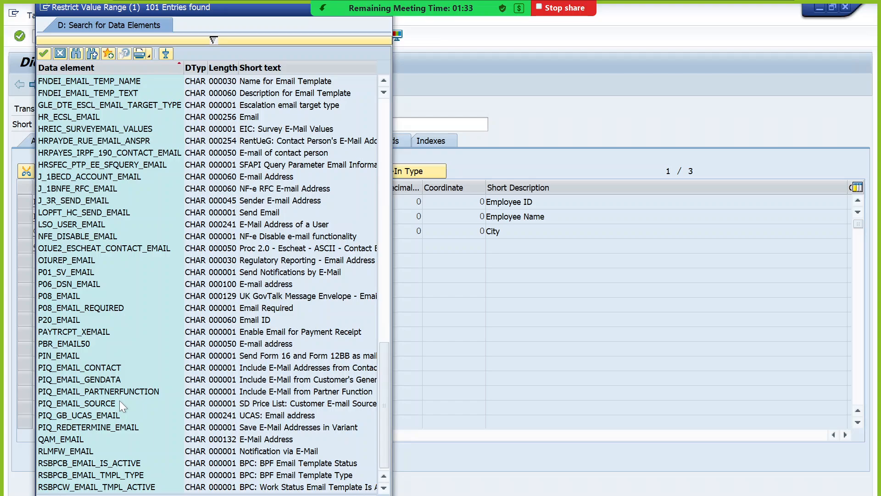
scroll(133, 469, up, 2)
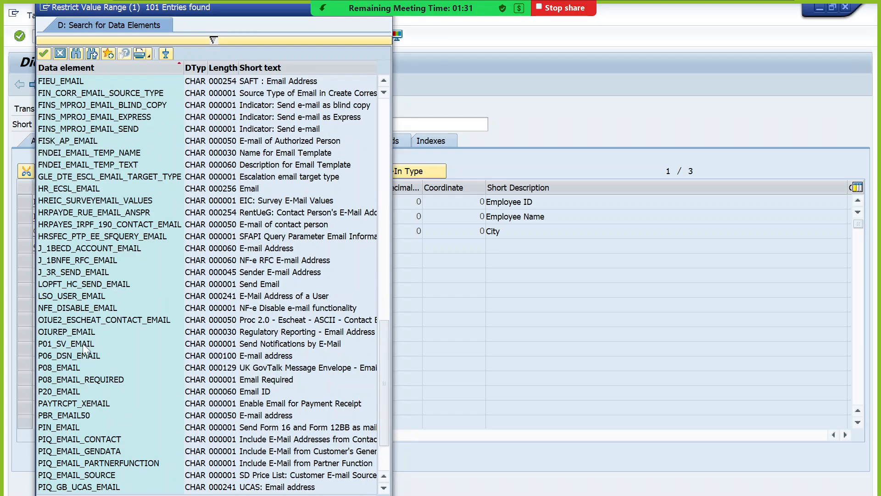
click(76, 343)
click(77, 333)
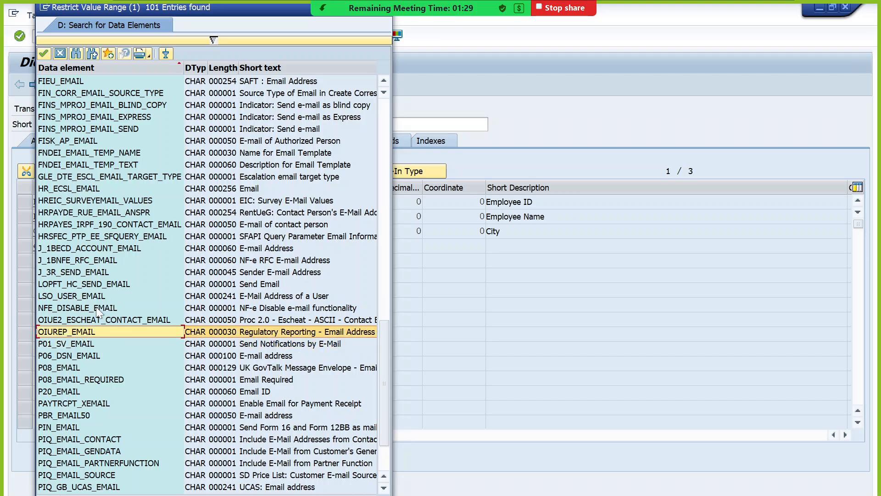
click(100, 308)
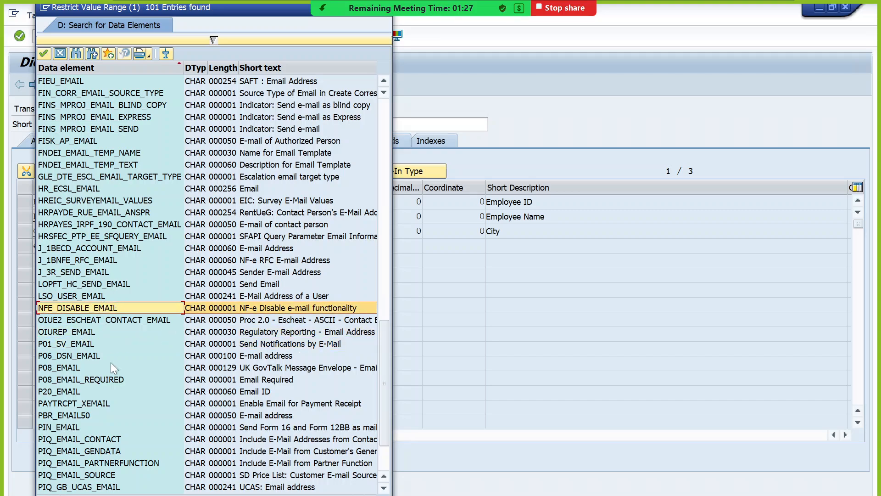
scroll(151, 444, down, 2)
scroll(127, 459, up, 20)
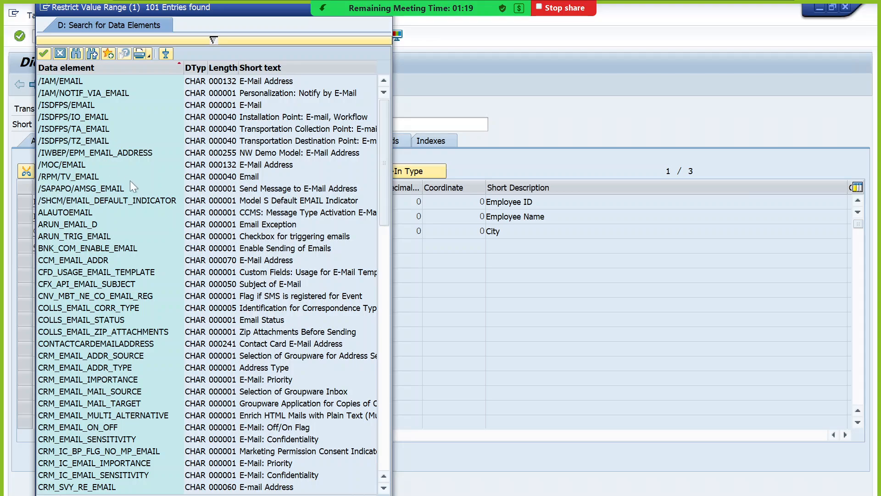
scroll(172, 422, down, 4)
scroll(172, 421, down, 13)
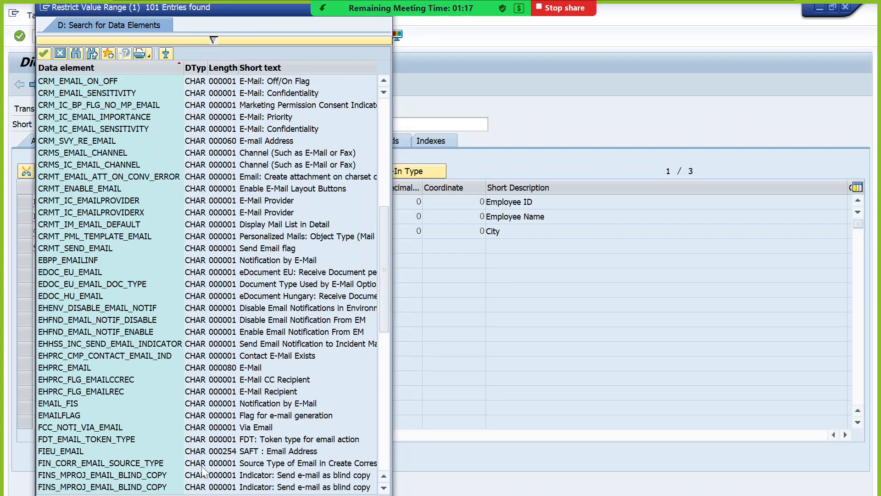
click(172, 422)
scroll(172, 422, down, 5)
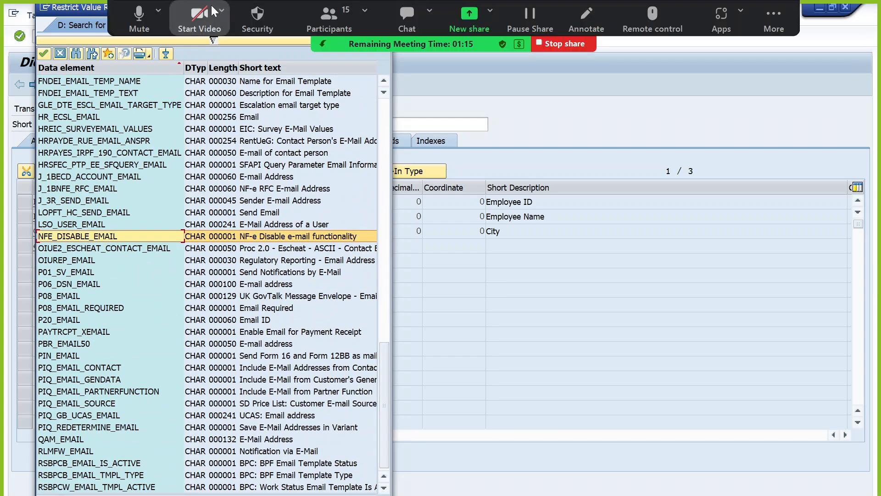
drag(78, 10, 180, 216)
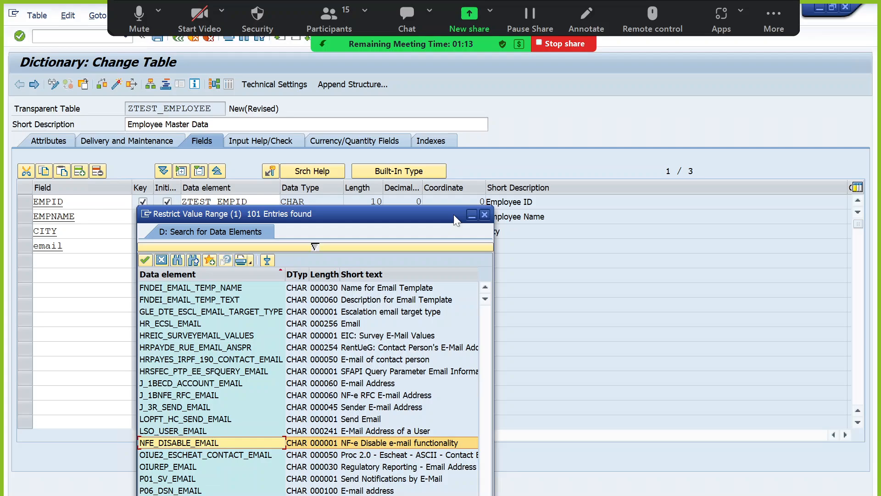
click(484, 215)
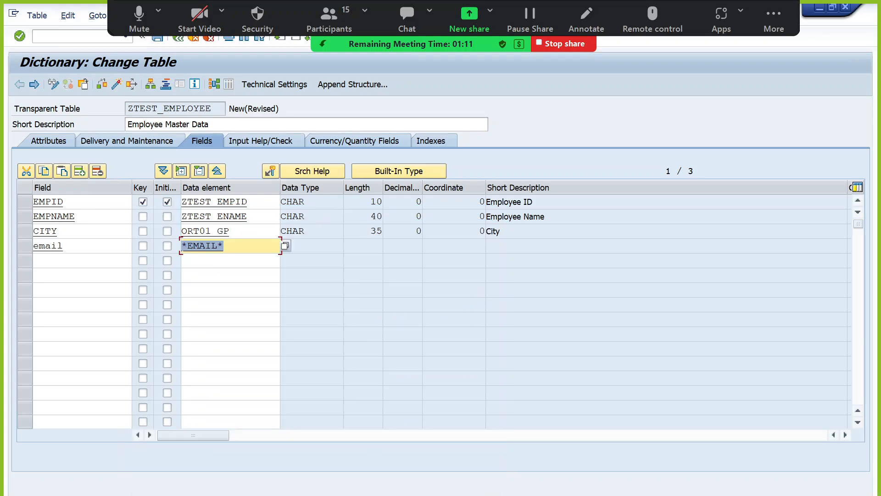
Replace the search pattern in the email row with the custom data element name ZTEST_EMAIL
key(BackSpace)
text(ZT)
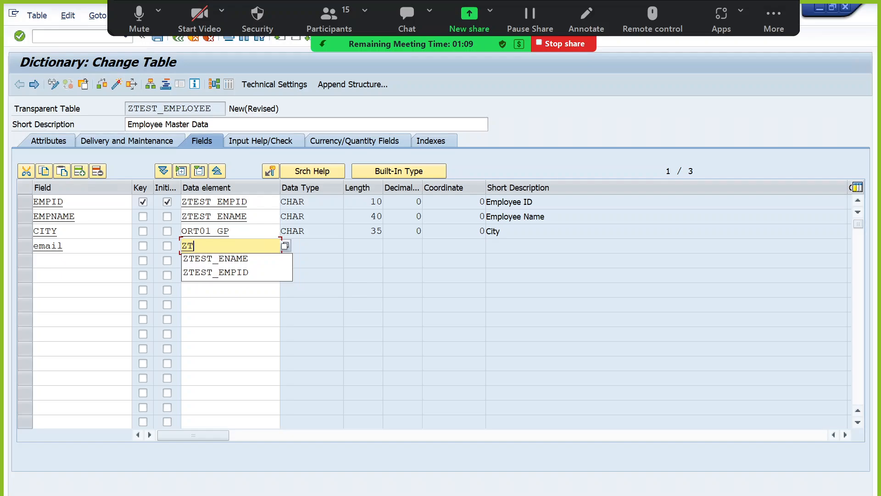
text(EST_EMAIL)
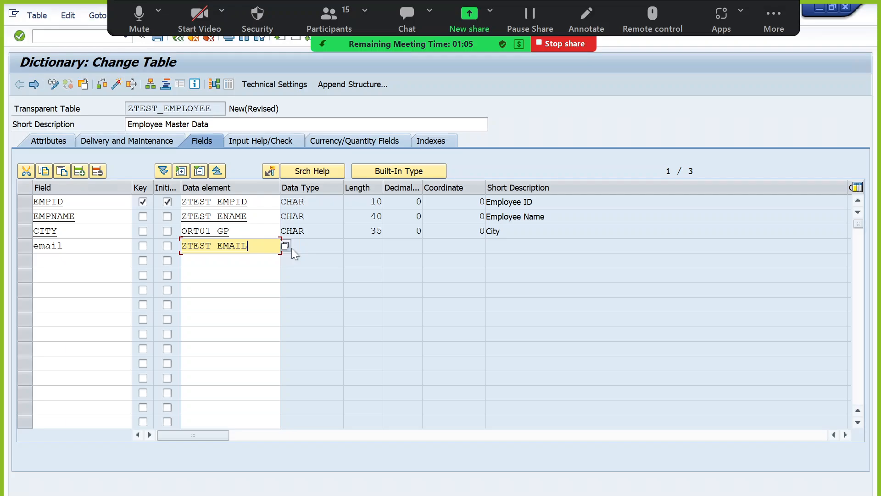
Save the table and create data element ZTEST_EMAIL for the EMAIL field, with the short description "Email ID"
key(Return)
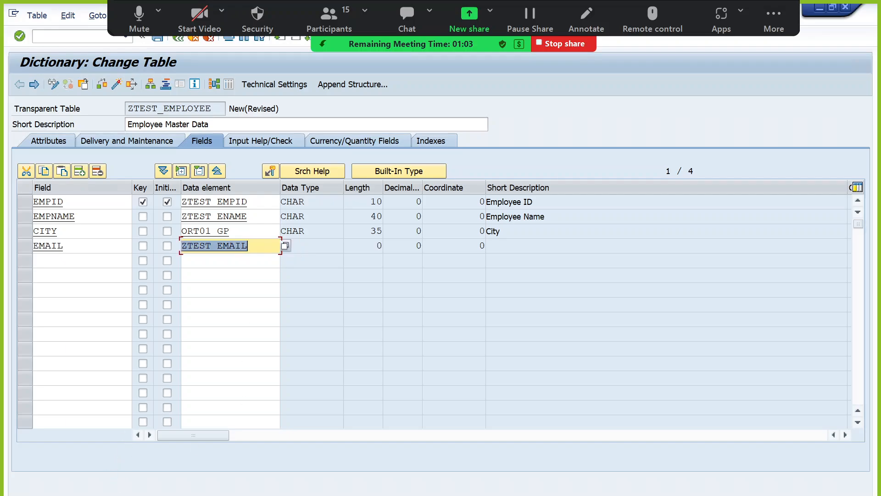
key(F3)
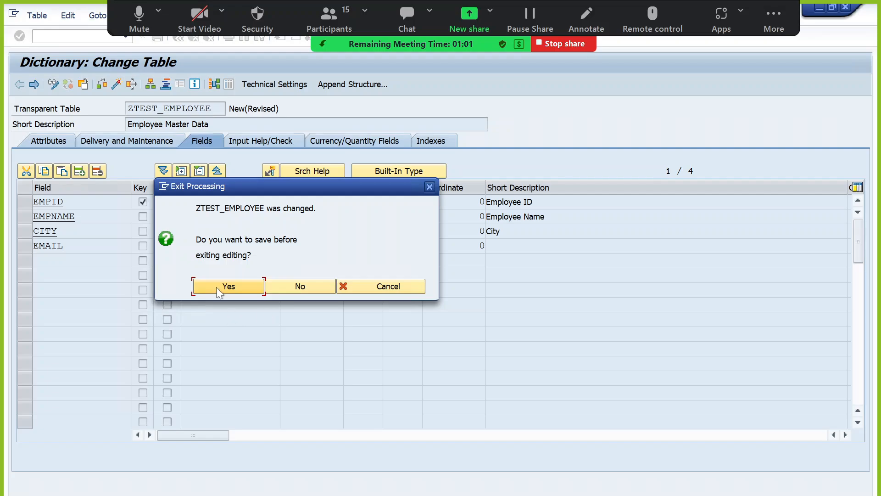
click(216, 287)
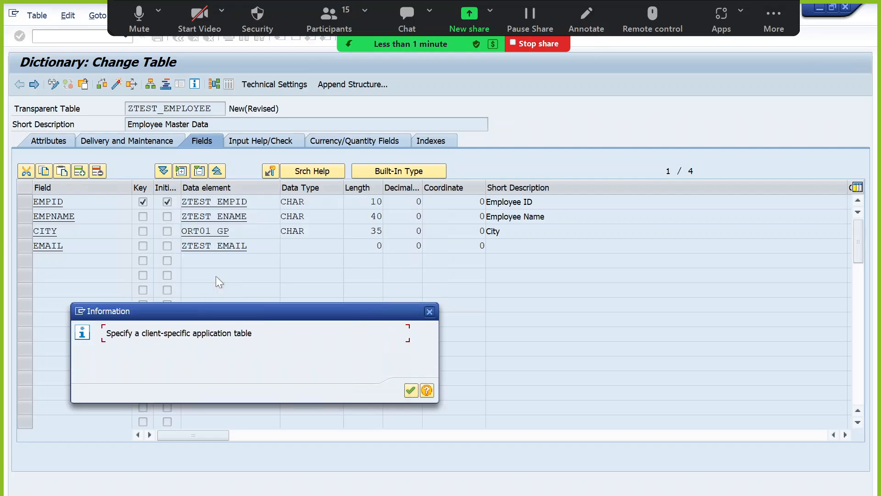
click(412, 392)
click(244, 299)
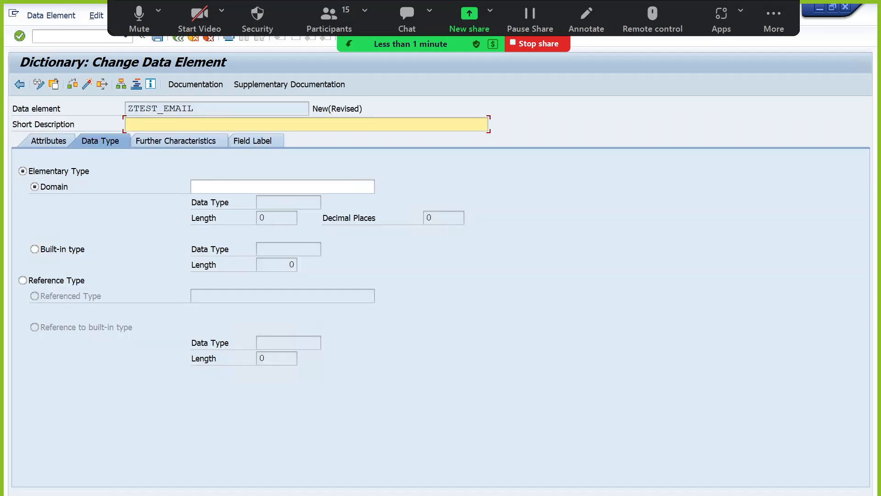
text(Email ID)
Set the data element's short, medium, long and heading field labels to "Email"
click(278, 139)
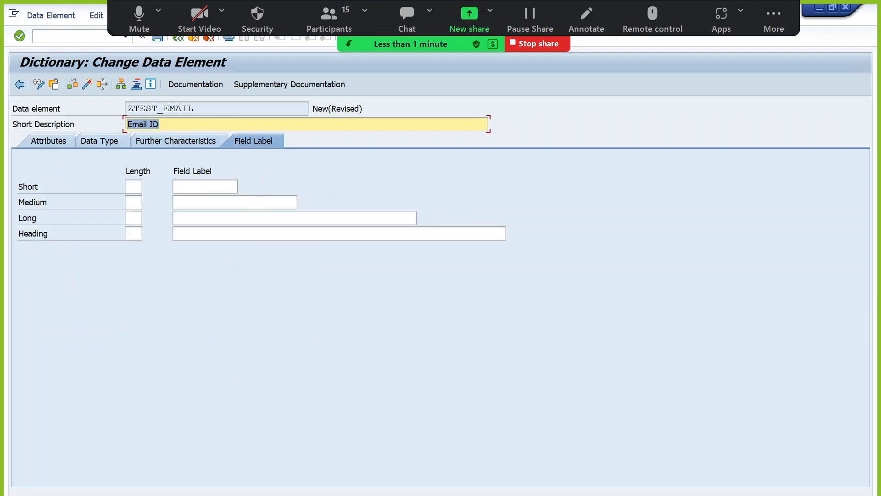
click(205, 187)
text(Email)
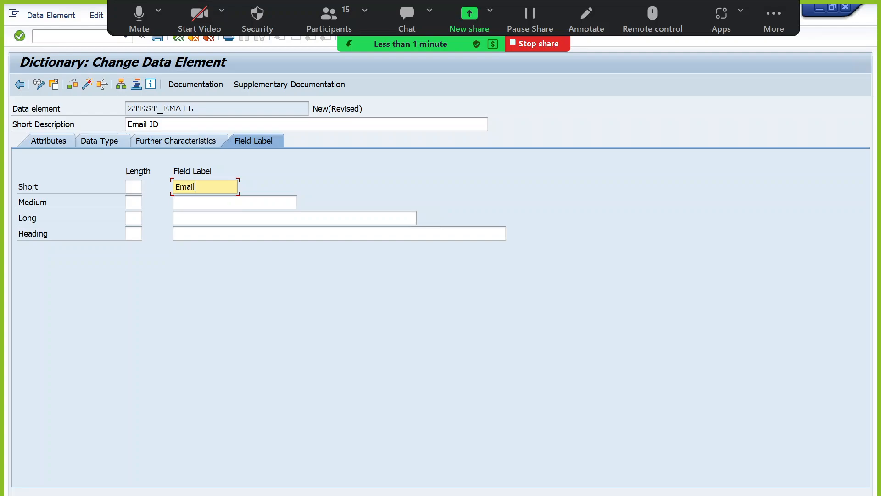
key(Tab)
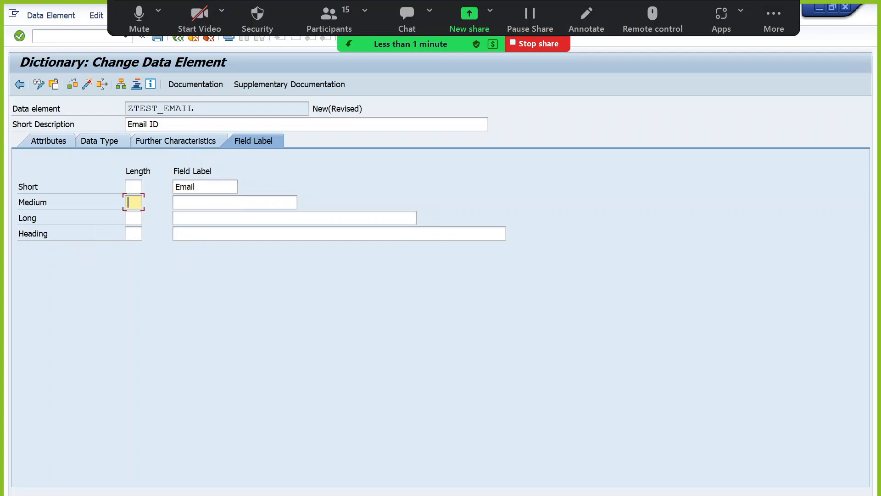
click(201, 187)
key(ctrl+a)
key(ctrl+c)
click(202, 203)
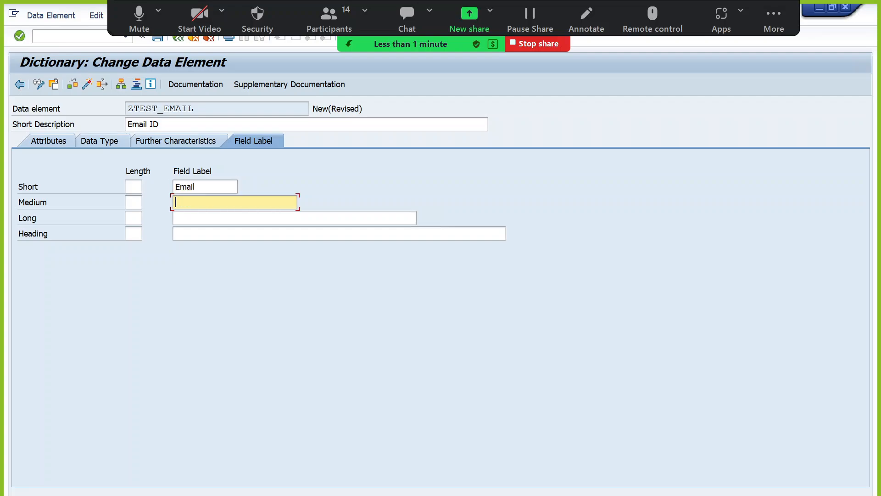
key(ctrl+v)
click(202, 218)
key(ctrl+v)
click(202, 233)
key(ctrl+v)
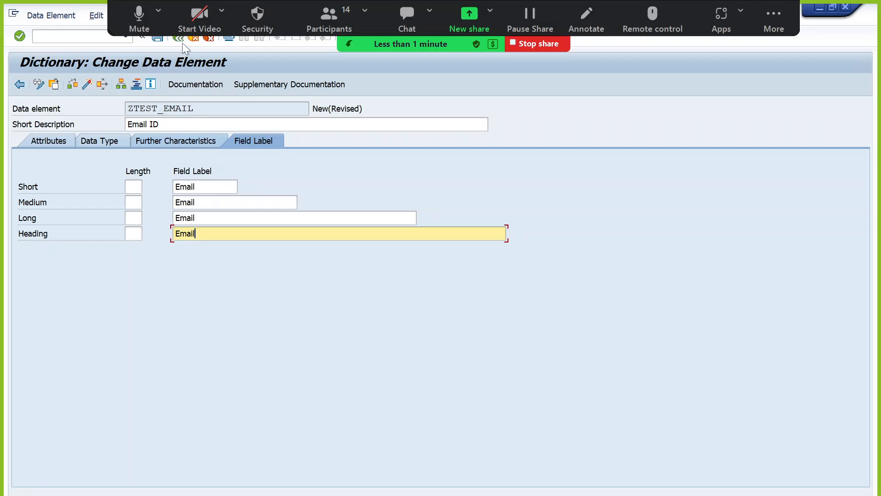
Assign the domain ZTEST_EMAIL to the data element, reusing the data element's own name
click(91, 141)
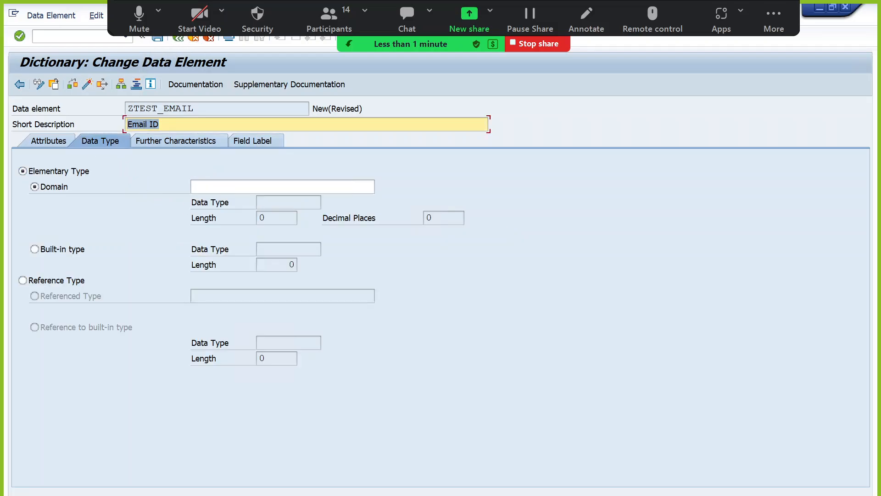
click(230, 187)
drag(195, 109, 127, 109)
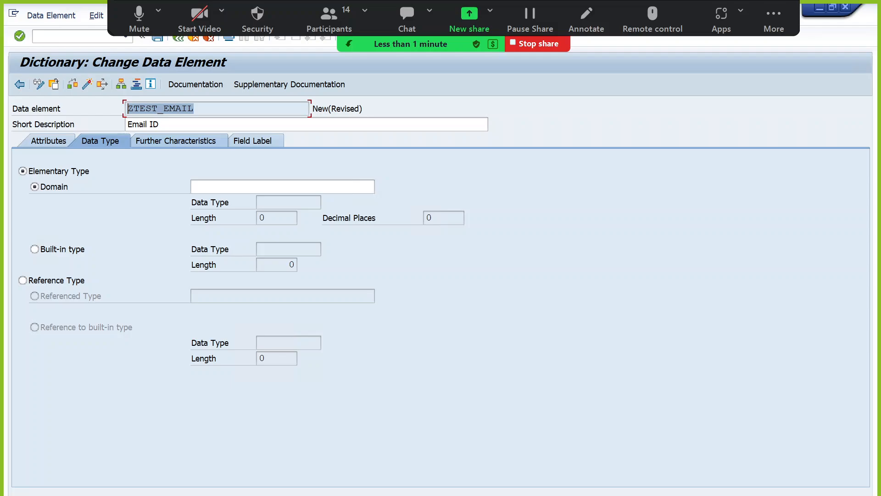
key(ctrl+c)
click(235, 186)
key(ctrl+v)
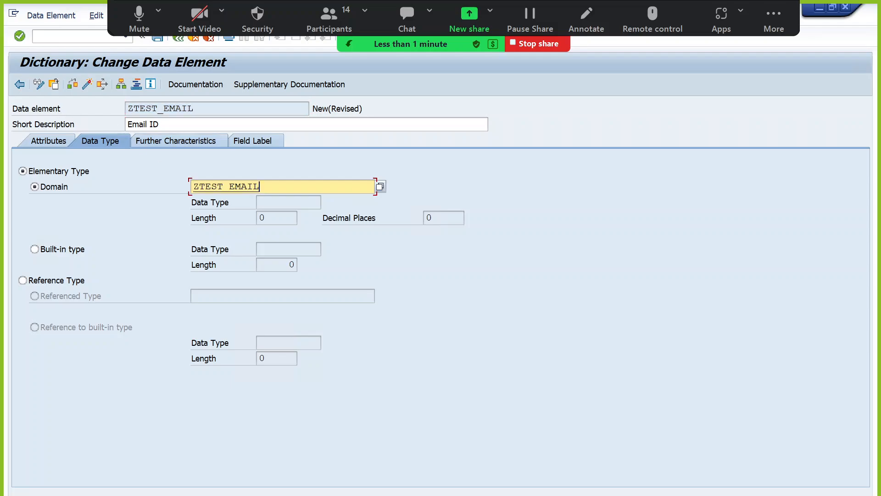
key(Return)
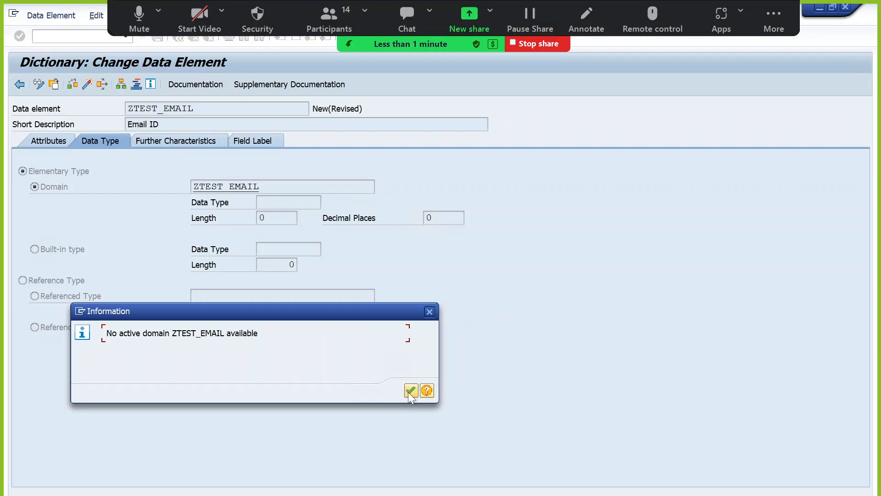
key(Return)
Save the data element in package $TMP and start creating the domain ZTEST_EMAIL
double_click(241, 187)
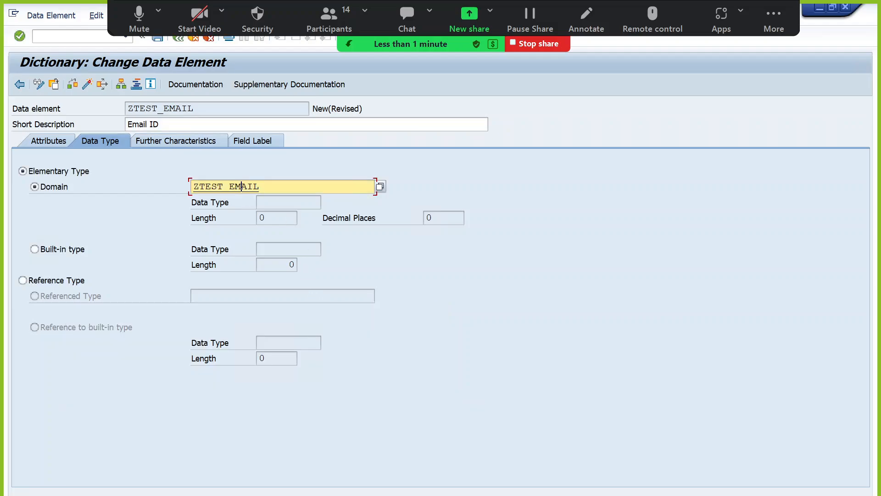
click(207, 285)
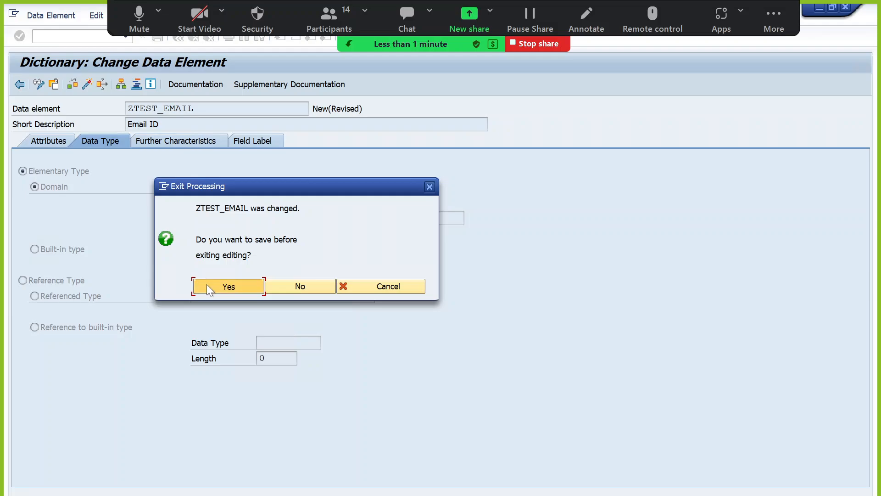
click(311, 328)
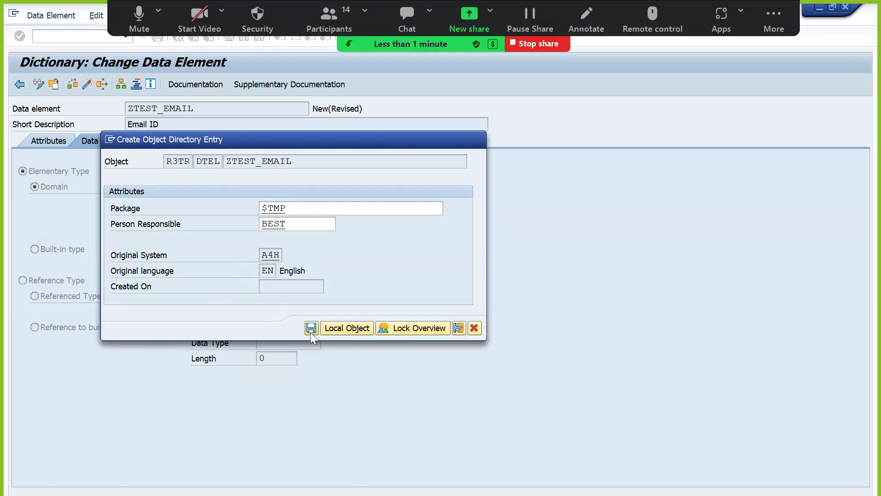
click(220, 296)
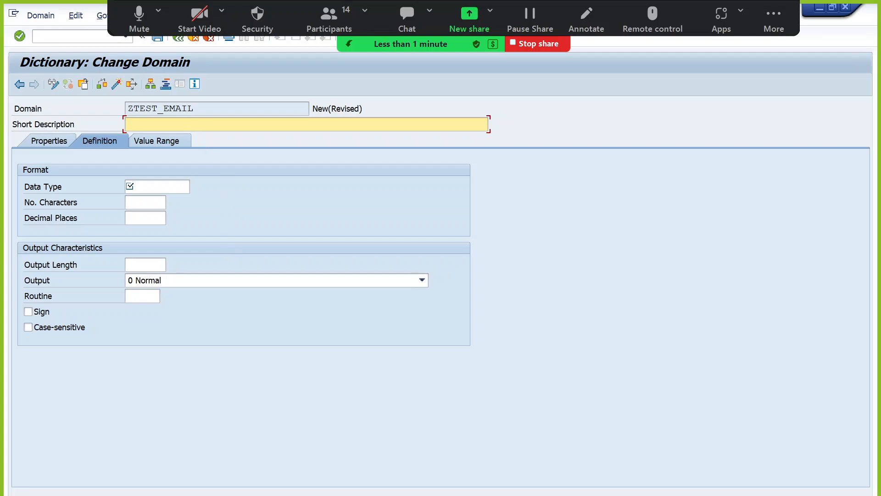
Define the domain with short description "Email ID", data type CHAR and 50 characters
text(Email ID)
key(Tab)
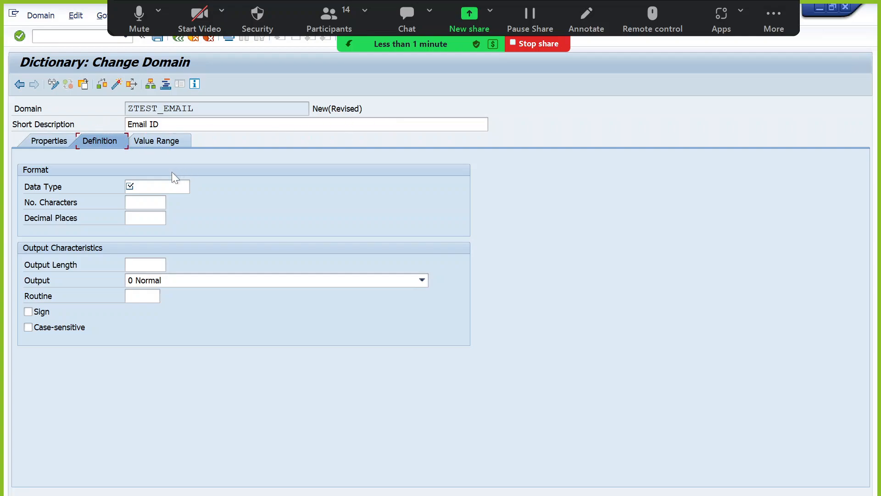
click(168, 186)
click(165, 198)
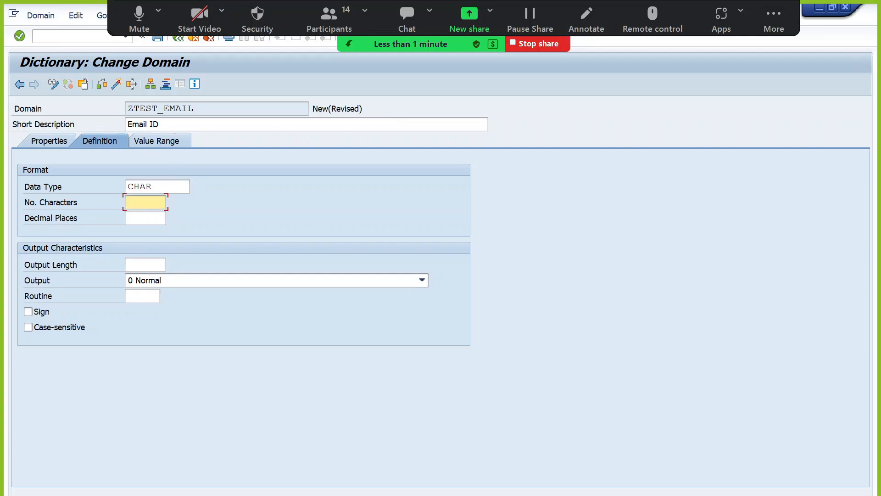
click(164, 217)
key(Delete)
text(50)
key(Return)
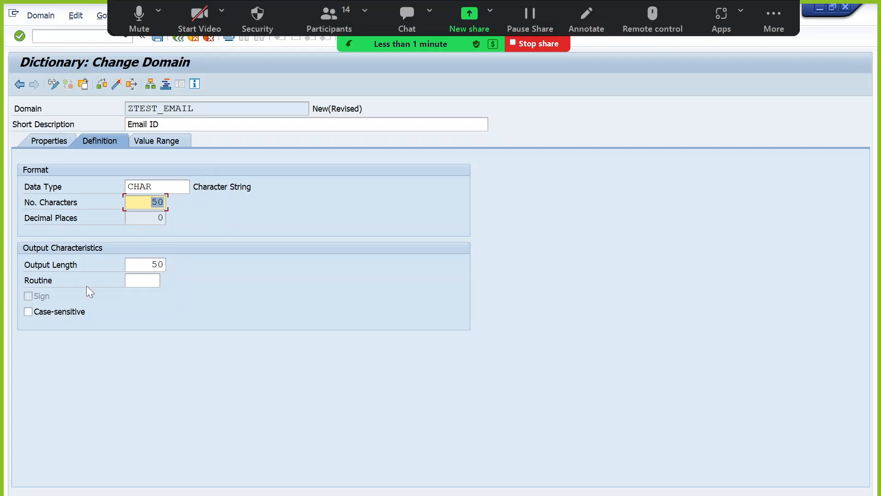
Save the domain ZTEST_EMAIL to its package and activate it
click(158, 38)
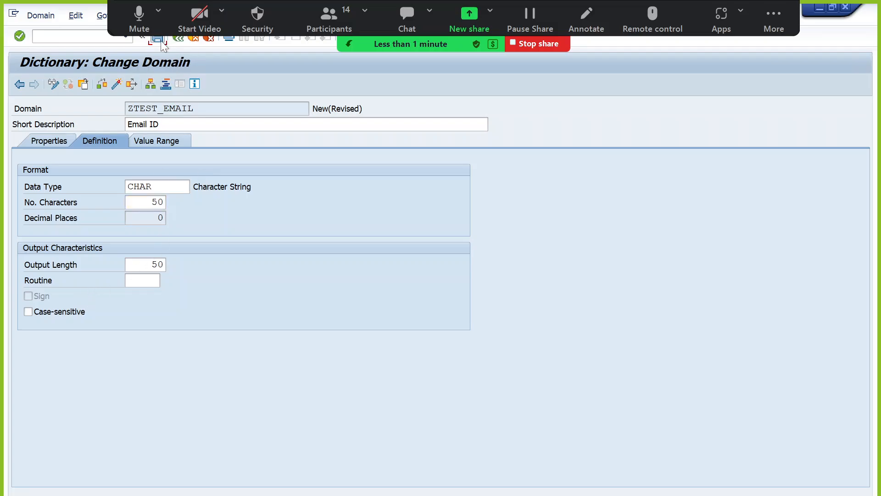
click(311, 327)
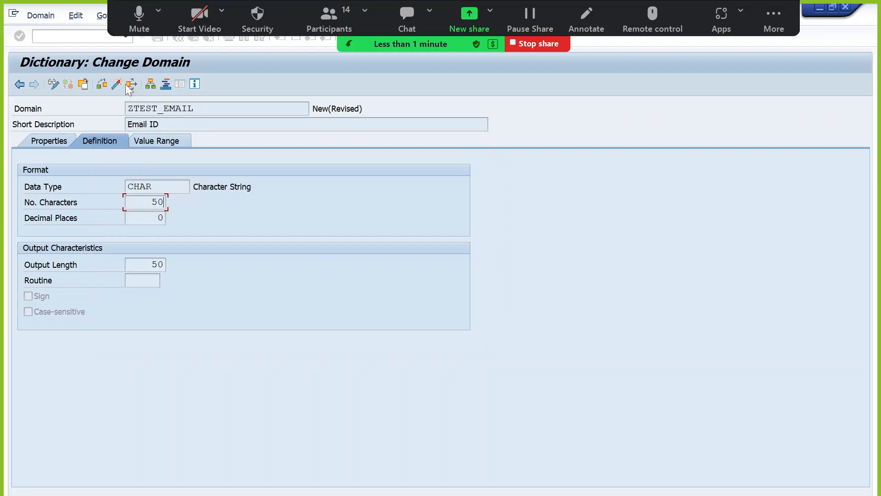
click(116, 83)
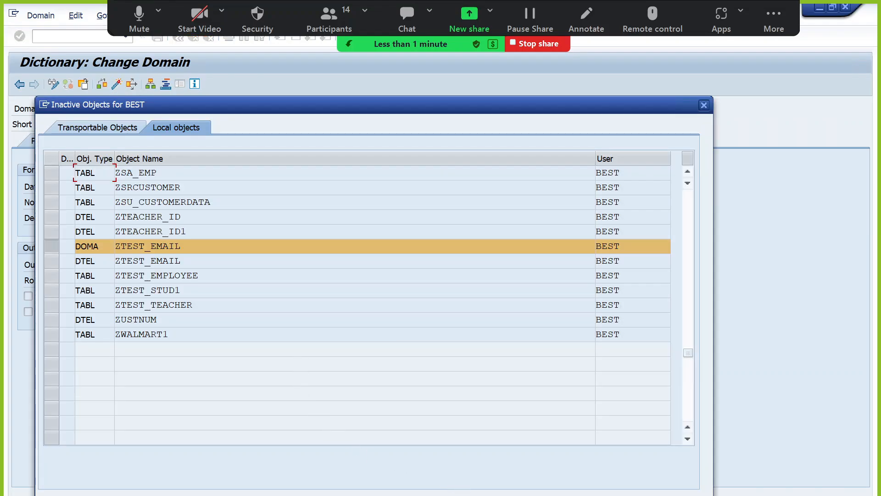
click(546, 495)
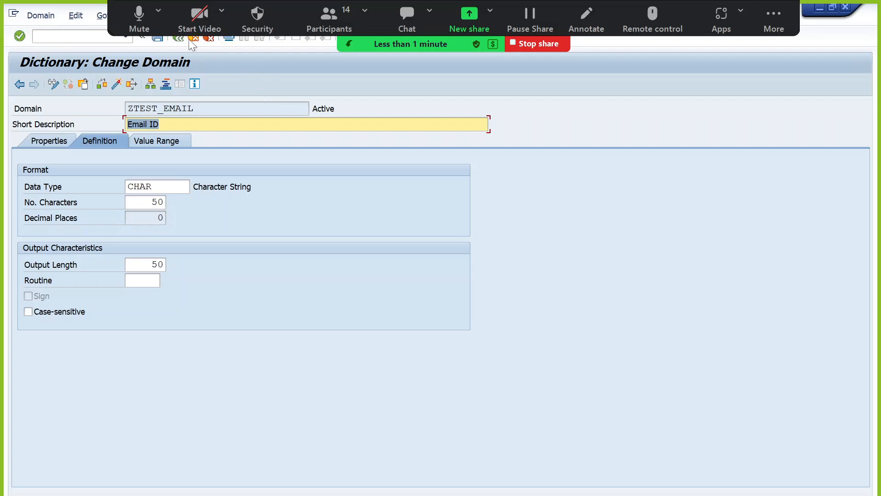
Activate the data element ZTEST_EMAIL, dismissing the meeting notice, and return to the ZTEST_EMPLOYEE table
click(177, 42)
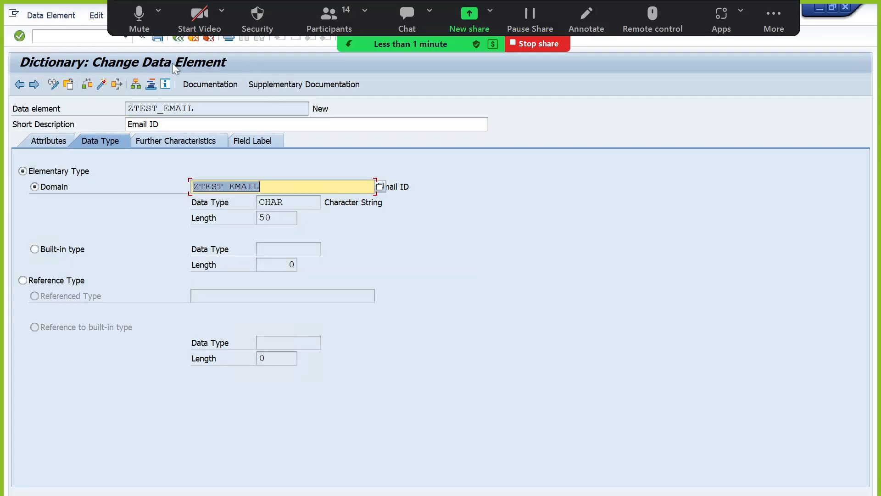
click(98, 86)
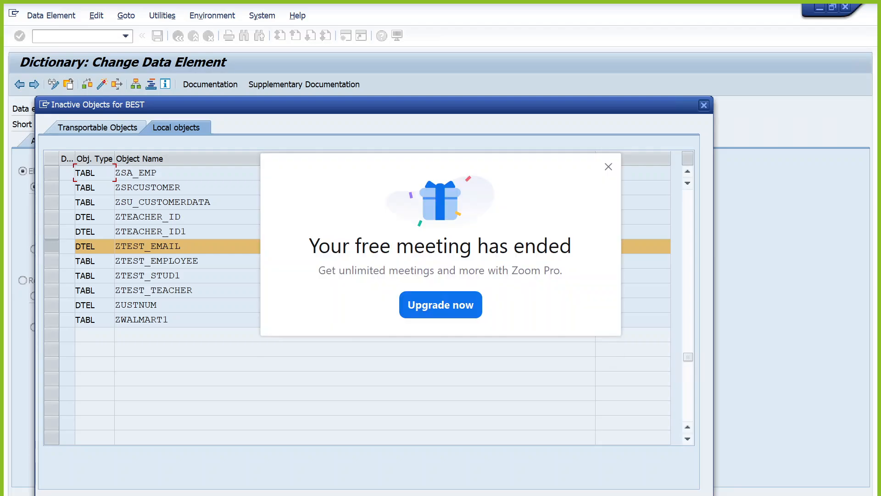
click(607, 166)
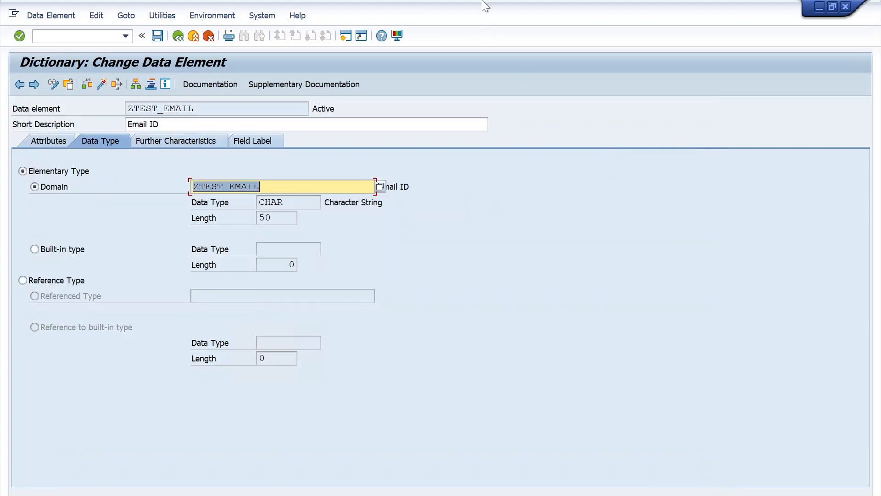
mouse_move(560, 1)
click(641, 12)
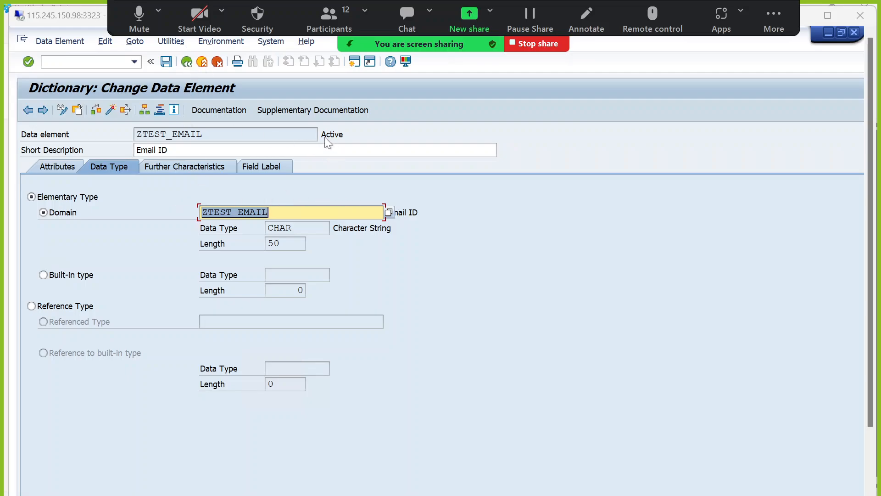
click(187, 61)
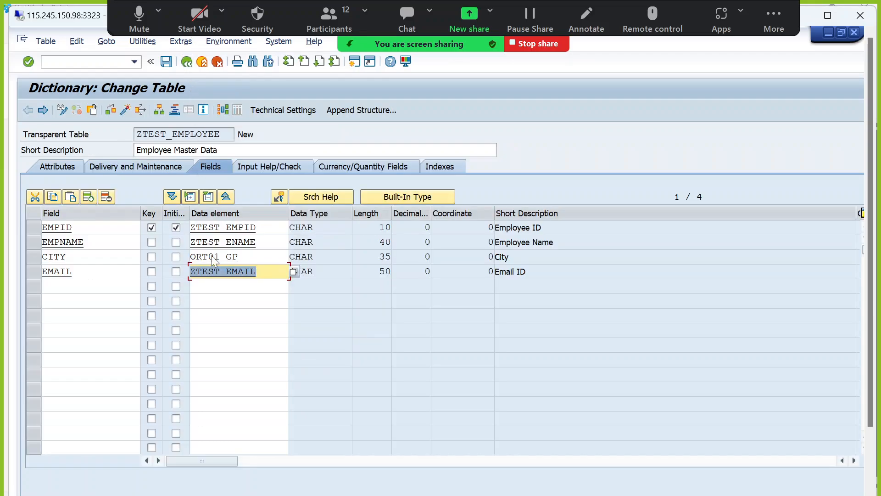
Review the table's EMAIL row and the data elements assigned to the EMPID, EMPNAME and CITY fields
click(296, 271)
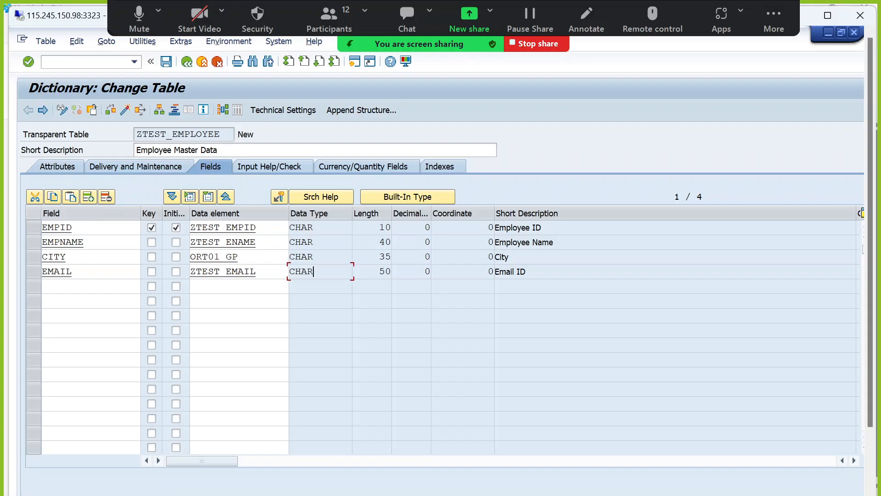
click(87, 271)
click(87, 286)
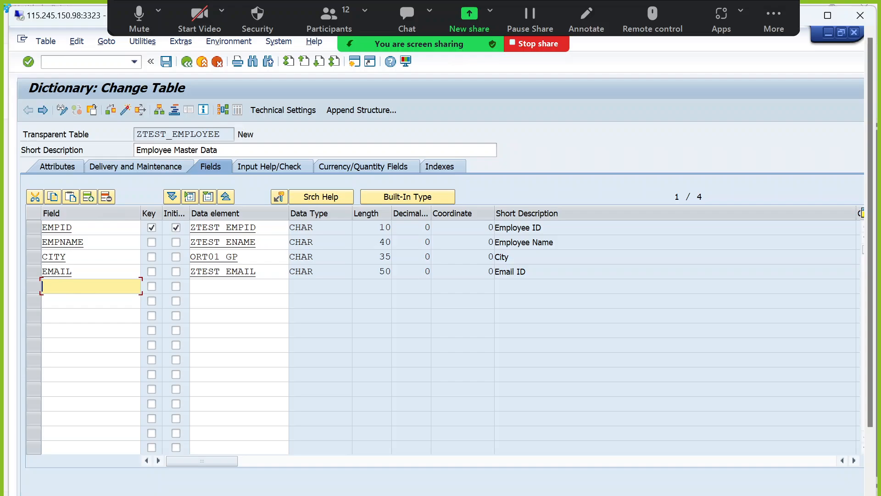
drag(261, 228, 190, 228)
click(250, 242)
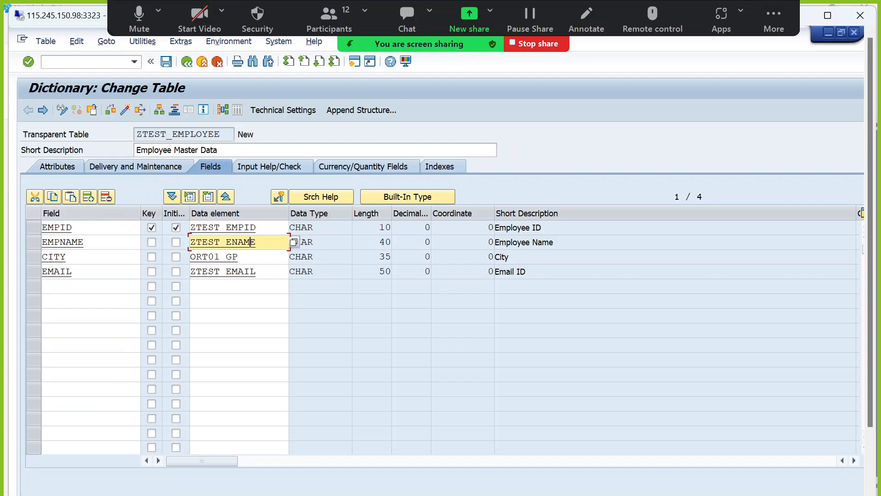
drag(261, 242, 196, 242)
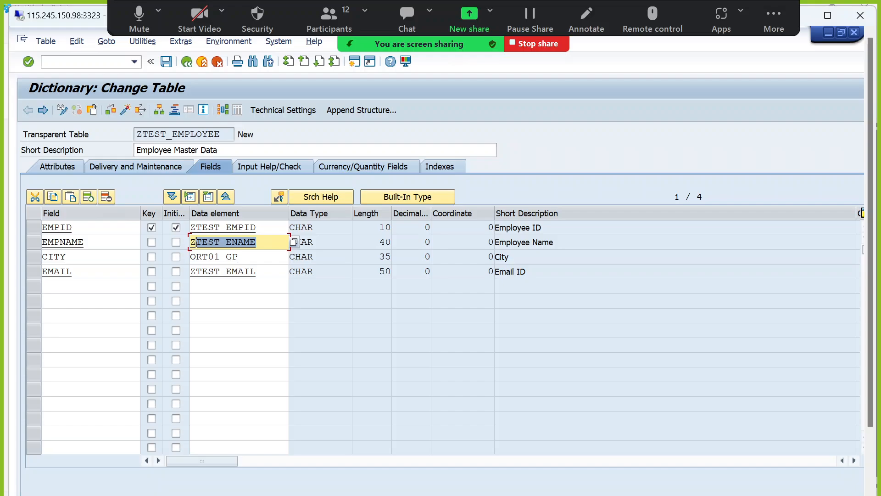
click(258, 242)
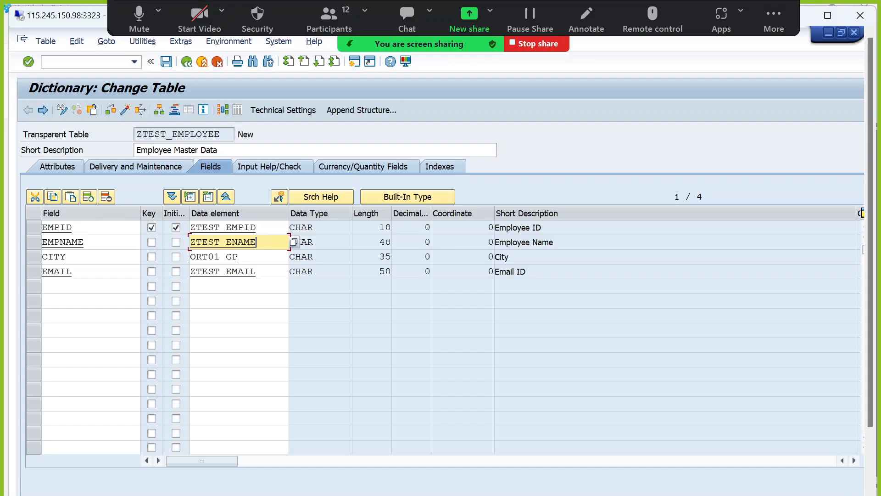
drag(250, 257, 190, 256)
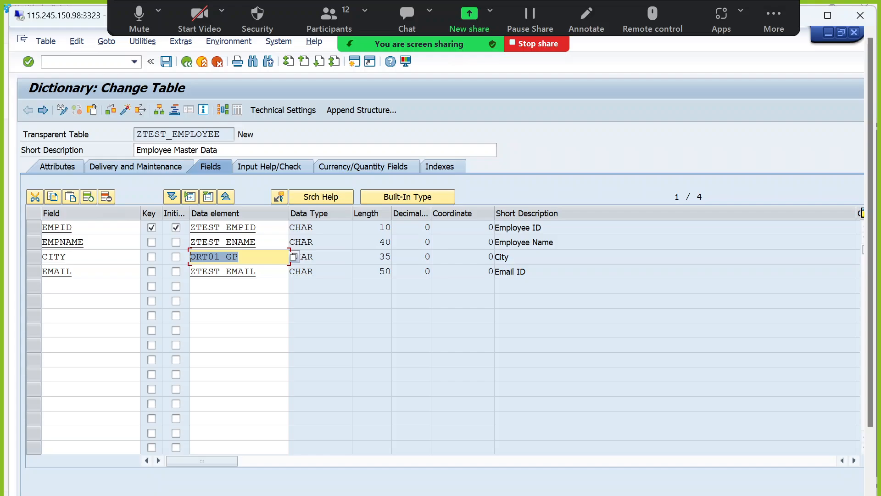
Inspect the definition of the EMPID field's data element and return to the table
double_click(198, 227)
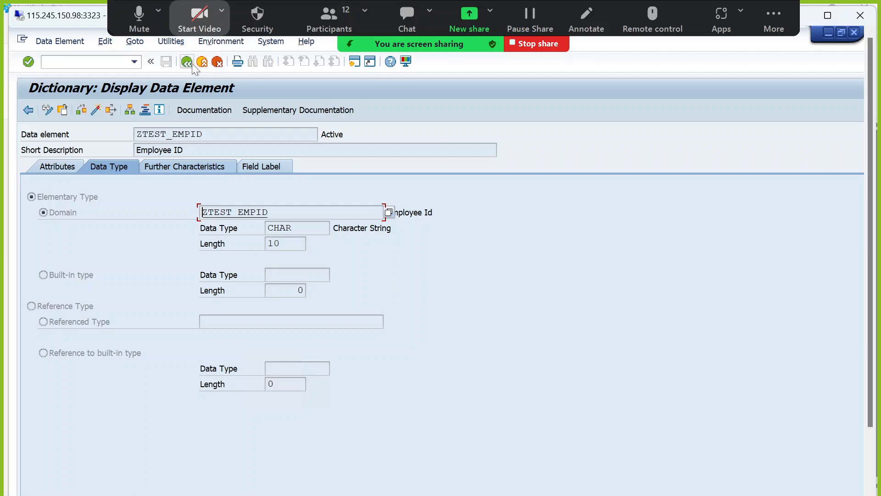
click(192, 63)
Add a PHONE field below EMAIL and assign it the data element ZTEST_PHONE
click(99, 287)
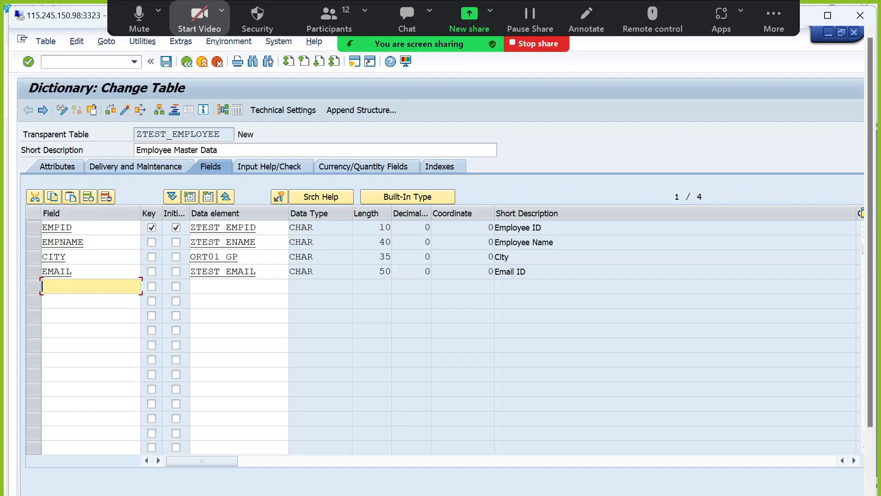
text(phone)
key(Tab)
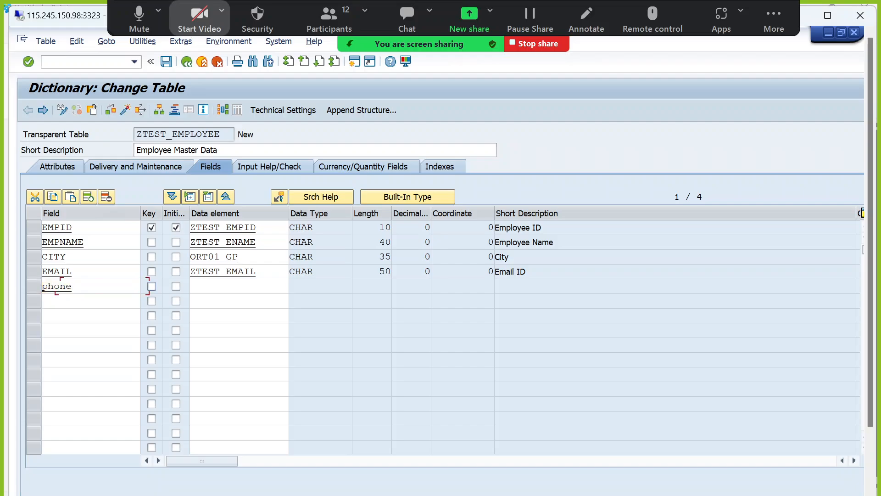
key(Tab)
key(Tab)
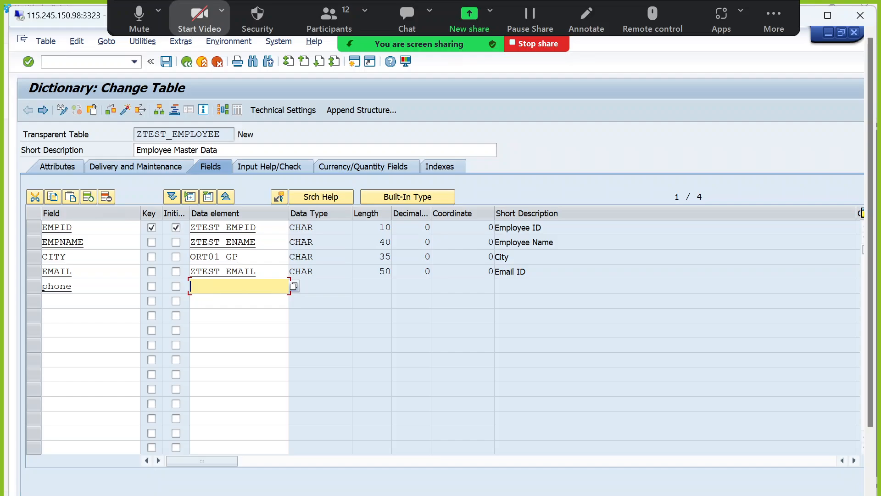
text(Z)
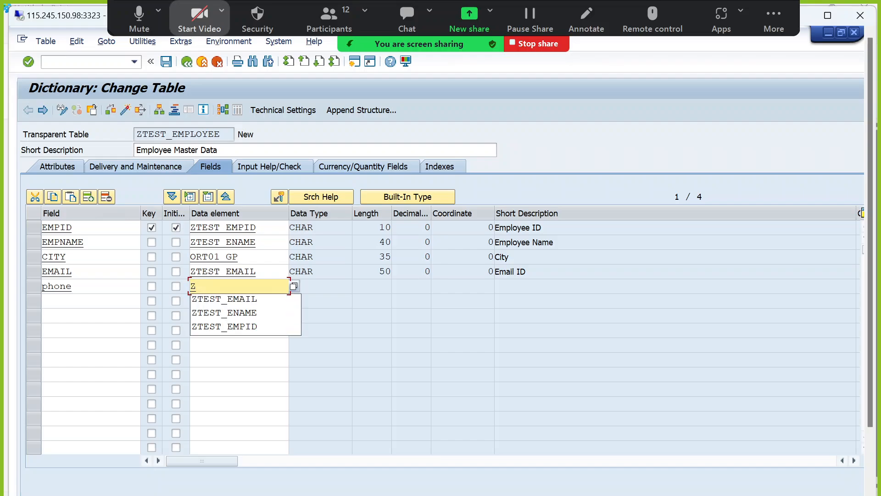
text(TEST_PHONE)
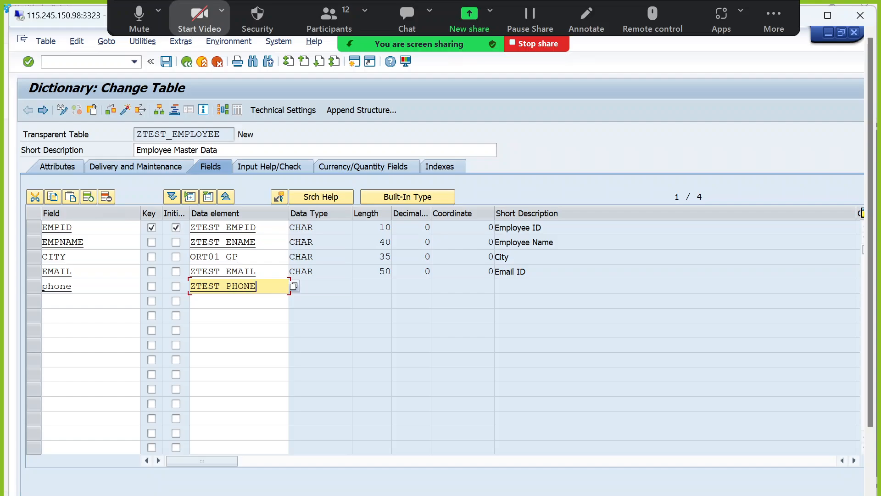
key(Return)
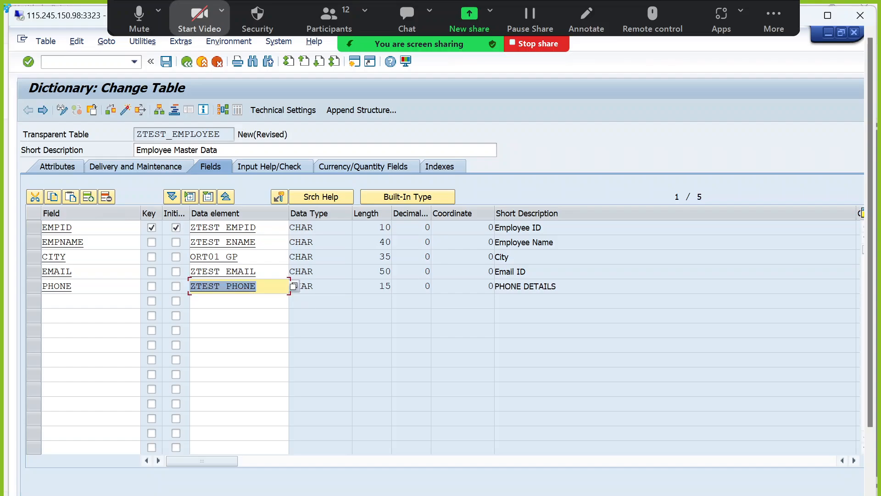
Change the PHONE field's data element to ZTEST_PHONE1
click(244, 286)
click(488, 286)
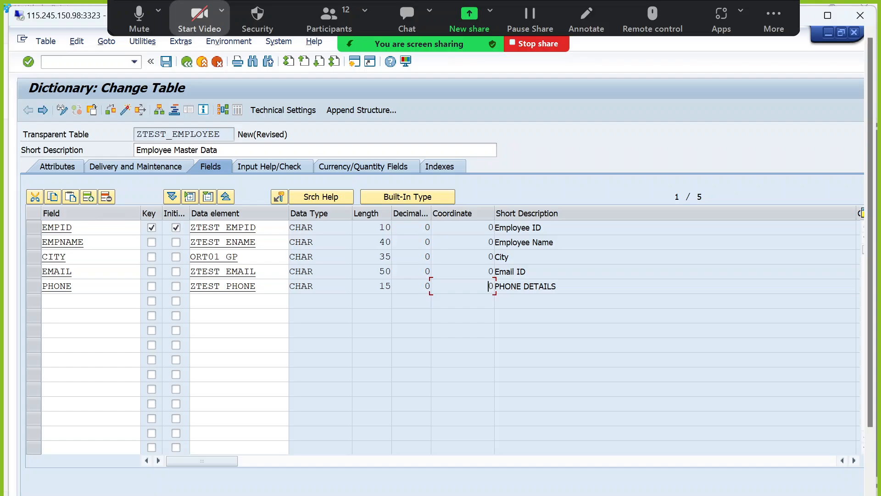
click(257, 286)
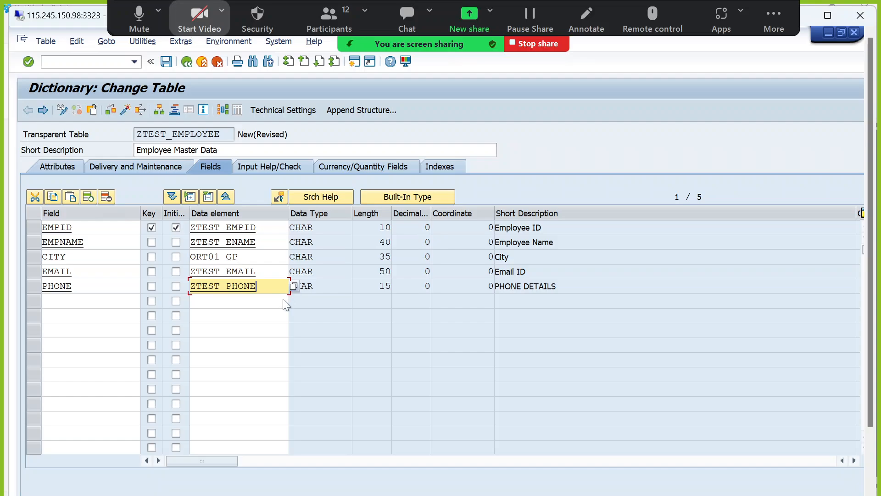
text(1)
key(Return)
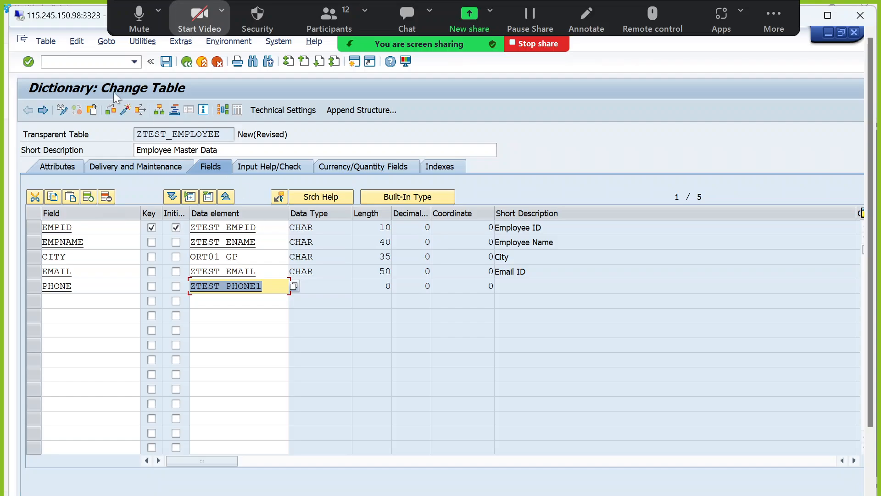
Create the data element ZTEST_PHONE1 from the PHONE row, saving the table and acknowledging the information message
double_click(86, 16)
click(223, 260)
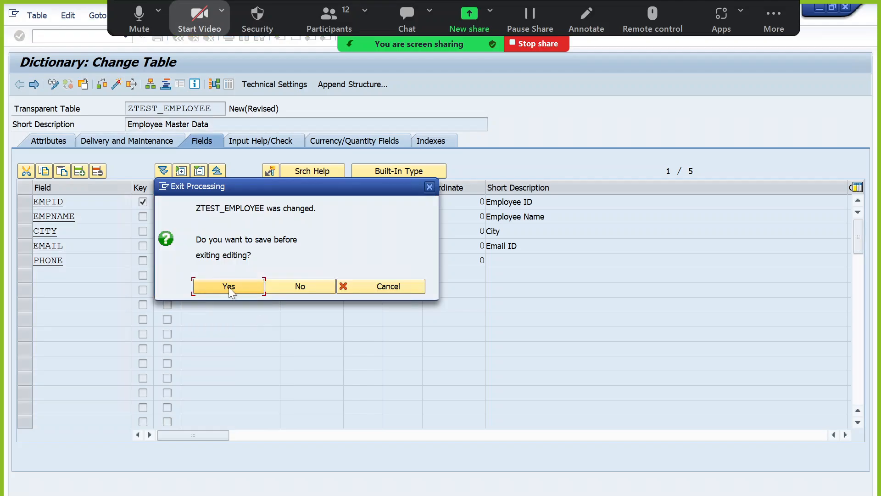
click(228, 287)
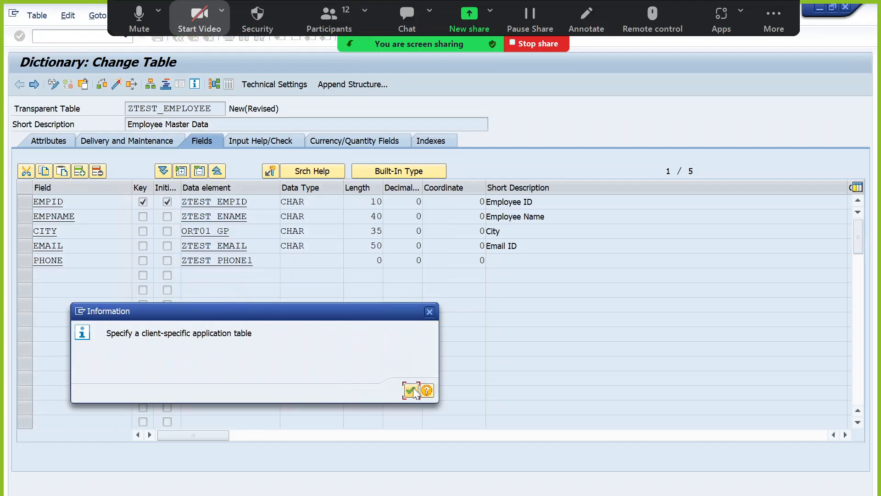
click(412, 390)
click(225, 302)
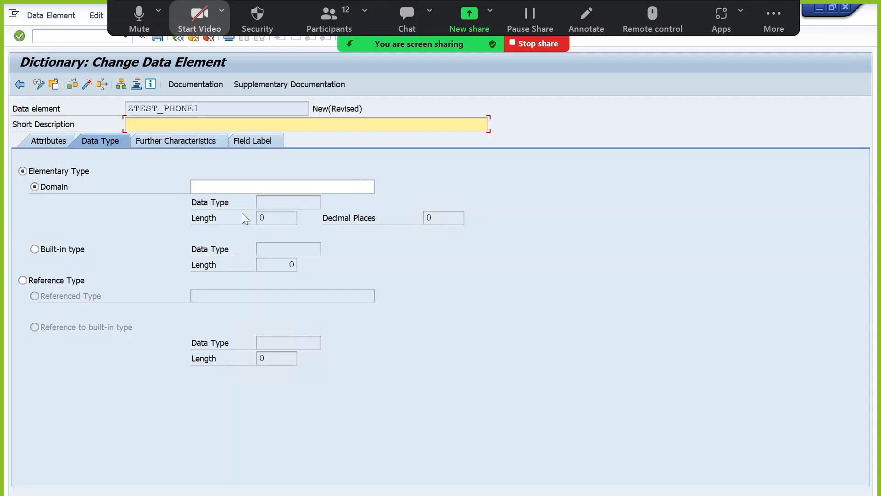
Enter "Phone Number" as the data element's short description and admit the participant from the meeting's waiting room
text(Ph)
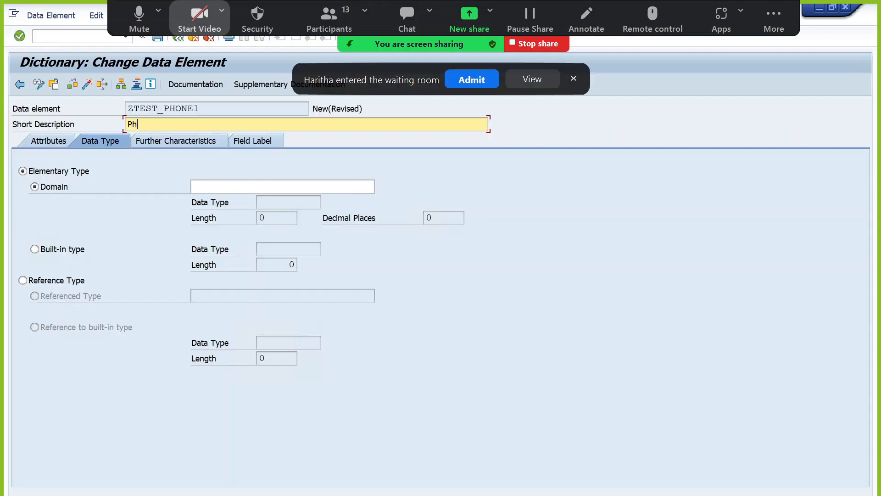
text(one Number)
click(471, 77)
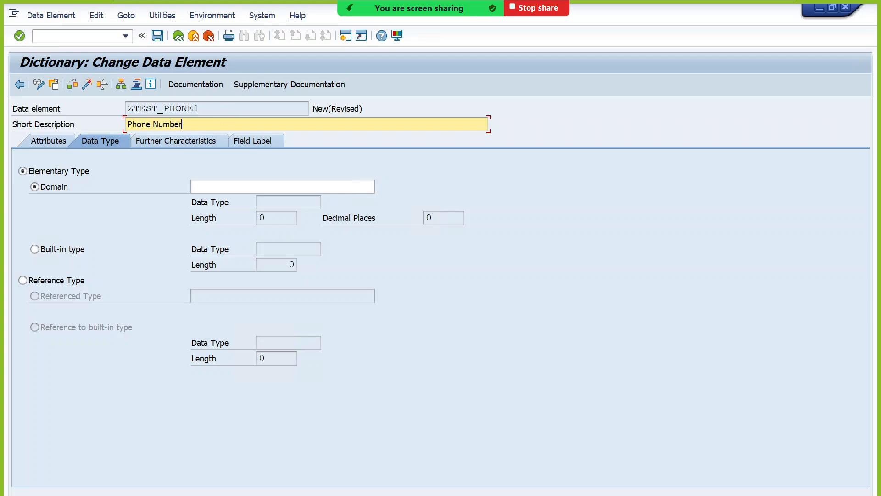
click(267, 187)
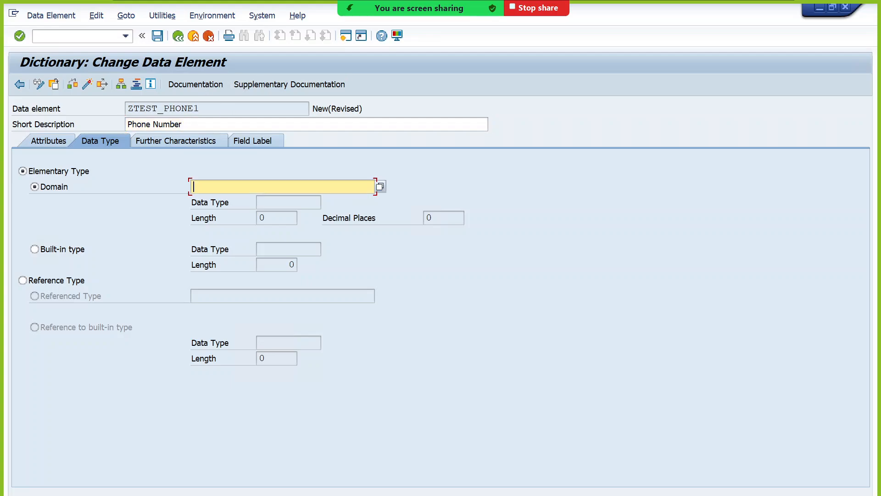
Enter "Phone" as the short field label of the data element
click(273, 142)
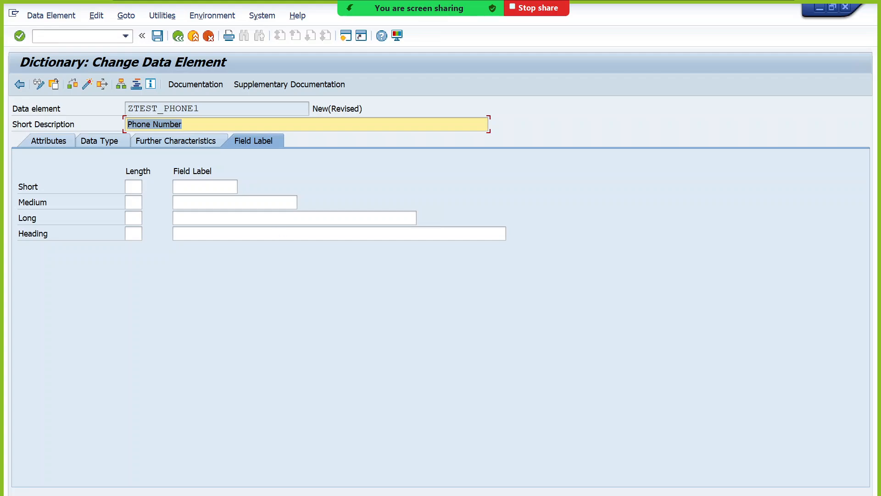
click(235, 203)
click(205, 187)
text(Pho)
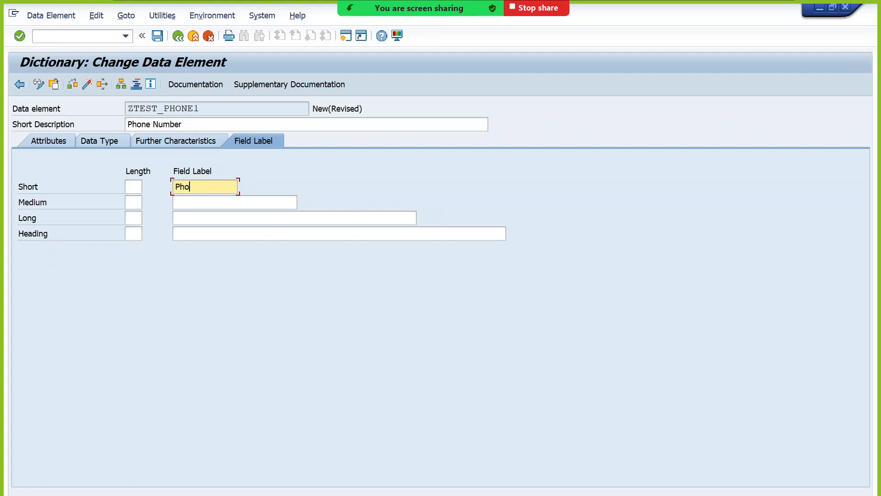
text(ne)
key(Tab)
key(Tab)
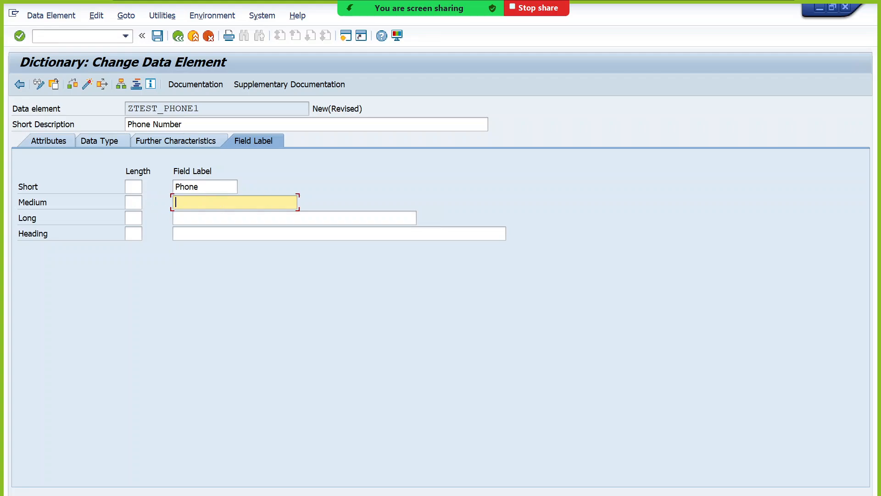
Copy "Phone" into the medium, long and heading labels, and append "Number" to the long label
click(205, 187)
key(shift+Home)
key(ctrl+c)
key(End)
click(235, 202)
key(ctrl+v)
key(Down)
key(ctrl+v)
key(Down)
key(ctrl+v)
key(Up)
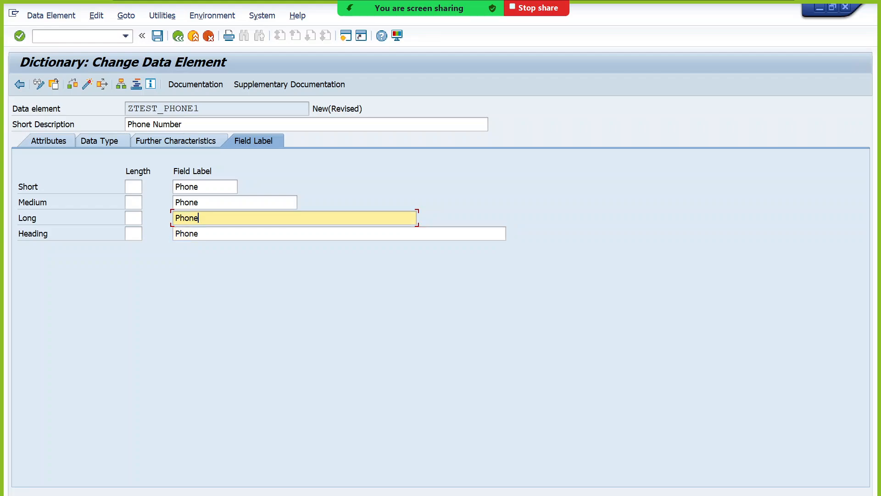
text(Number)
Assign the domain ZTEST_PHONE1 to the data element and dismiss the information message
click(101, 140)
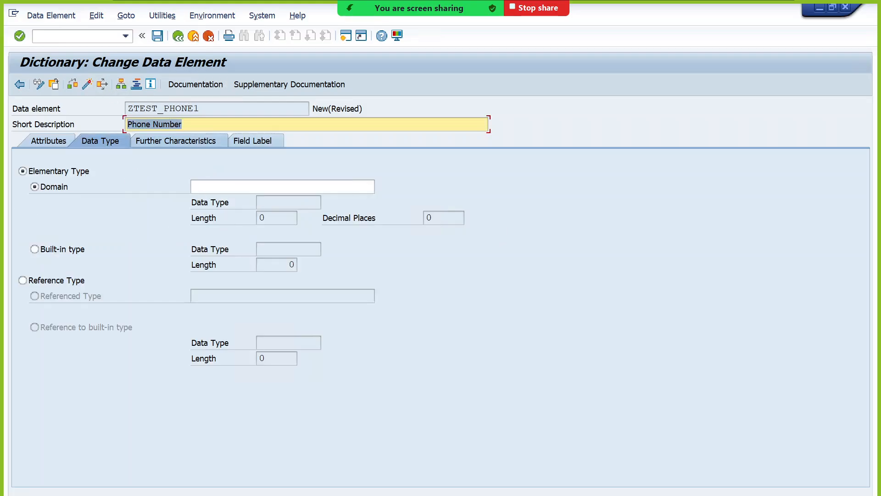
drag(202, 108, 34, 107)
key(ctrl+c)
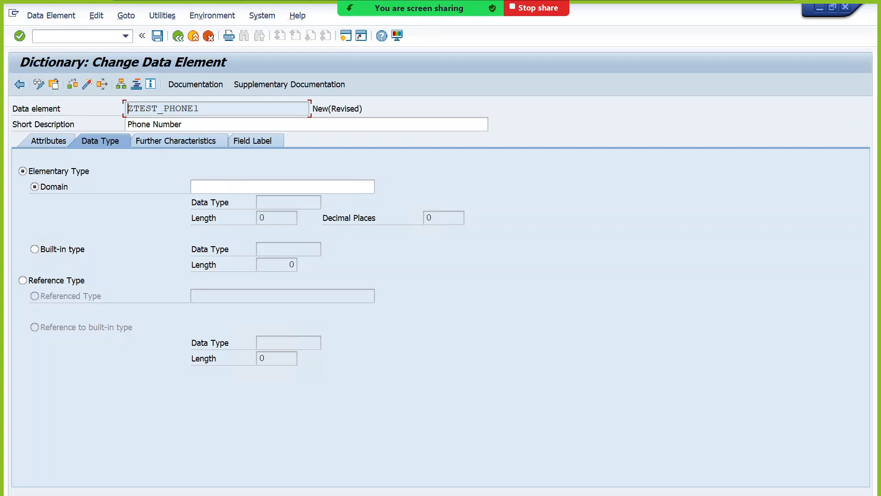
click(239, 187)
key(ctrl+v)
key(Return)
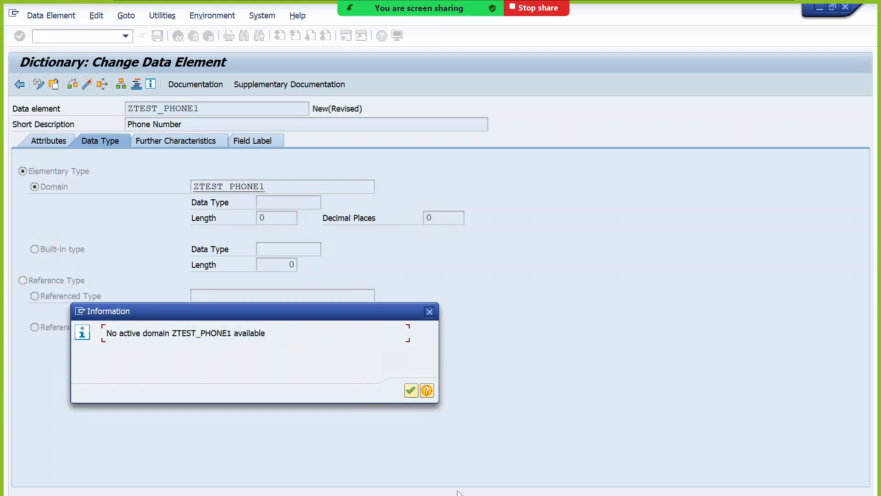
click(412, 392)
Create the domain ZTEST_PHONE1 from the domain assignment, saving the data element to its package
double_click(238, 187)
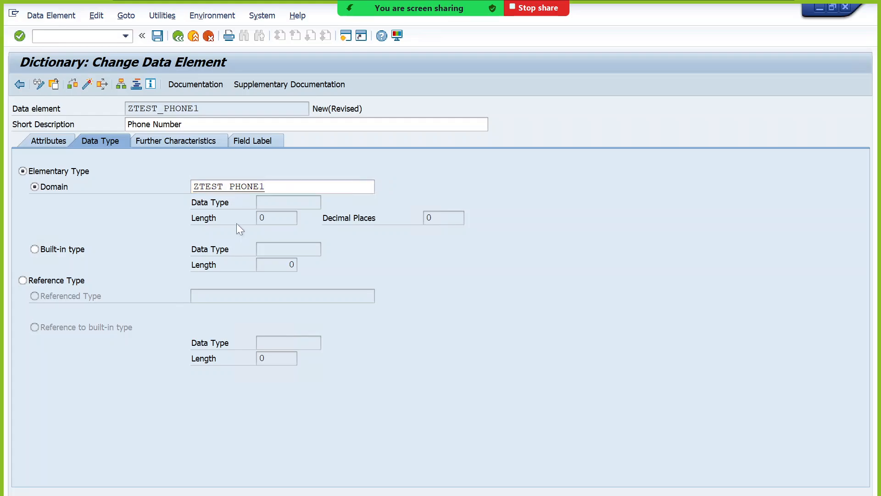
click(222, 292)
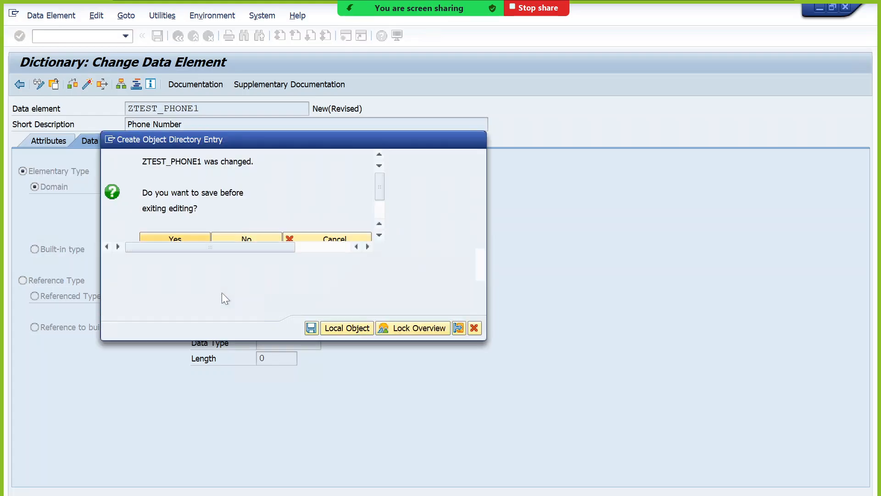
click(313, 329)
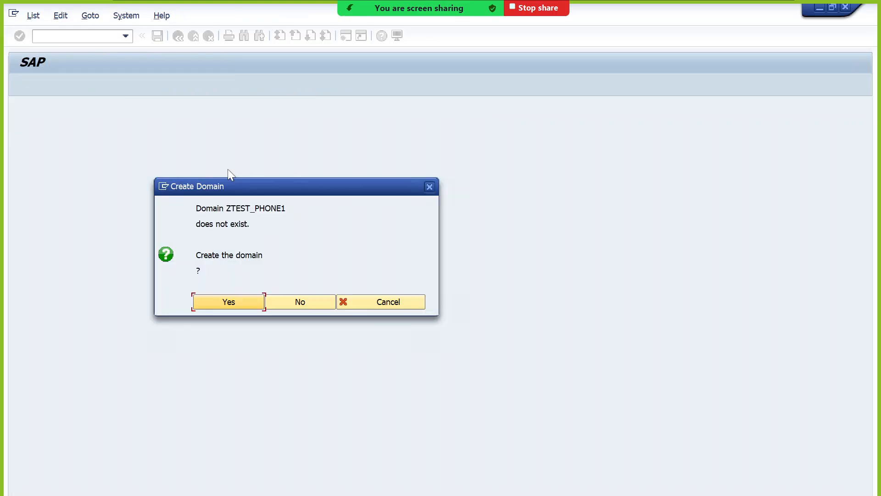
click(235, 303)
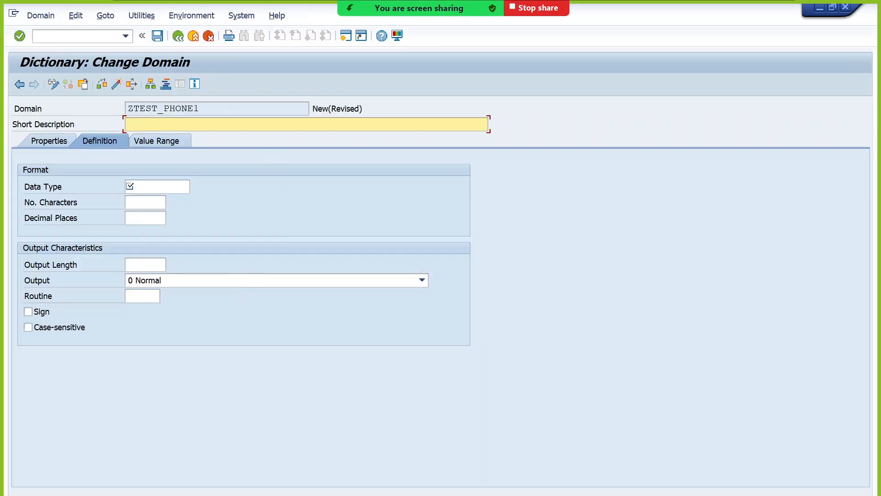
Define the domain with short description "Phone Number", data type NUMC and 10 characters
text(Phone Number)
click(163, 181)
click(167, 199)
drag(156, 187, 128, 187)
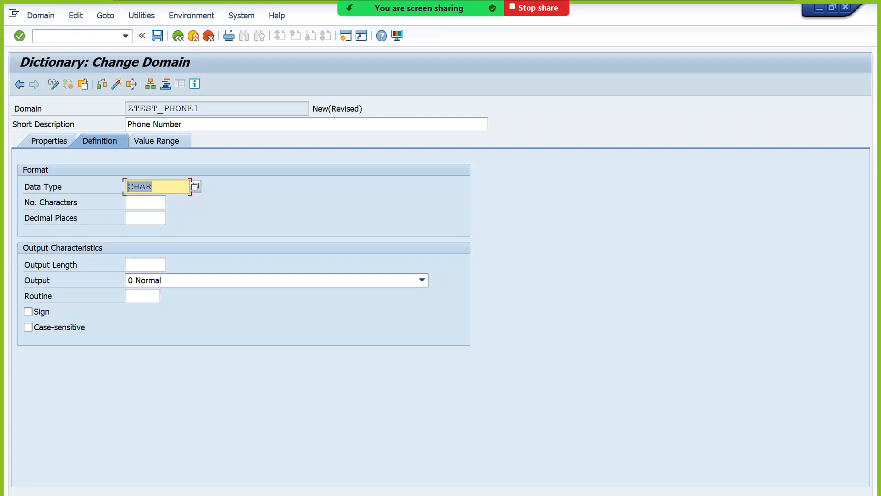
key(Delete)
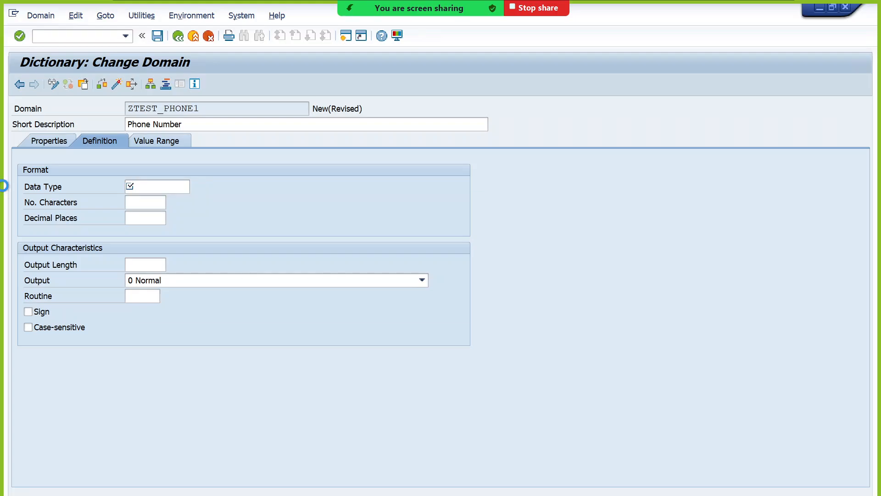
key(F4)
scroll(170, 351, down, 7)
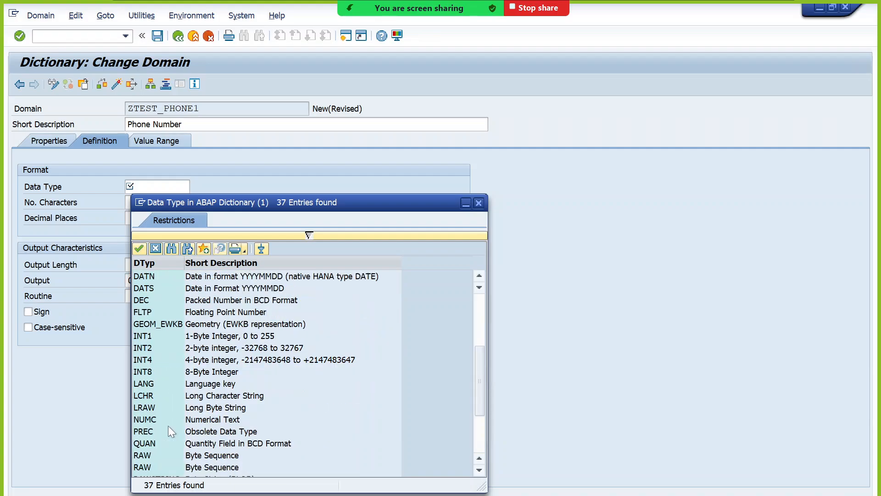
scroll(156, 370, up, 3)
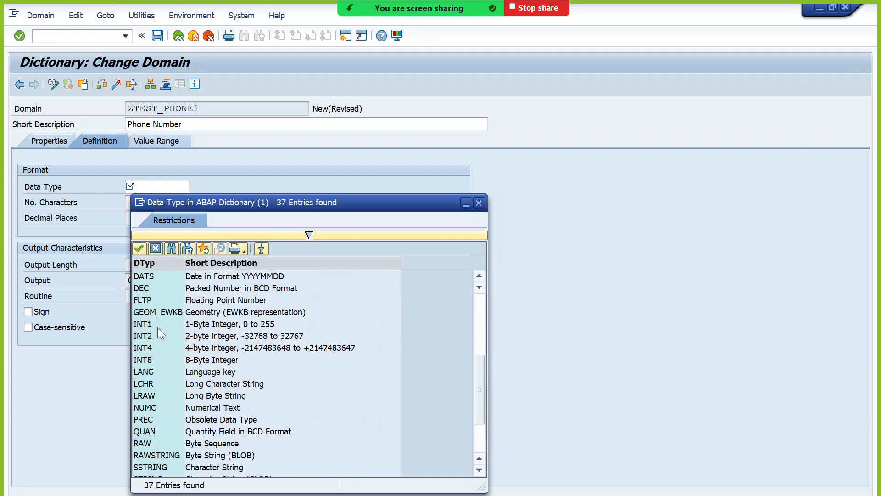
double_click(152, 408)
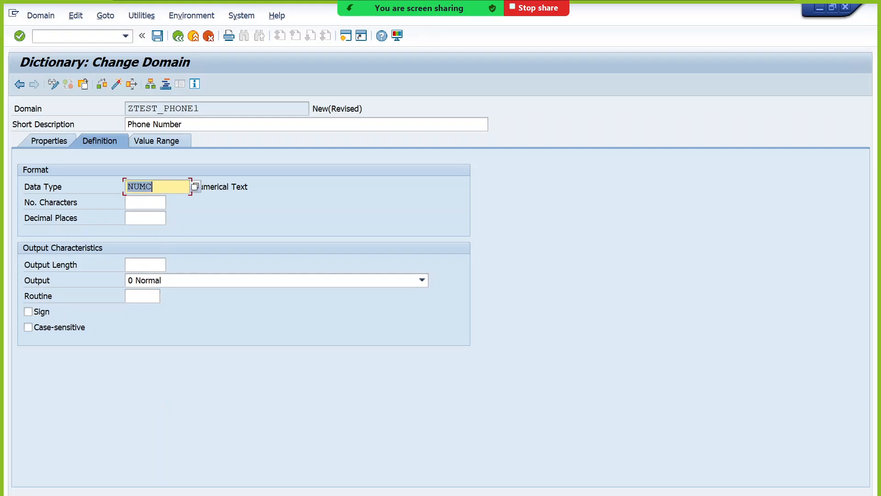
key(Tab)
text(10)
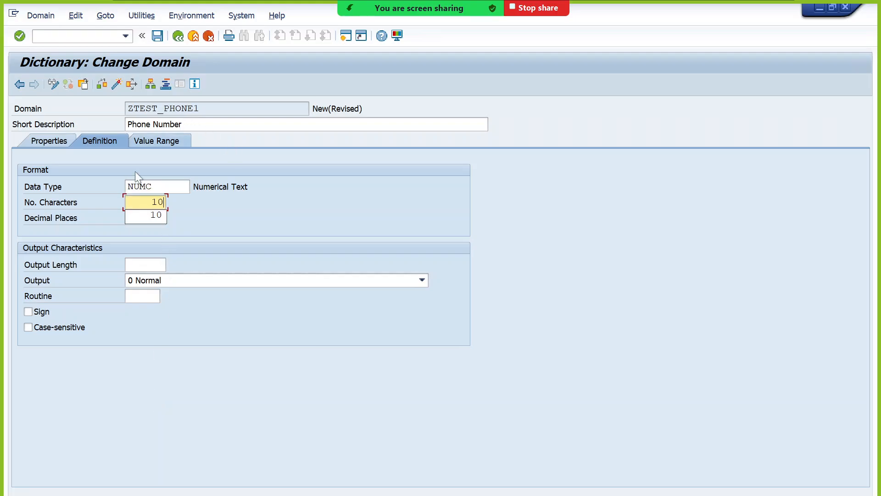
Activate the domain ZTEST_PHONE1, saving it to package $TMP, and return to the data element
click(113, 86)
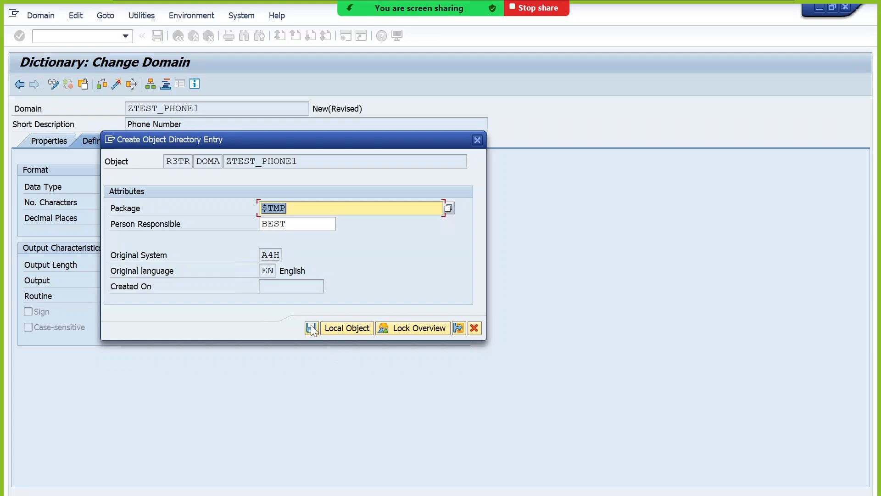
click(316, 323)
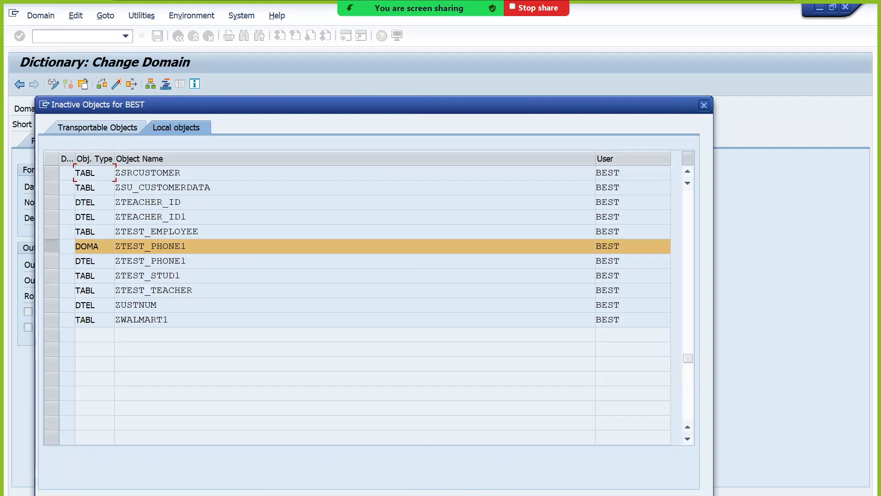
key(Return)
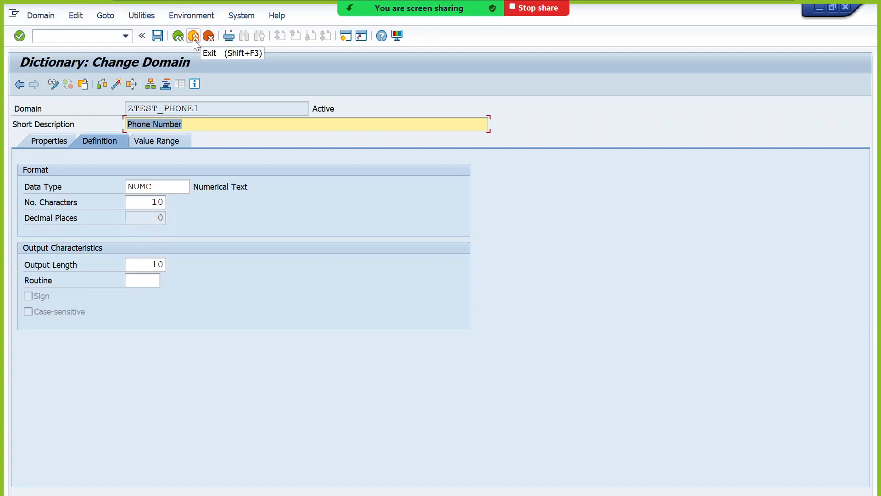
click(156, 146)
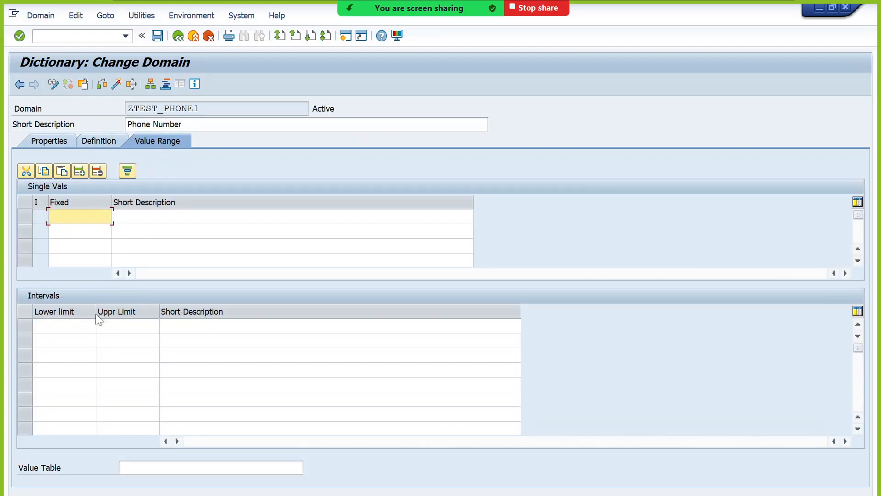
click(178, 37)
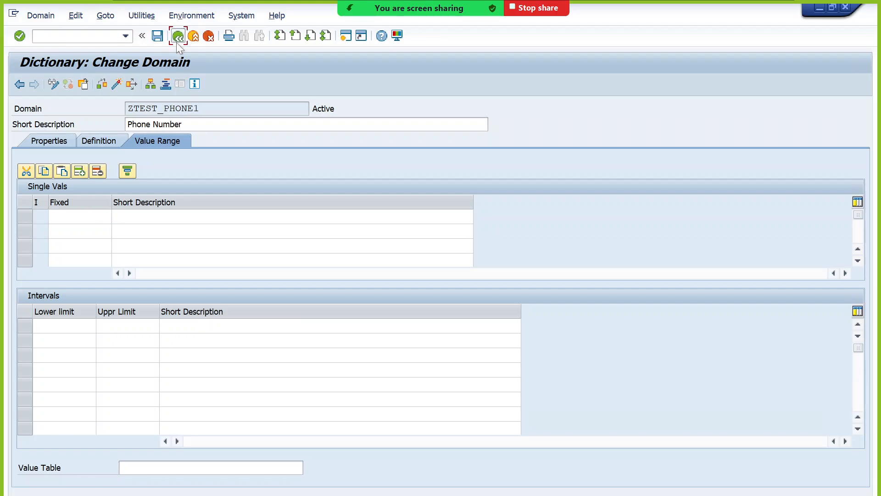
Activate the data element ZTEST_PHONE1, close the message help window and return to the table
click(99, 87)
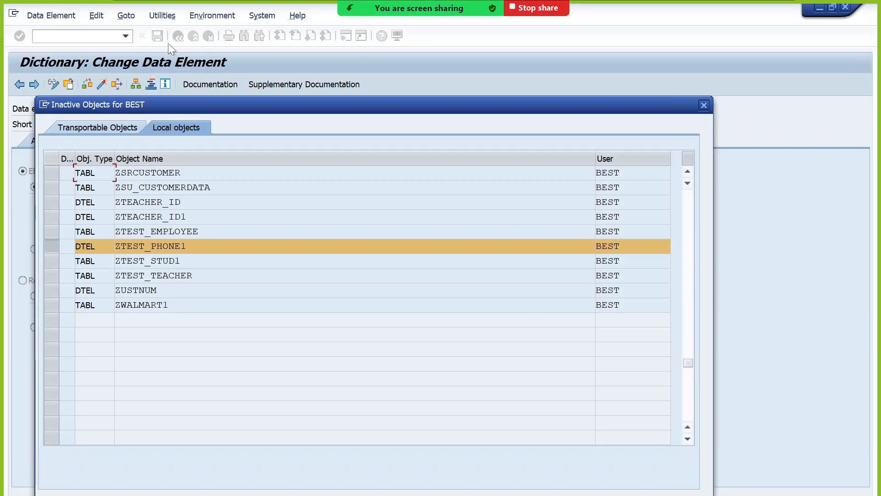
click(515, 494)
click(515, 491)
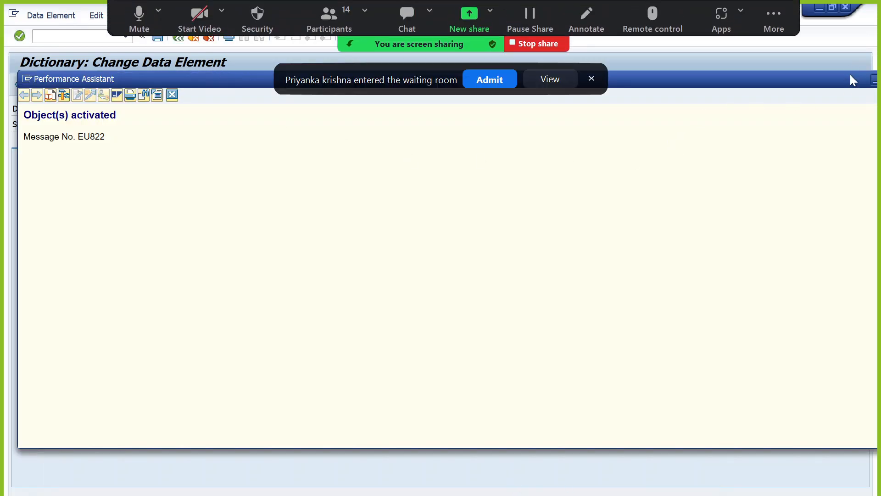
drag(850, 75, 601, 71)
click(490, 80)
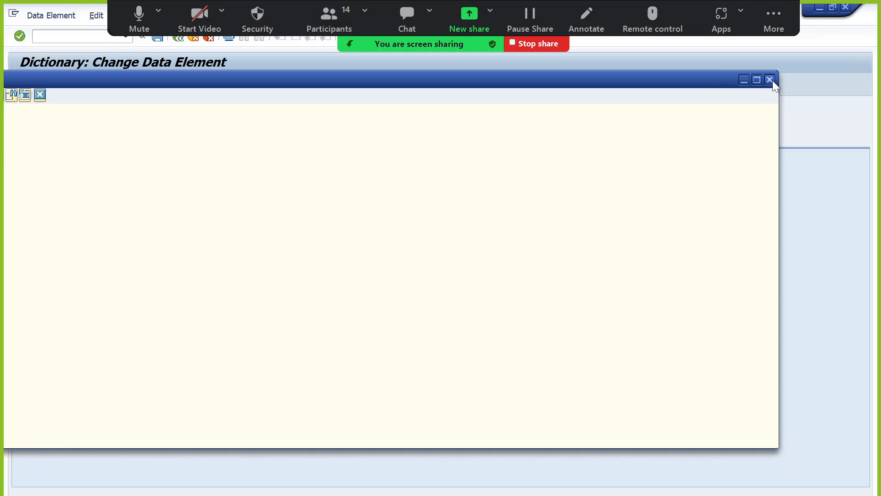
click(769, 79)
click(180, 38)
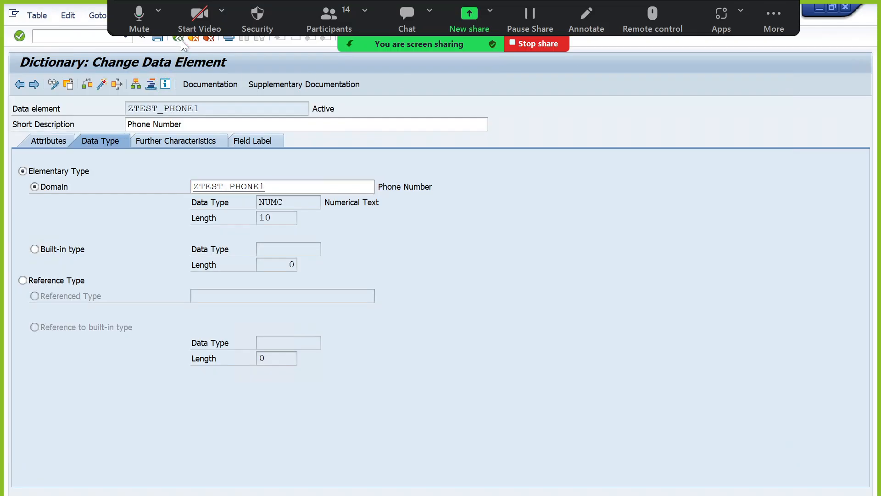
Review the PHONE field's data element, admitting the waiting meeting participant, and return to the table's field list
click(253, 261)
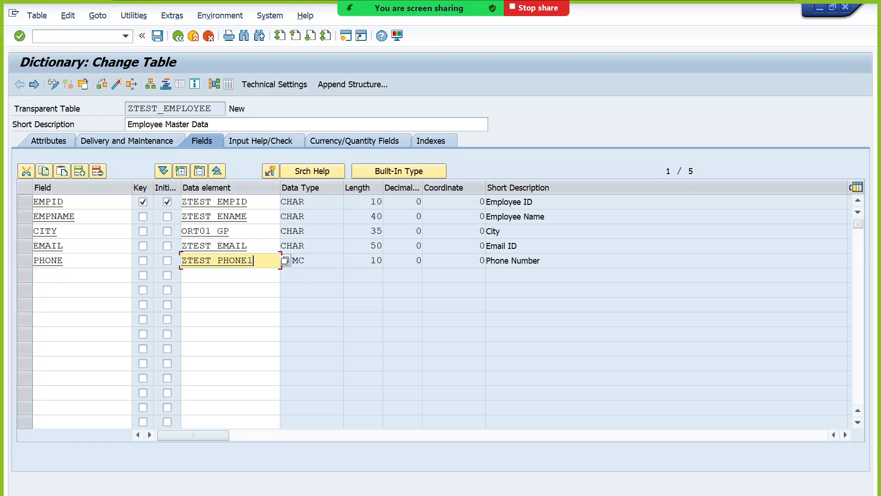
double_click(211, 263)
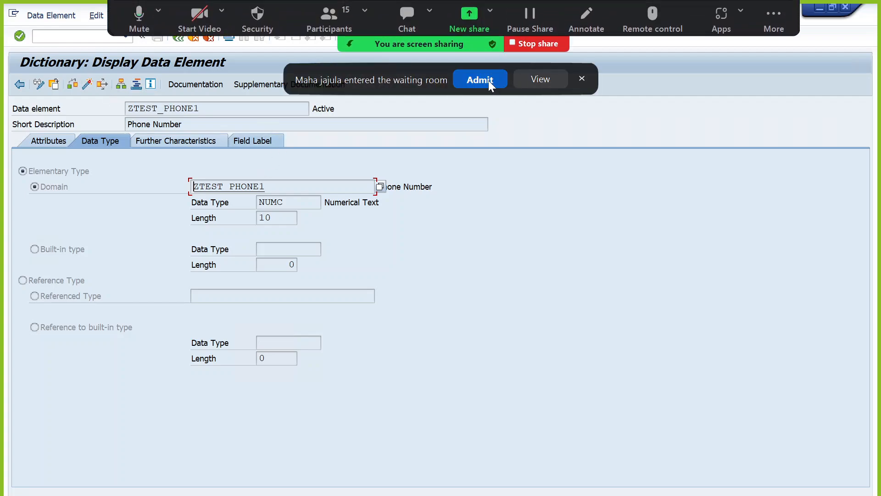
click(488, 81)
click(318, 12)
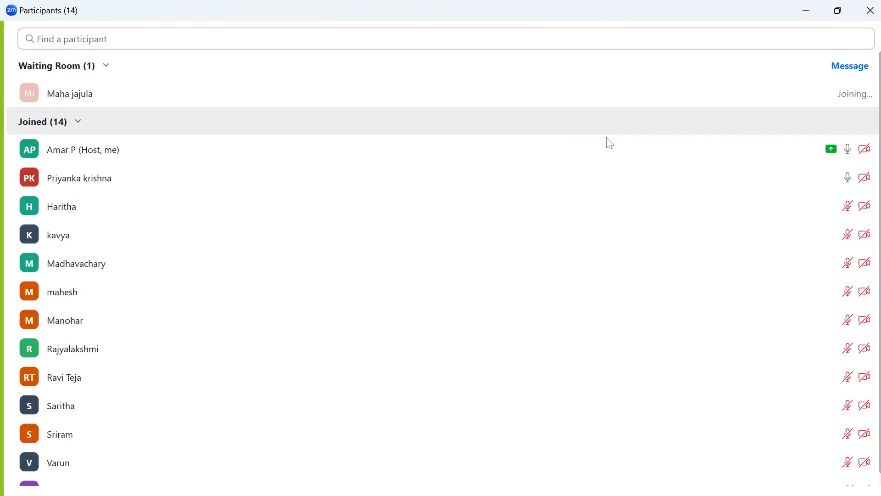
click(870, 10)
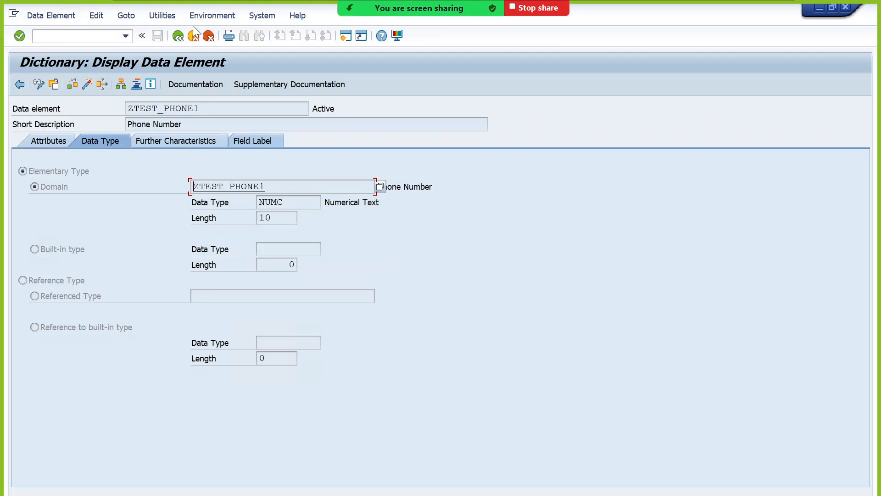
click(178, 37)
click(230, 276)
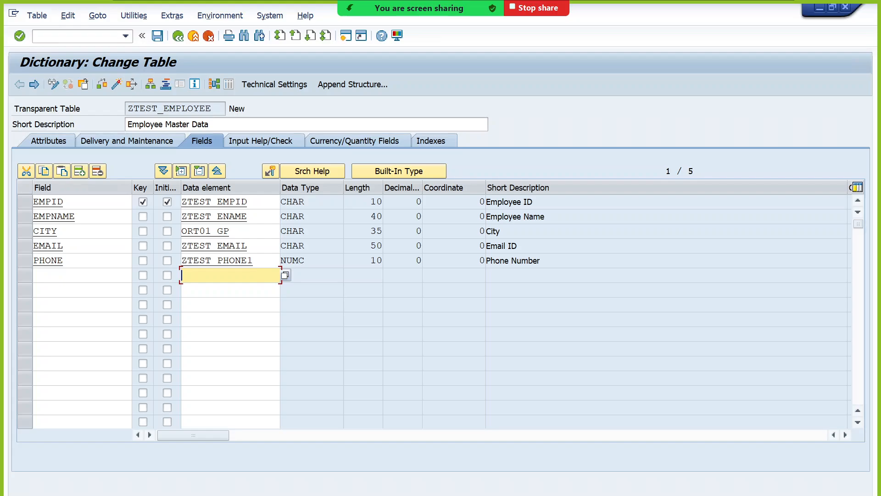
Save the table and set its technical settings to data class APPL0 and size category 0
click(154, 36)
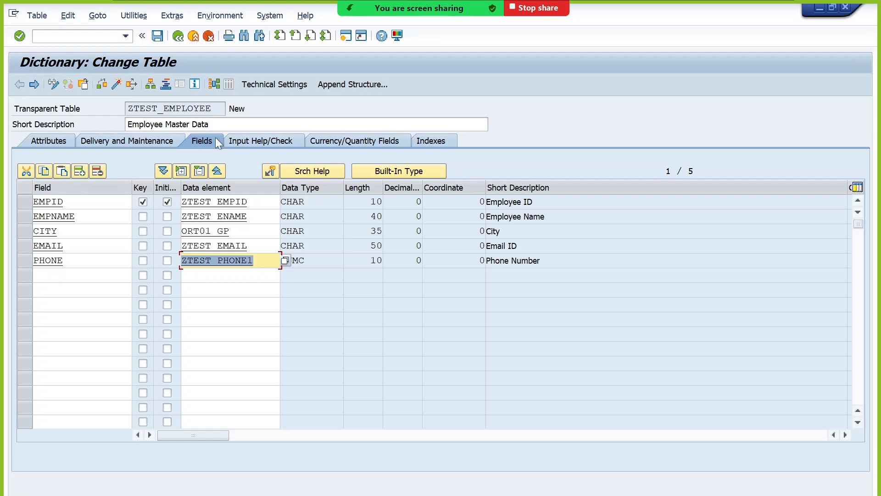
click(253, 86)
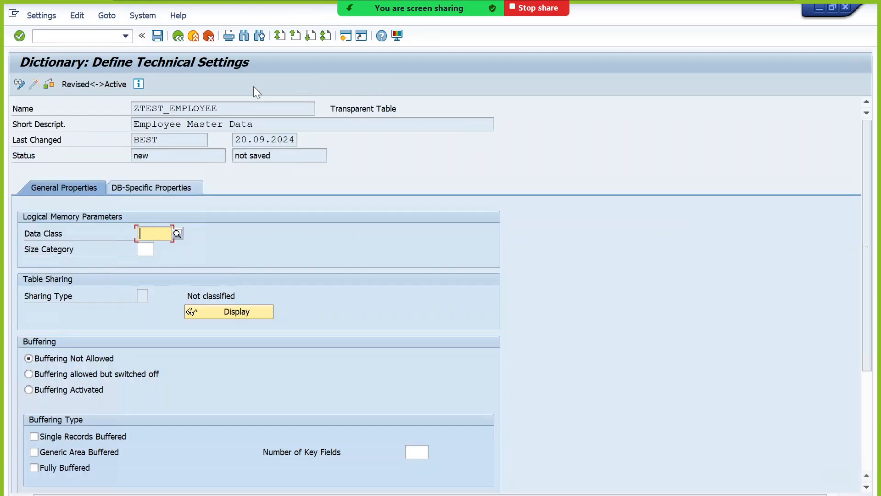
click(177, 233)
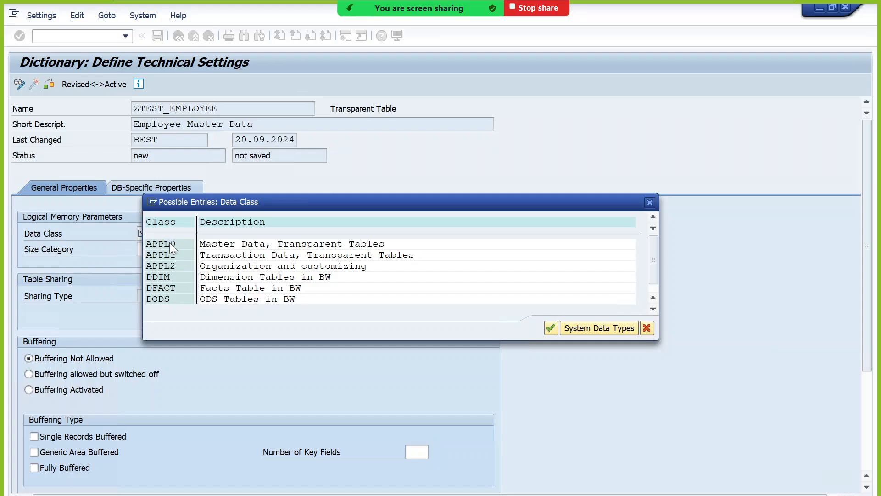
double_click(169, 242)
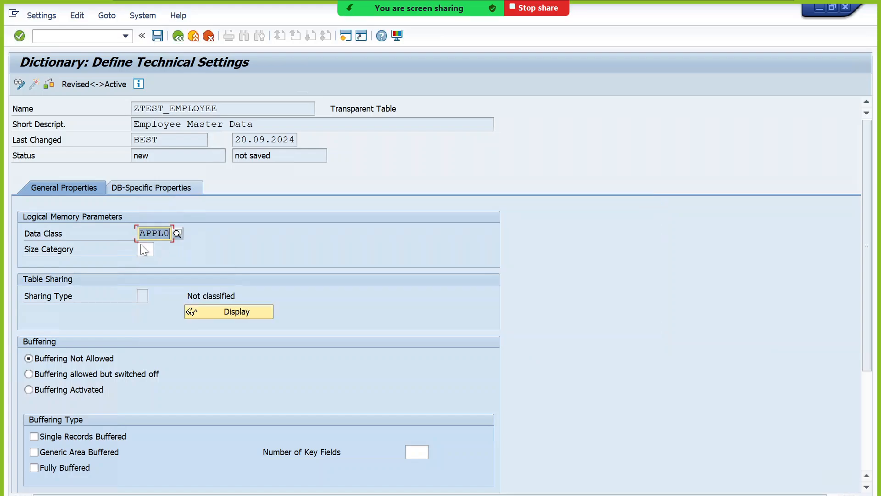
click(163, 252)
double_click(167, 246)
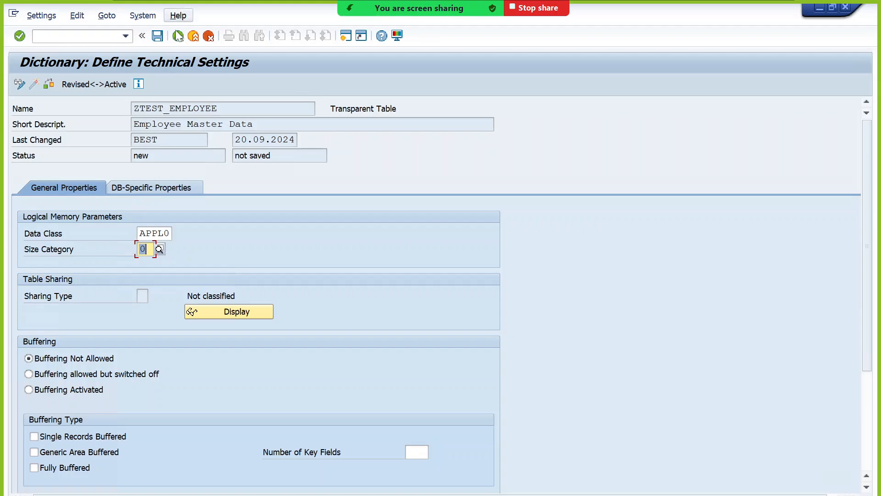
Save the technical settings and activate the table ZTEST_EMPLOYEE
click(154, 39)
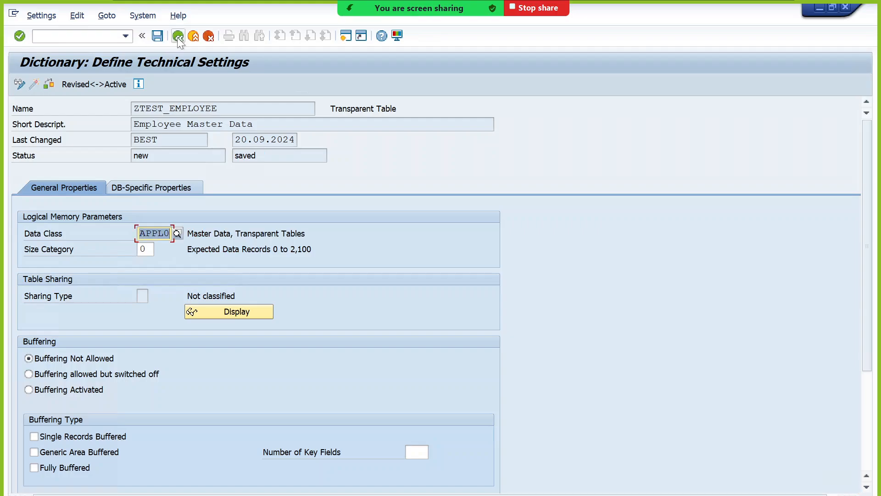
click(178, 39)
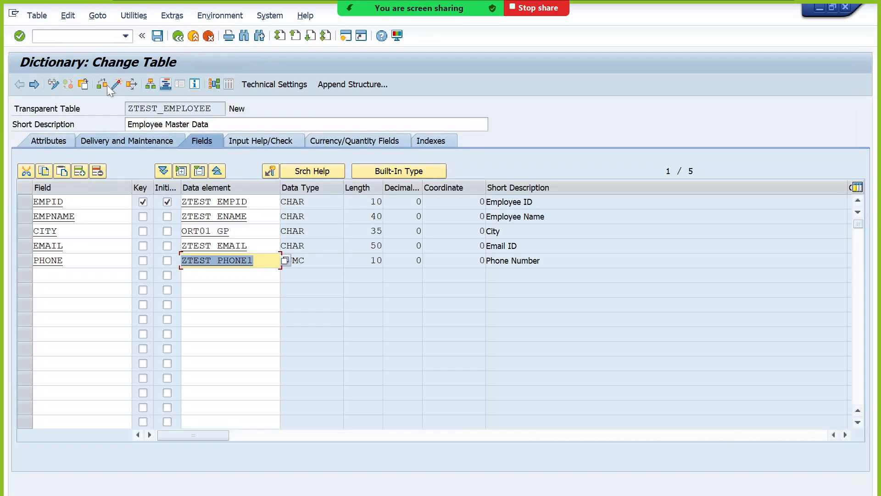
click(116, 85)
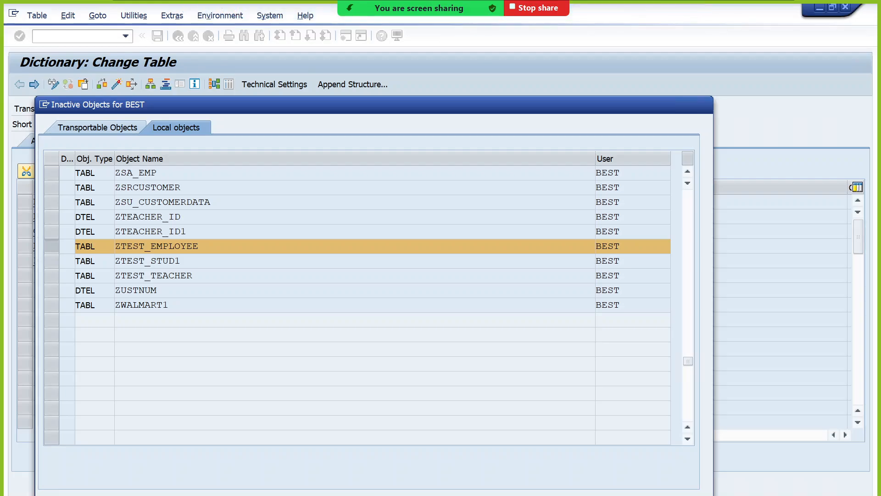
key(Return)
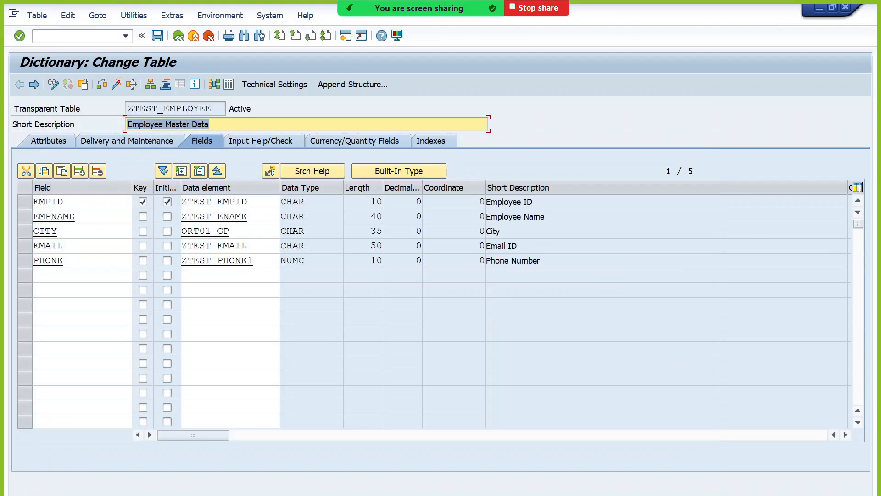
Try to create entries in the contents of the table ZTEST_EMPLOYEE
click(159, 18)
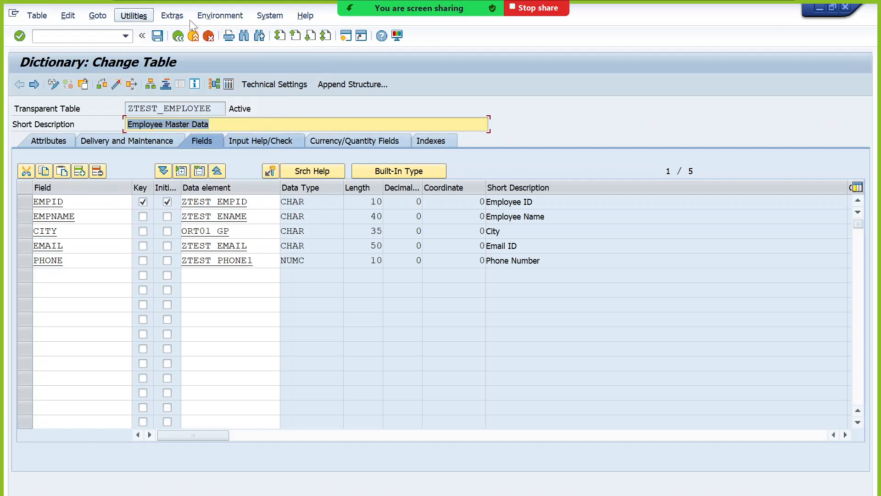
mouse_move(146, 16)
mouse_move(176, 182)
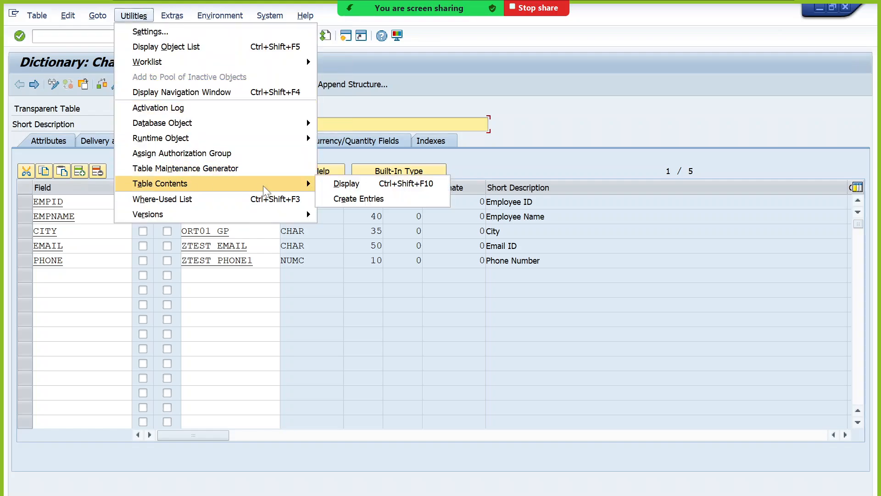
click(340, 198)
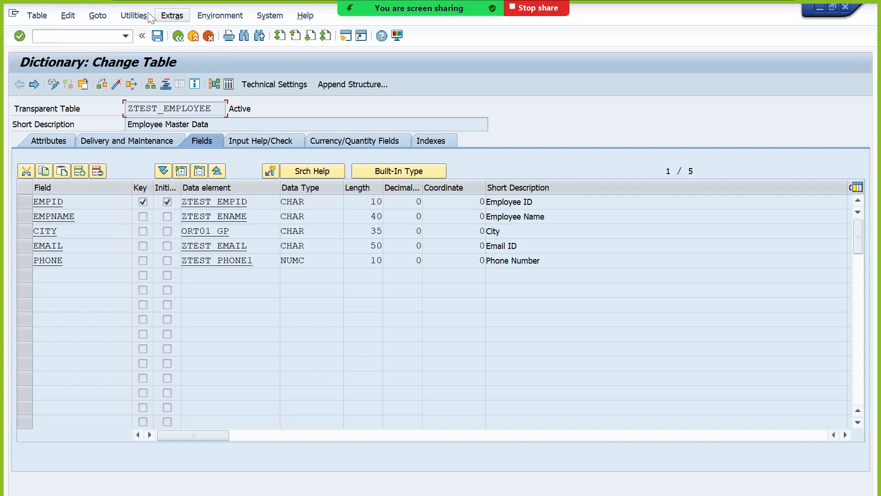
Check the table's delivery and maintenance settings for view editing and activate the table again
click(106, 142)
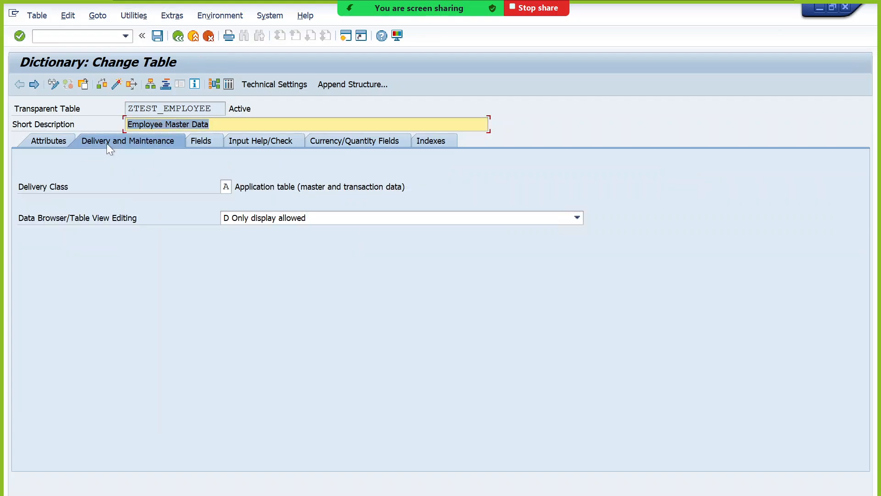
click(284, 222)
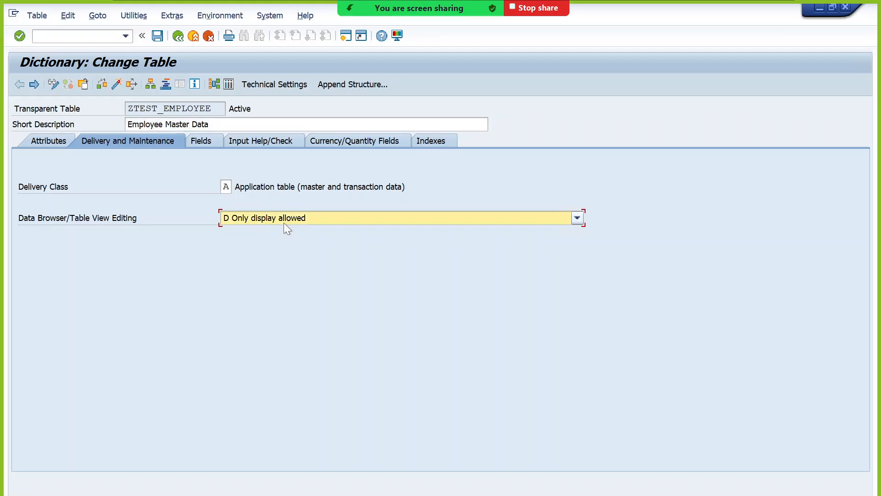
click(115, 86)
click(114, 87)
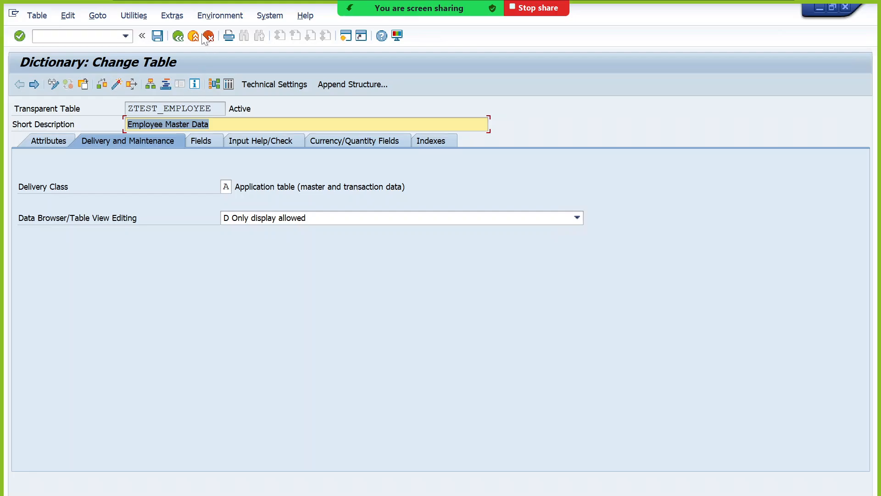
Retry creating entries for the activated table and return to its definition
click(146, 16)
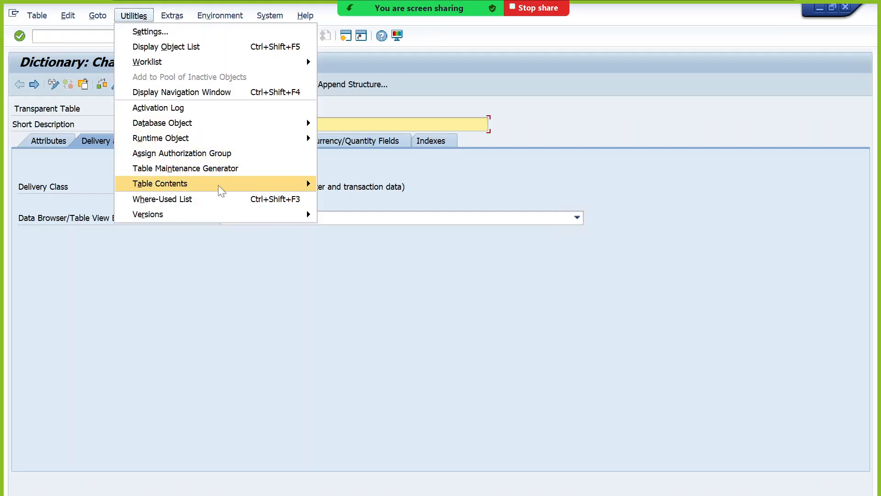
mouse_move(220, 188)
click(342, 202)
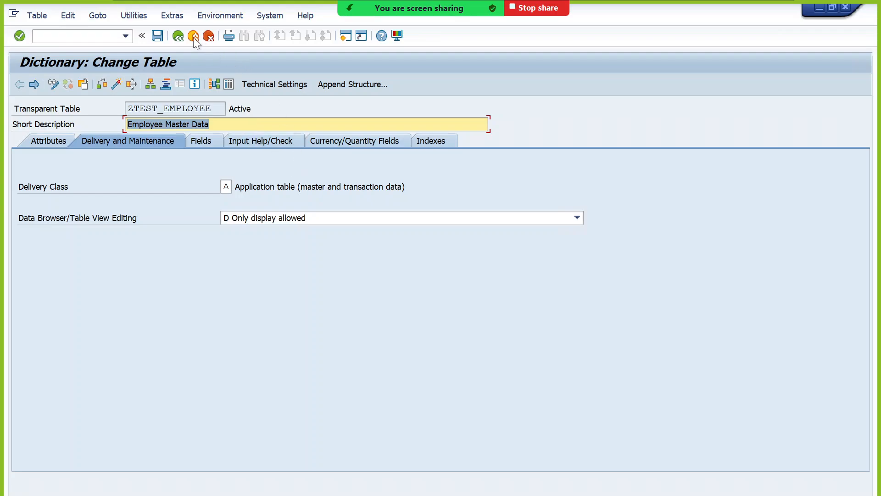
click(128, 19)
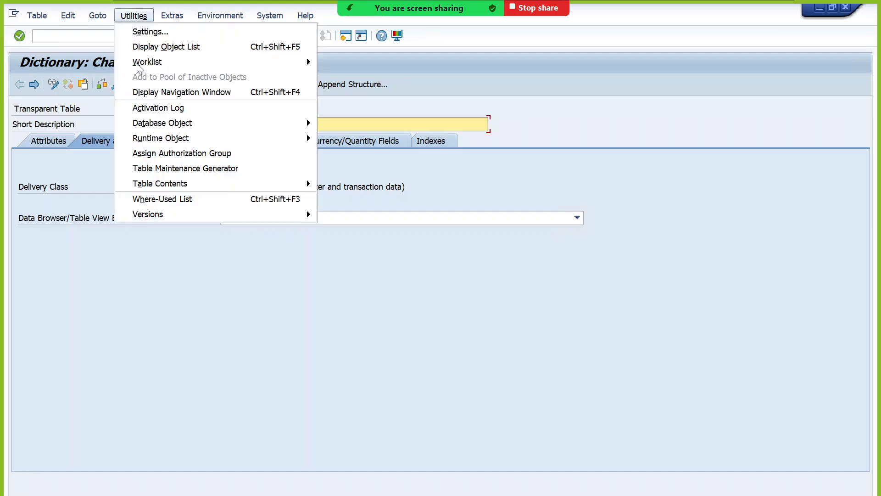
mouse_move(251, 187)
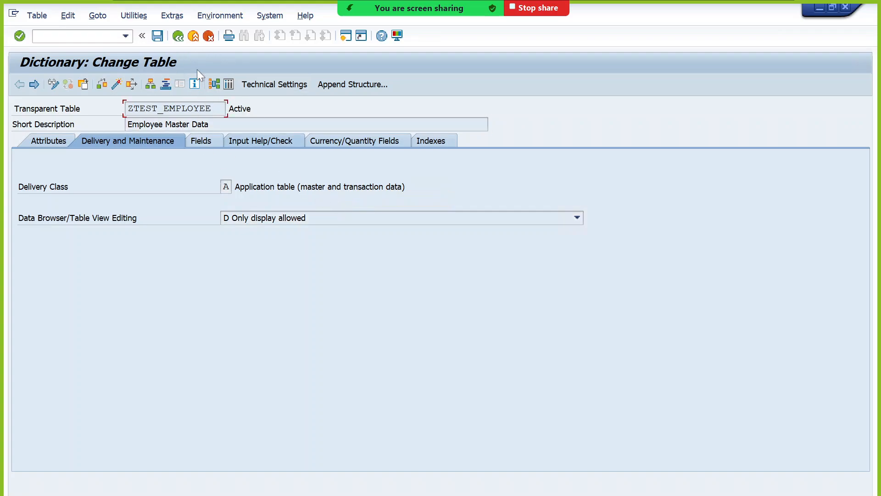
click(183, 40)
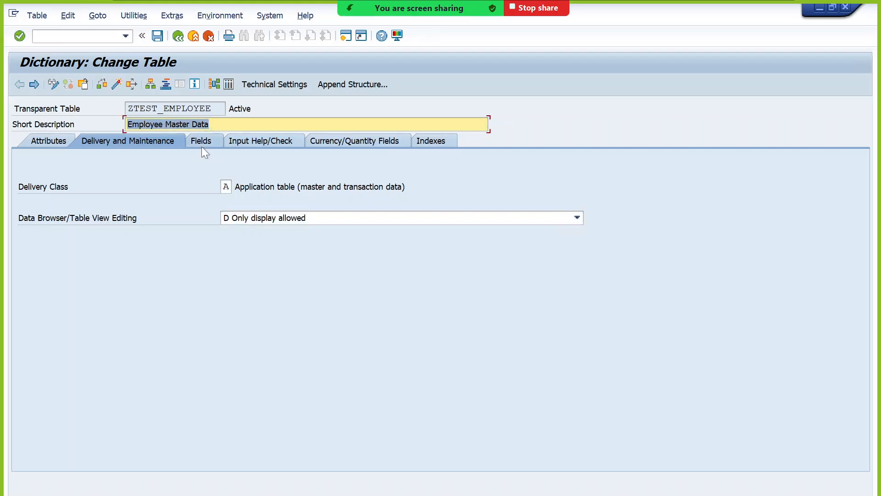
Count the entries stored in table ZTEST_EMPLOYEE and return to its definition
click(228, 84)
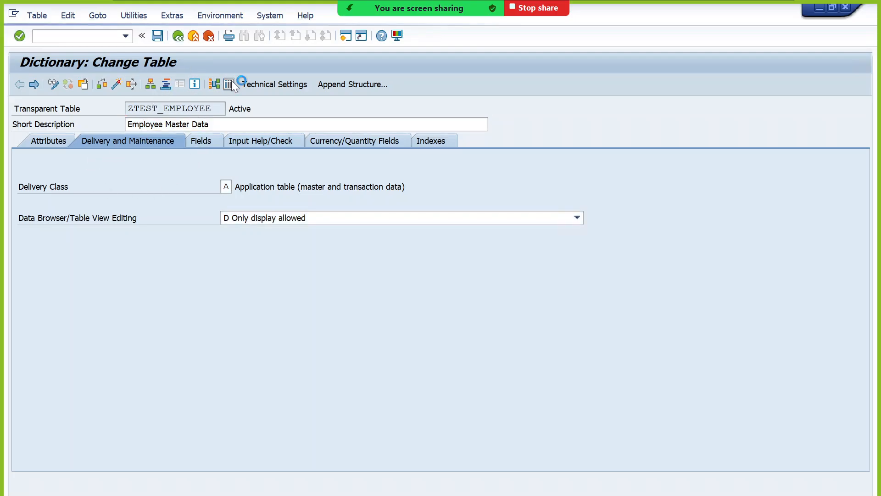
click(118, 84)
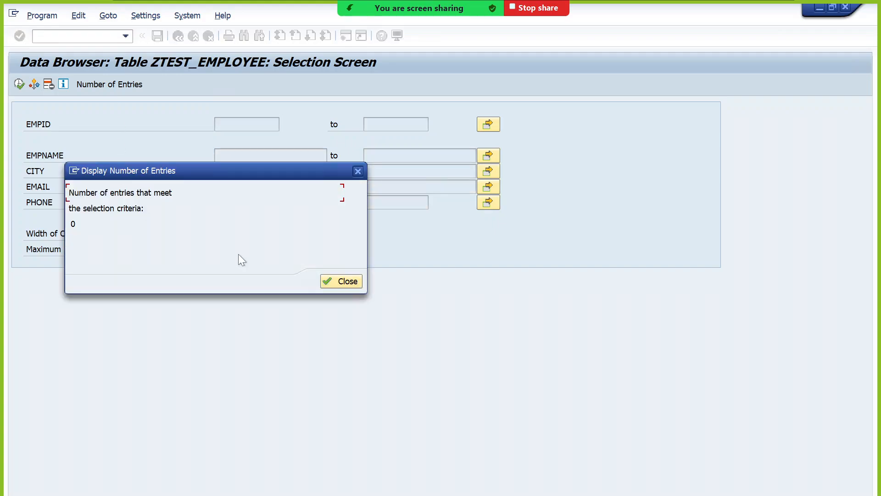
click(331, 282)
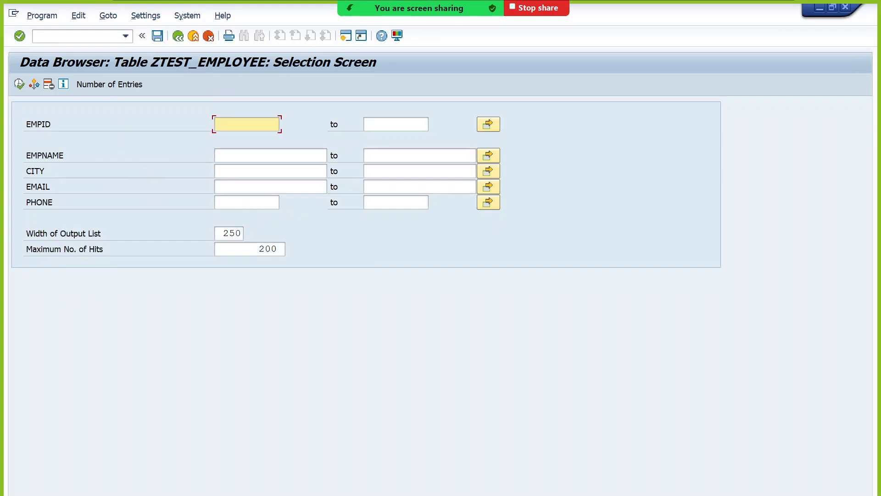
click(182, 40)
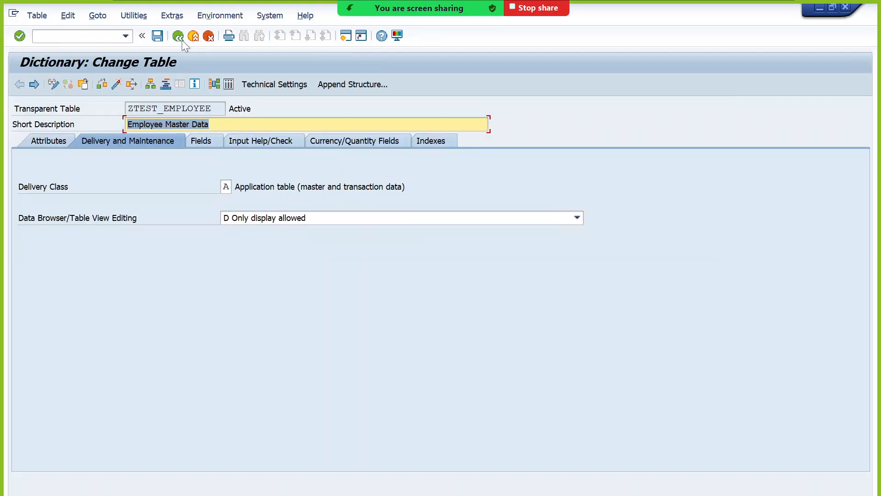
Reopen table ZTEST_EMPLOYEE in display mode and review the data types, lengths and short descriptions of its fields
click(182, 40)
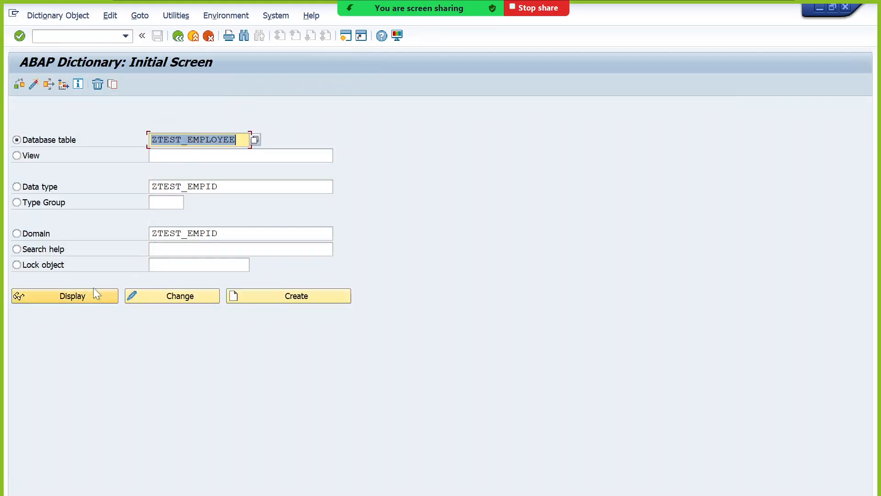
click(98, 298)
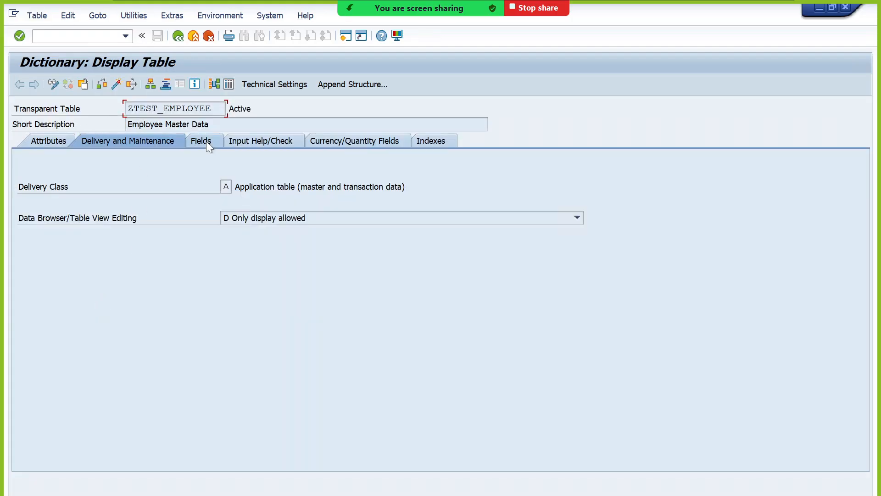
click(206, 142)
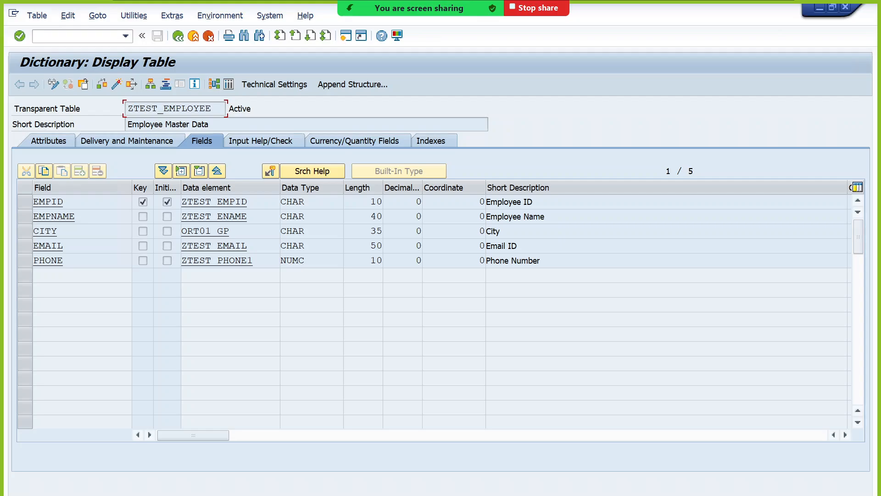
click(321, 188)
click(366, 189)
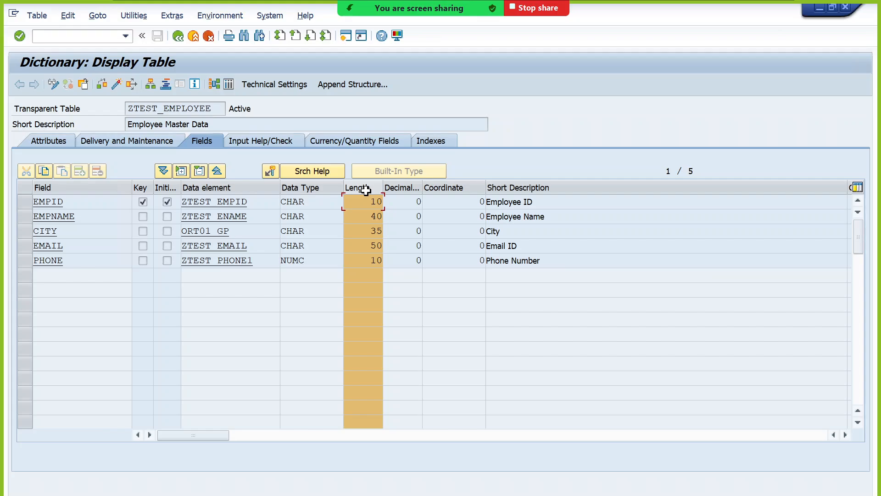
click(525, 188)
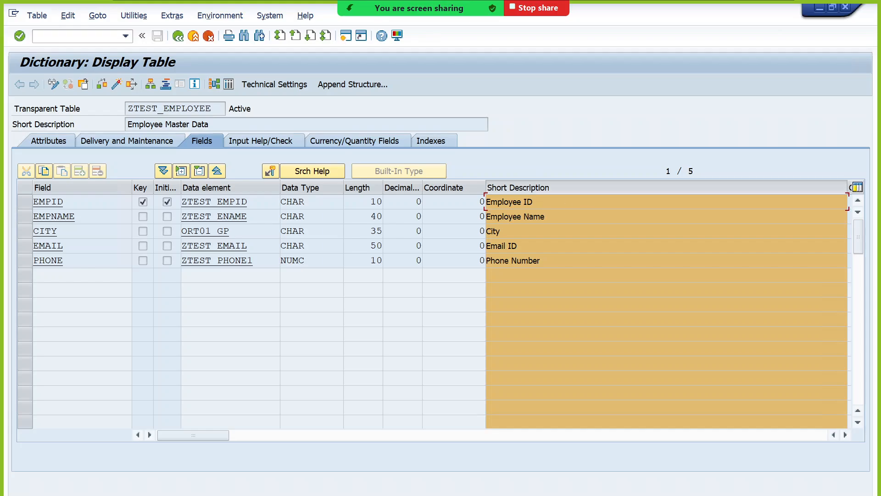
drag(534, 202, 486, 202)
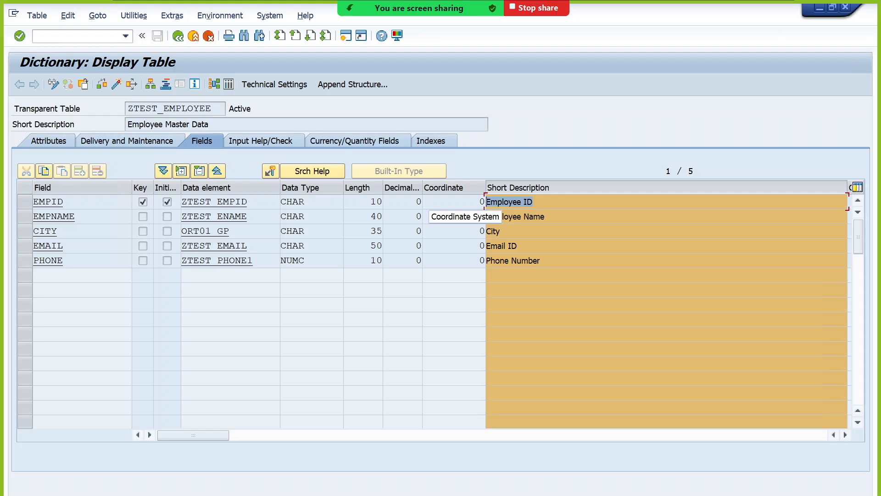
Open transaction SE11 in a new session with the command /ose11
click(100, 37)
text(/se)
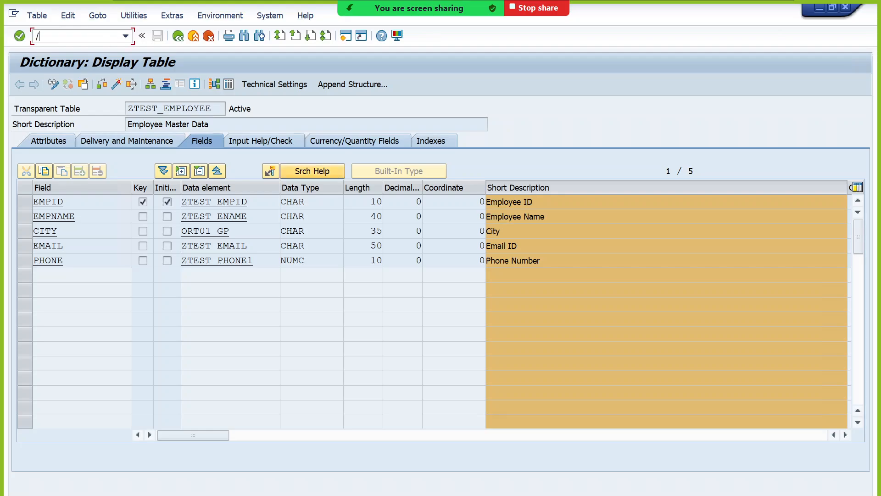
key(BackSpace)
key(BackSpace)
key(BackSpace)
text(/oe)
key(BackSpace)
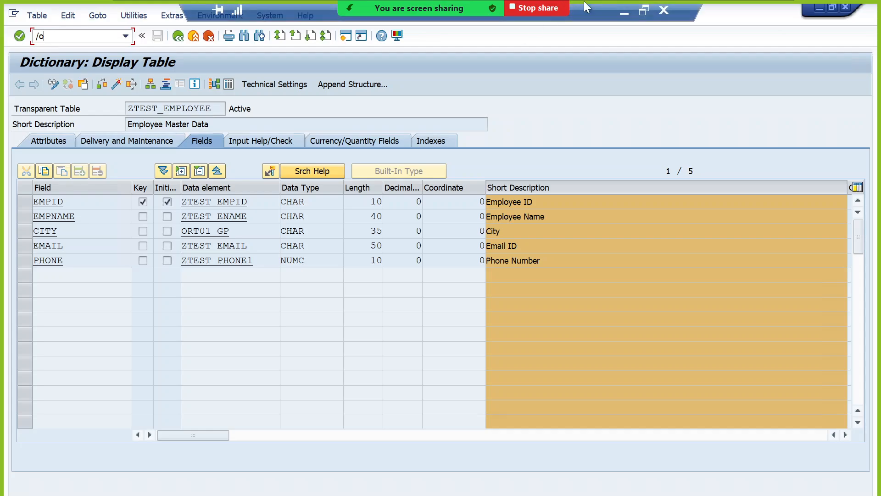
click(618, 8)
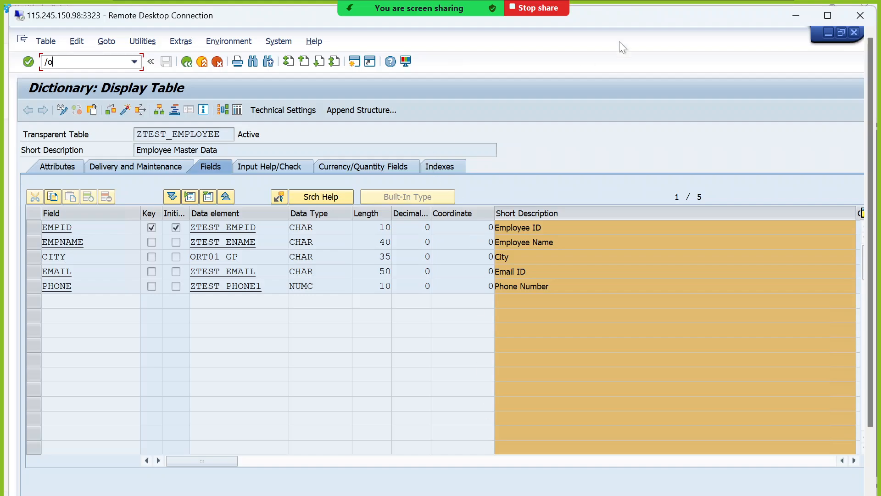
double_click(663, 21)
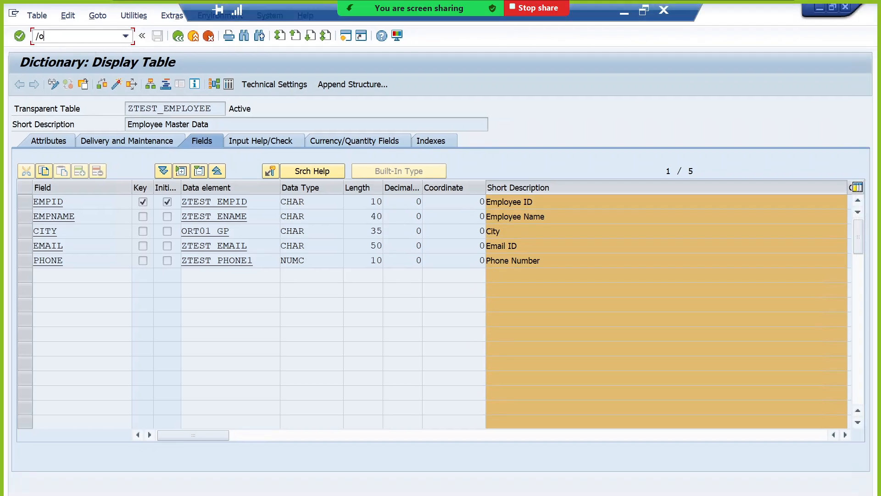
text(se11)
key(Return)
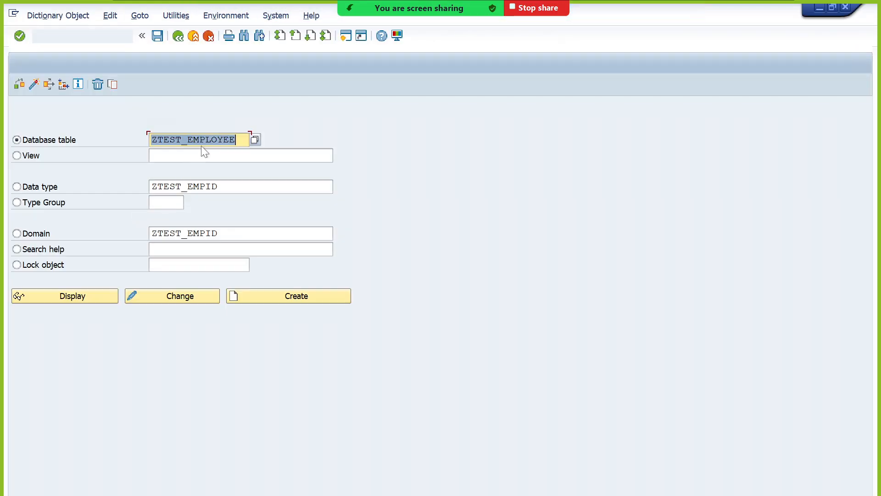
Start creating a new database table named ZTEST_EMPSAL
click(201, 145)
click(187, 139)
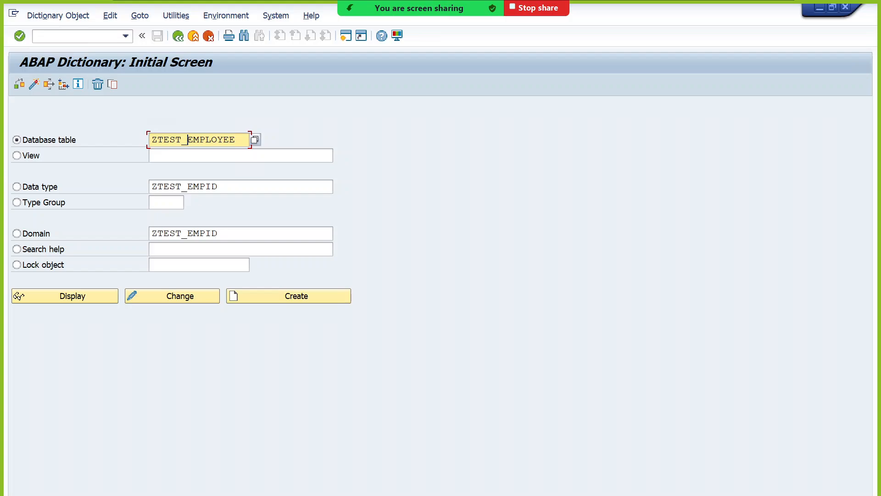
drag(188, 139, 237, 139)
text(E)
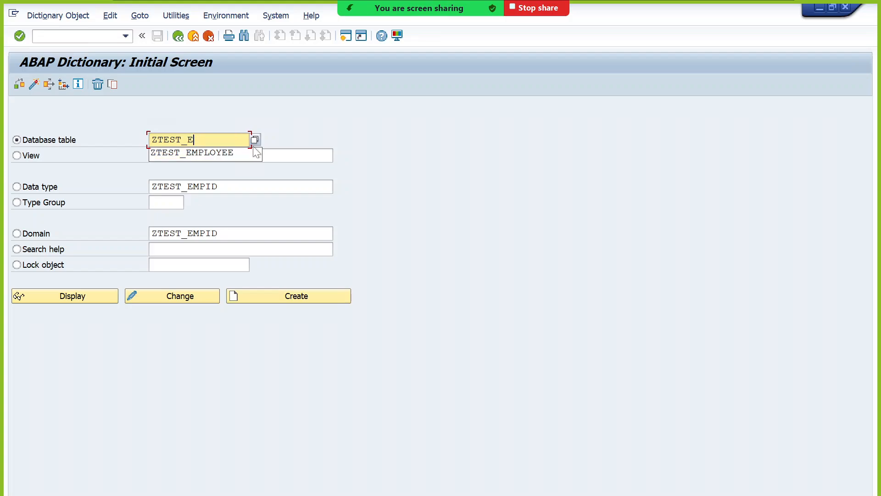
text(MPSAL)
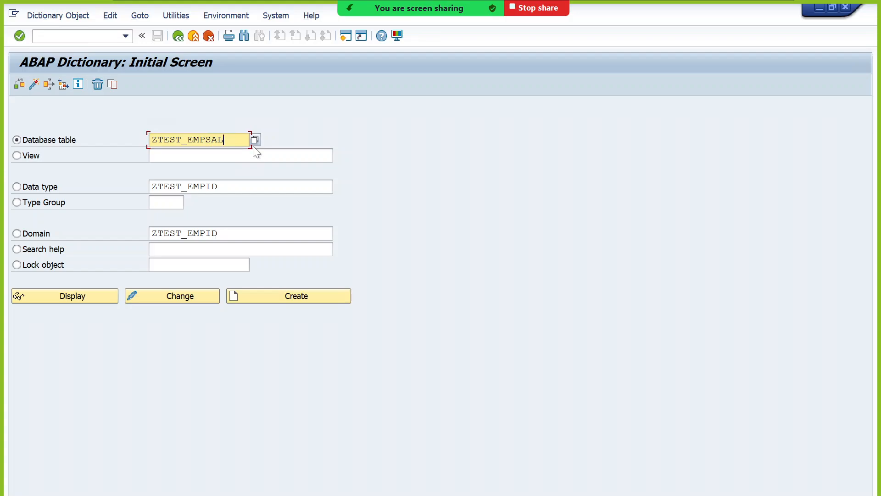
click(272, 290)
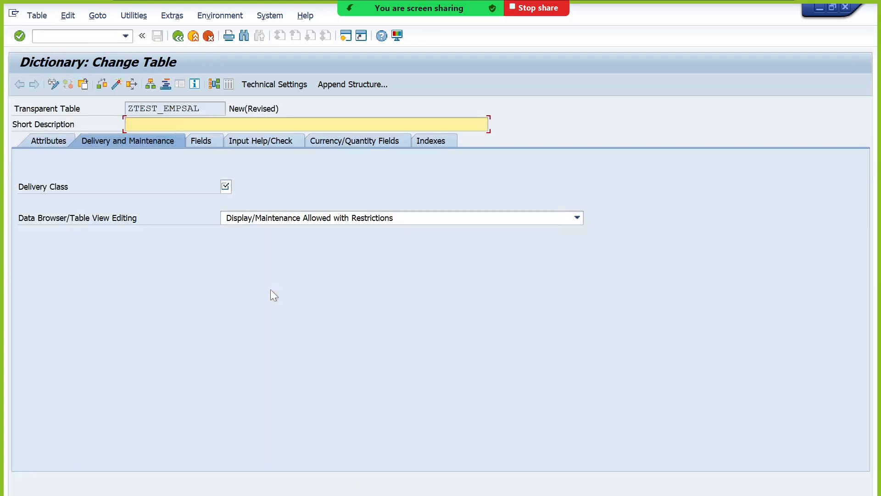
Describe the table as "Employee Salary", with delivery class A and view editing set to "D Only display allowed"
text(Employee Salary)
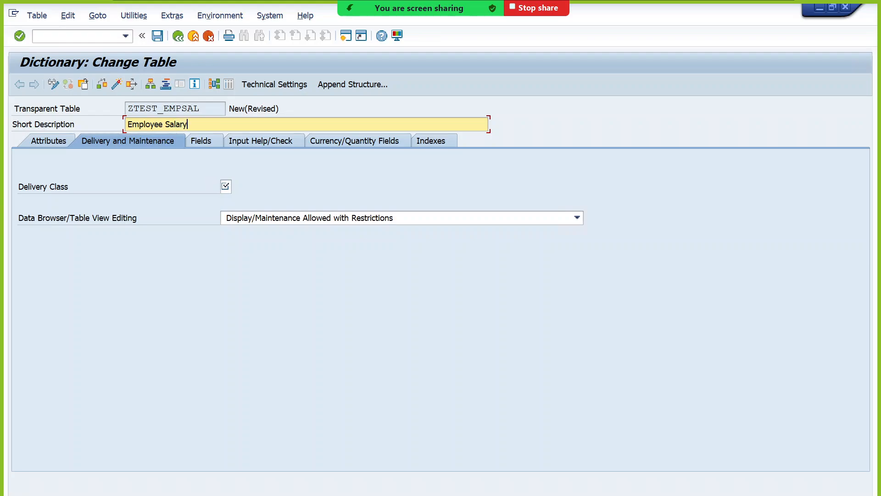
click(225, 186)
text(A)
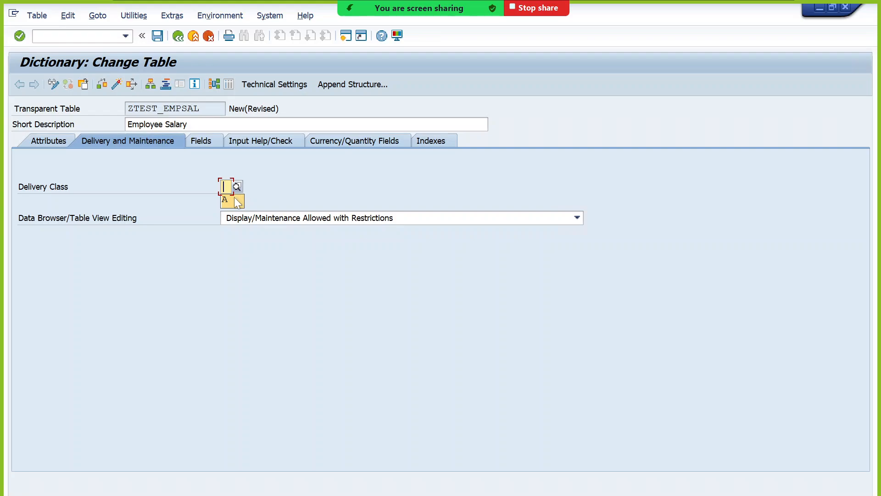
click(250, 217)
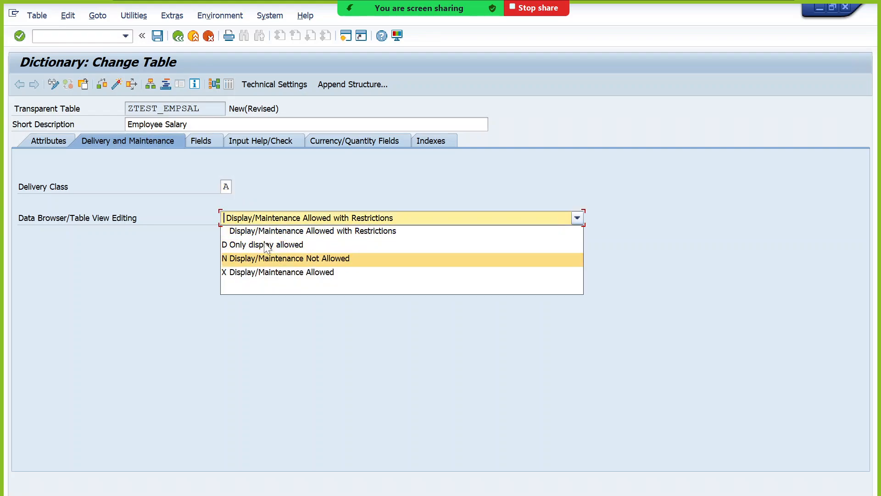
click(264, 247)
Add the field EMPID to the table ZTEST_EMPSAL and mark it as key with initial values
click(209, 141)
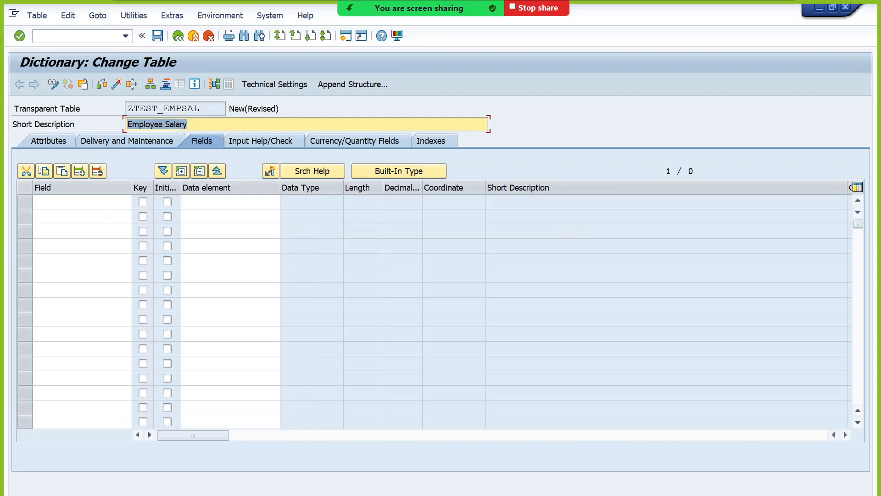
key(Tab)
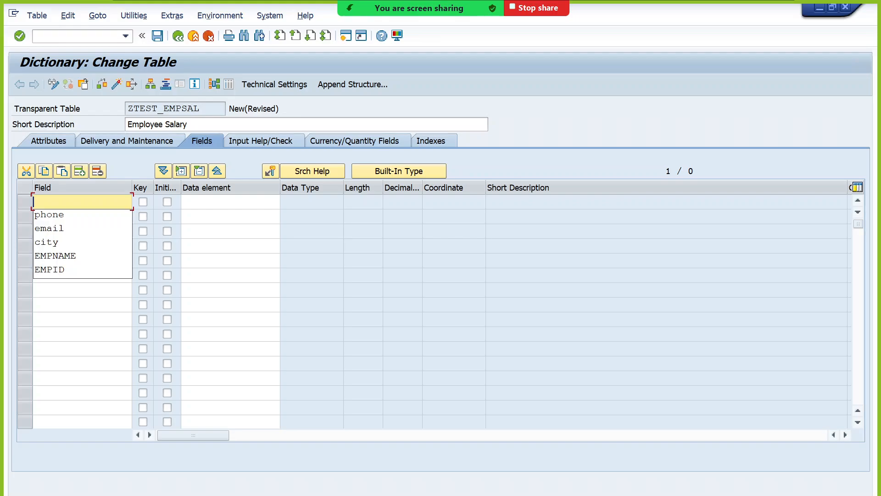
click(73, 267)
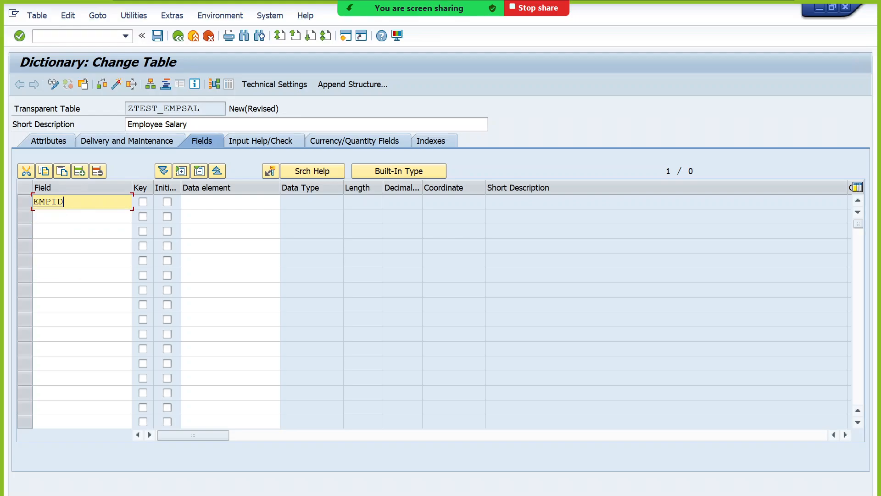
click(142, 202)
click(167, 202)
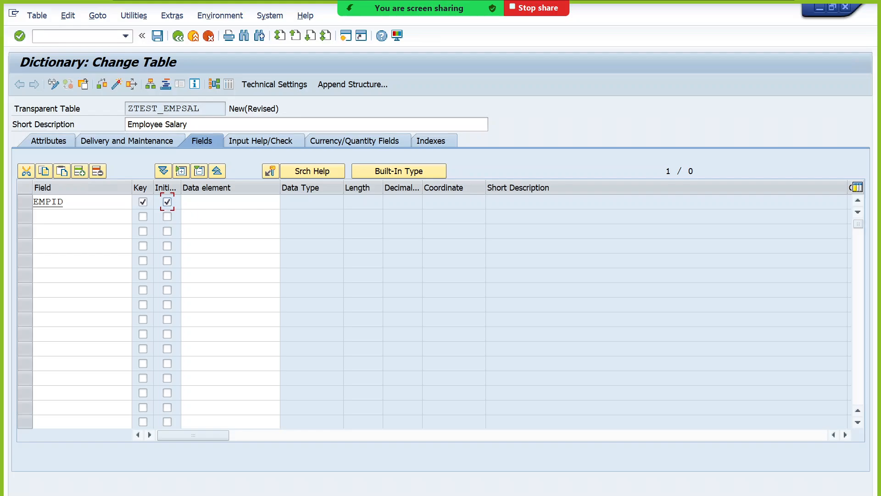
Copy the data element ZTEST_EMPID from the ZTEST_EMPLOYEE definition and assign it to the EMPID field of ZTEST_EMPSAL
key(Tab)
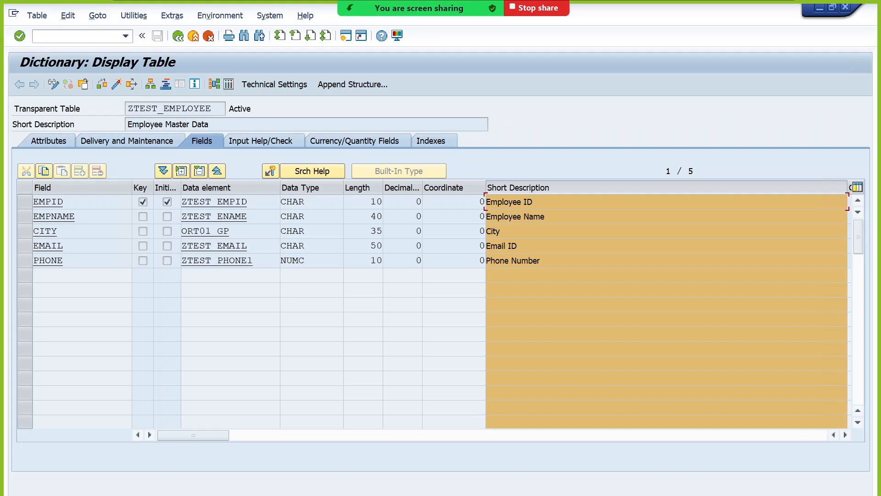
drag(250, 202, 182, 202)
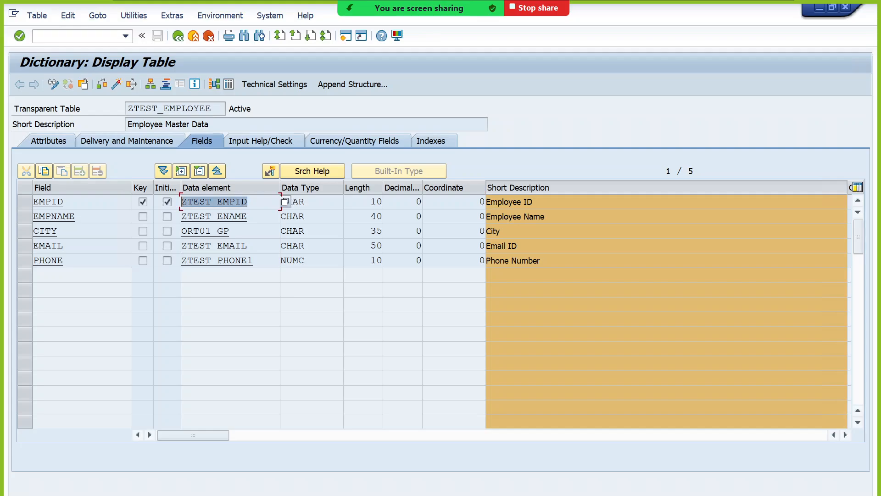
click(64, 202)
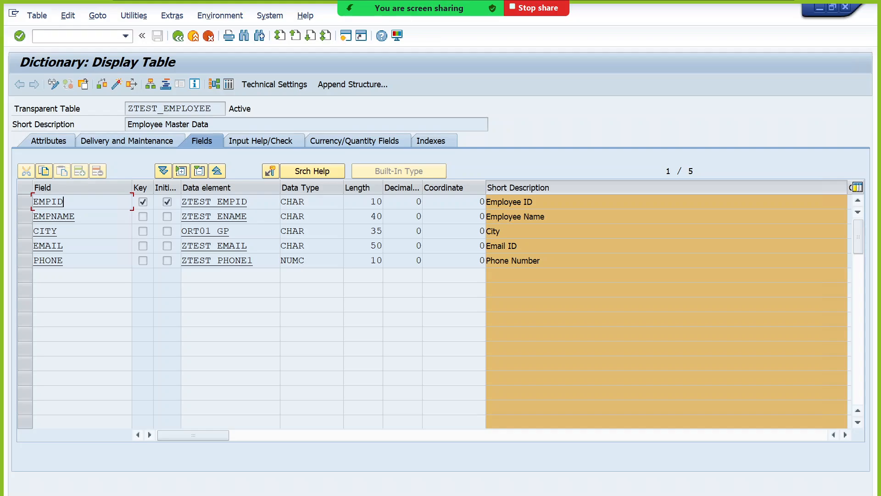
drag(249, 202, 182, 202)
key(ctrl+c)
click(182, 202)
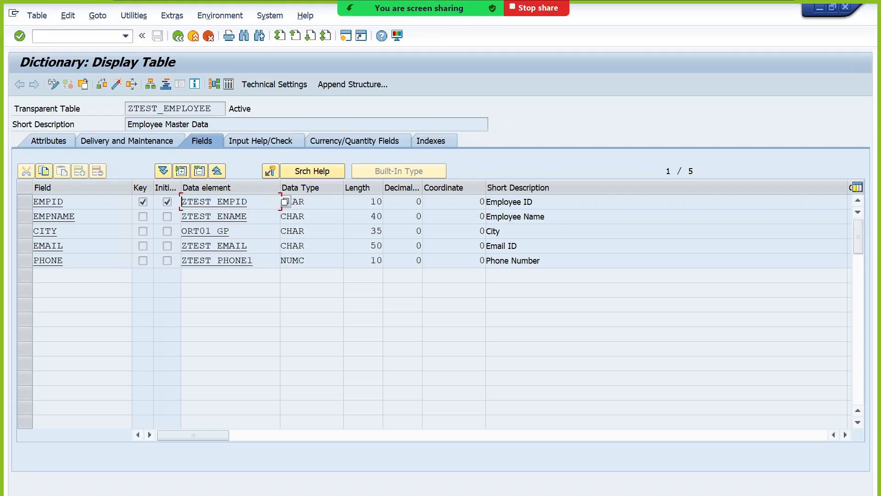
key(alt+Tab)
key(ctrl+v)
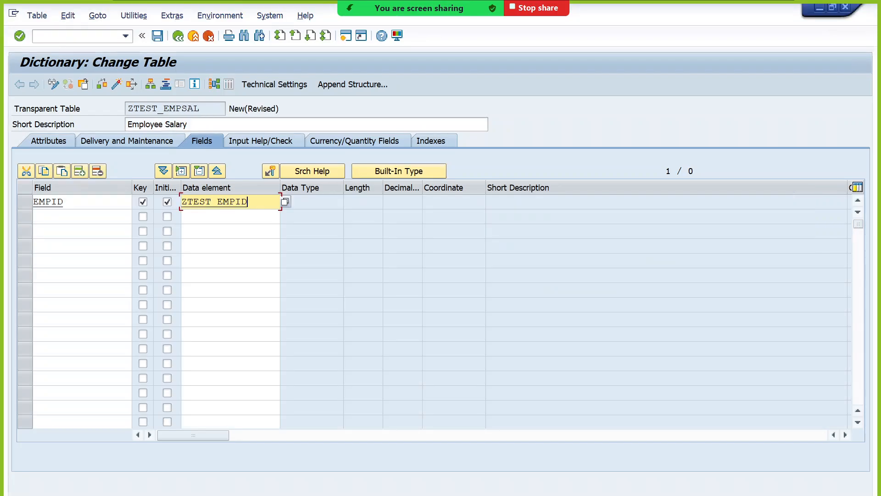
key(Return)
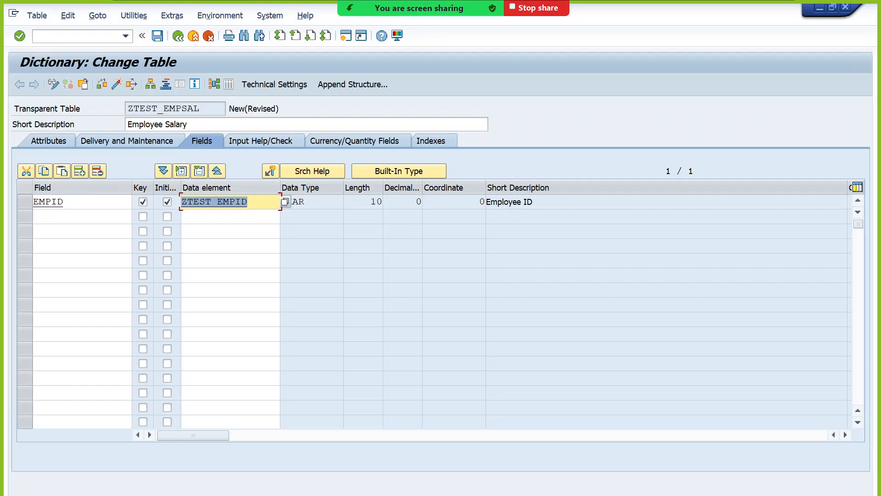
key(Tab)
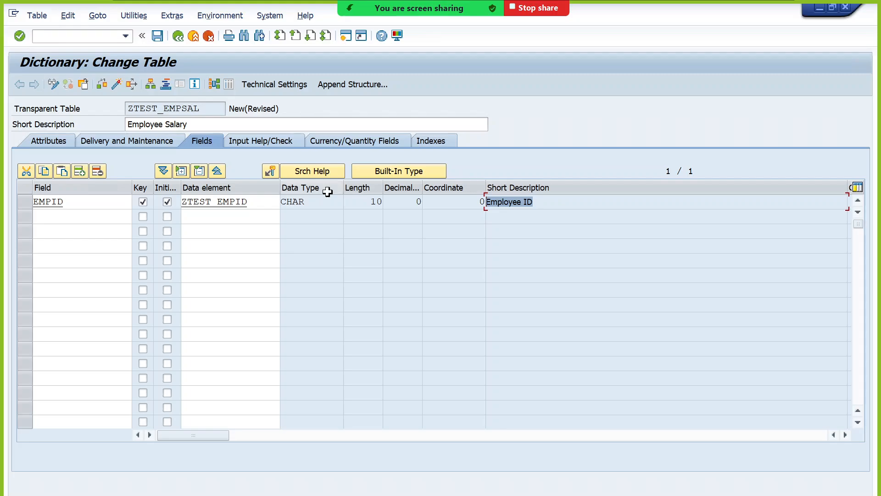
click(533, 202)
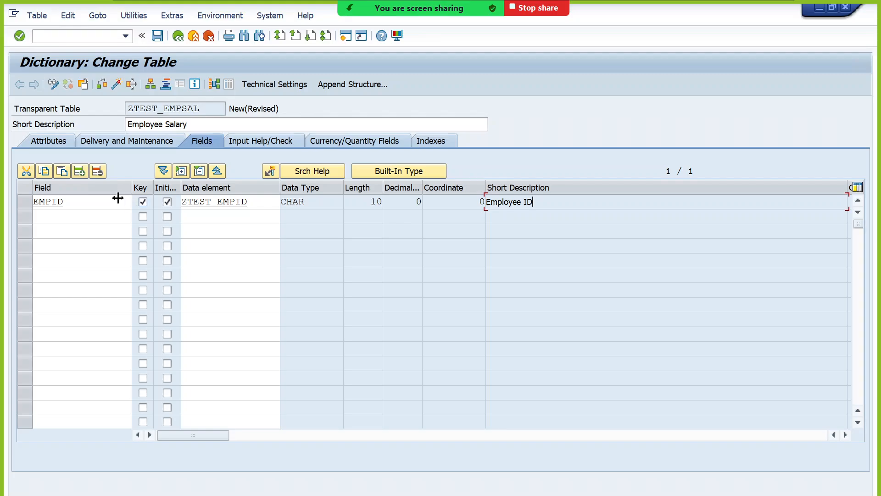
key(shift+Tab)
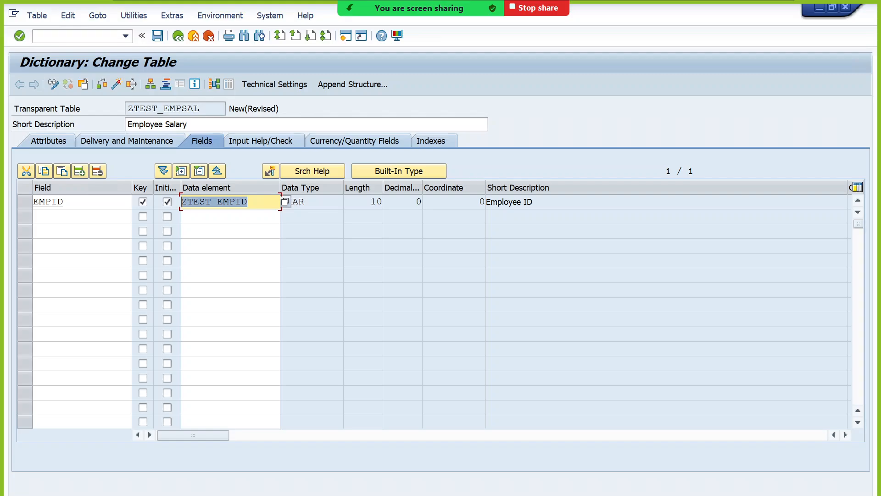
key(Tab)
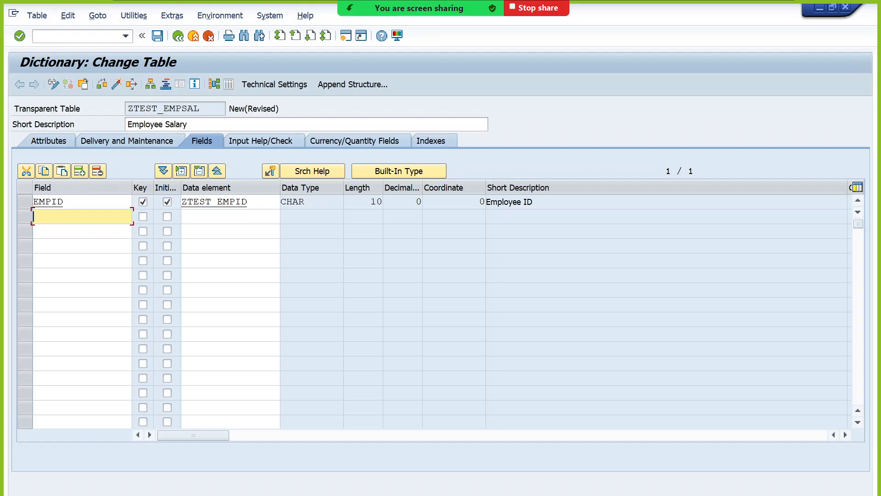
text(SAL)
text( MONTH)
key(BackSpace)
key(BackSpace)
key(BackSpace)
key(BackSpace)
key(BackSpace)
key(BackSpace)
key(BackSpace)
key(BackSpace)
key(BackSpace)
text(MOTH)
key(BackSpace)
key(BackSpace)
text(NTH)
key(Tab)
key(shift+Tab)
key(Tab)
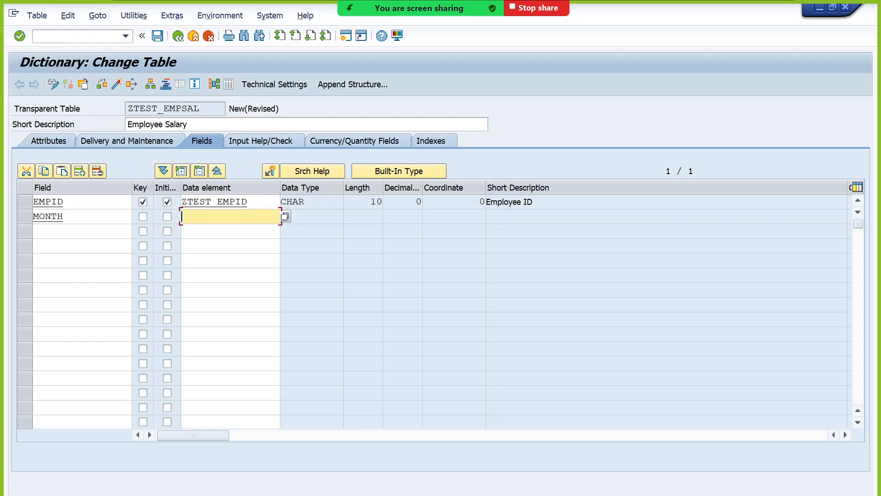
key(shift+Tab)
key(BackSpace)
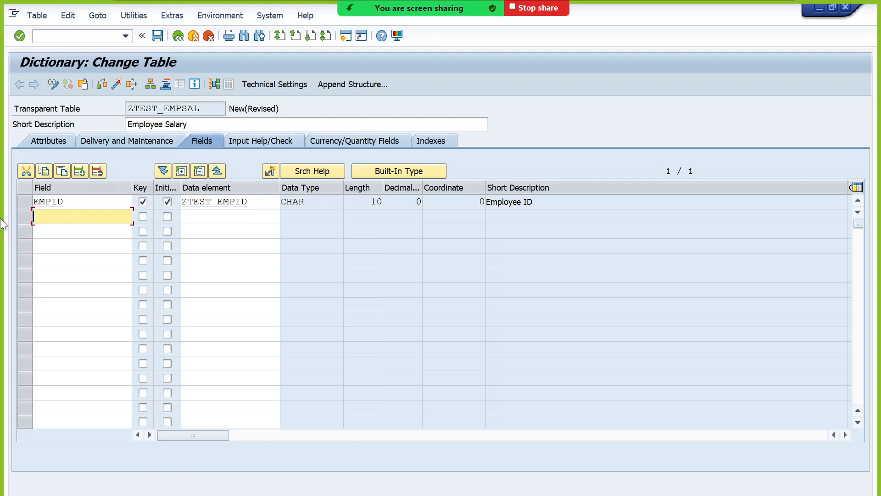
Add the field SALDATE below EMPID in ZTEST_EMPSAL and mark it as key with initial values
text(SALMONTH)
click(194, 218)
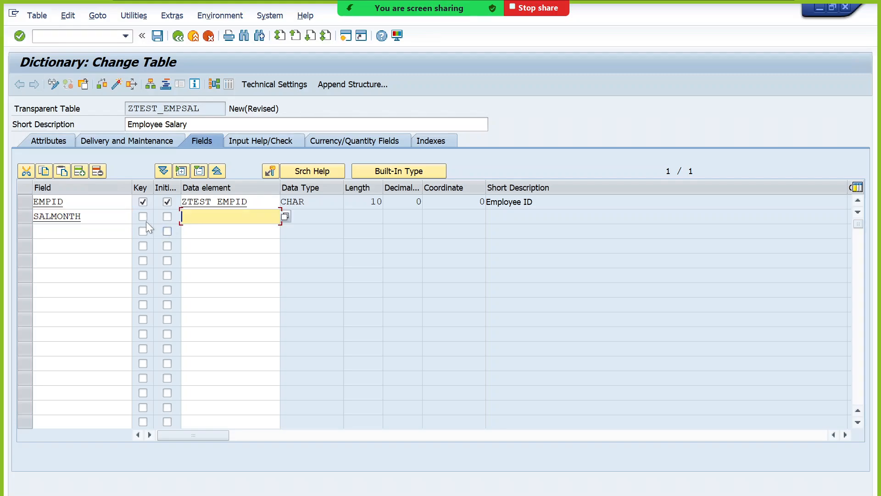
click(108, 217)
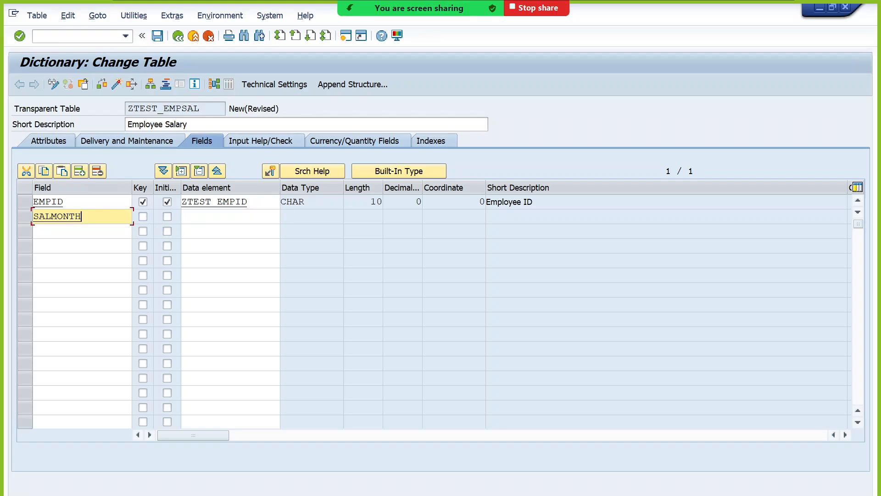
key(BackSpace)
key(BackSpace)
key(BackSpace)
key(BackSpace)
key(BackSpace)
text(DATE)
click(205, 217)
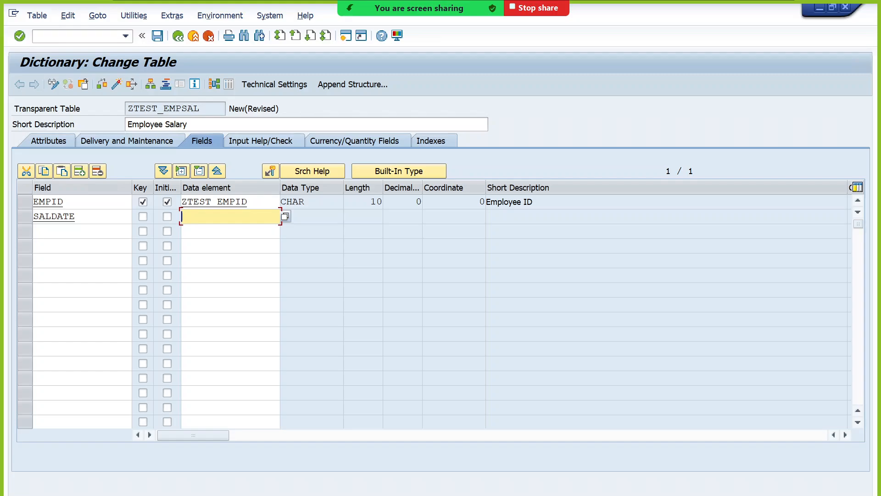
click(142, 216)
click(167, 217)
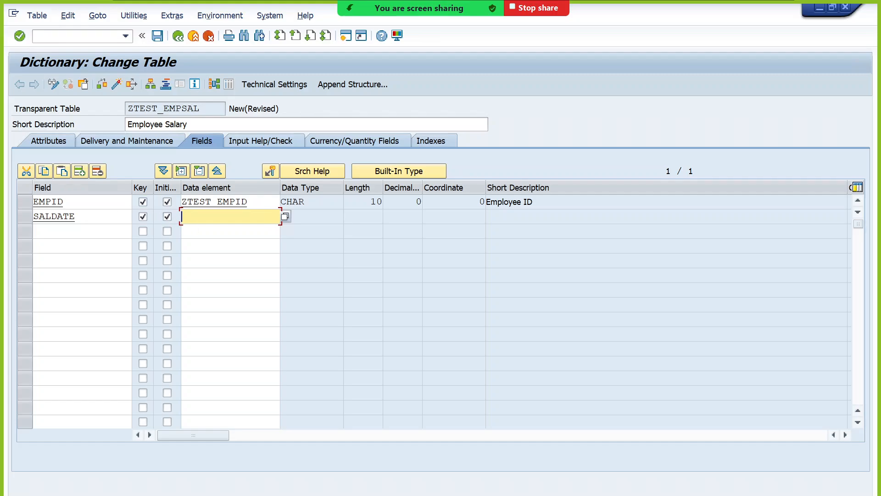
Assign the data element ZTEST_SALDATE to the SALDATE field
text(ZT)
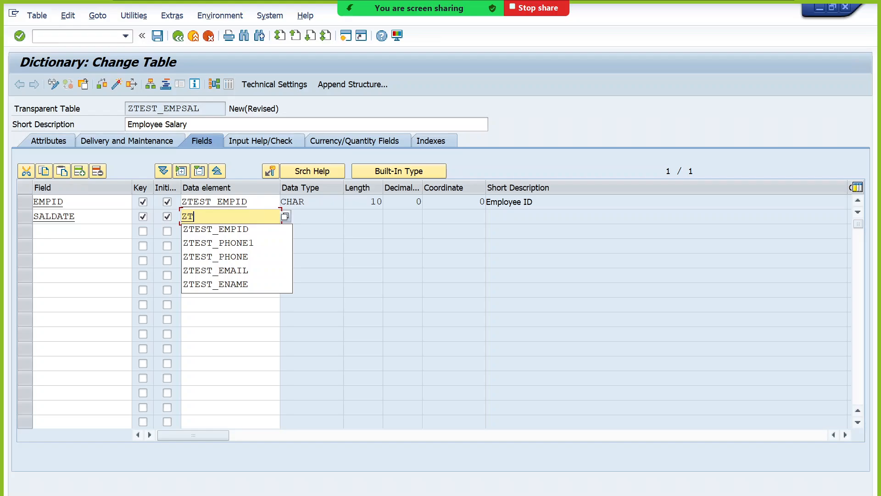
text(EST_SALDATE)
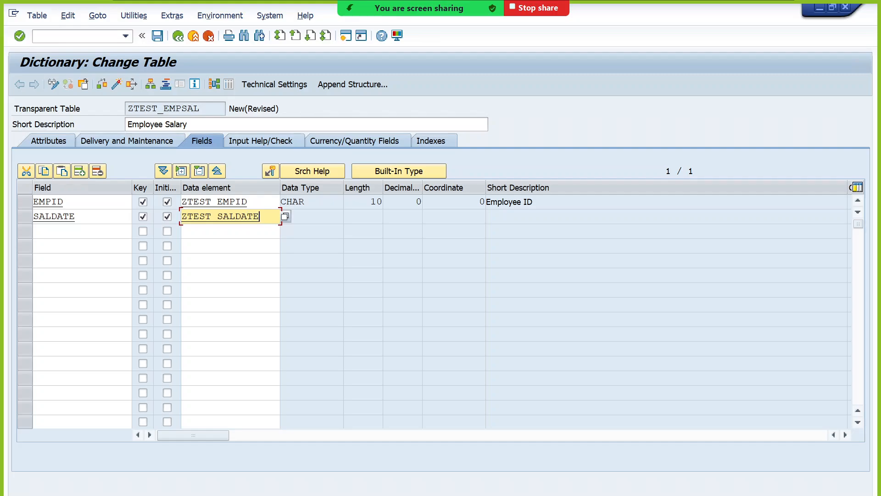
key(Return)
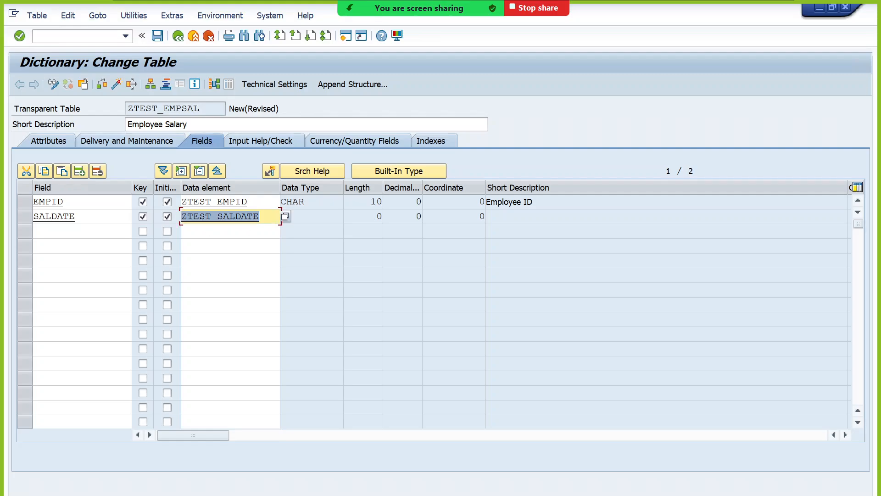
Save the table ZTEST_EMPSAL as a local object and start creating the data element ZTEST_SALDATE
key(F3)
click(223, 288)
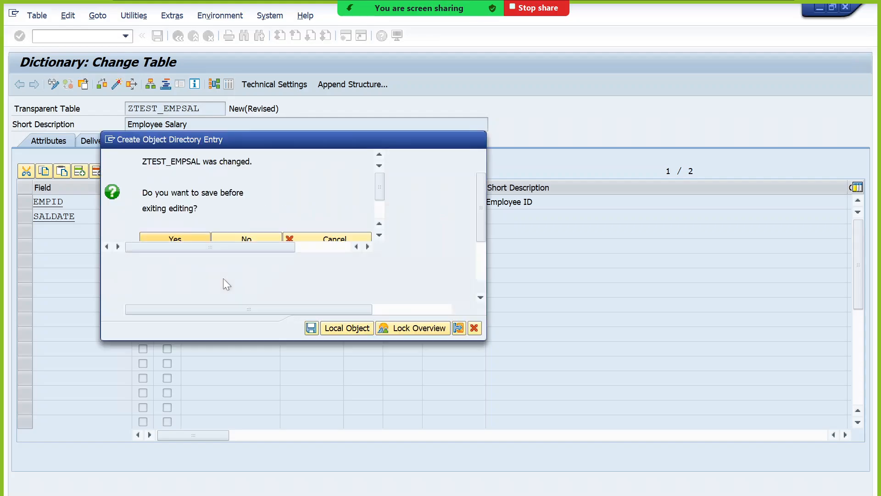
click(344, 326)
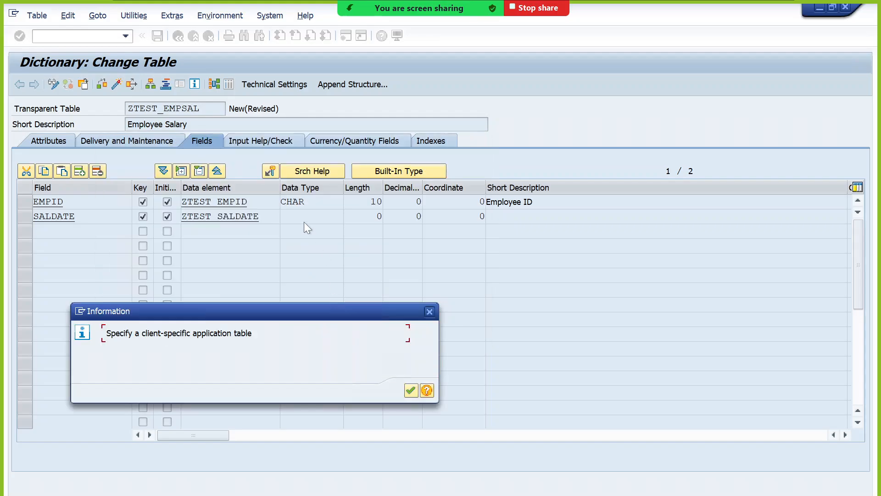
click(415, 393)
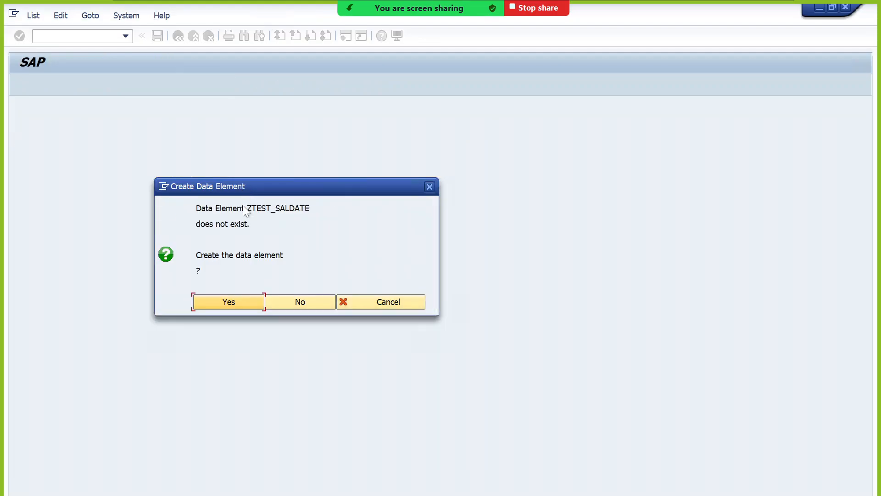
click(222, 301)
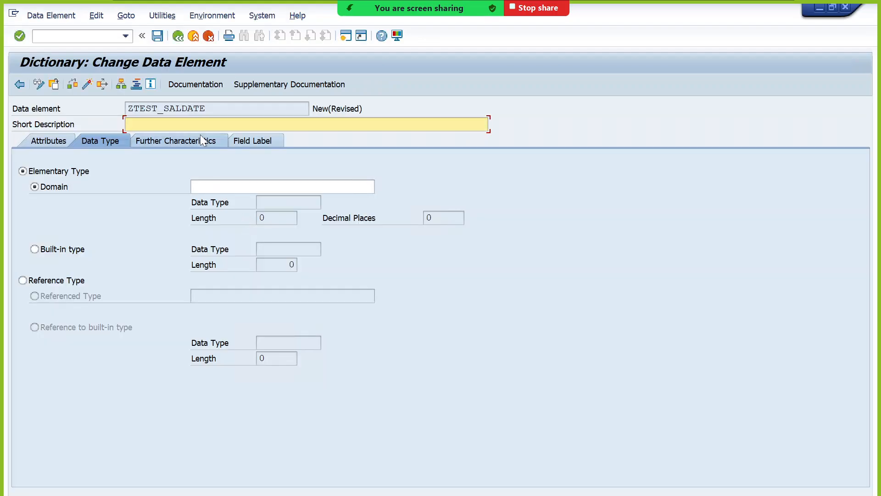
Describe the data element as "Salary Date", with the short label "Salary" and the medium, long and heading labels "Salary Date"
text(Salary Date)
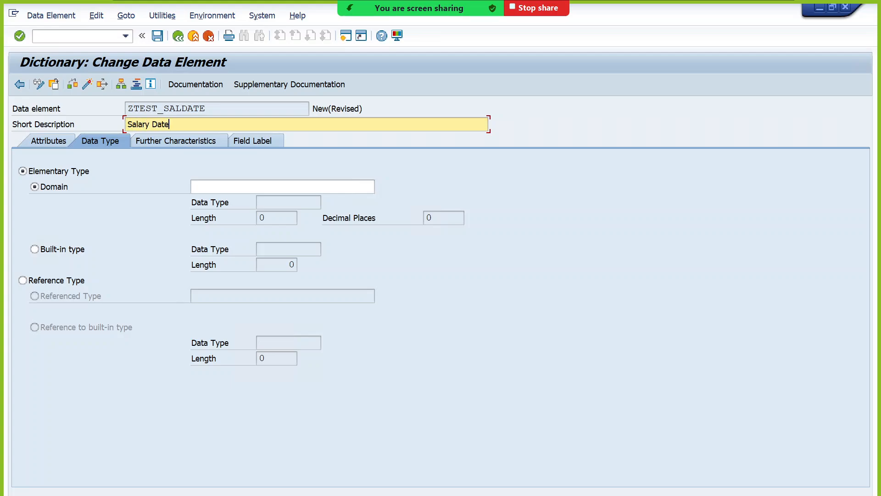
click(219, 185)
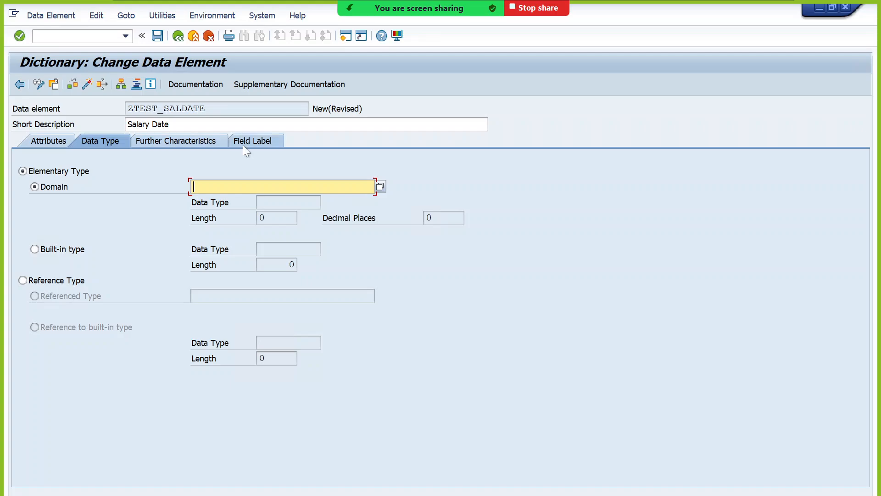
click(231, 140)
click(207, 202)
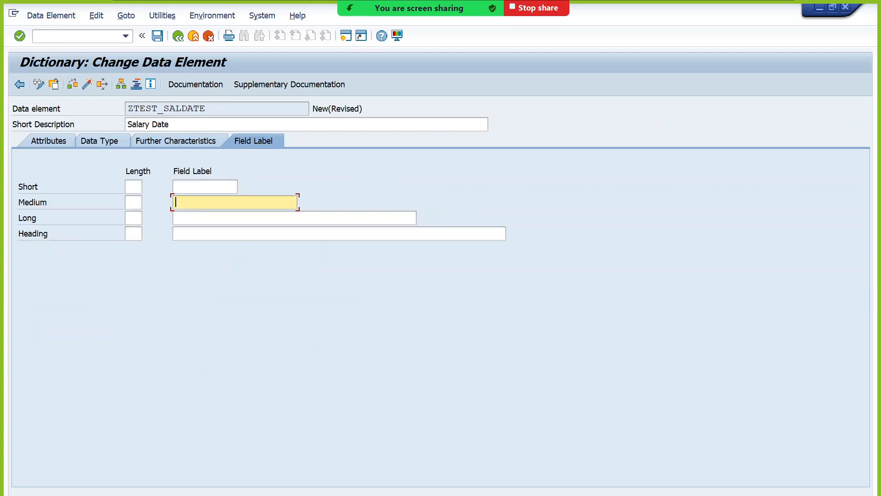
text(Salary Date)
key(Tab)
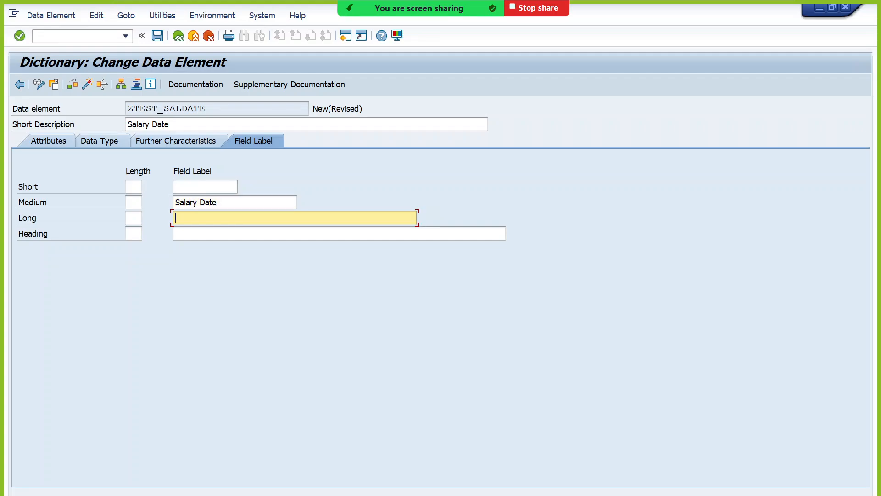
text(Salary Date)
key(Tab)
text(Salary Date)
click(205, 187)
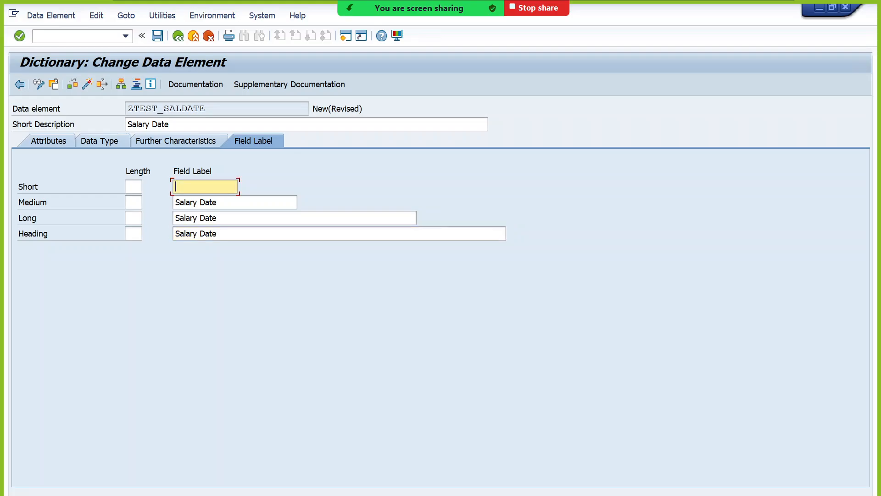
text(Salary)
Copy the data element's name ZTEST_SALDATE and assign it as the domain of the data element
click(100, 141)
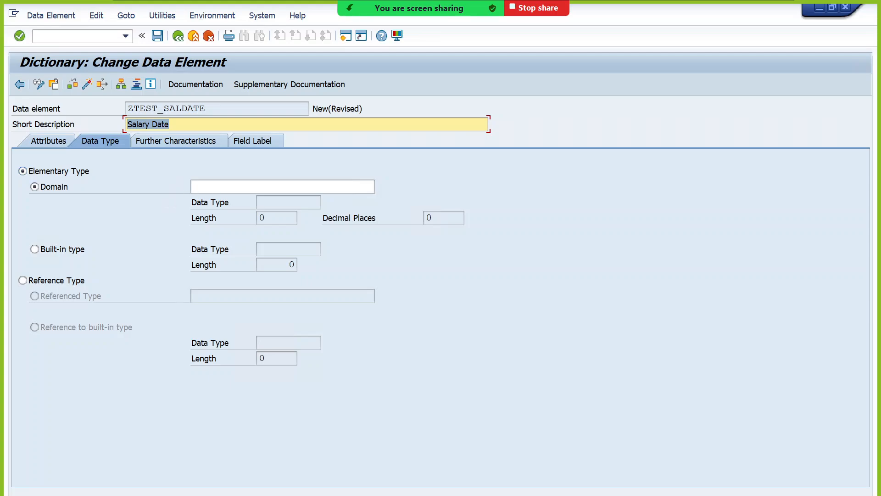
key(Tab)
drag(211, 107, 114, 122)
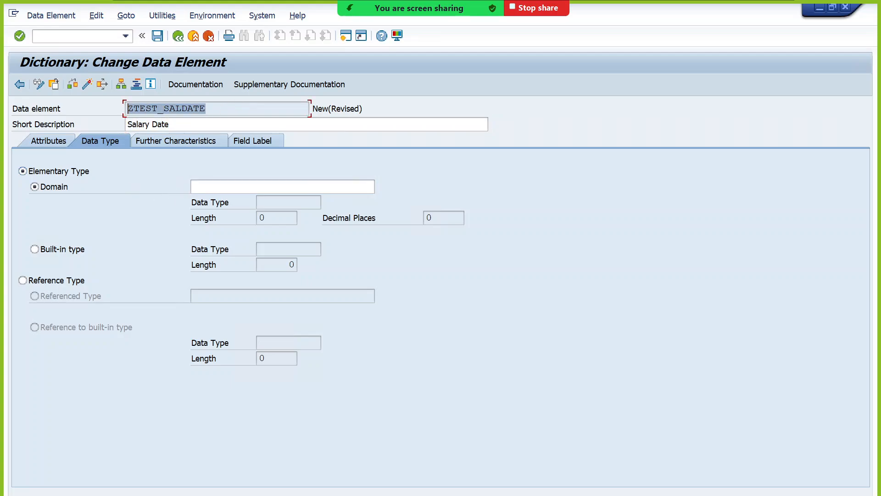
key(ctrl+c)
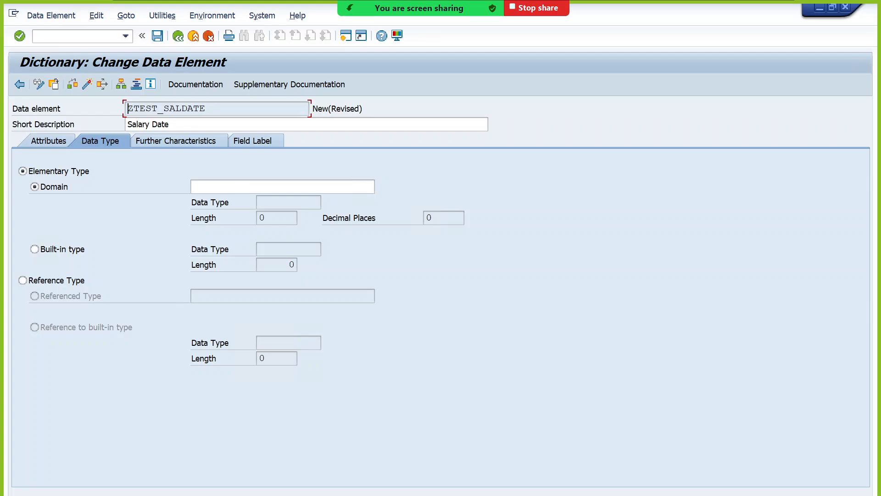
click(221, 187)
key(ctrl+v)
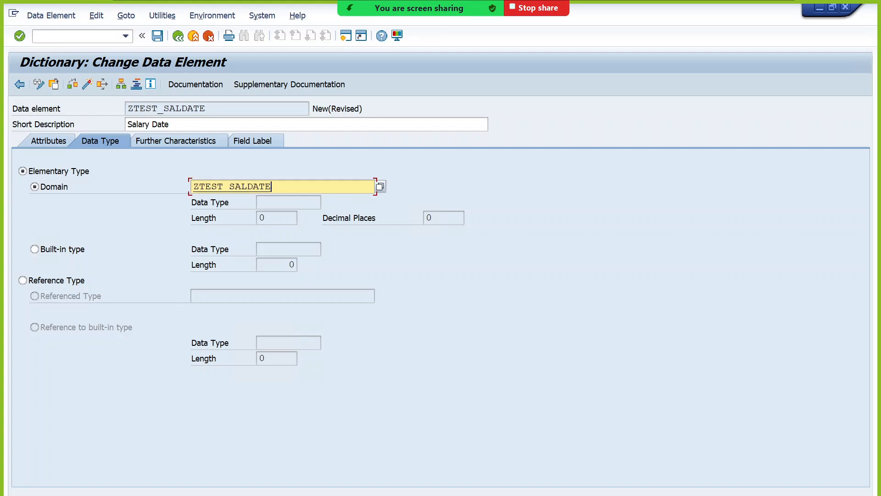
key(Return)
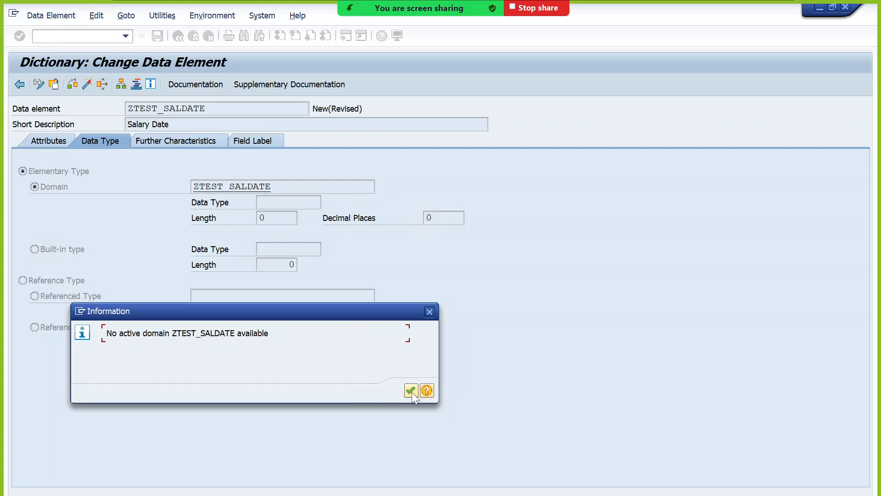
click(411, 390)
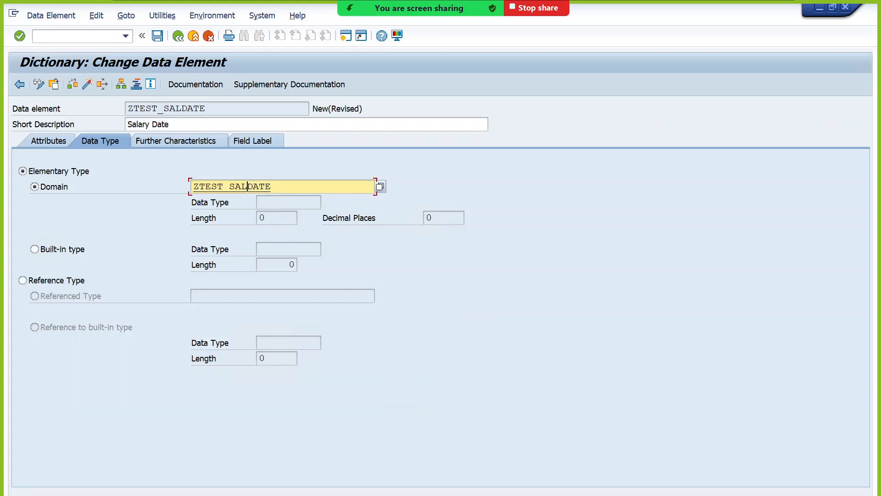
Save the data element ZTEST_SALDATE in package $TMP and start creating the domain ZTEST_SALDATE
double_click(248, 186)
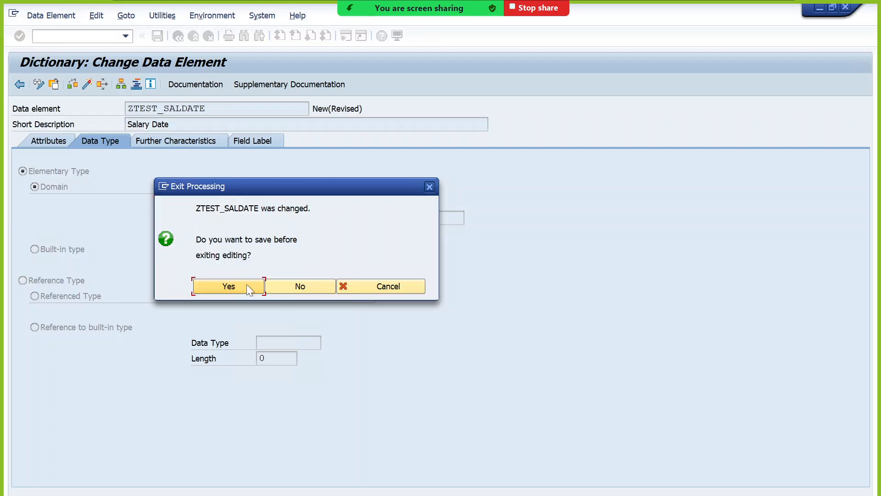
click(246, 284)
click(324, 328)
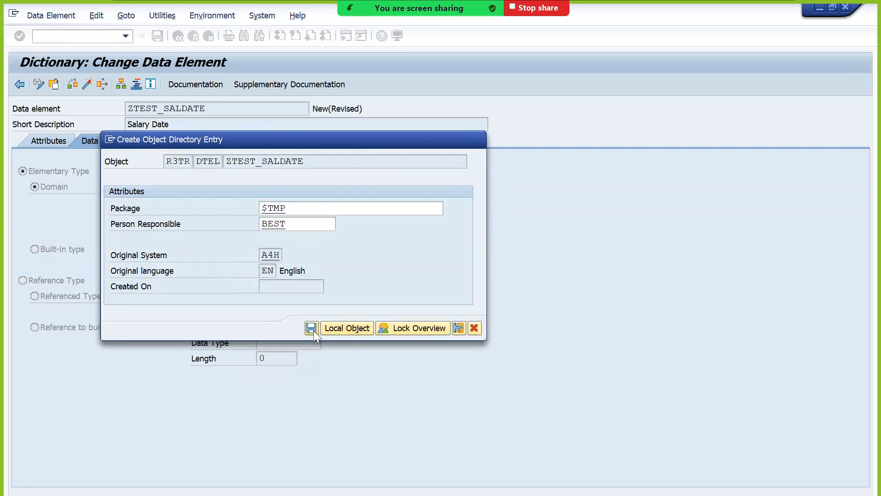
click(222, 301)
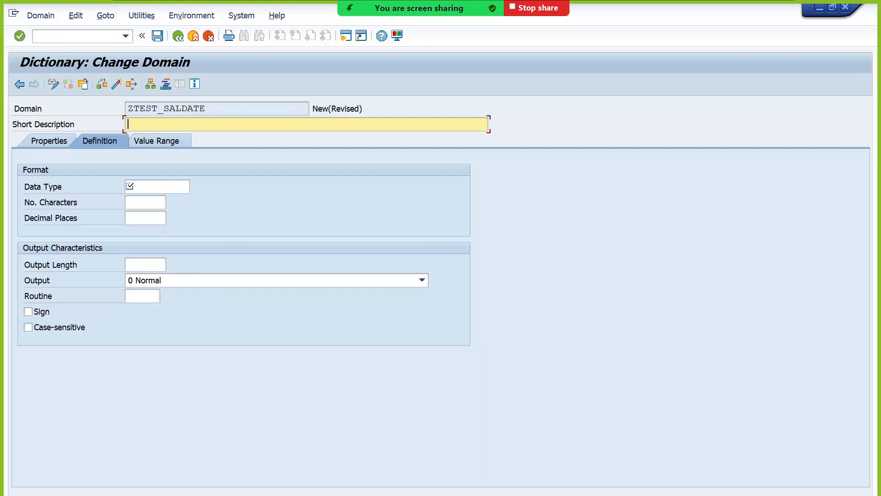
Describe the domain ZTEST_SALDATE as "Employee Salary" and set its data type to DATS
text(Employee Salary)
key(Tab)
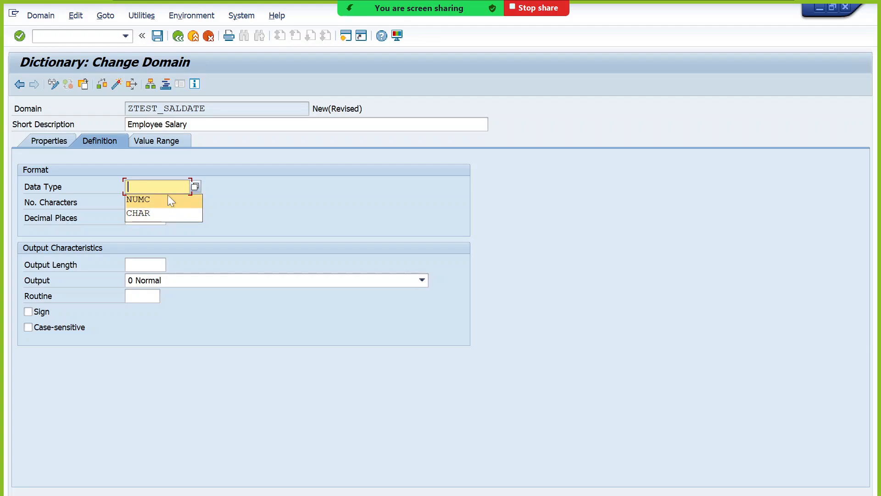
click(196, 187)
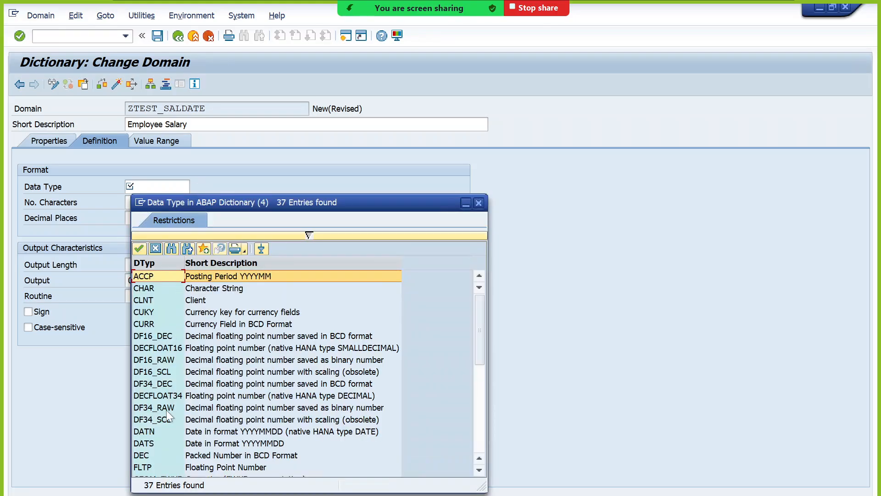
scroll(163, 399, down, 3)
click(177, 335)
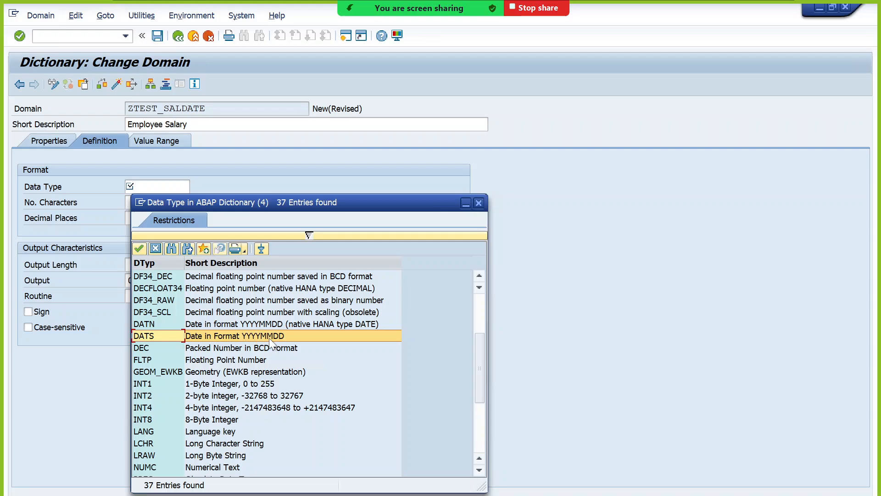
double_click(259, 337)
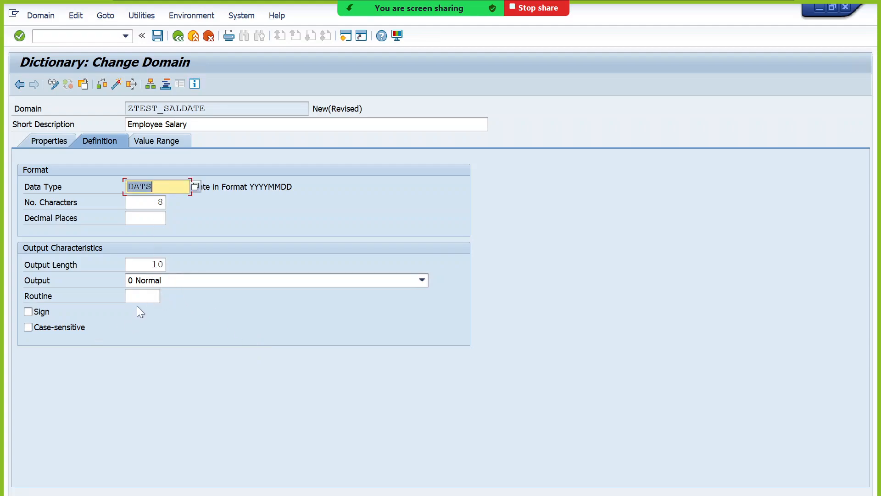
double_click(152, 265)
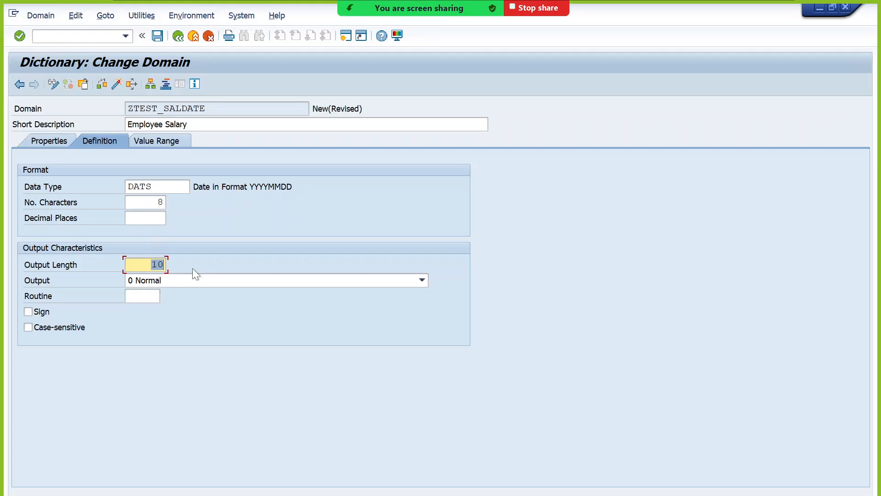
Save the domain ZTEST_SALDATE in package $TMP and activate it
click(114, 88)
click(311, 326)
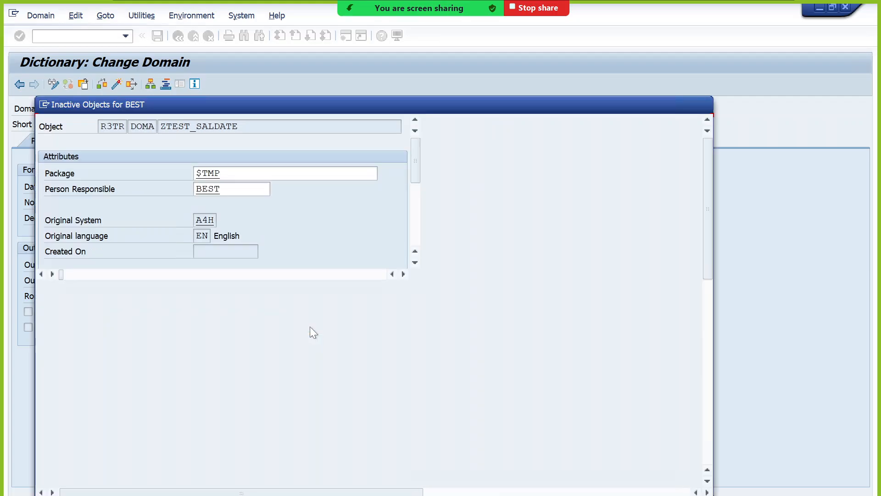
key(Return)
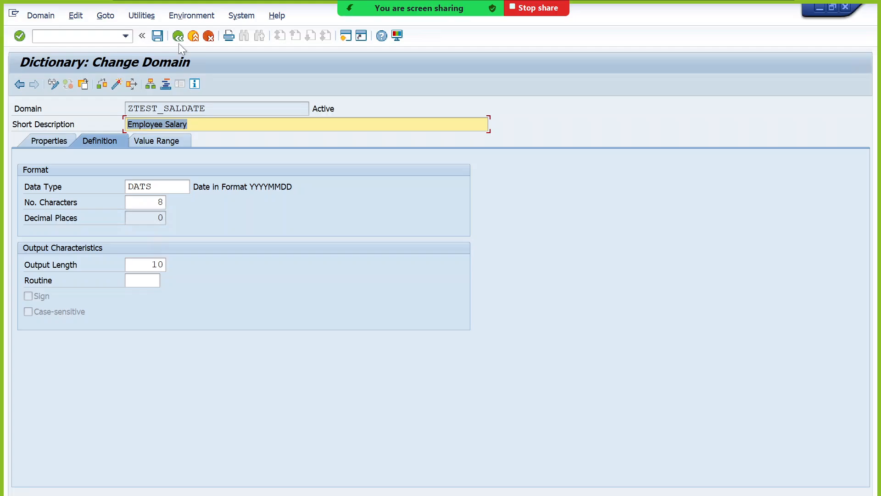
Activate the data element ZTEST_SALDATE and return to the table ZTEST_EMPSAL
click(177, 36)
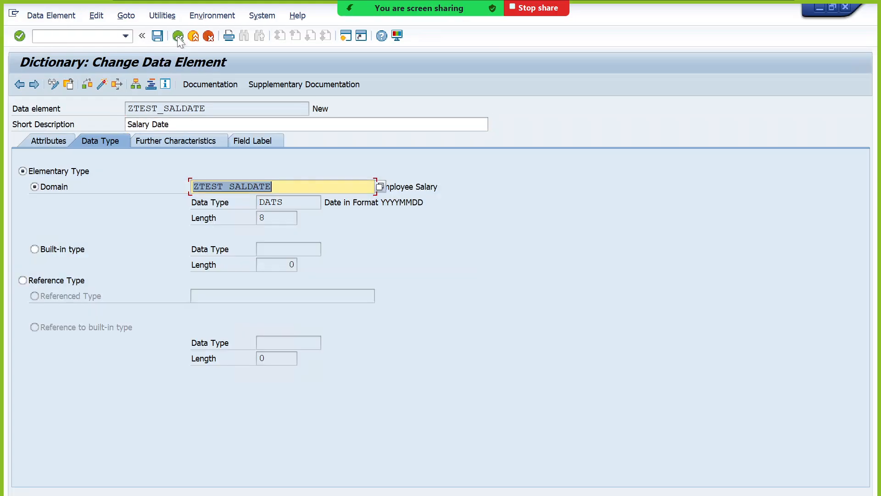
click(100, 86)
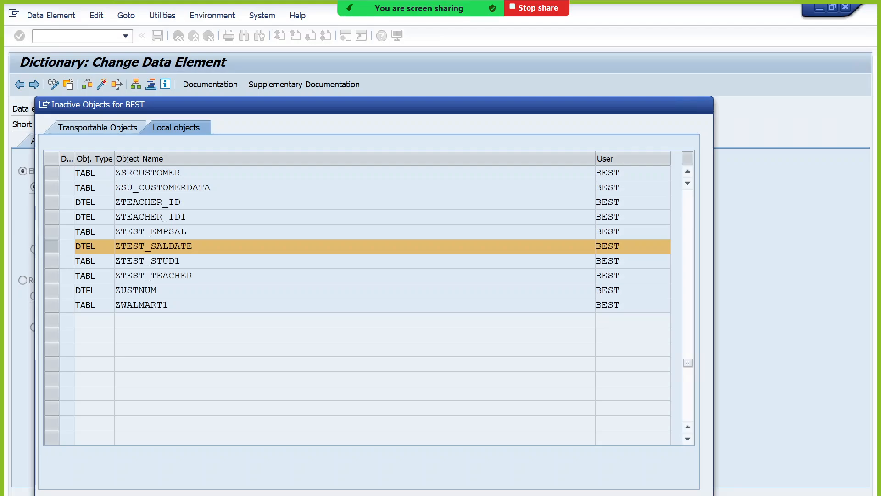
key(Return)
click(179, 39)
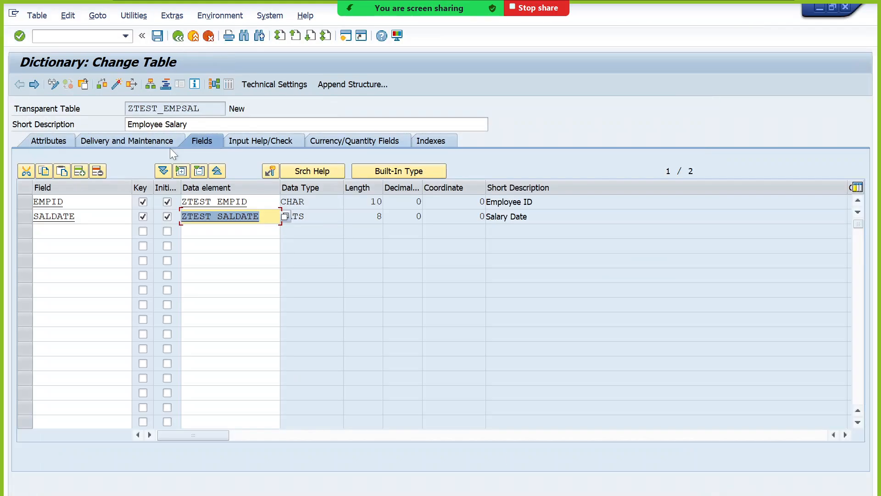
Add a non-key field SALARY with the data element ZTEST_SALARY below SALDATE in the table
click(254, 217)
key(Return)
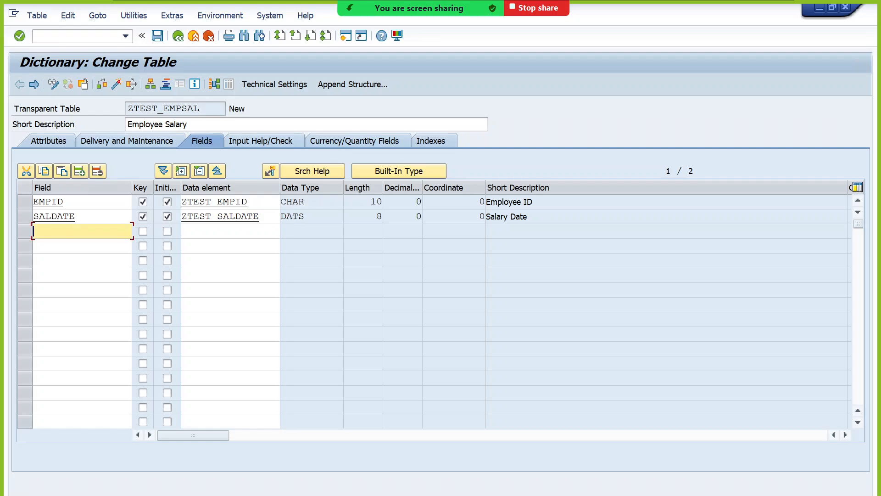
text(salary)
key(Tab)
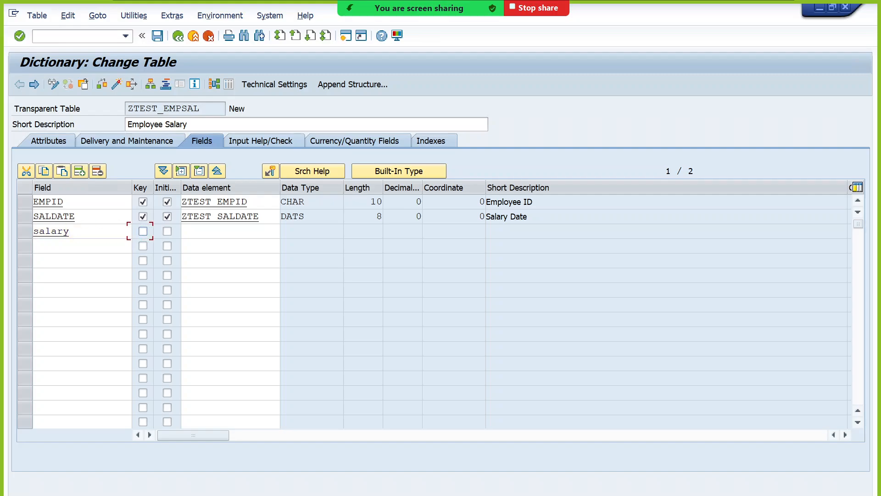
key(Tab)
key(Tab)
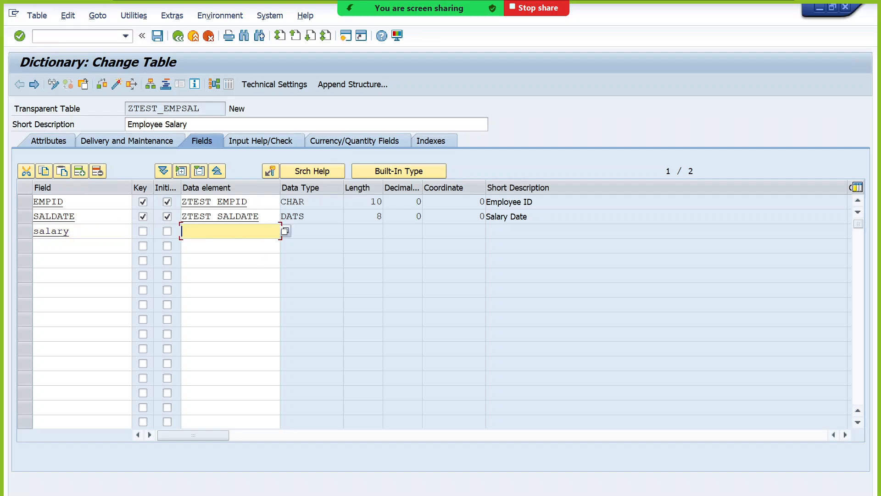
text(ZTEST)
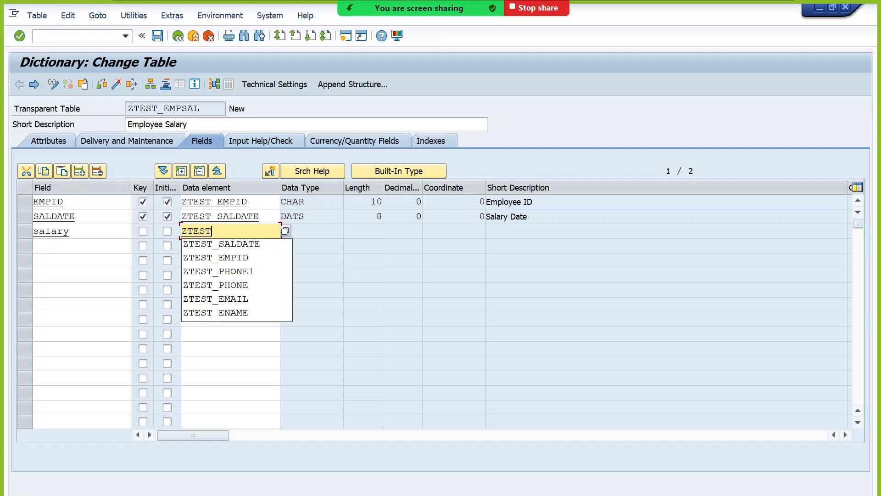
text(_salary)
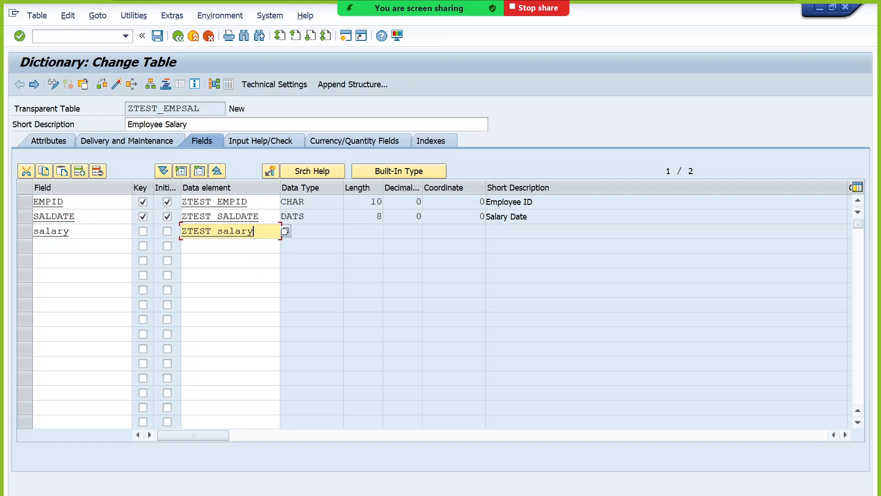
key(Return)
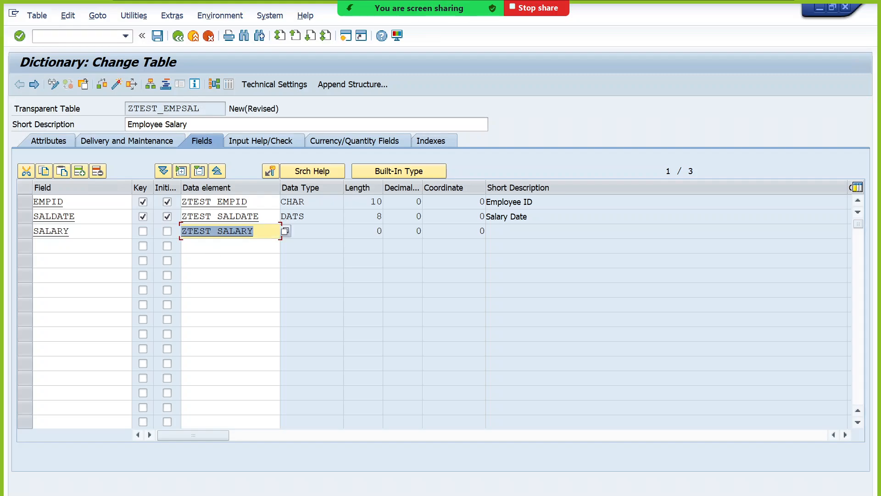
Start creating the data element ZTEST_SALARY, describe it as "Salary" and copy that description for its field labels
key(F3)
click(228, 286)
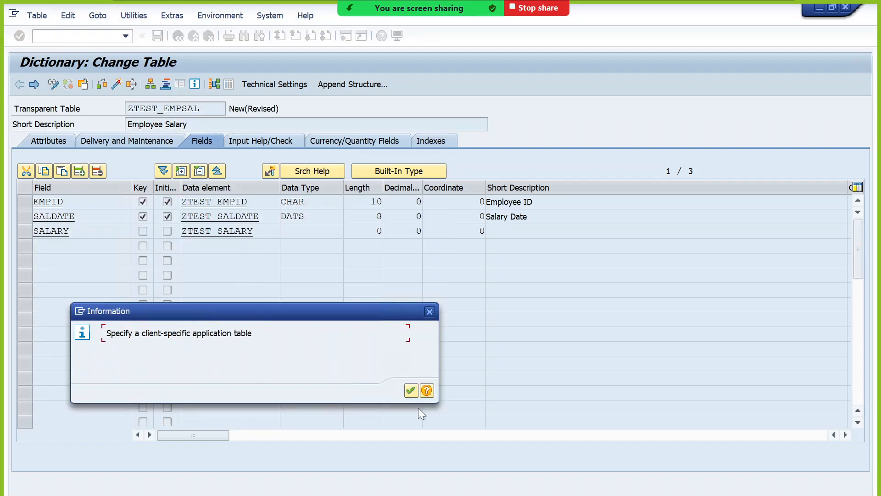
click(413, 335)
click(219, 305)
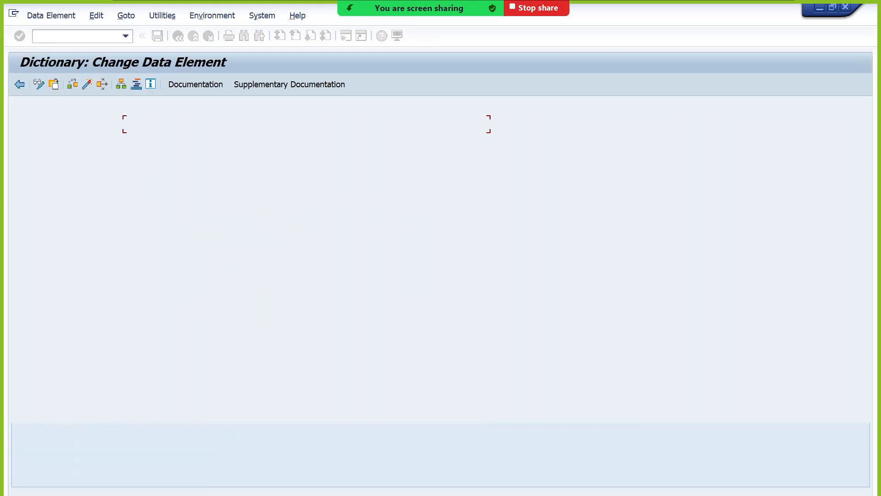
text(Salary)
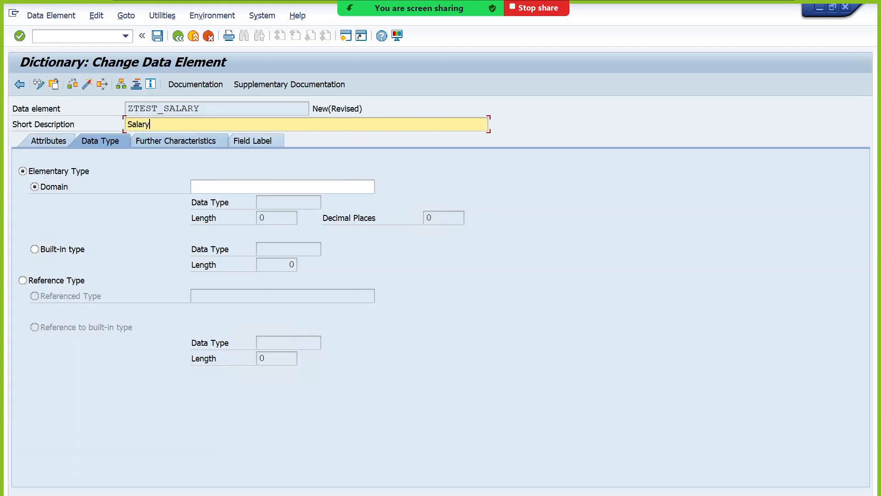
key(Tab)
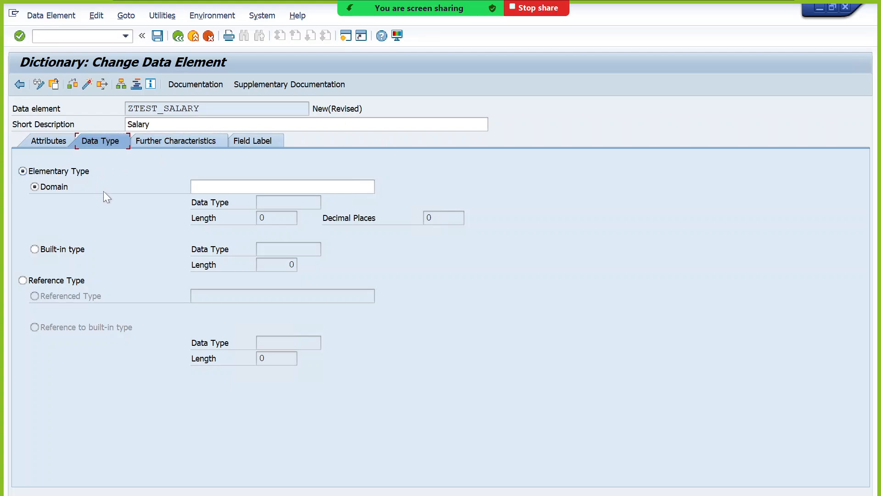
click(252, 140)
key(ctrl+c)
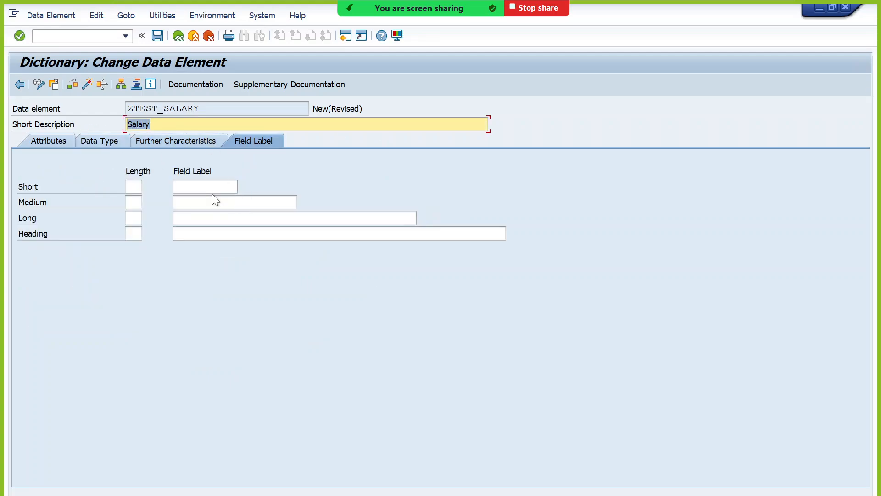
text(Salary)
key(ctrl+v)
click(219, 201)
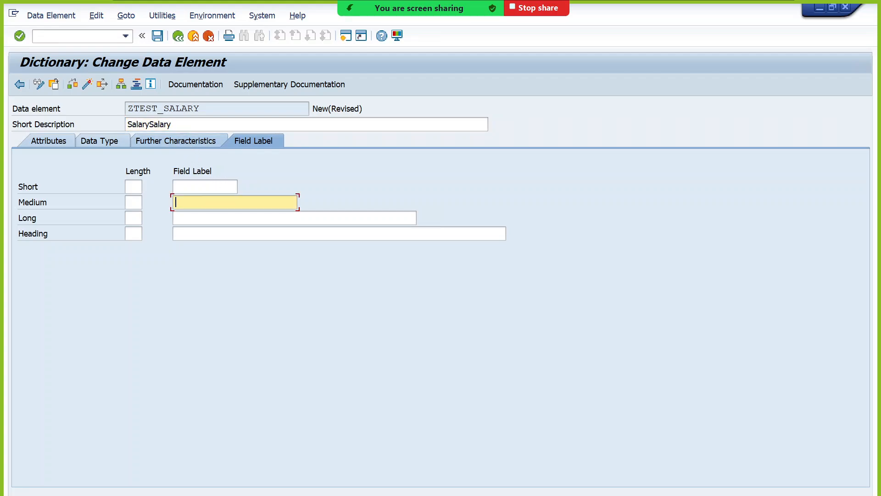
click(212, 124)
key(BackSpace)
key(BackSpace)
key(BackSpace)
key(BackSpace)
key(BackSpace)
key(BackSpace)
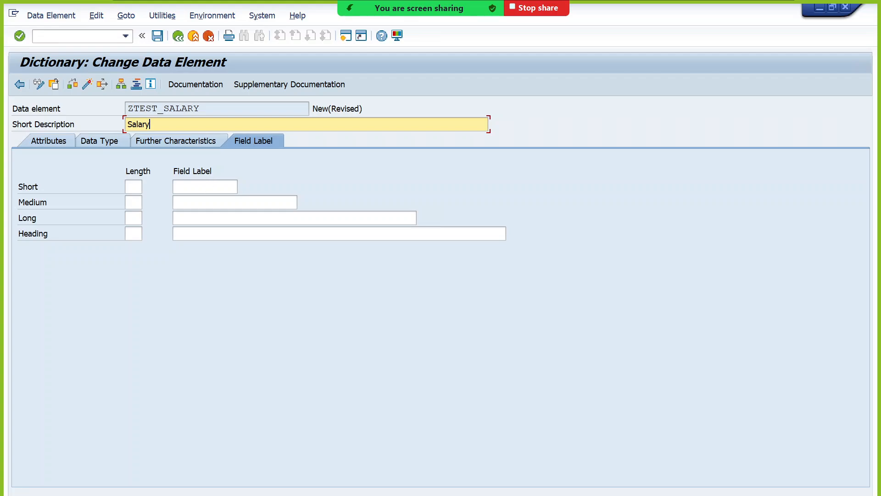
Fill the short, medium, long and heading field labels with "Salary" and add "Employee" to the long label
click(205, 186)
key(ctrl+v)
key(Tab)
key(ctrl+v)
key(Tab)
key(ctrl+v)
key(Tab)
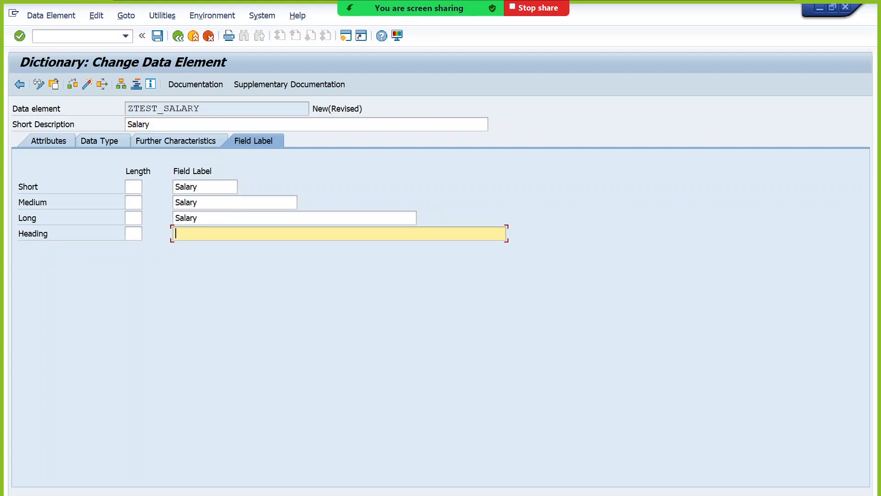
key(ctrl+v)
click(181, 218)
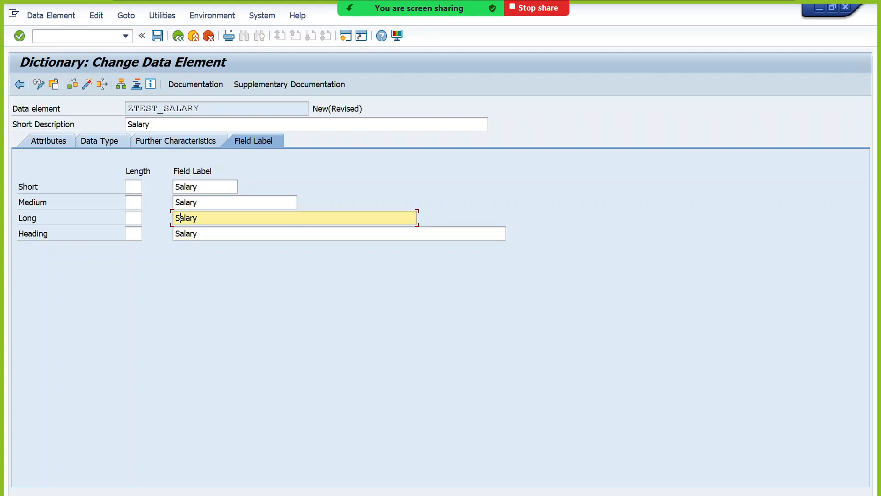
text(Employee)
Assign ZTEST_SALARY as the domain of the data element
click(96, 138)
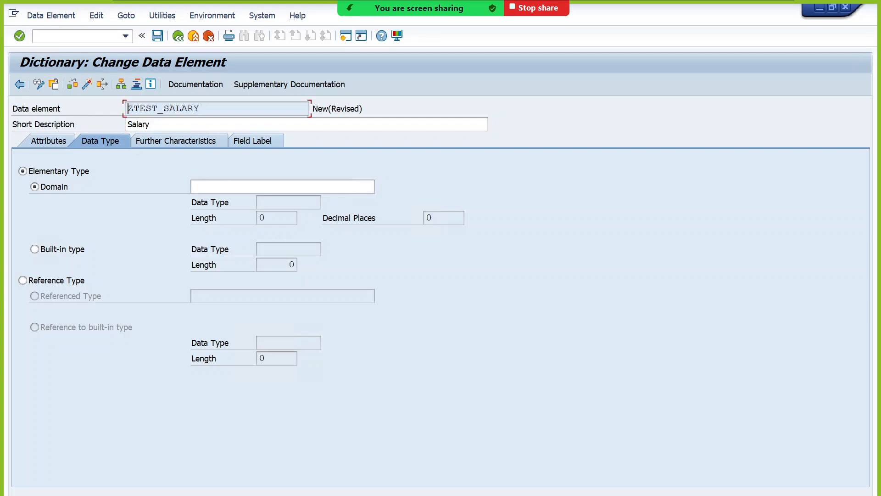
click(193, 187)
text(ZTEST_SALARY)
key(Return)
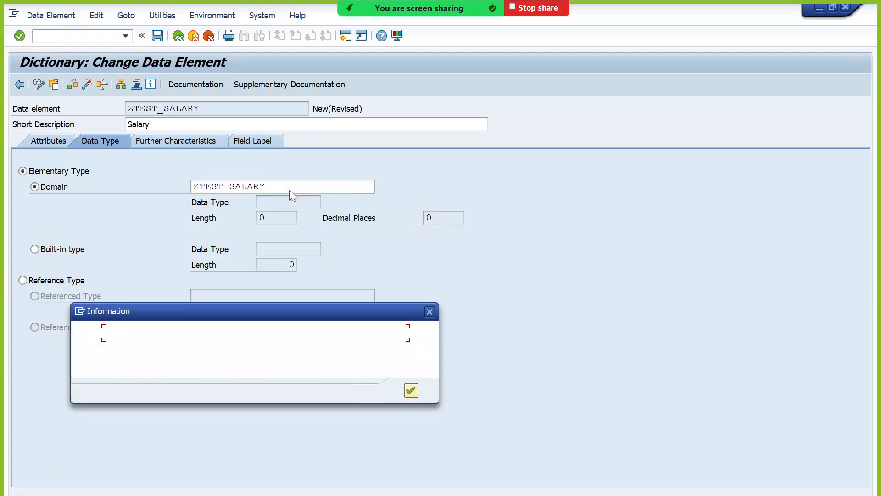
key(Return)
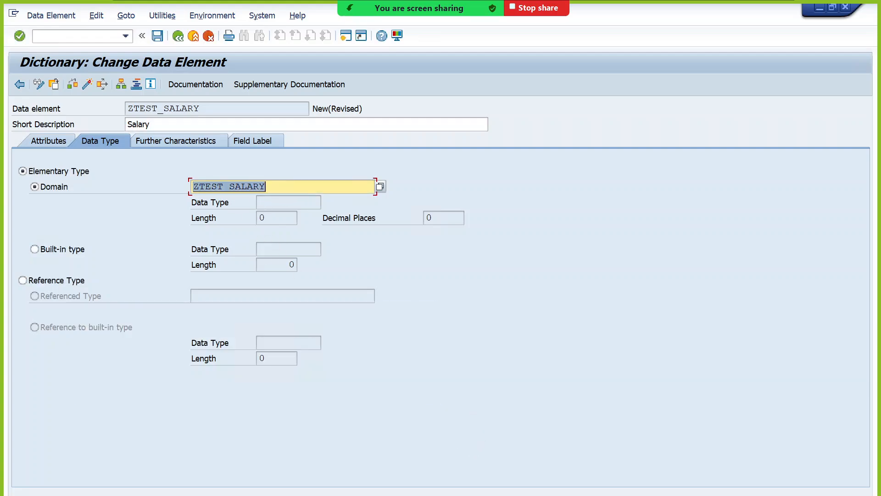
Save the data element ZTEST_SALARY as a local object and start creating the domain ZTEST_SALARY
key(F3)
click(244, 282)
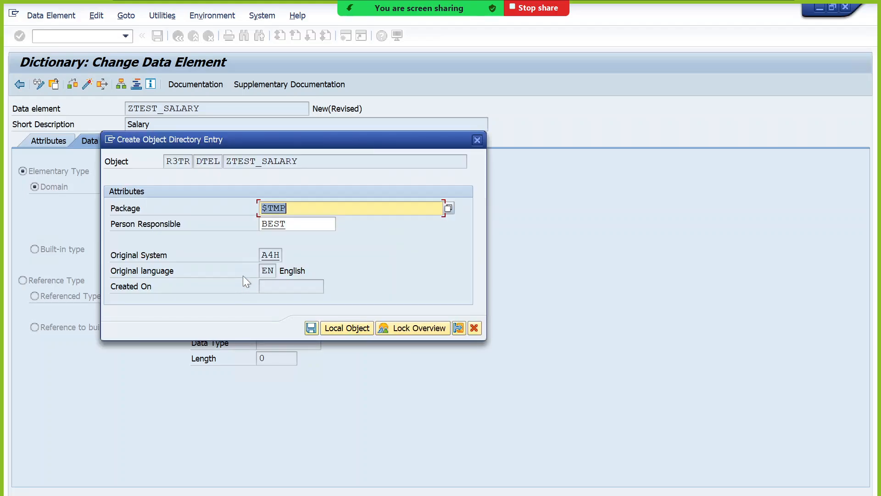
click(342, 329)
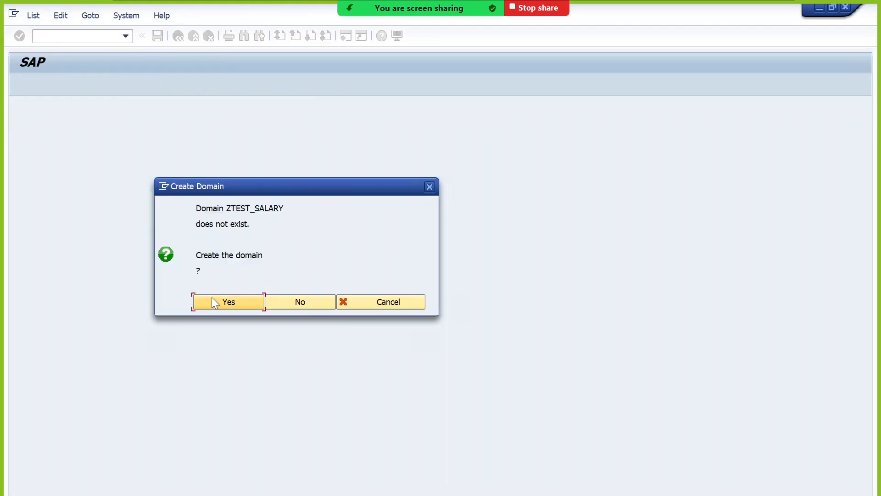
click(214, 302)
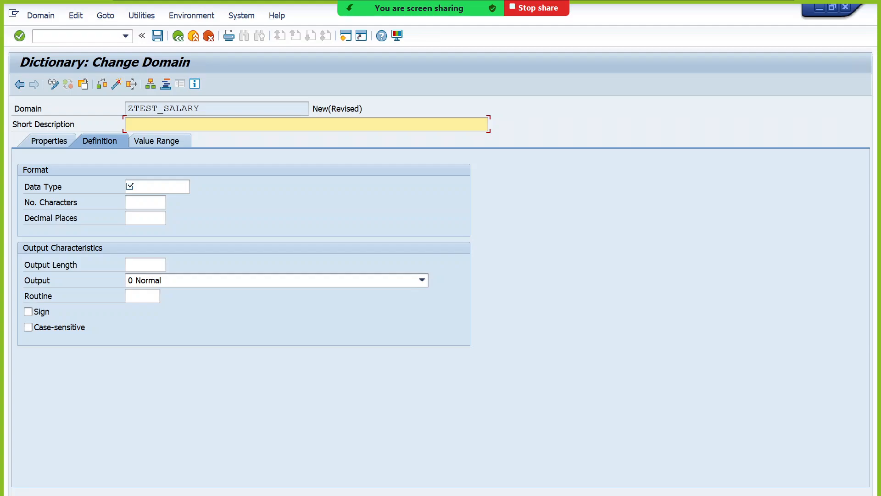
Describe the domain ZTEST_SALARY as "Salary"
text(Sal)
key(BackSpace)
key(BackSpace)
key(BackSpace)
text(ZTEST_SALARY)
key(shift+Home)
key(BackSpace)
text(Salary)
Set the domain's data type to INT4 from the list of available dictionary data types
click(147, 183)
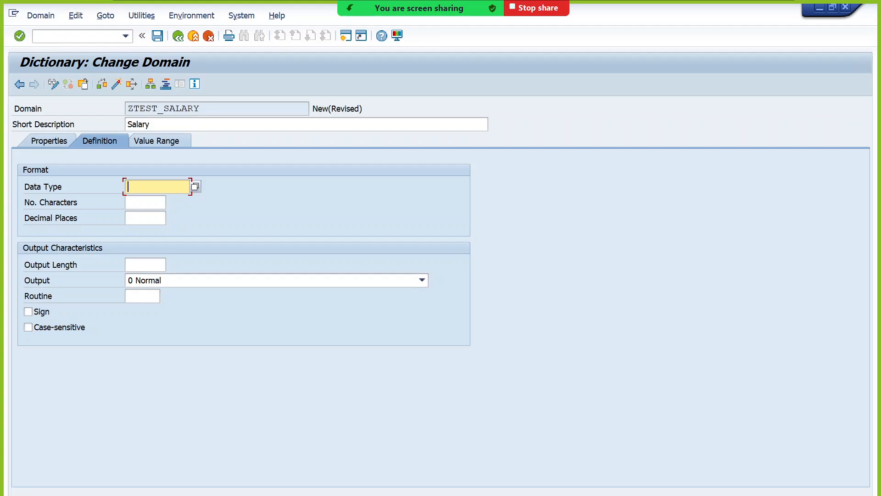
click(195, 186)
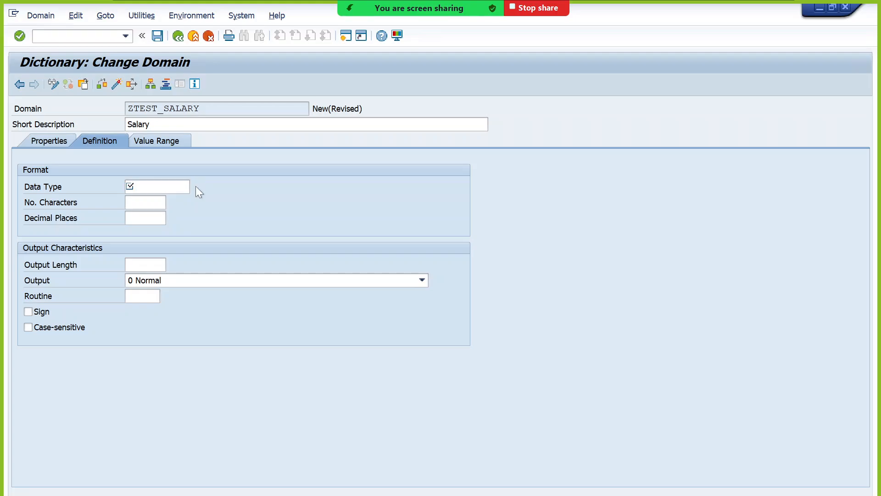
drag(216, 202, 220, 139)
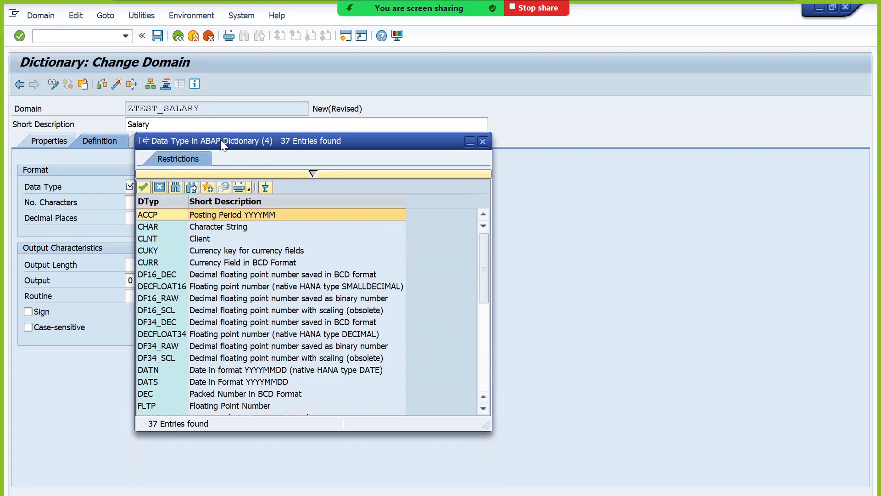
scroll(172, 334, down, 5)
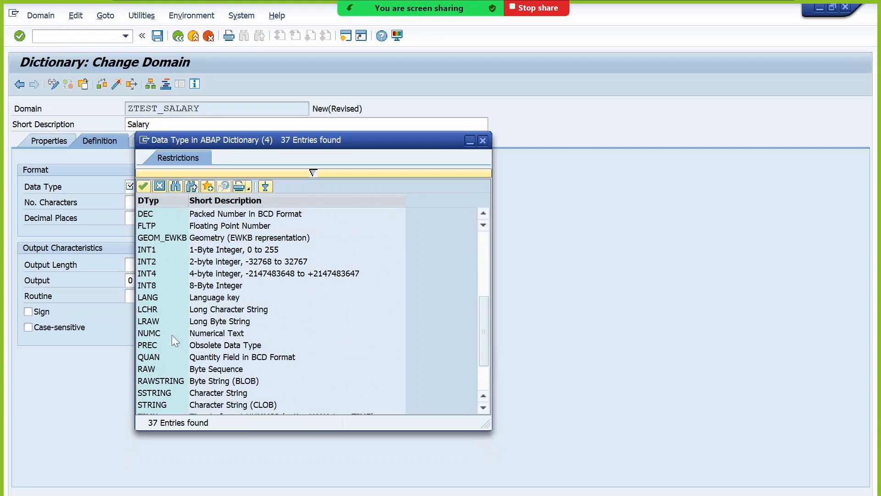
scroll(171, 335, down, 2)
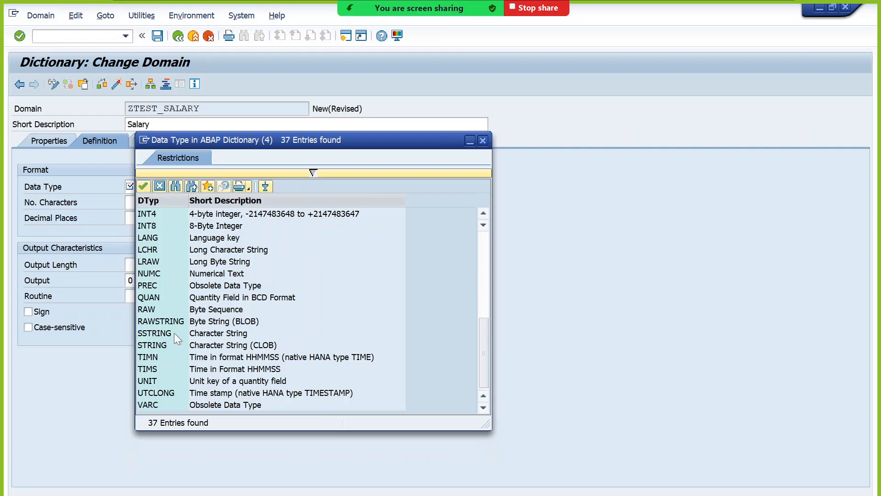
scroll(175, 332, up, 5)
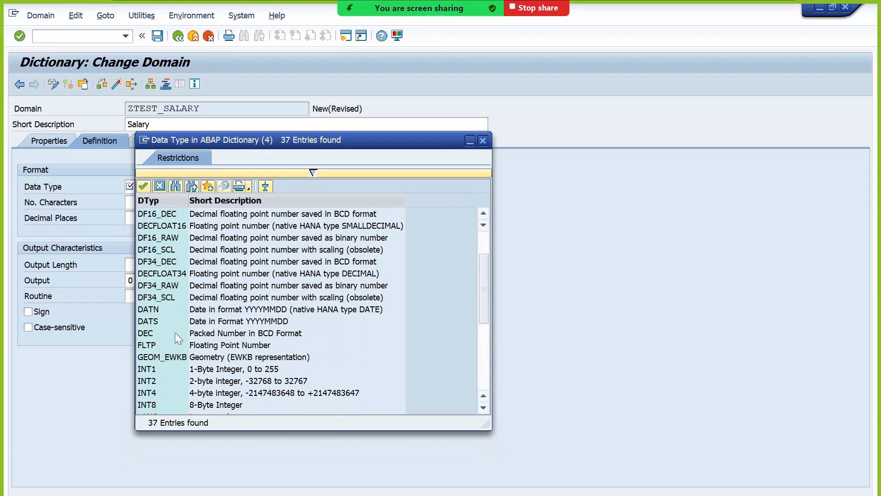
click(175, 336)
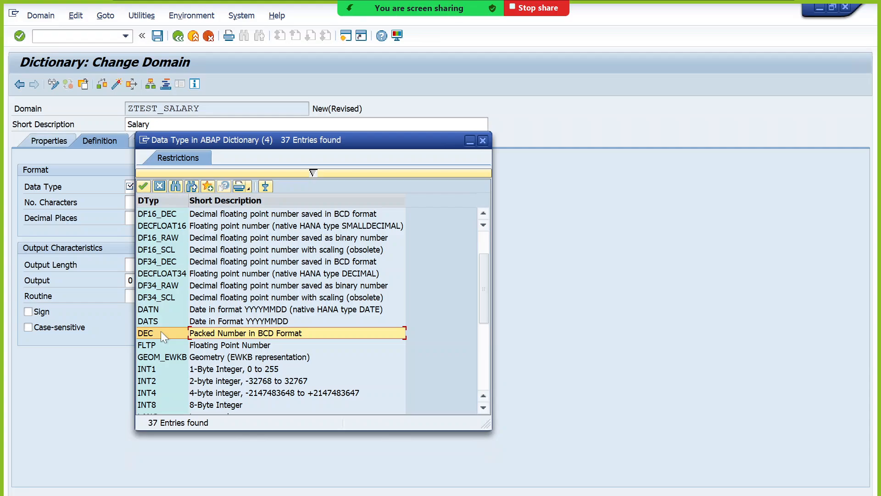
scroll(162, 332, up, 2)
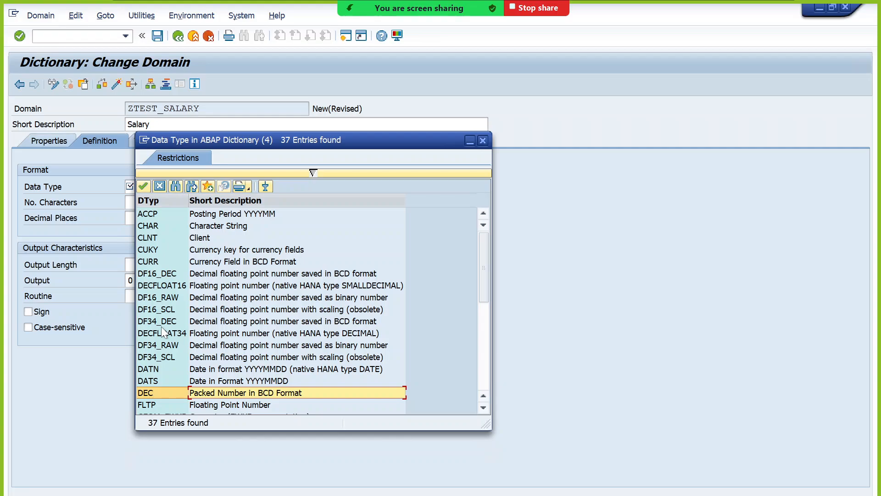
scroll(161, 330, down, 2)
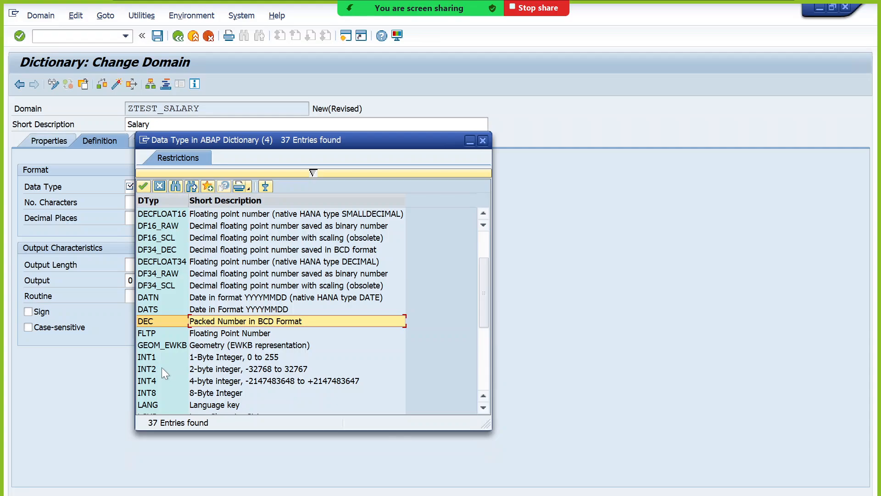
double_click(159, 379)
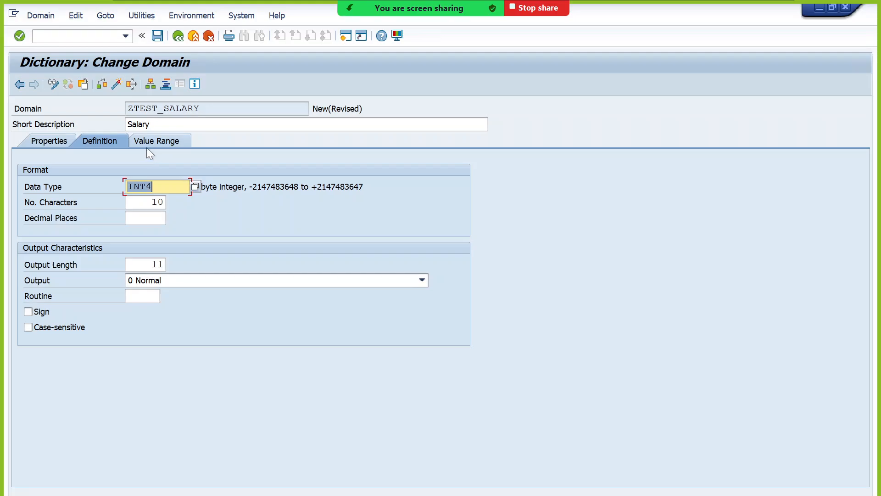
Save the domain ZTEST_SALARY in package $TMP, activate it and return to its data element
click(117, 83)
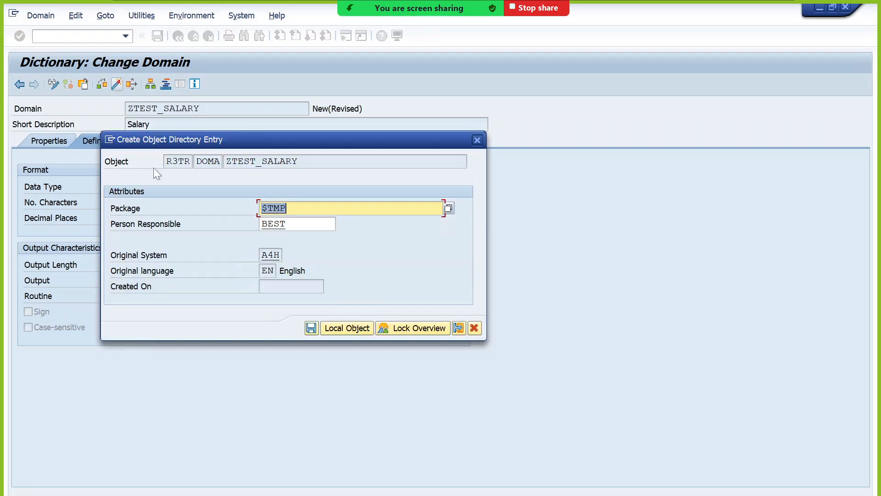
click(310, 327)
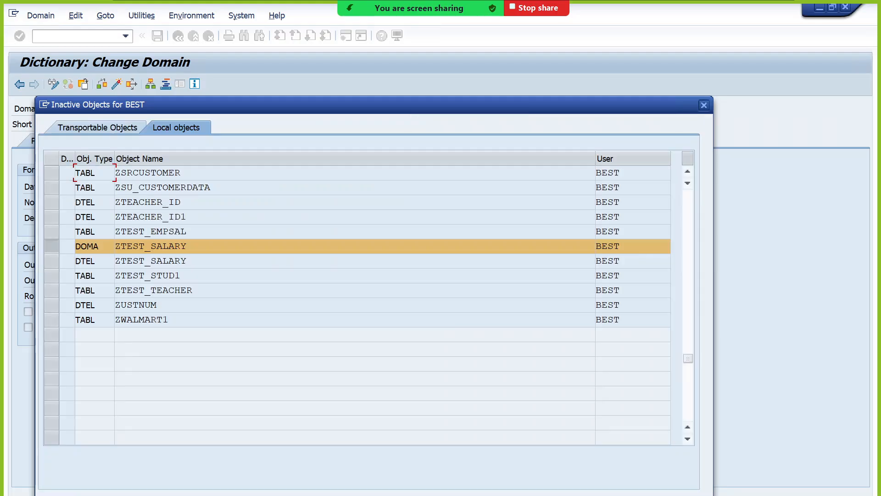
key(Return)
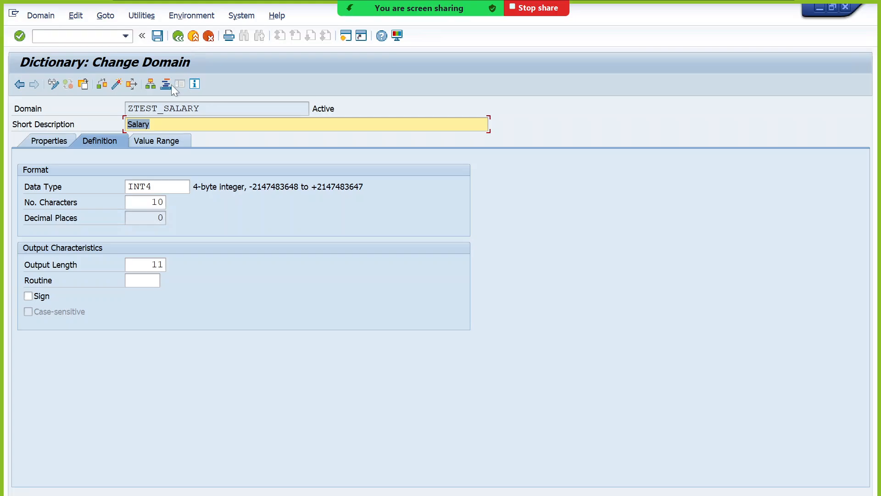
click(182, 37)
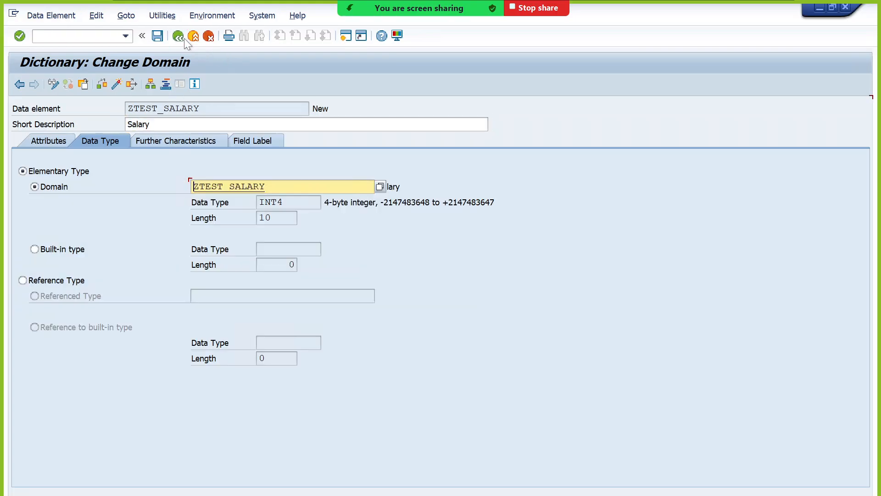
Activate the data element ZTEST_SALARY and return to the fields of table ZTEST_EMPSAL
click(102, 84)
key(Return)
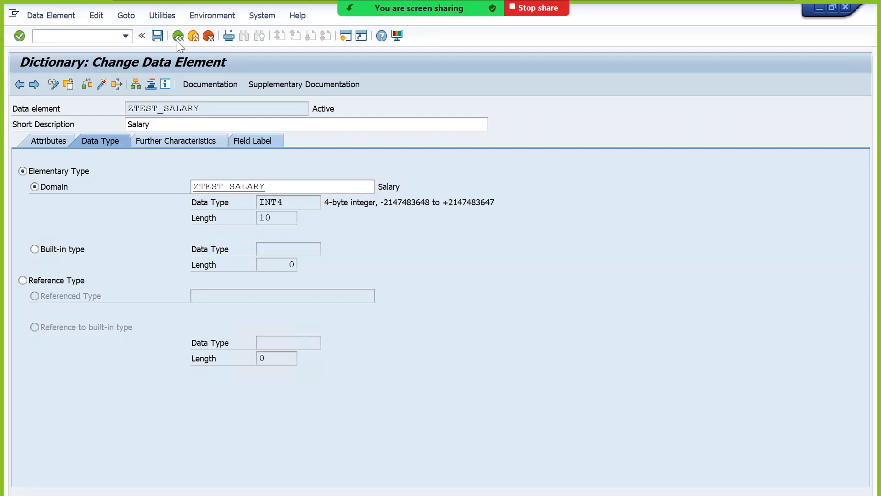
click(178, 37)
click(223, 231)
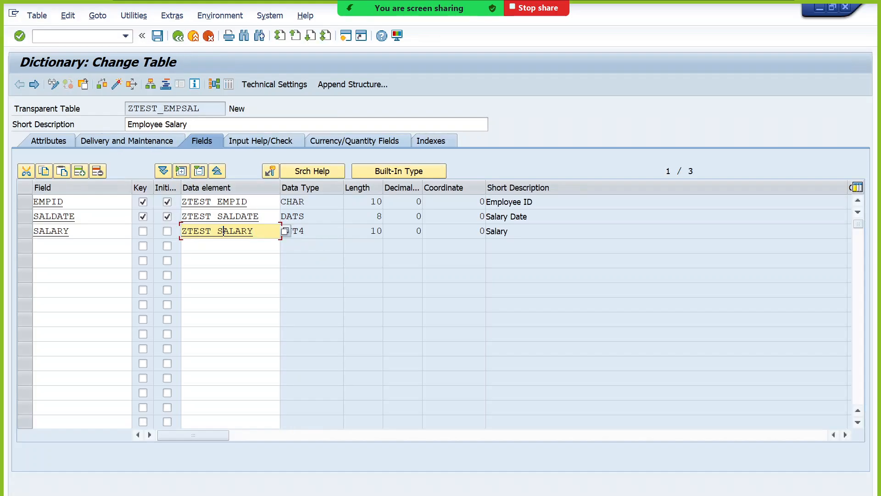
Save technical settings with data class APPL1 and size category 0 for table ZTEST_EMPSAL, and activate the table
click(113, 86)
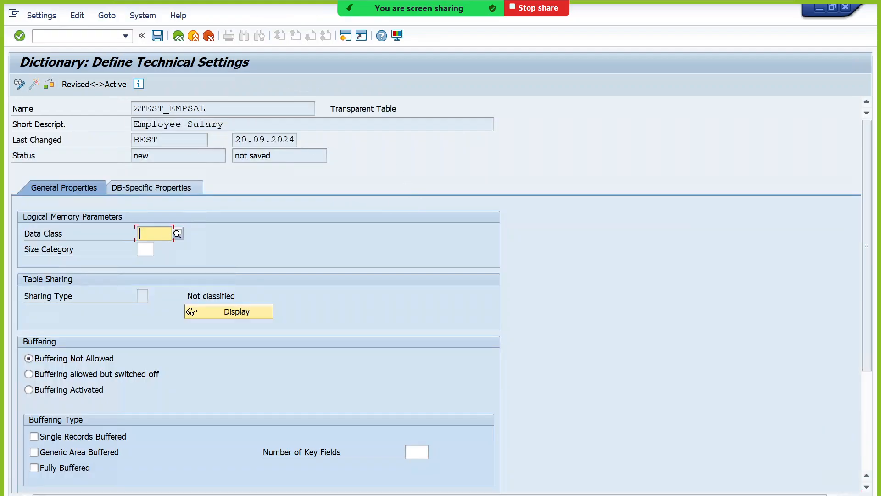
click(177, 234)
click(184, 255)
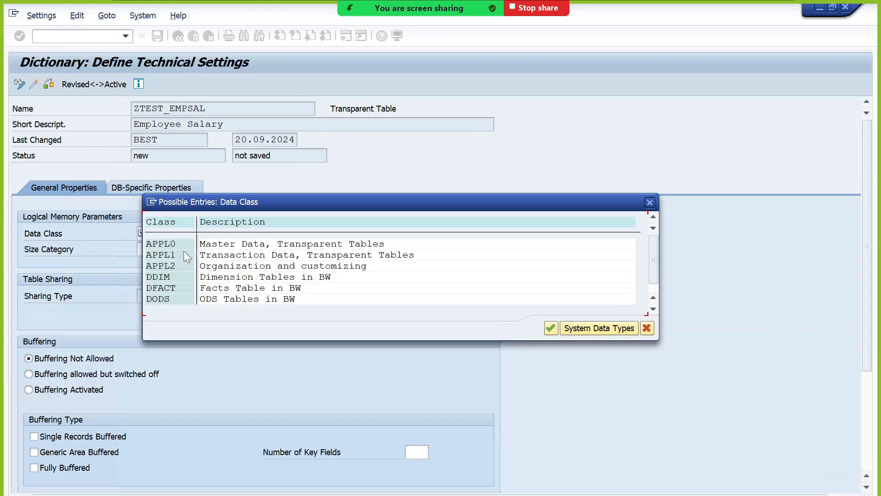
double_click(184, 256)
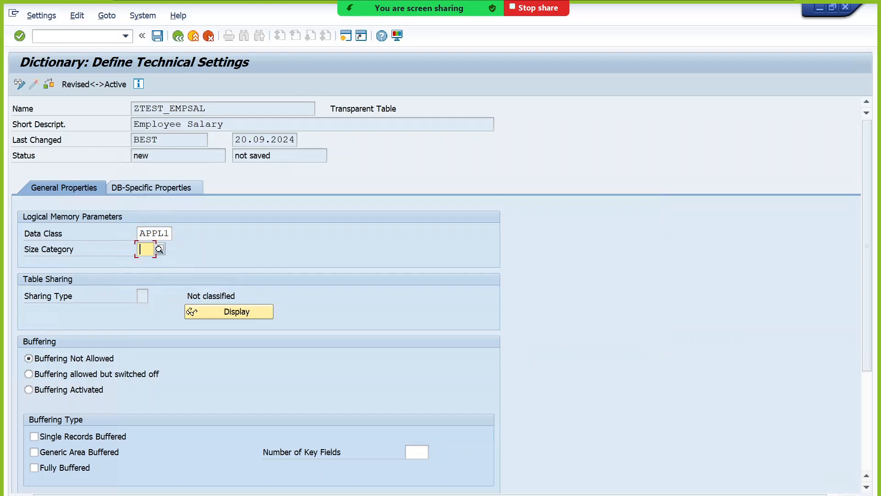
text(0)
key(Return)
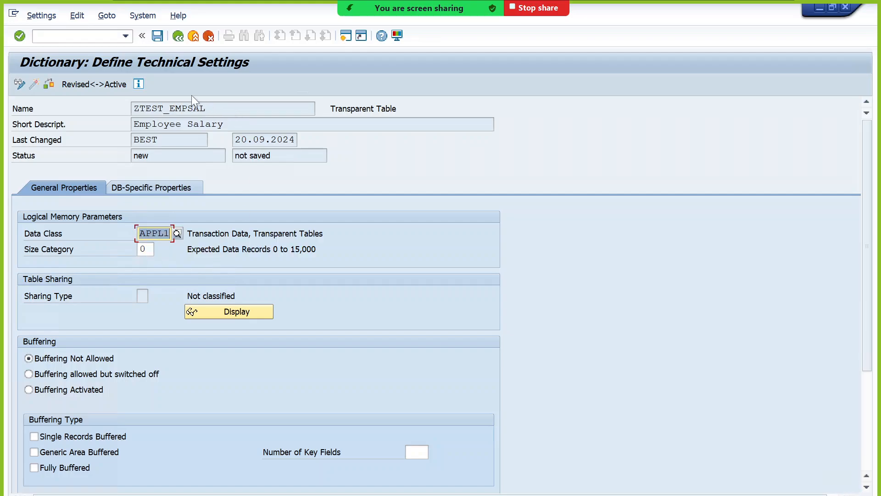
click(159, 40)
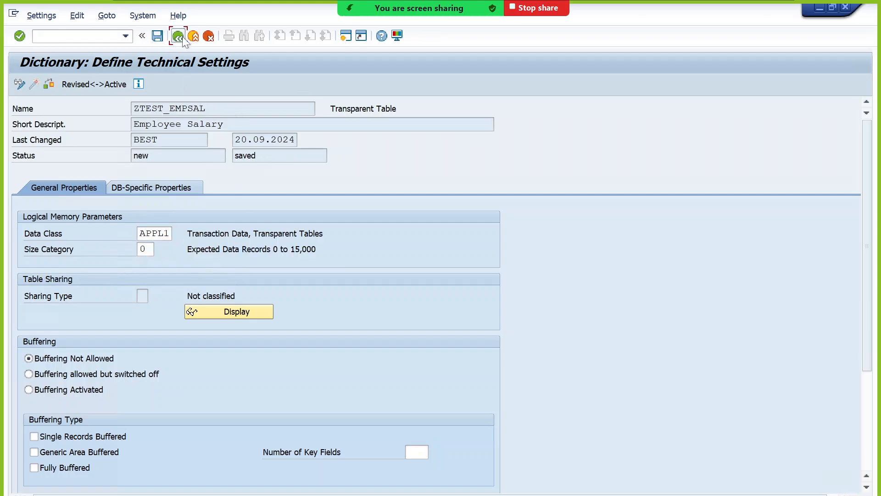
click(182, 37)
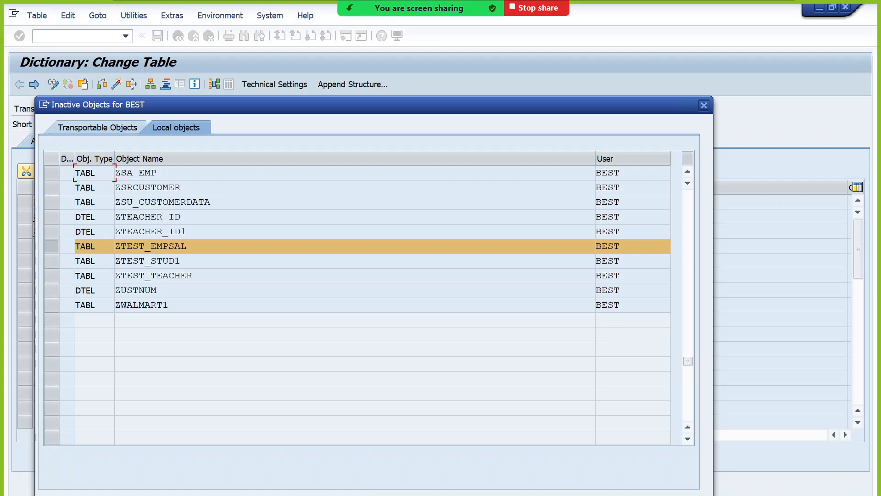
click(535, 495)
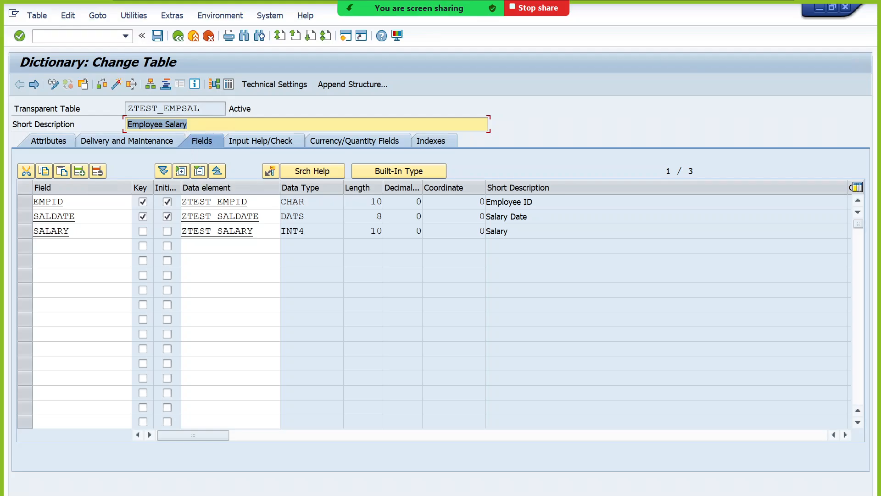
Switch table ZTEST_EMPSAL to display mode and examine the data element assigned to its EMPID field
click(258, 202)
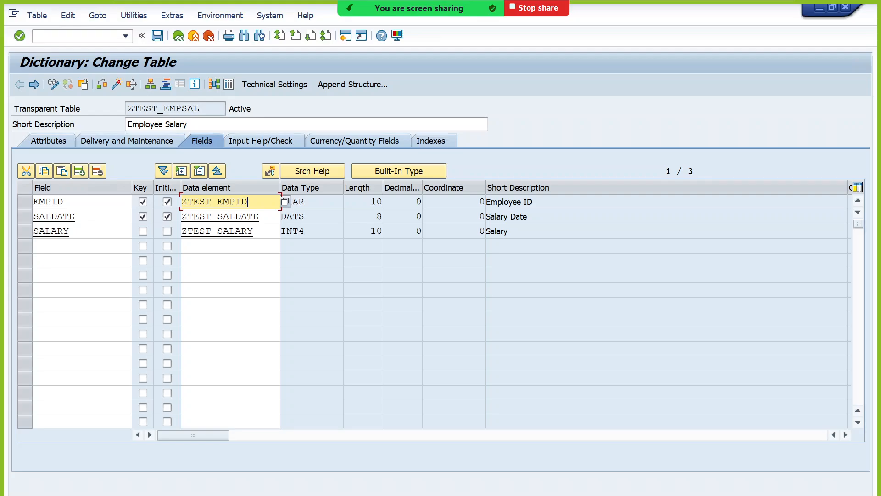
key(shift+Home)
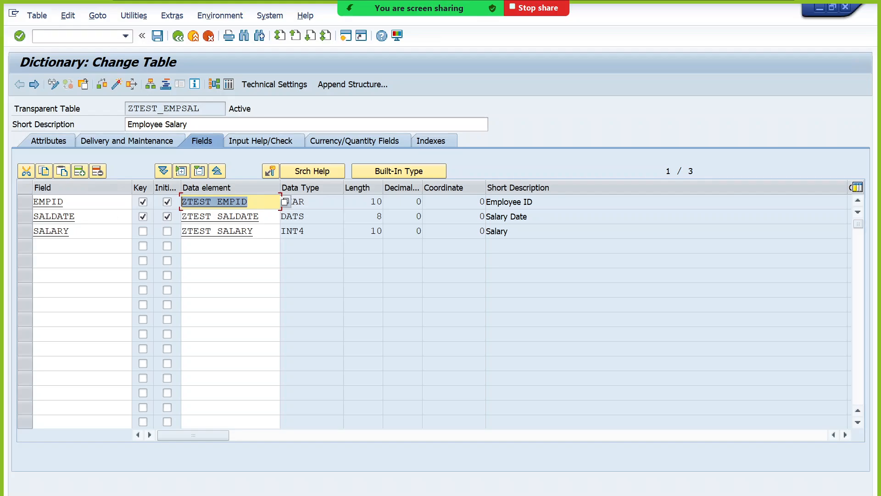
click(221, 202)
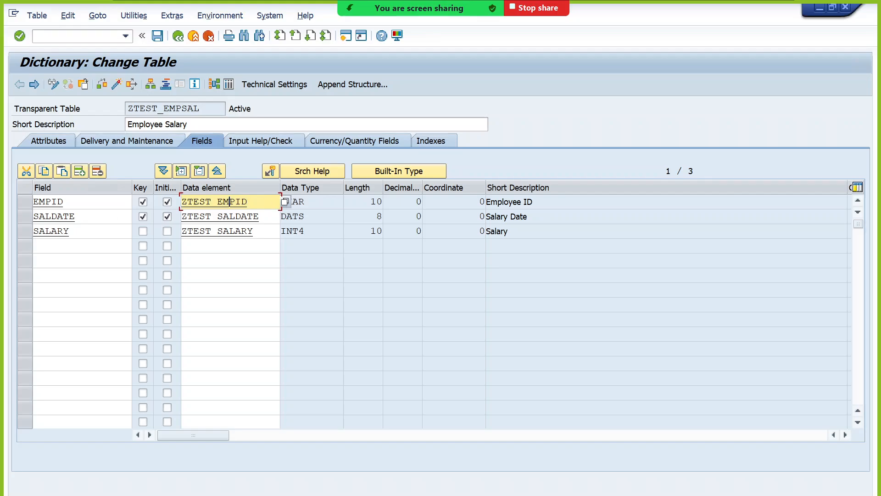
click(55, 86)
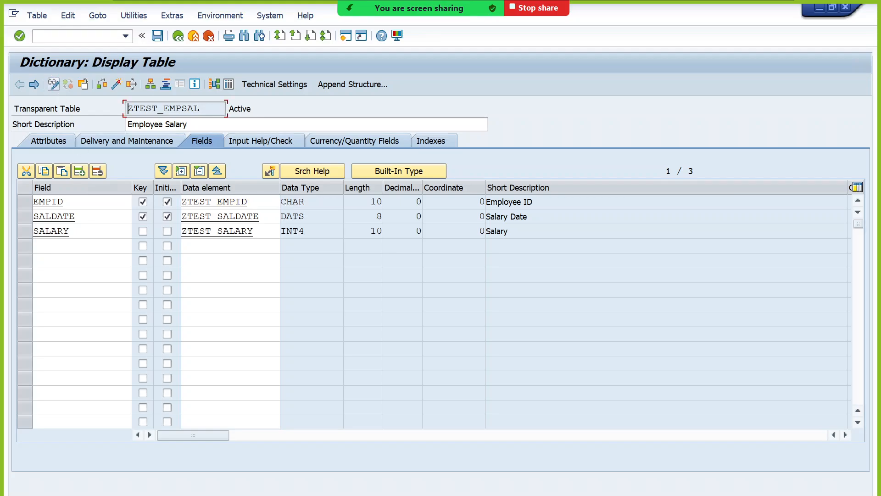
click(223, 202)
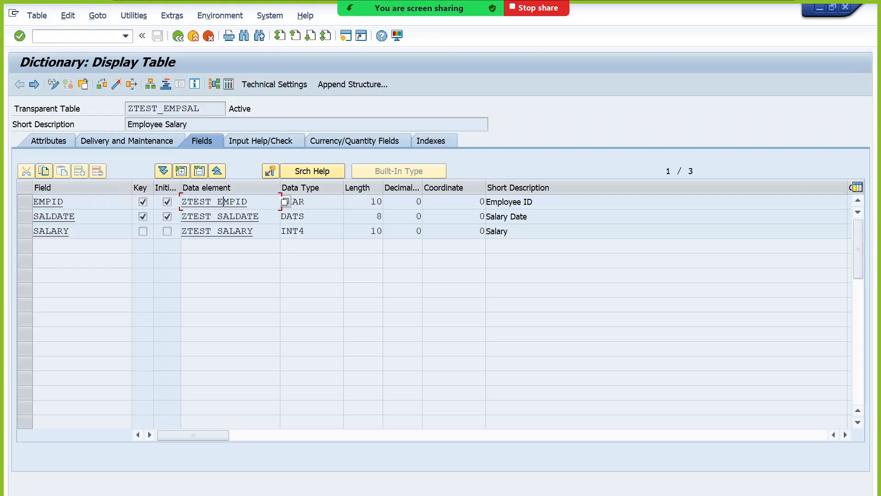
drag(249, 202, 182, 202)
click(224, 202)
drag(248, 202, 182, 202)
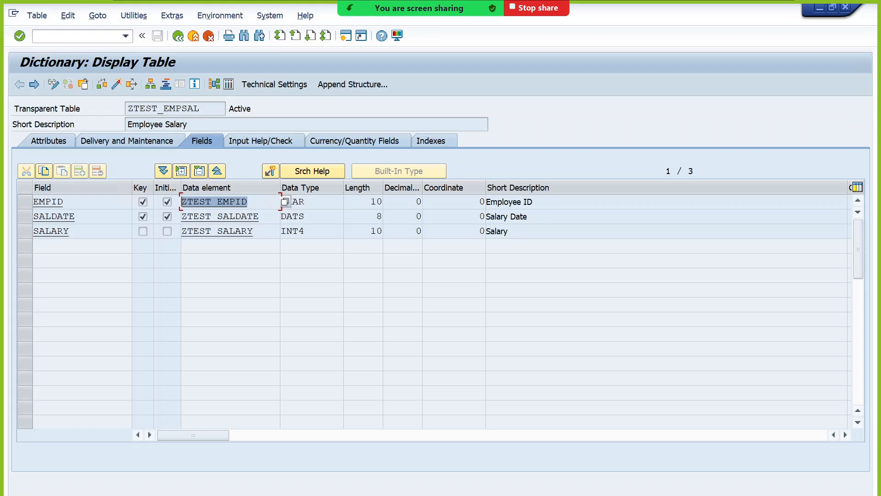
click(236, 202)
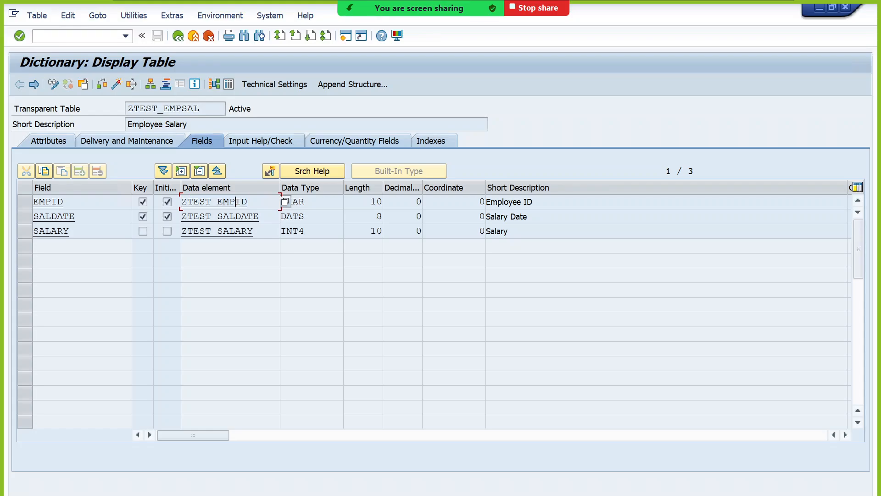
Open the data element ZTEST_EMPID, list the table fields where it is used, and return to table ZTEST_EMPSAL
double_click(235, 202)
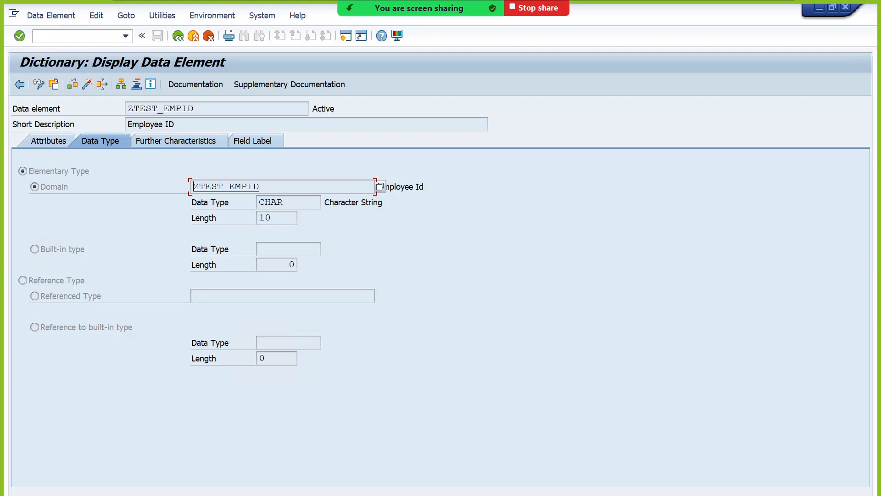
click(176, 108)
drag(194, 108, 128, 109)
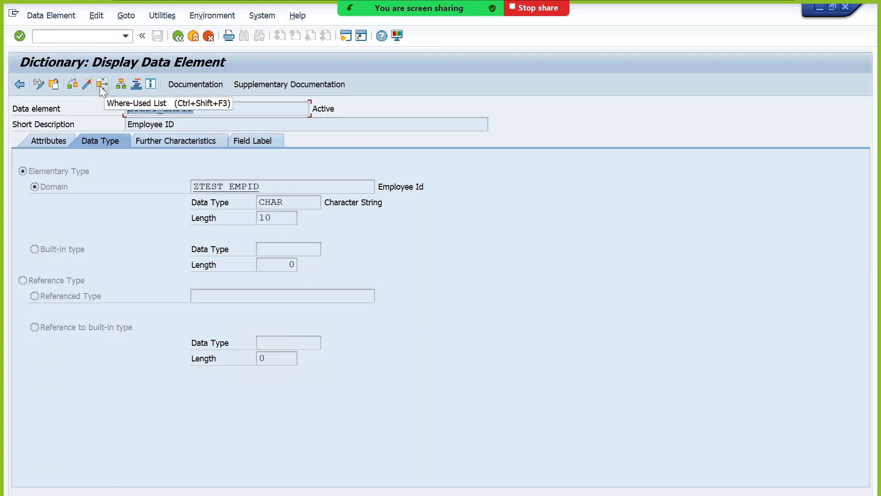
click(158, 109)
click(103, 85)
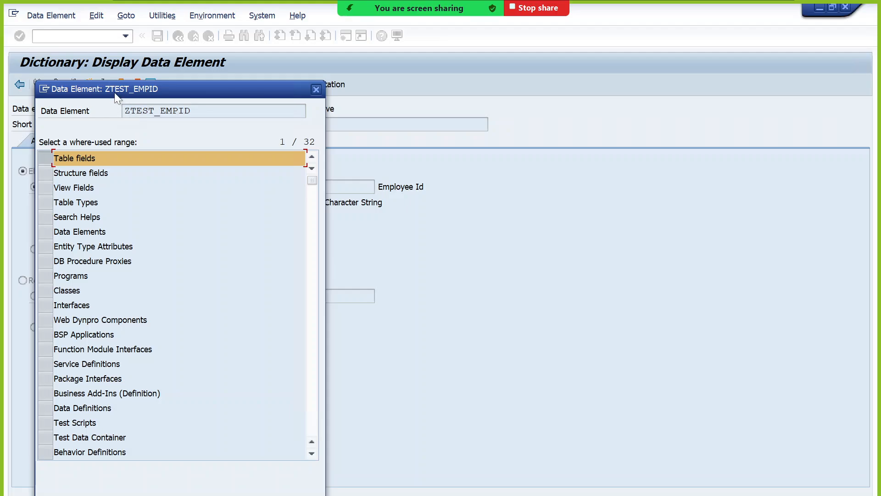
drag(114, 93, 410, 97)
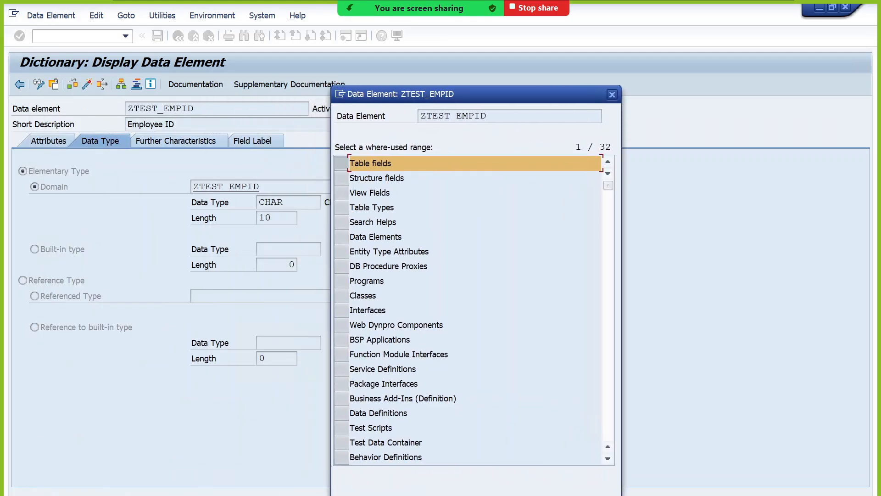
key(Return)
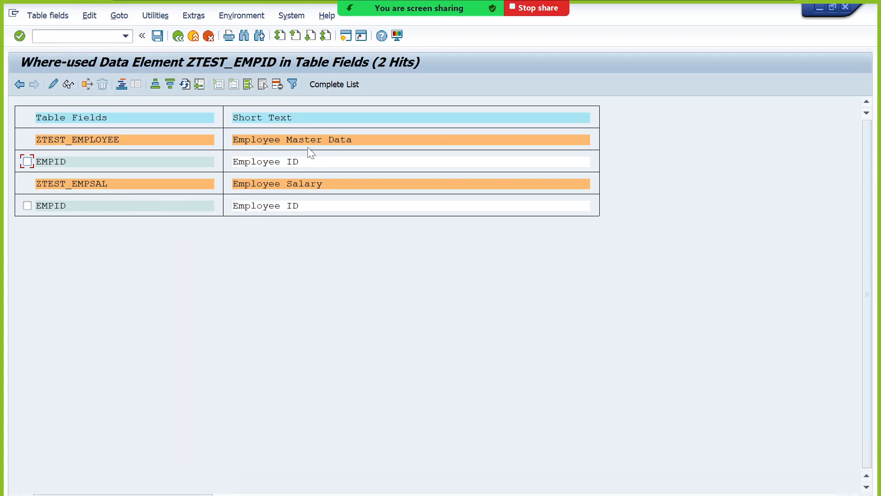
click(181, 35)
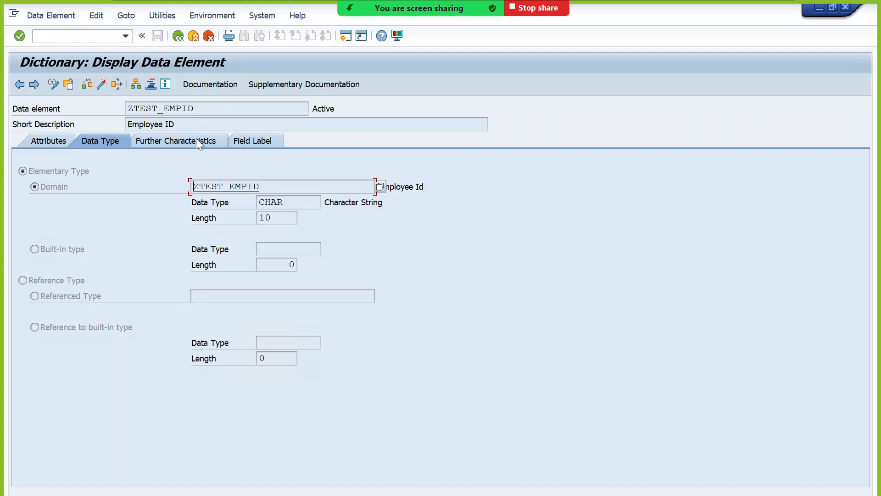
double_click(253, 186)
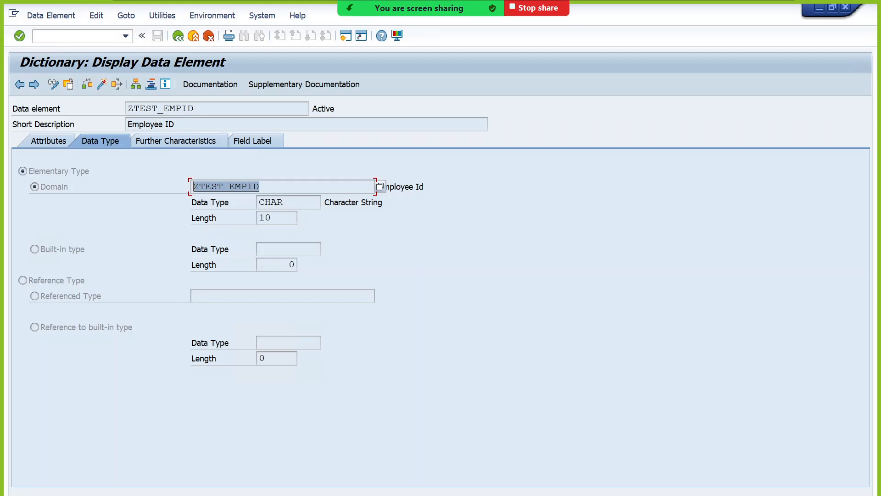
click(184, 36)
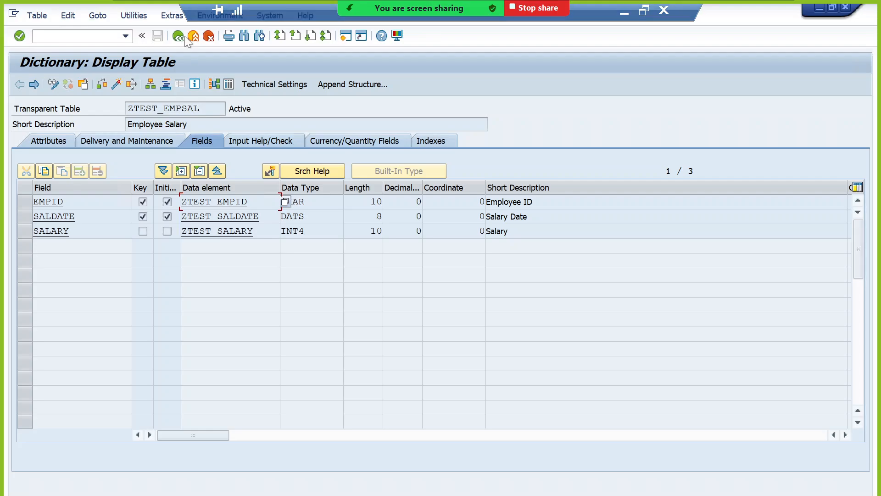
Go back to table ZTEST_EMPLOYEE, open the CITY field's data element ORT01_GP and review its where-used list of table fields
click(185, 37)
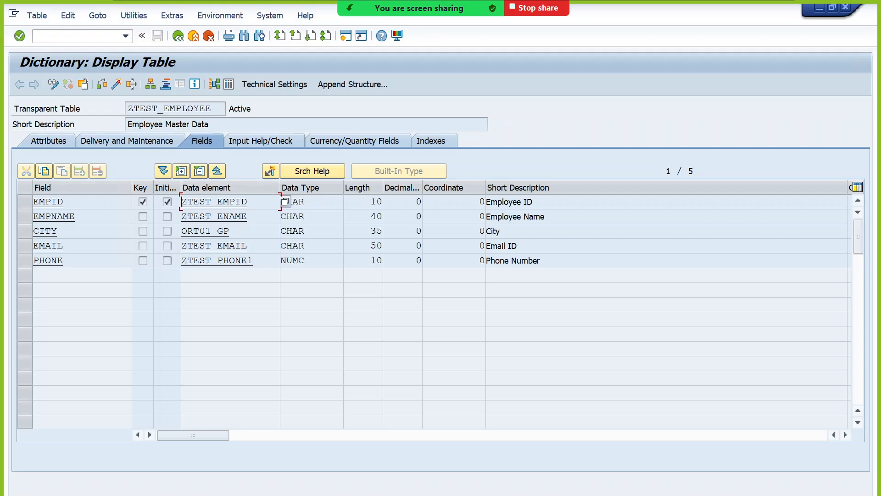
double_click(220, 234)
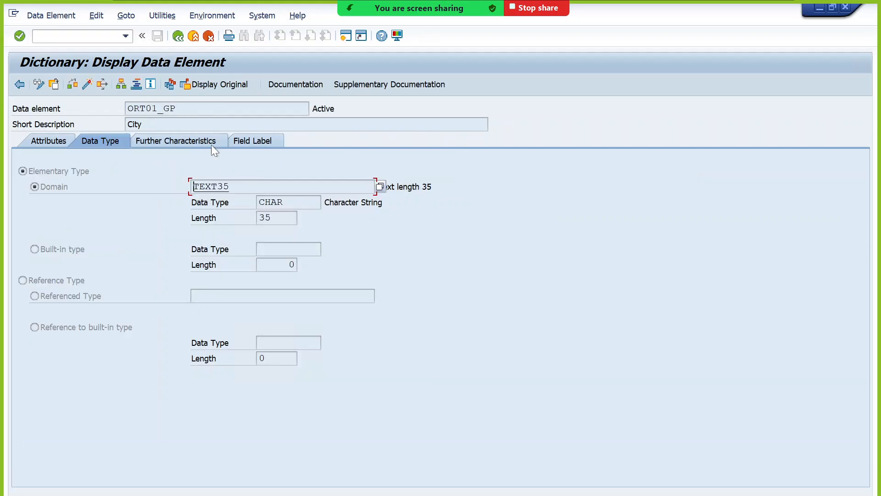
click(171, 109)
click(102, 88)
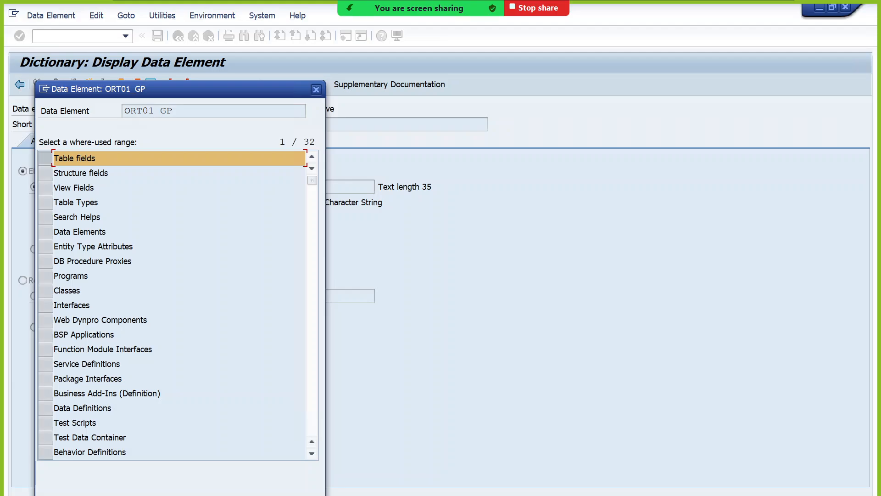
key(Return)
scroll(332, 395, down, 2)
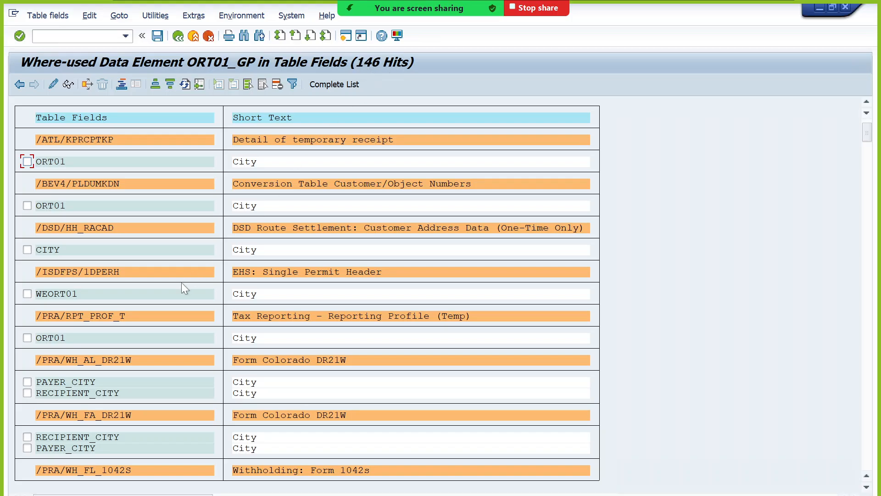
scroll(98, 319, down, 3)
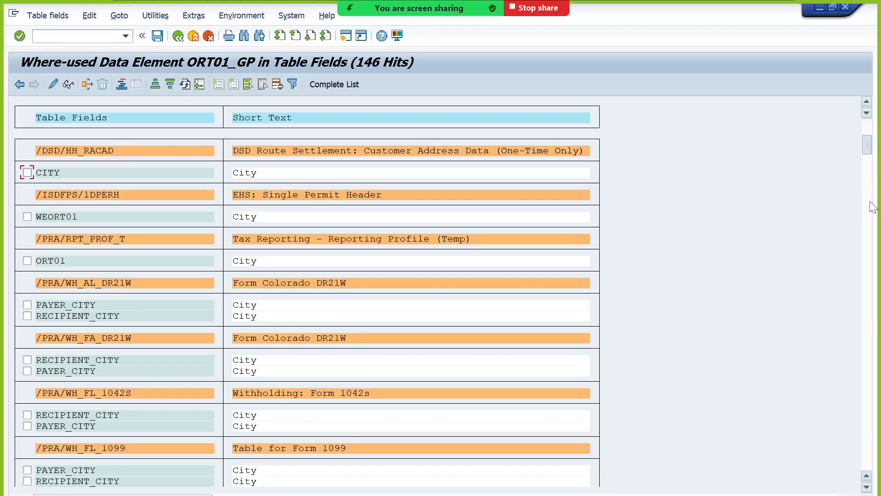
drag(868, 146, 829, 323)
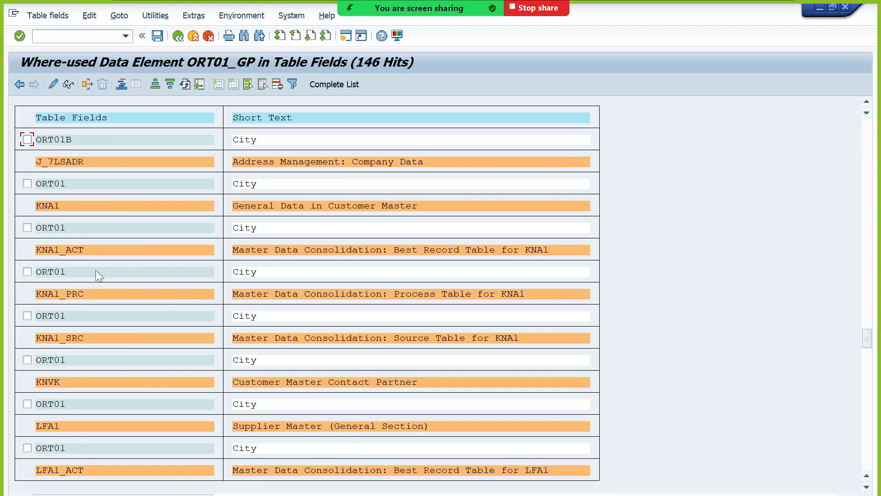
click(178, 35)
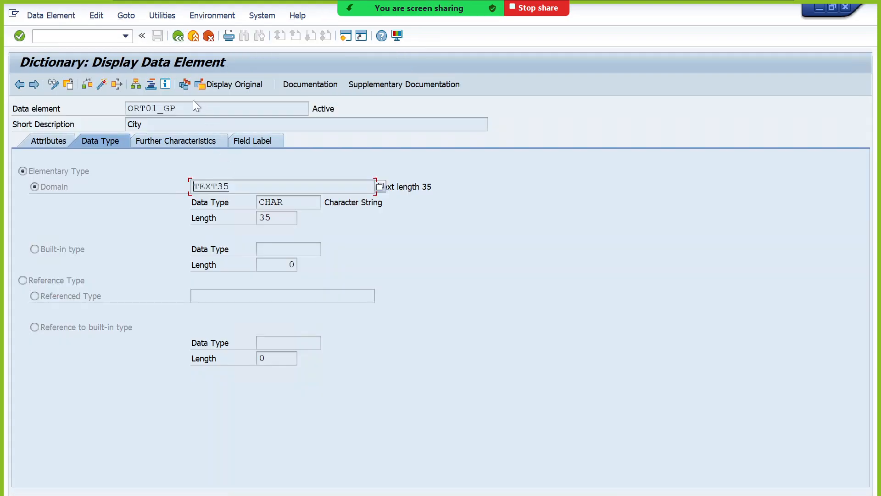
Leave the data element and table for the ABAP Dictionary initial screen and take the remote desktop session out of full screen
drag(189, 109, 127, 109)
click(240, 186)
key(shift+Home)
click(175, 38)
click(177, 36)
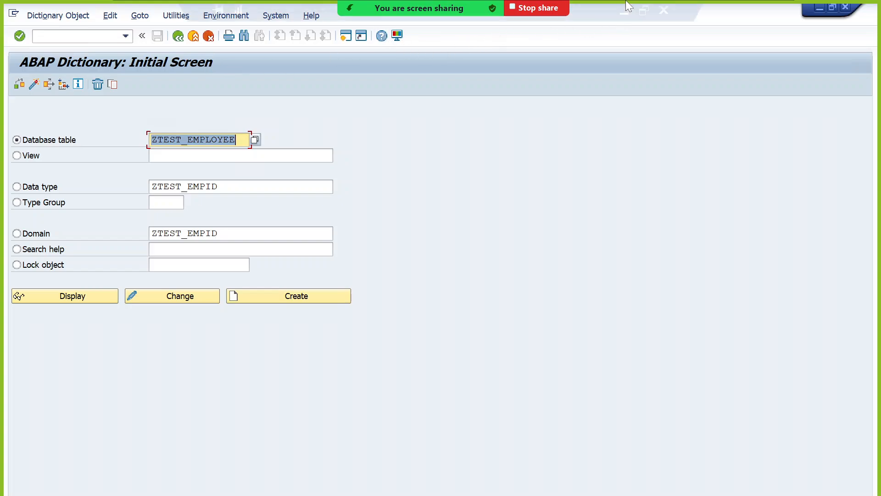
click(643, 13)
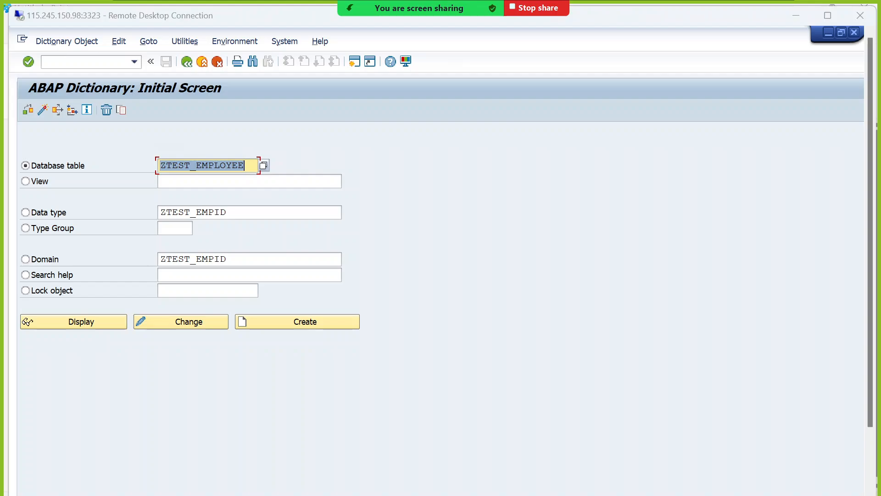